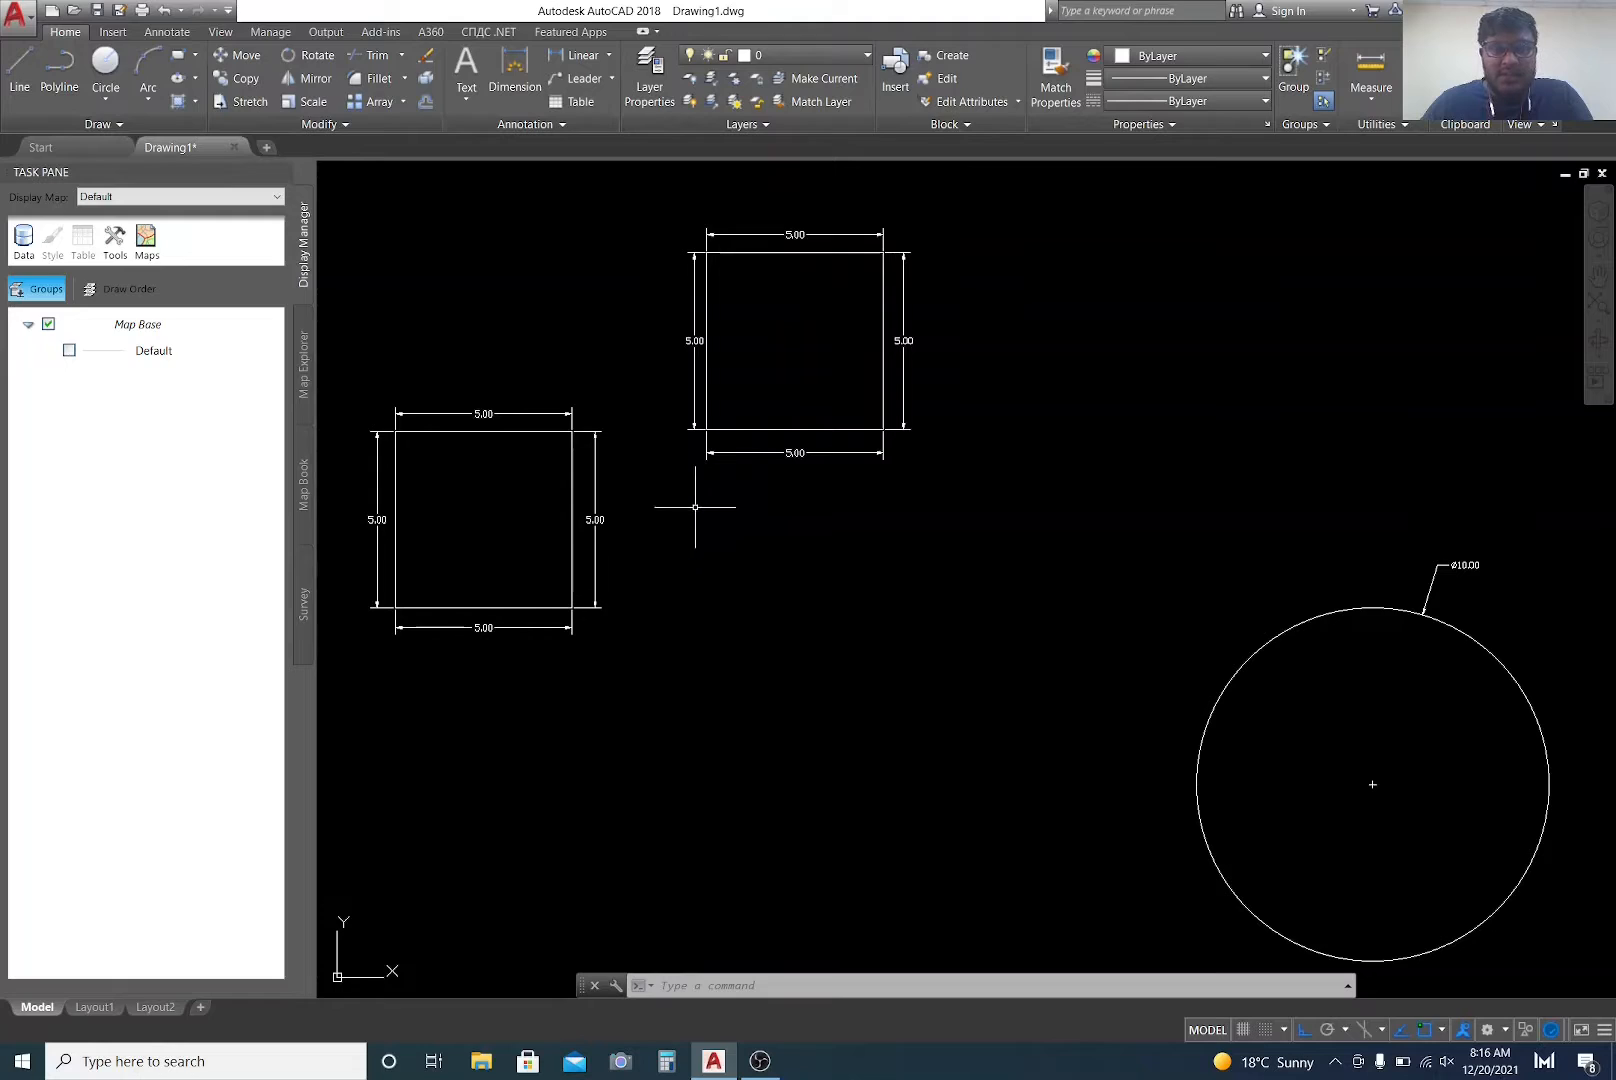
scroll(801, 438, "down", 3)
middle_click_drag(771, 462, 746, 492)
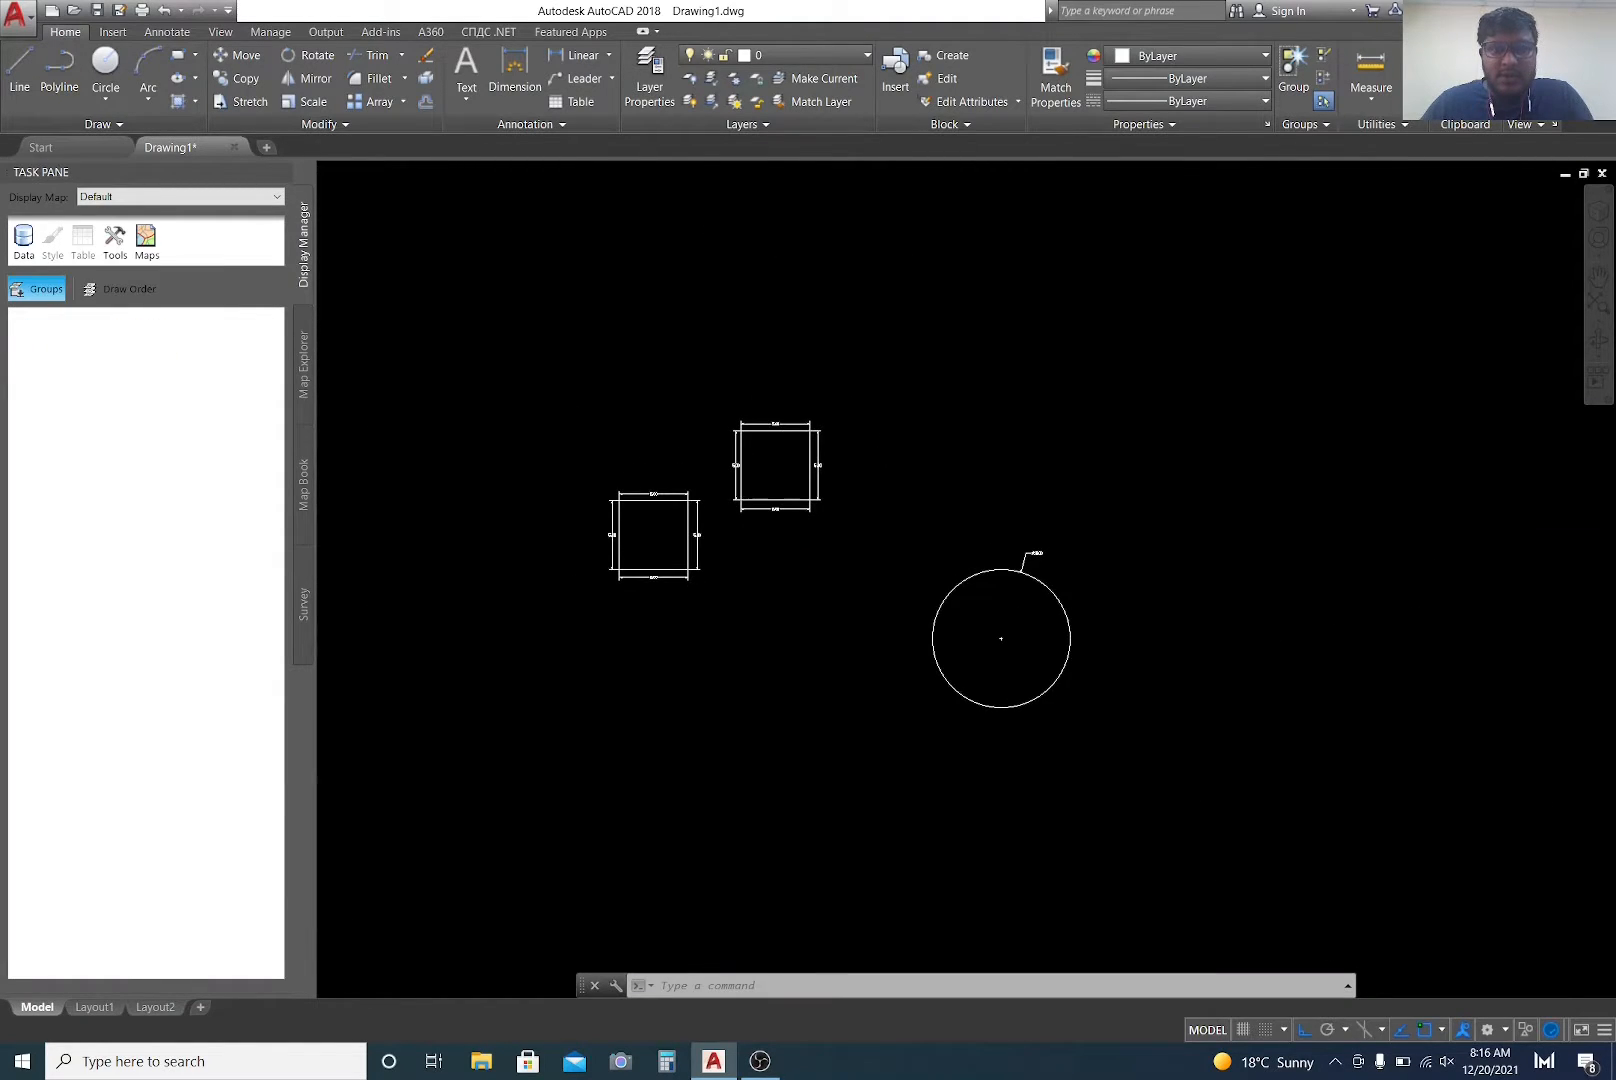
scroll(746, 490, "up", 4)
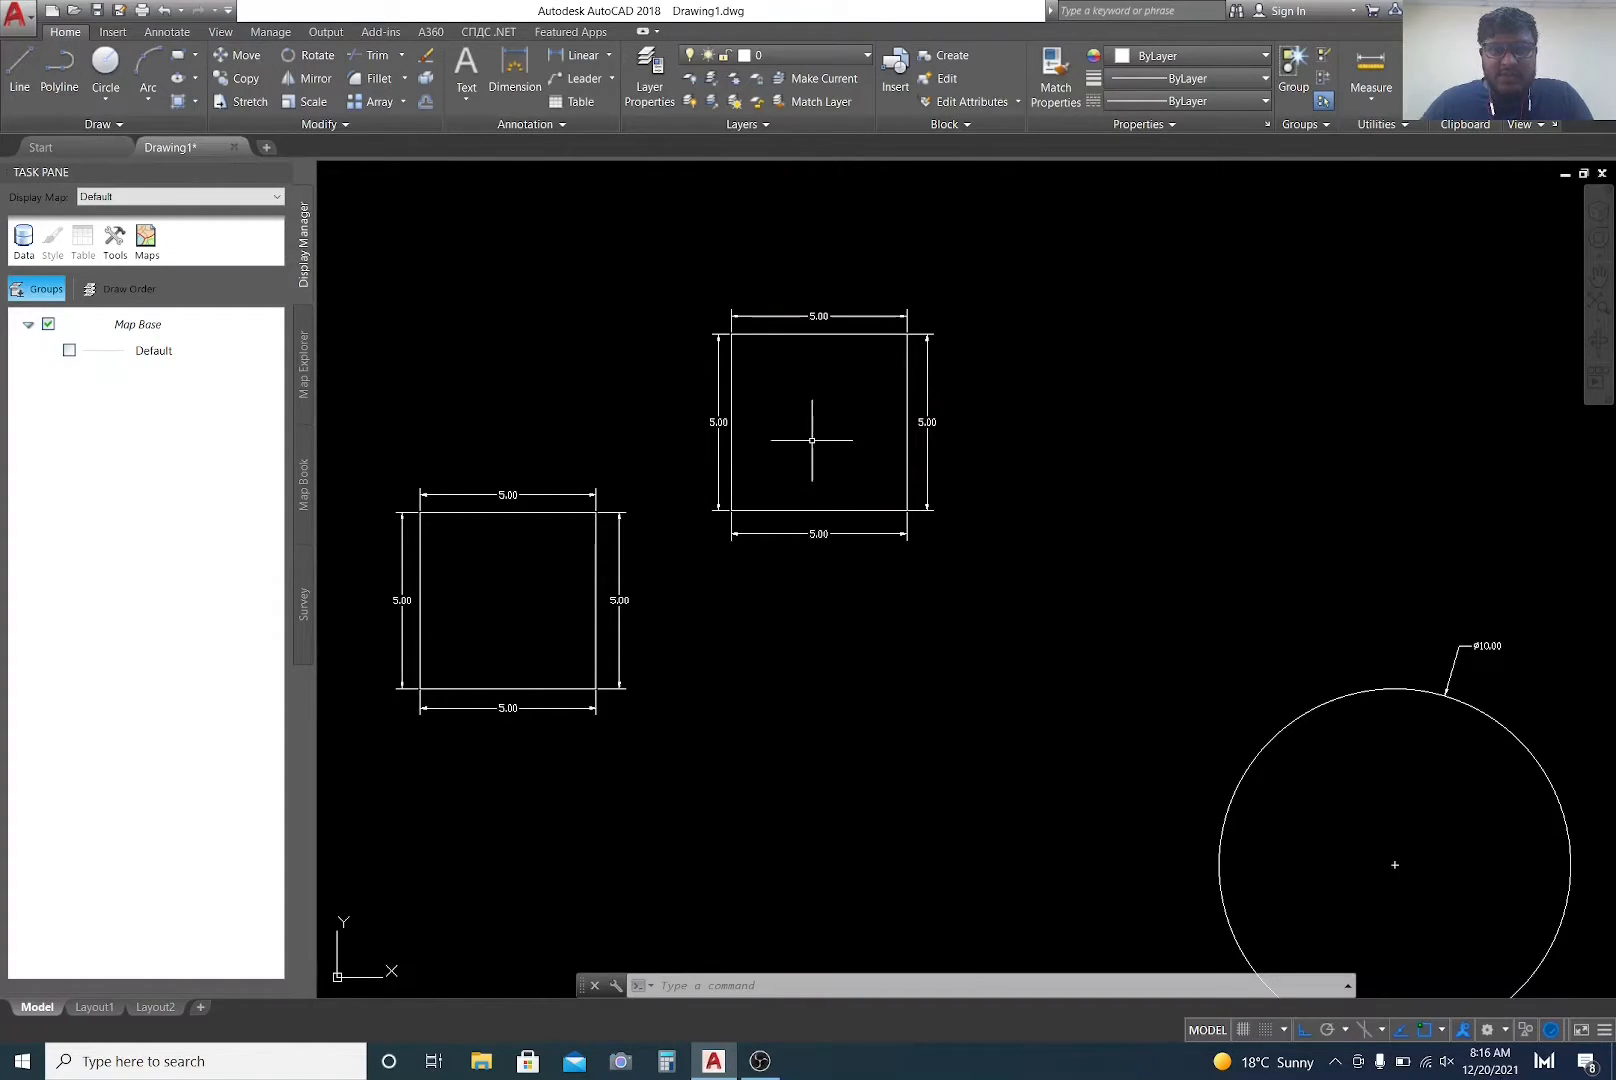
scroll(828, 441, "down", 2)
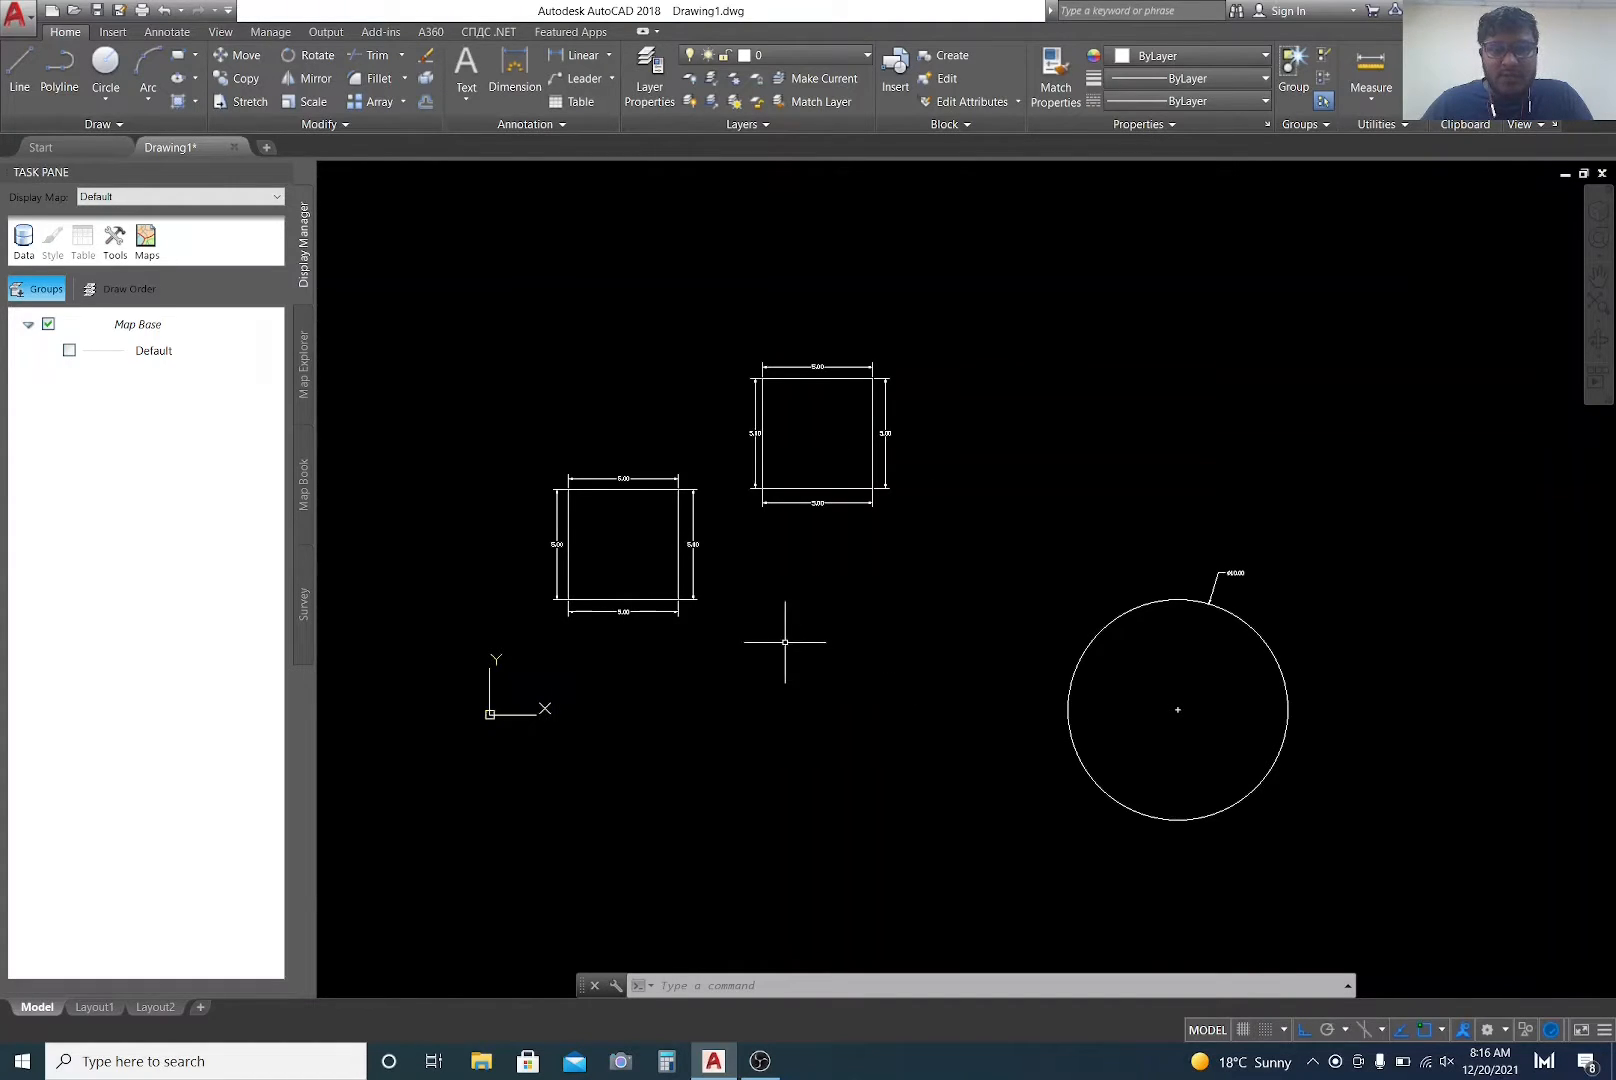
left_click(453, 265)
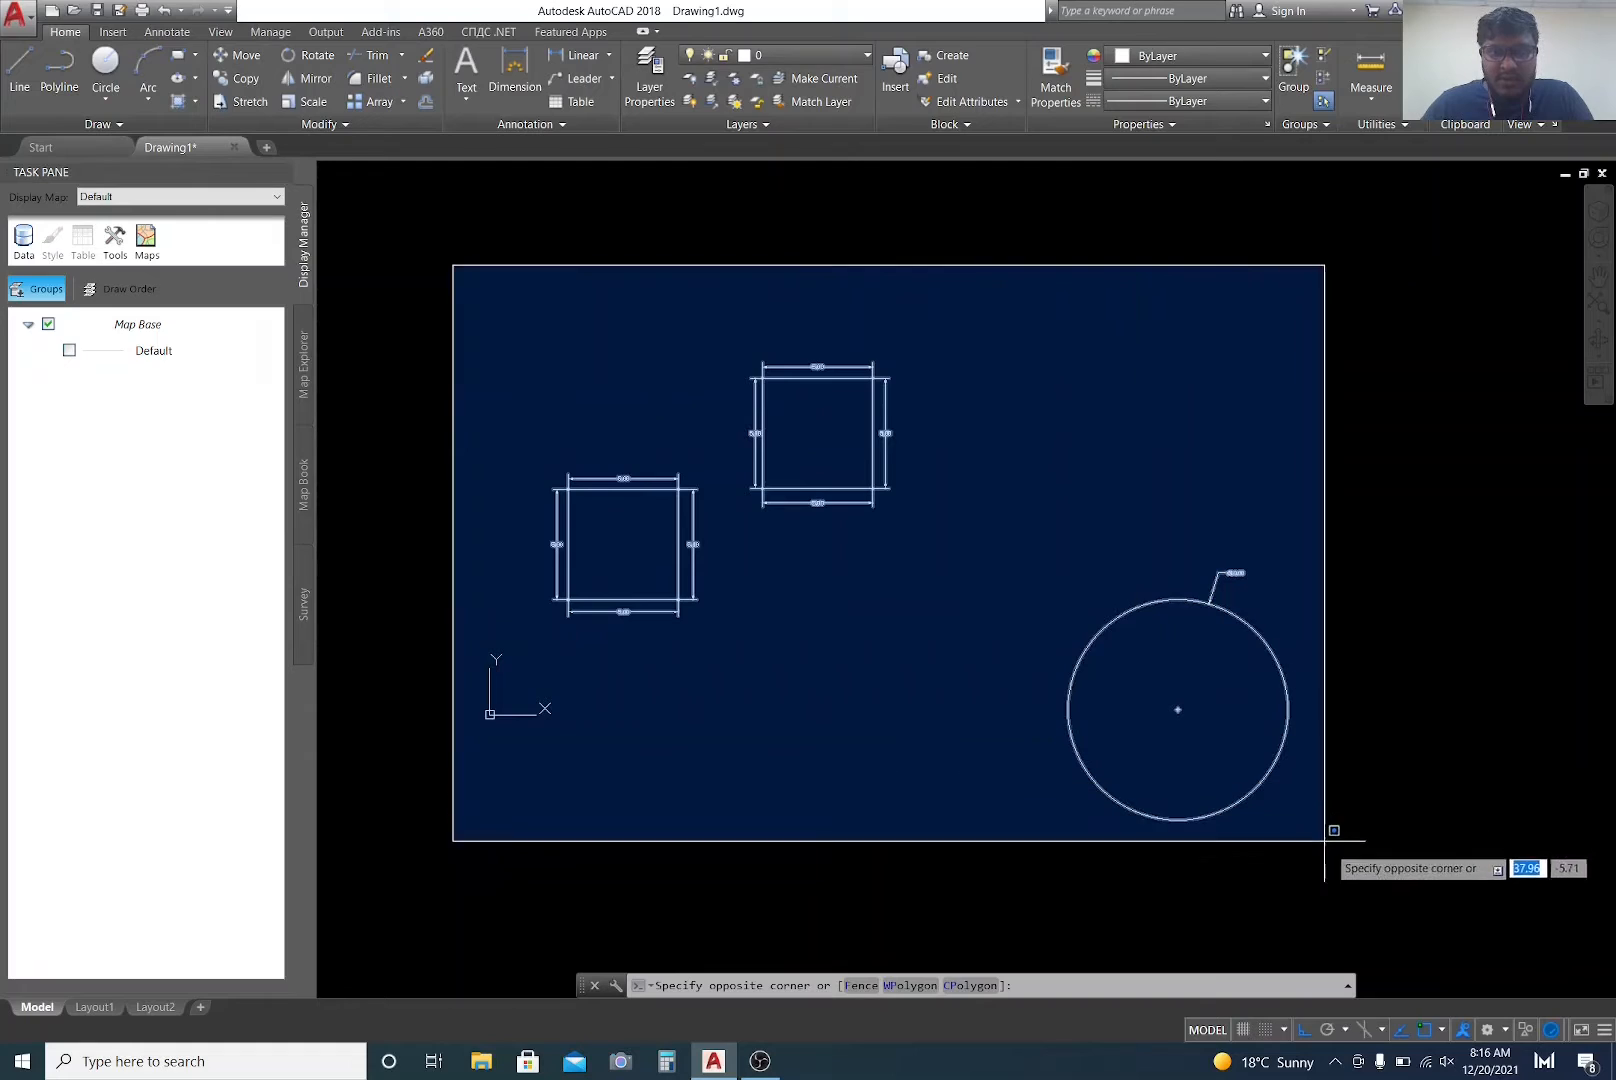
left_click(1359, 898)
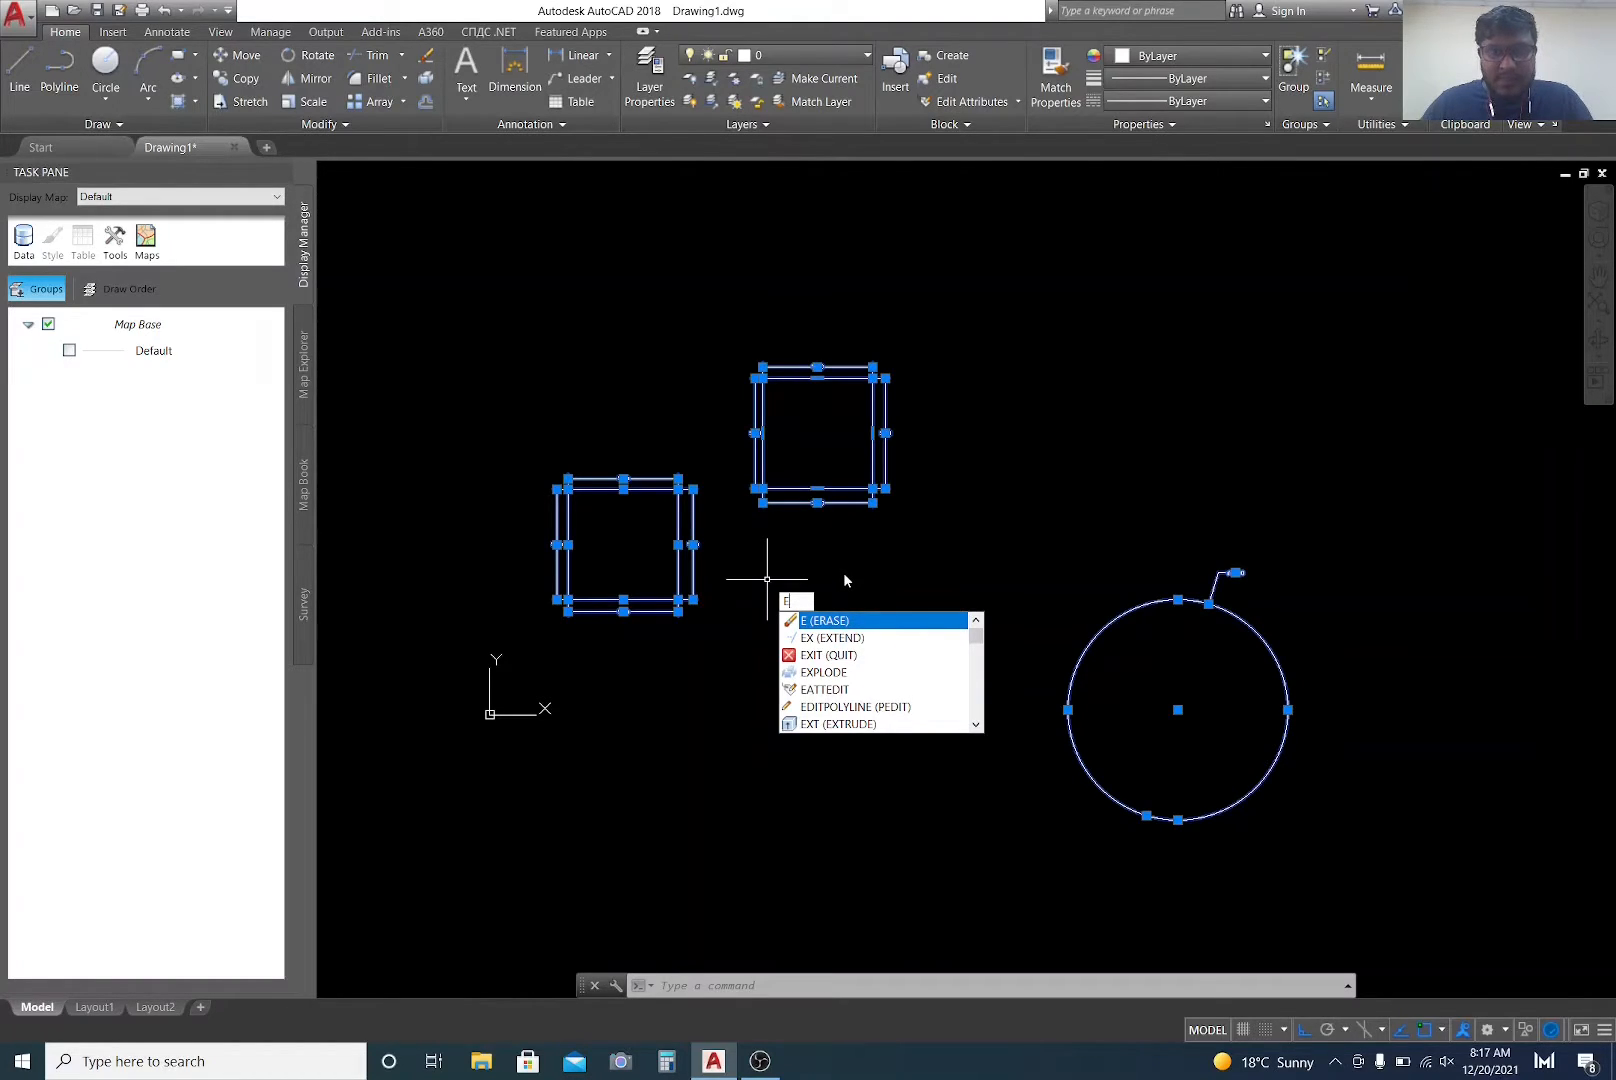
key("Escape")
key("Escape")
key("Escape")
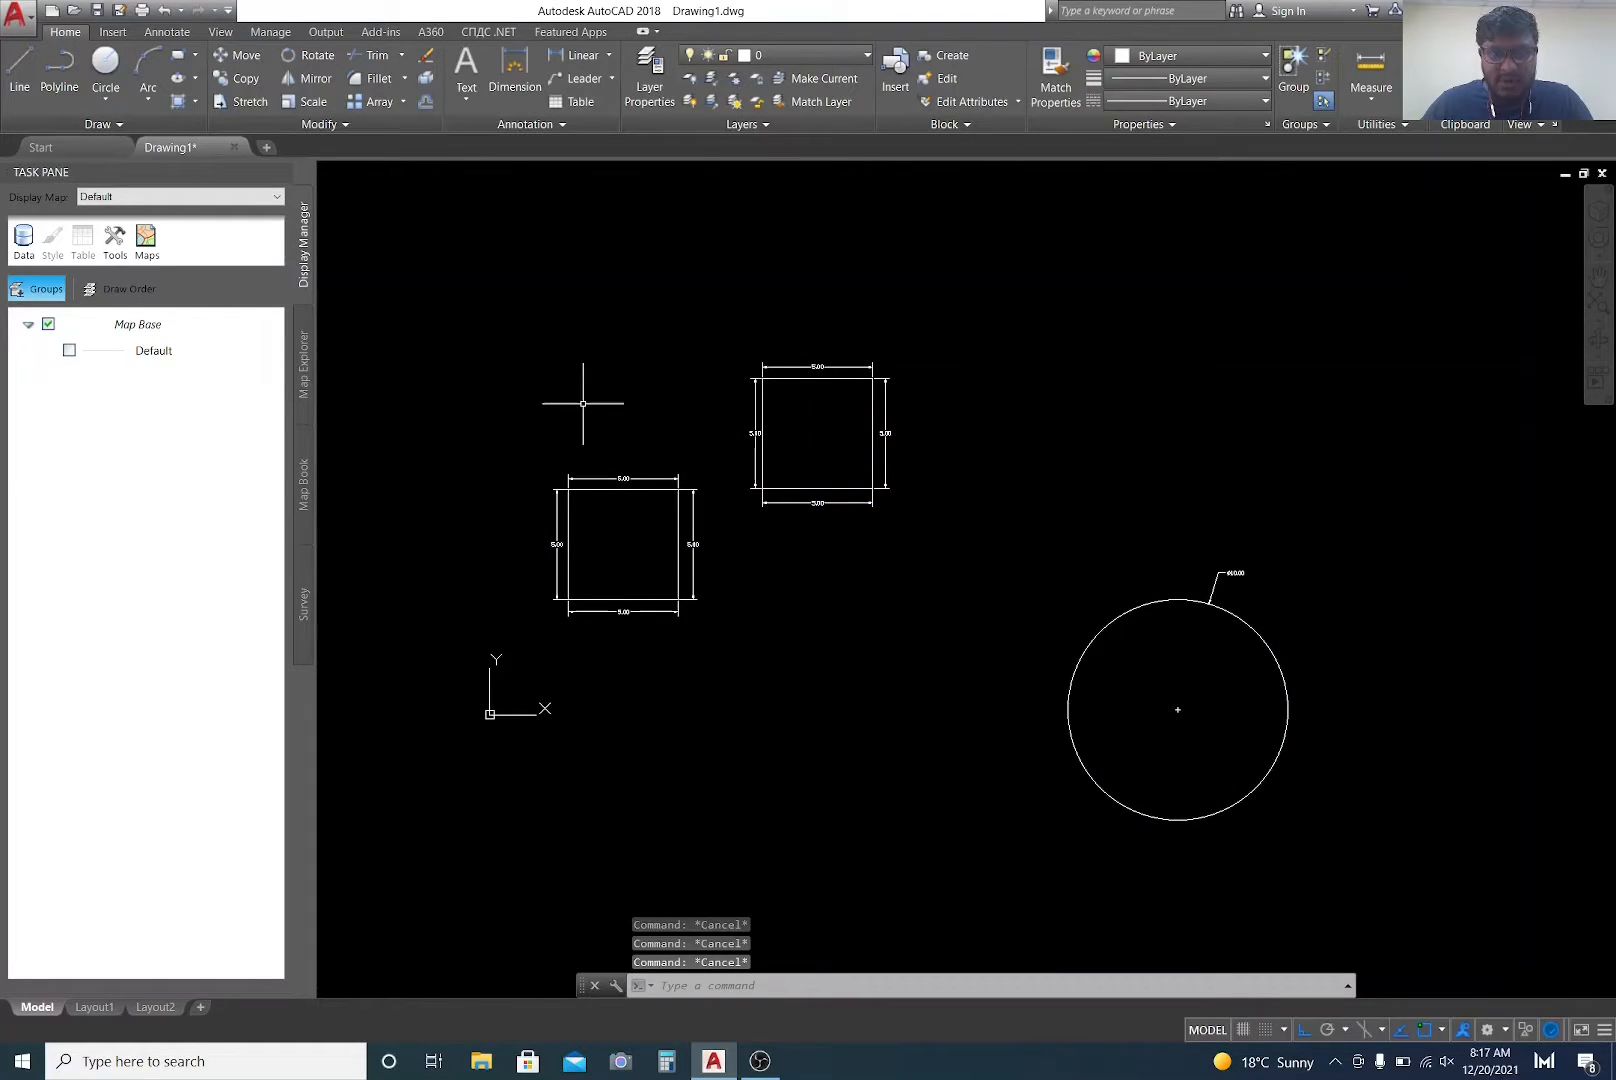
Step: Erase the two dimensioned squares and the circle by window selection, and undo the erasure
left_click(470, 297)
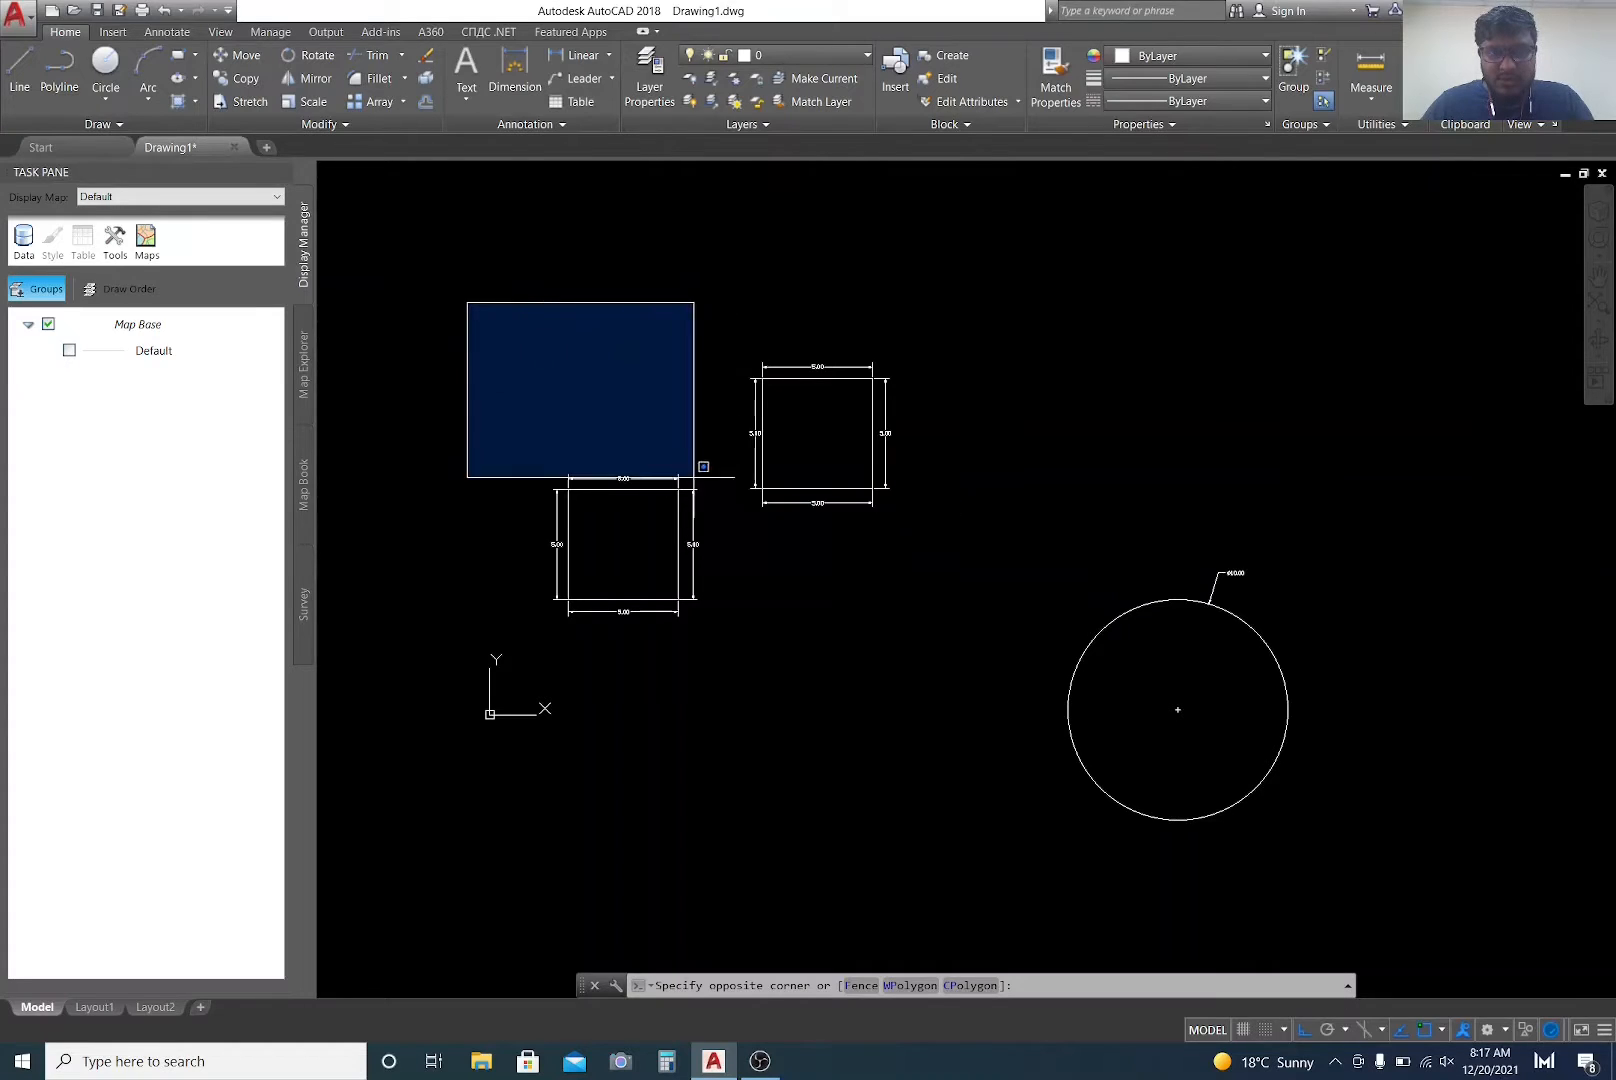
left_click(1357, 898)
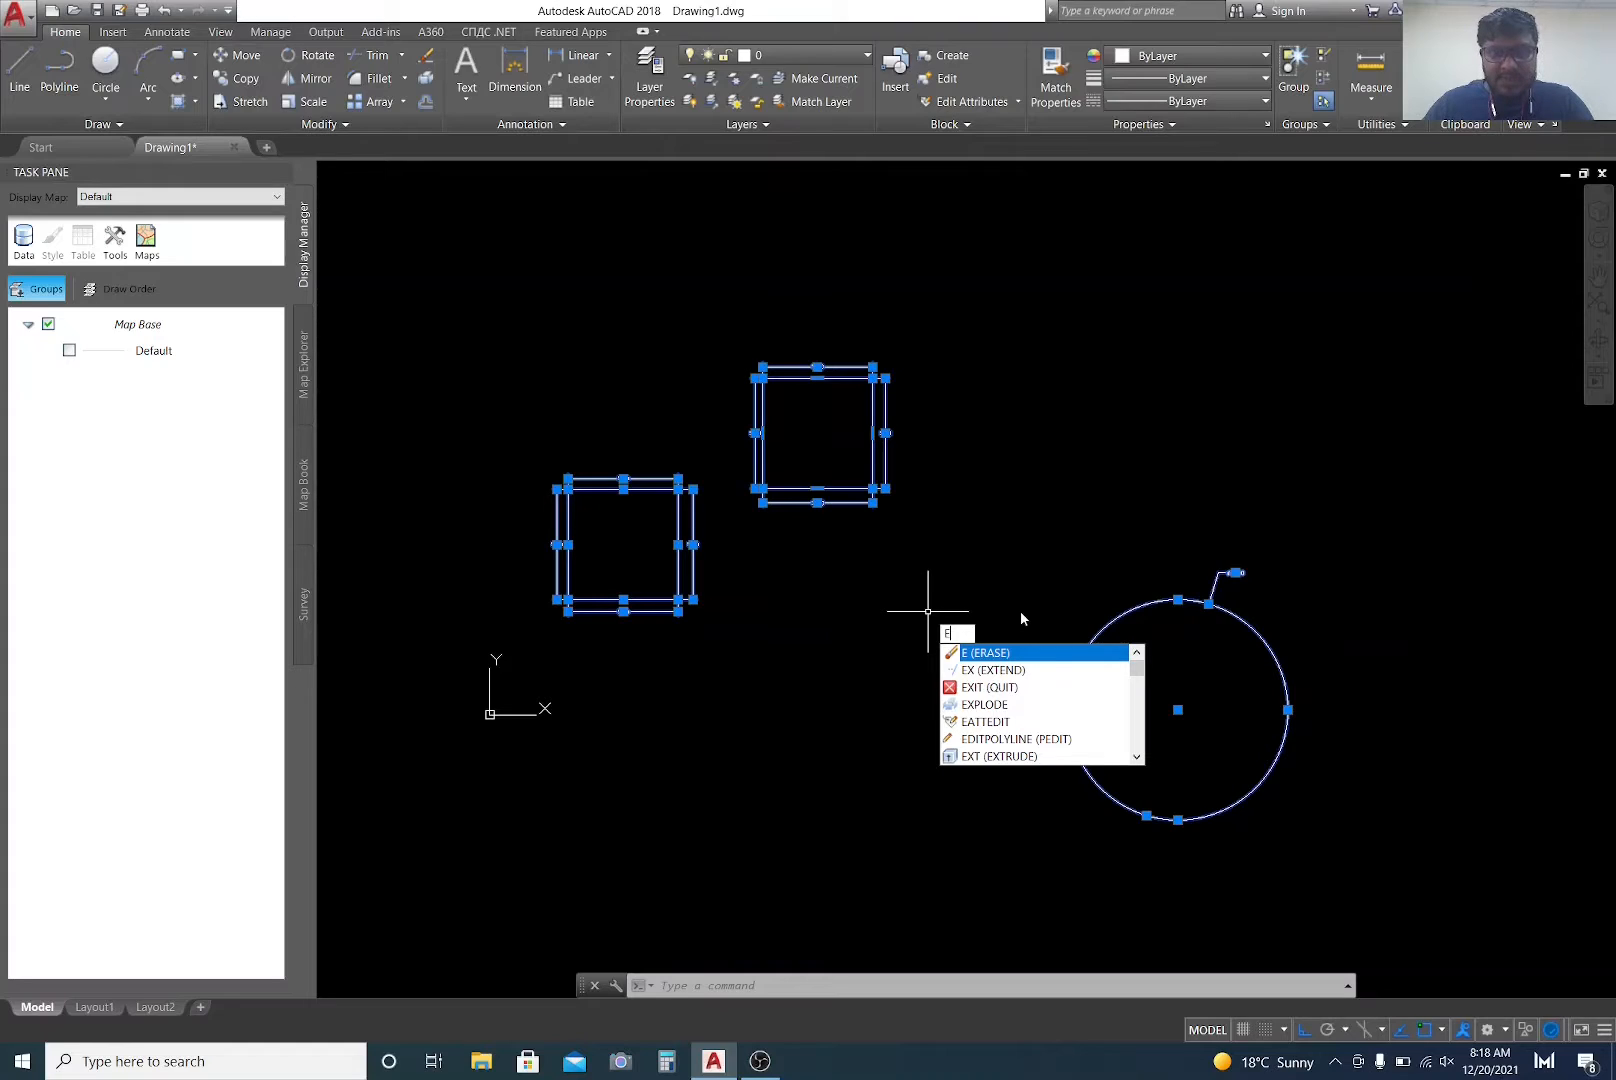
key("Return")
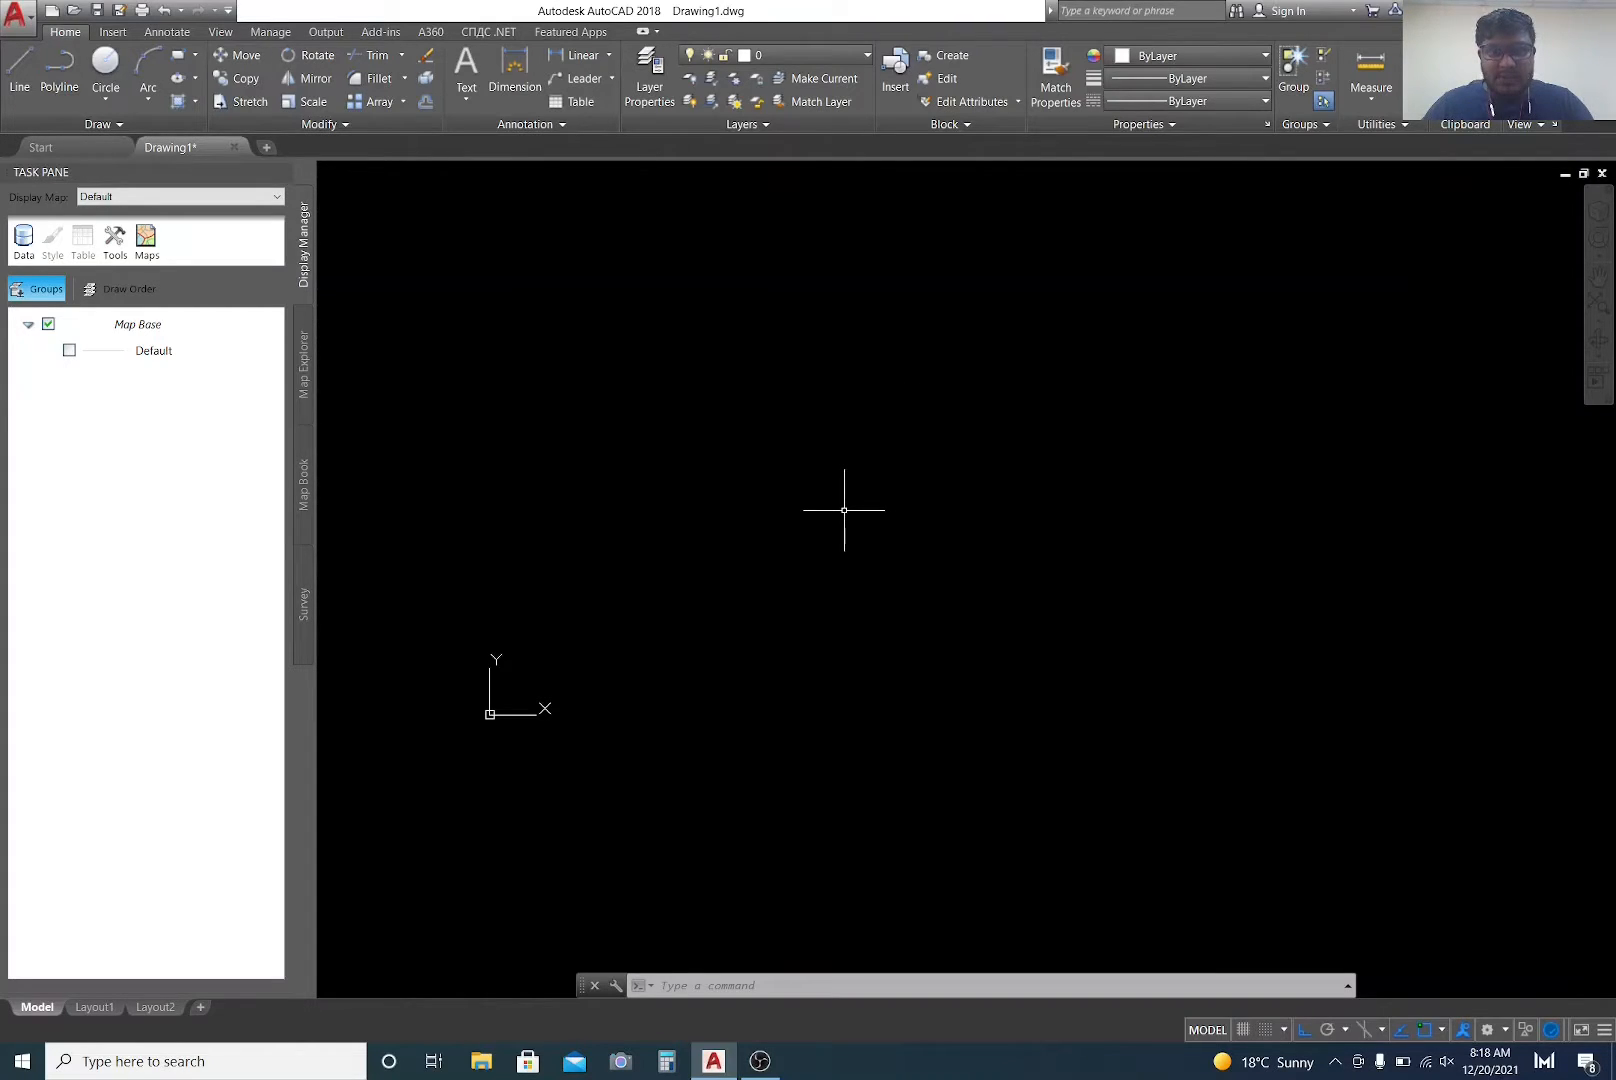
key("ctrl+z")
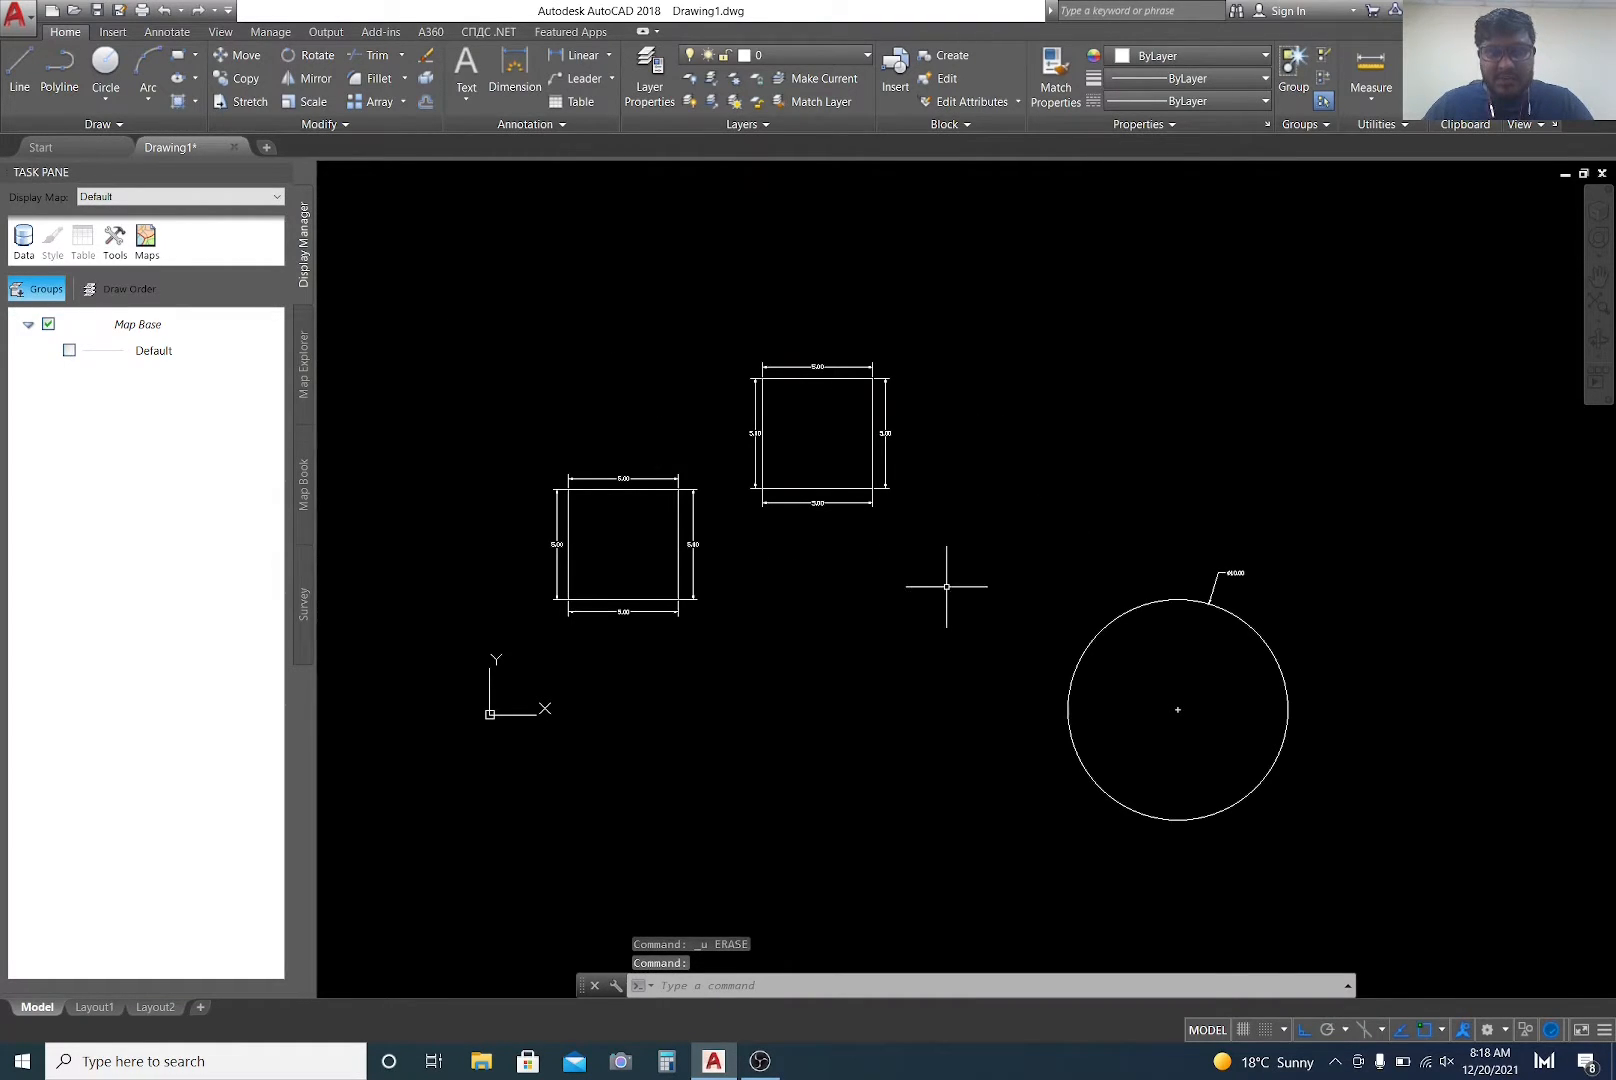
Step: Select every object in the drawing at once, erase them all, and undo that erasure
key("ctrl+a")
type("e")
key("Return")
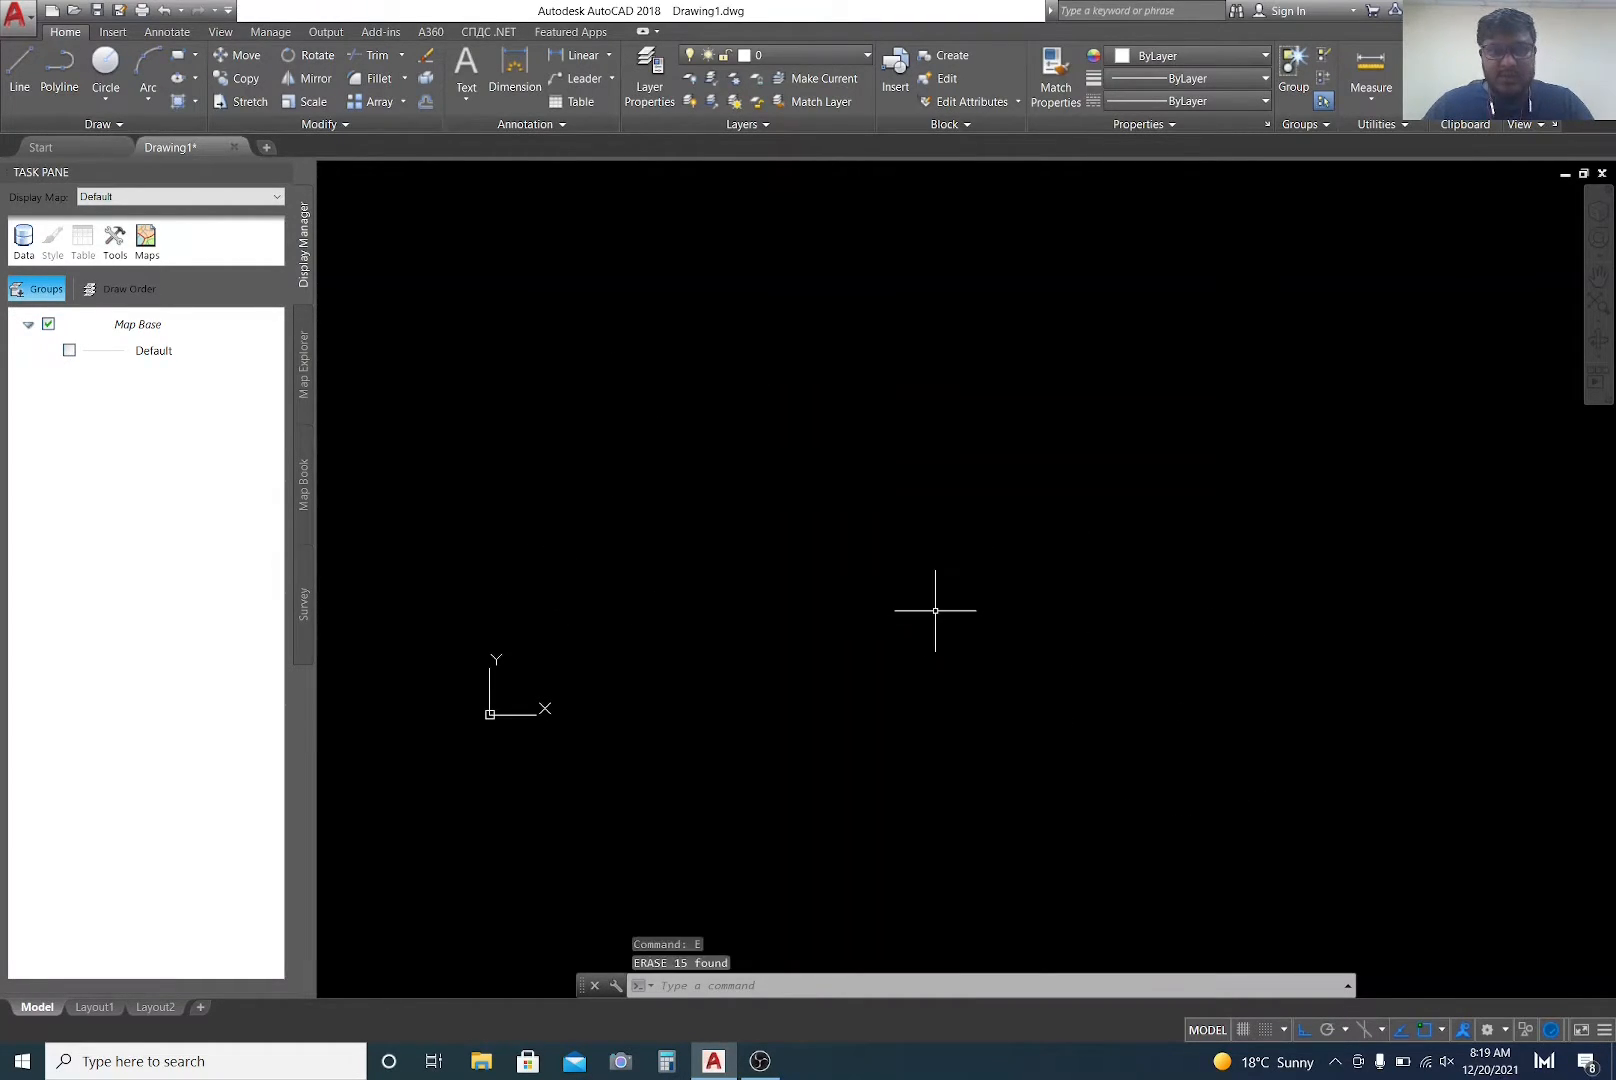
left_click(166, 12)
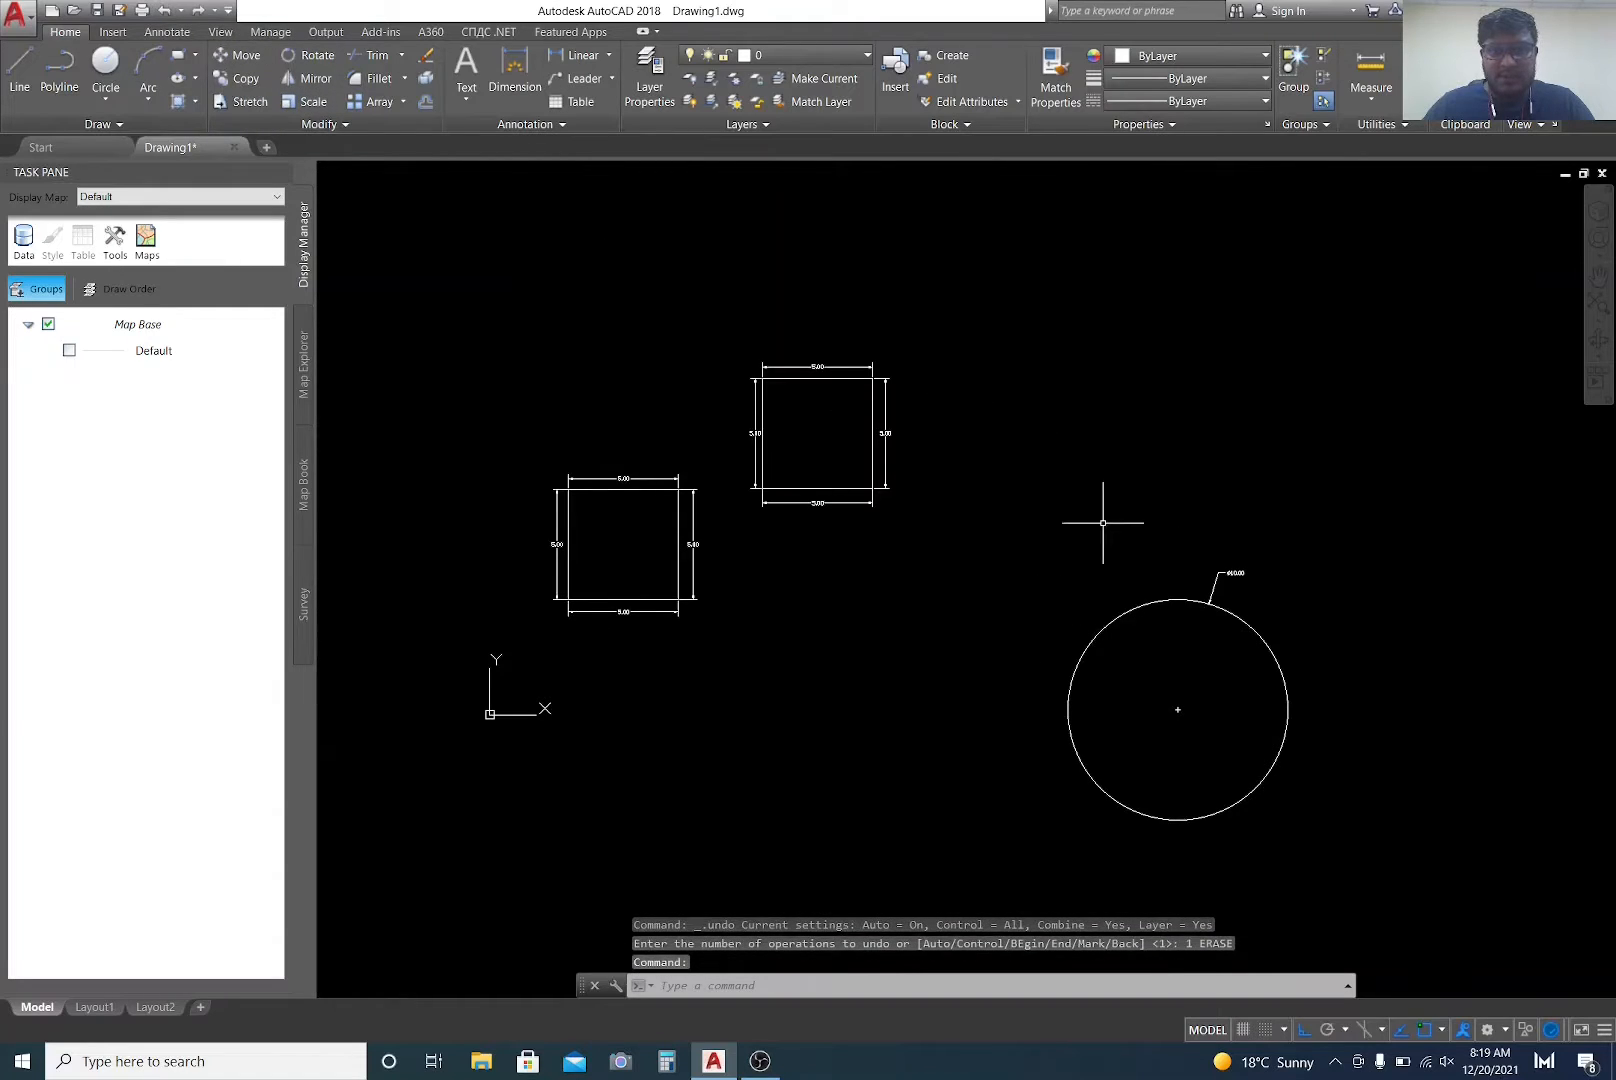
Step: Window-select both squares, the circle and their dimensions, and erase them to empty the drawing
left_click(464, 276)
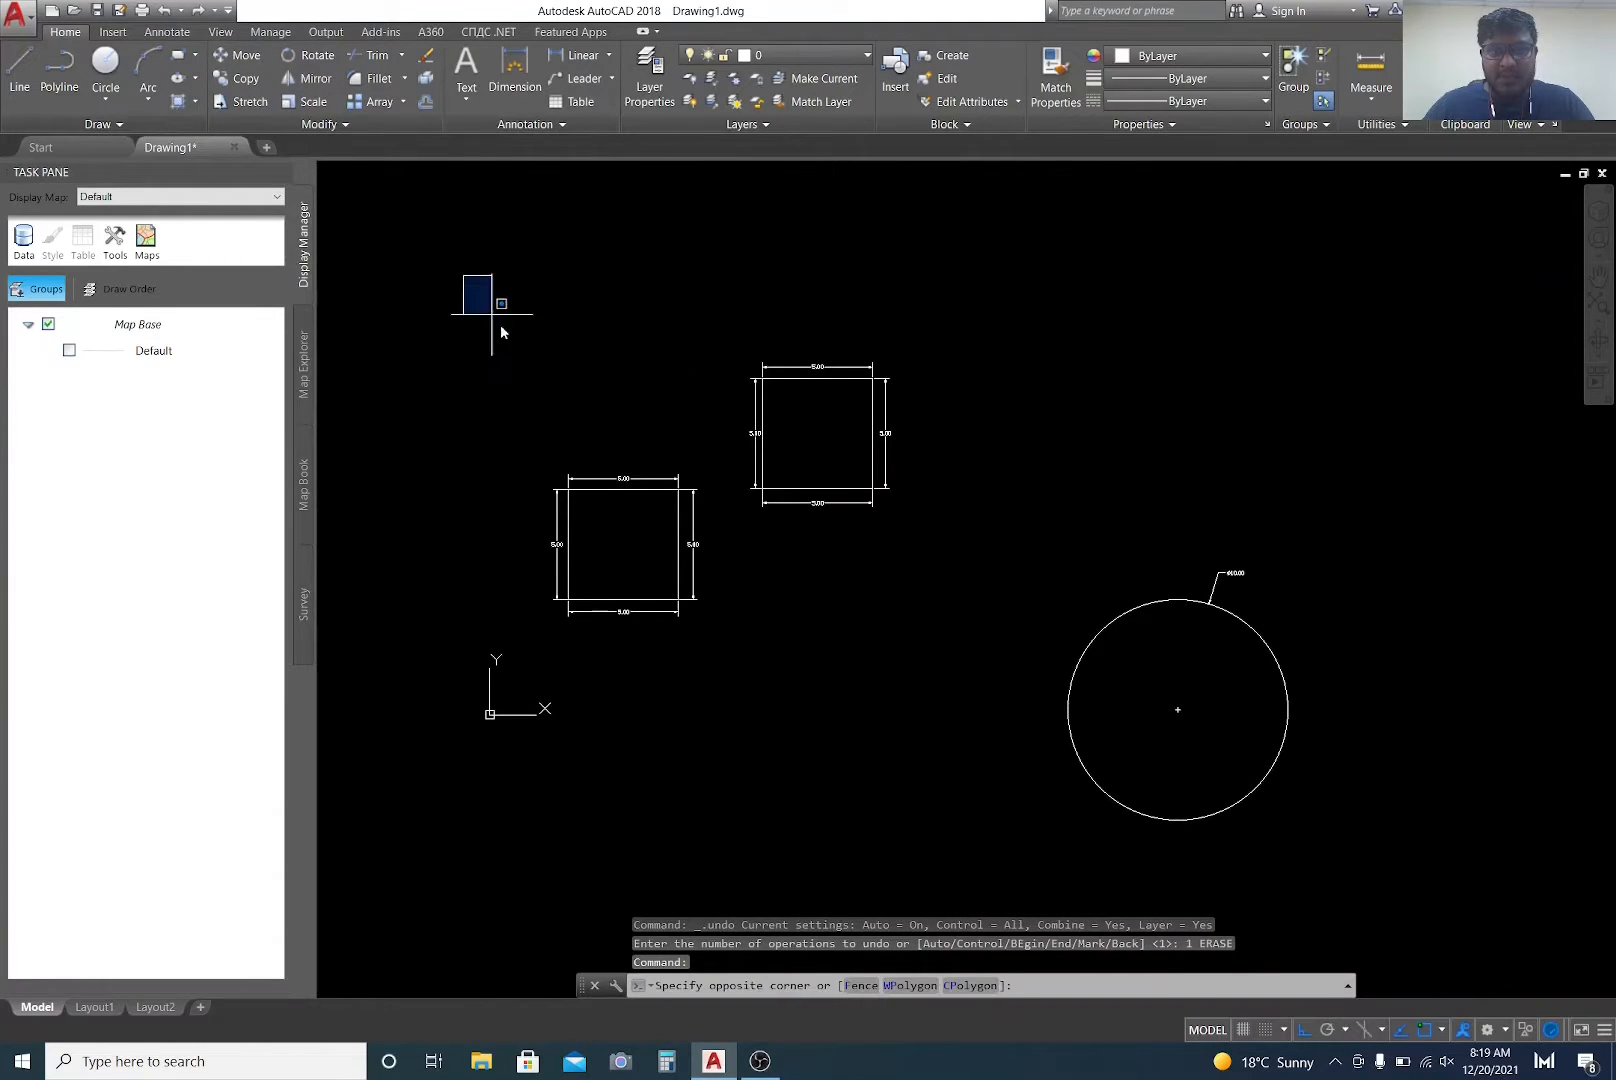
left_click(1358, 866)
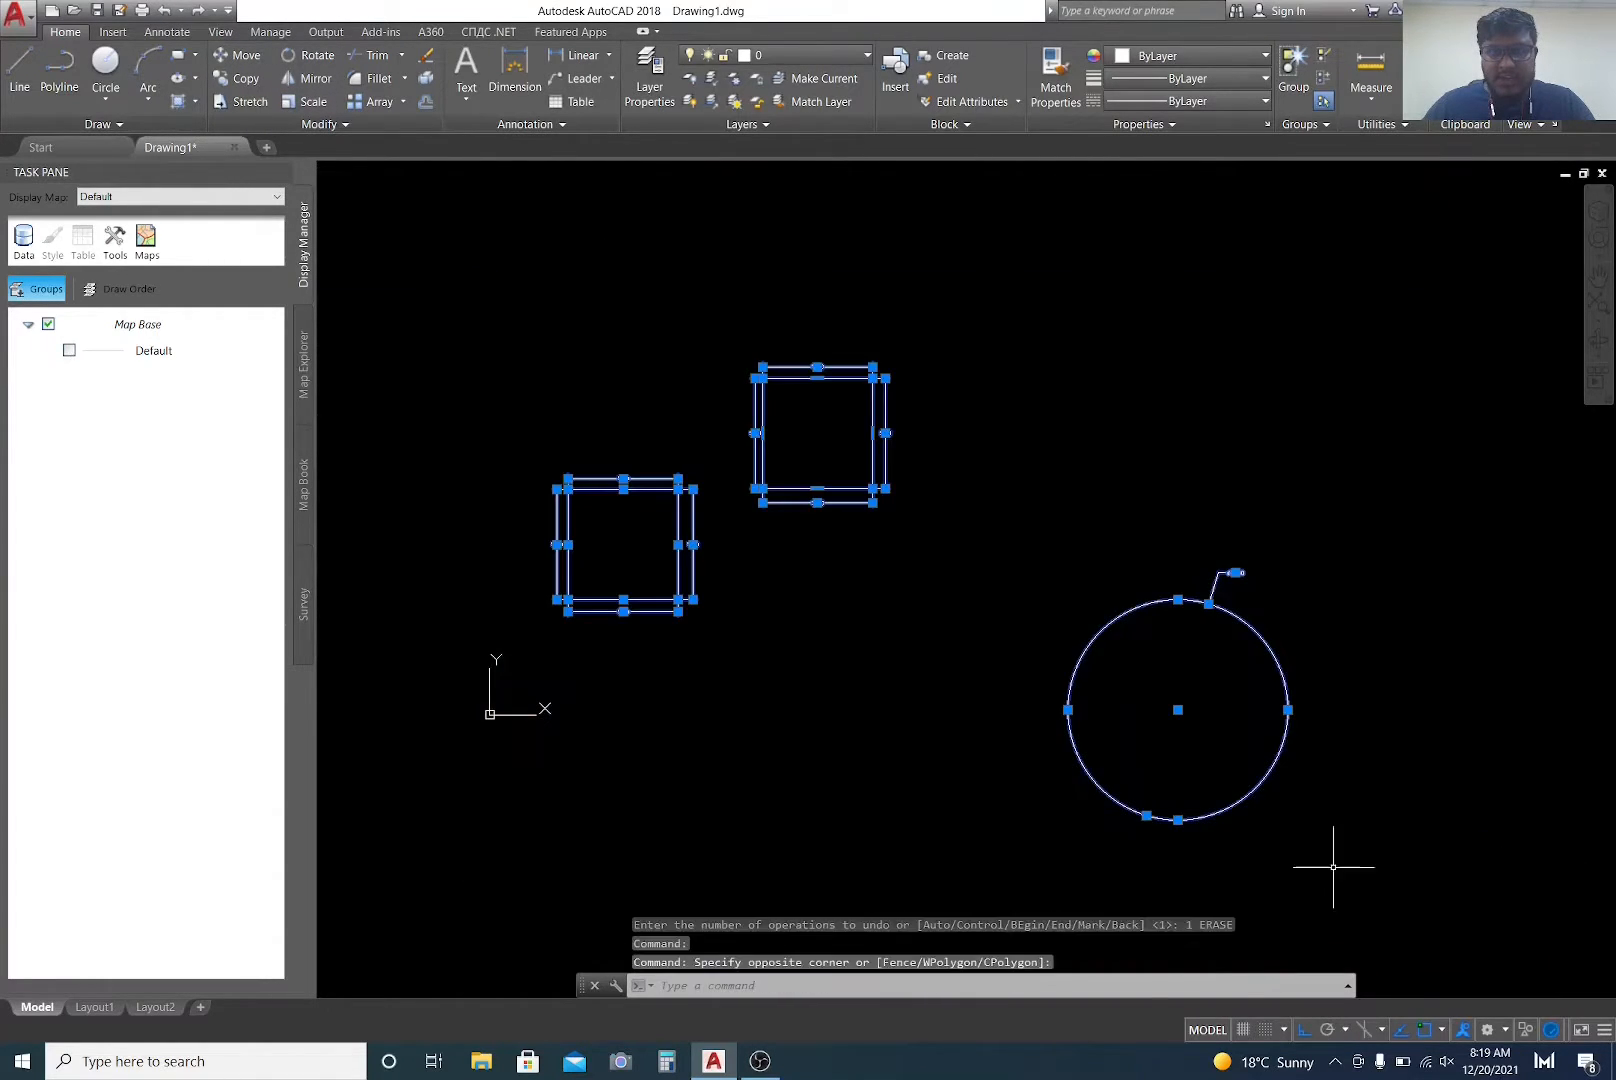
type("e")
key("Return")
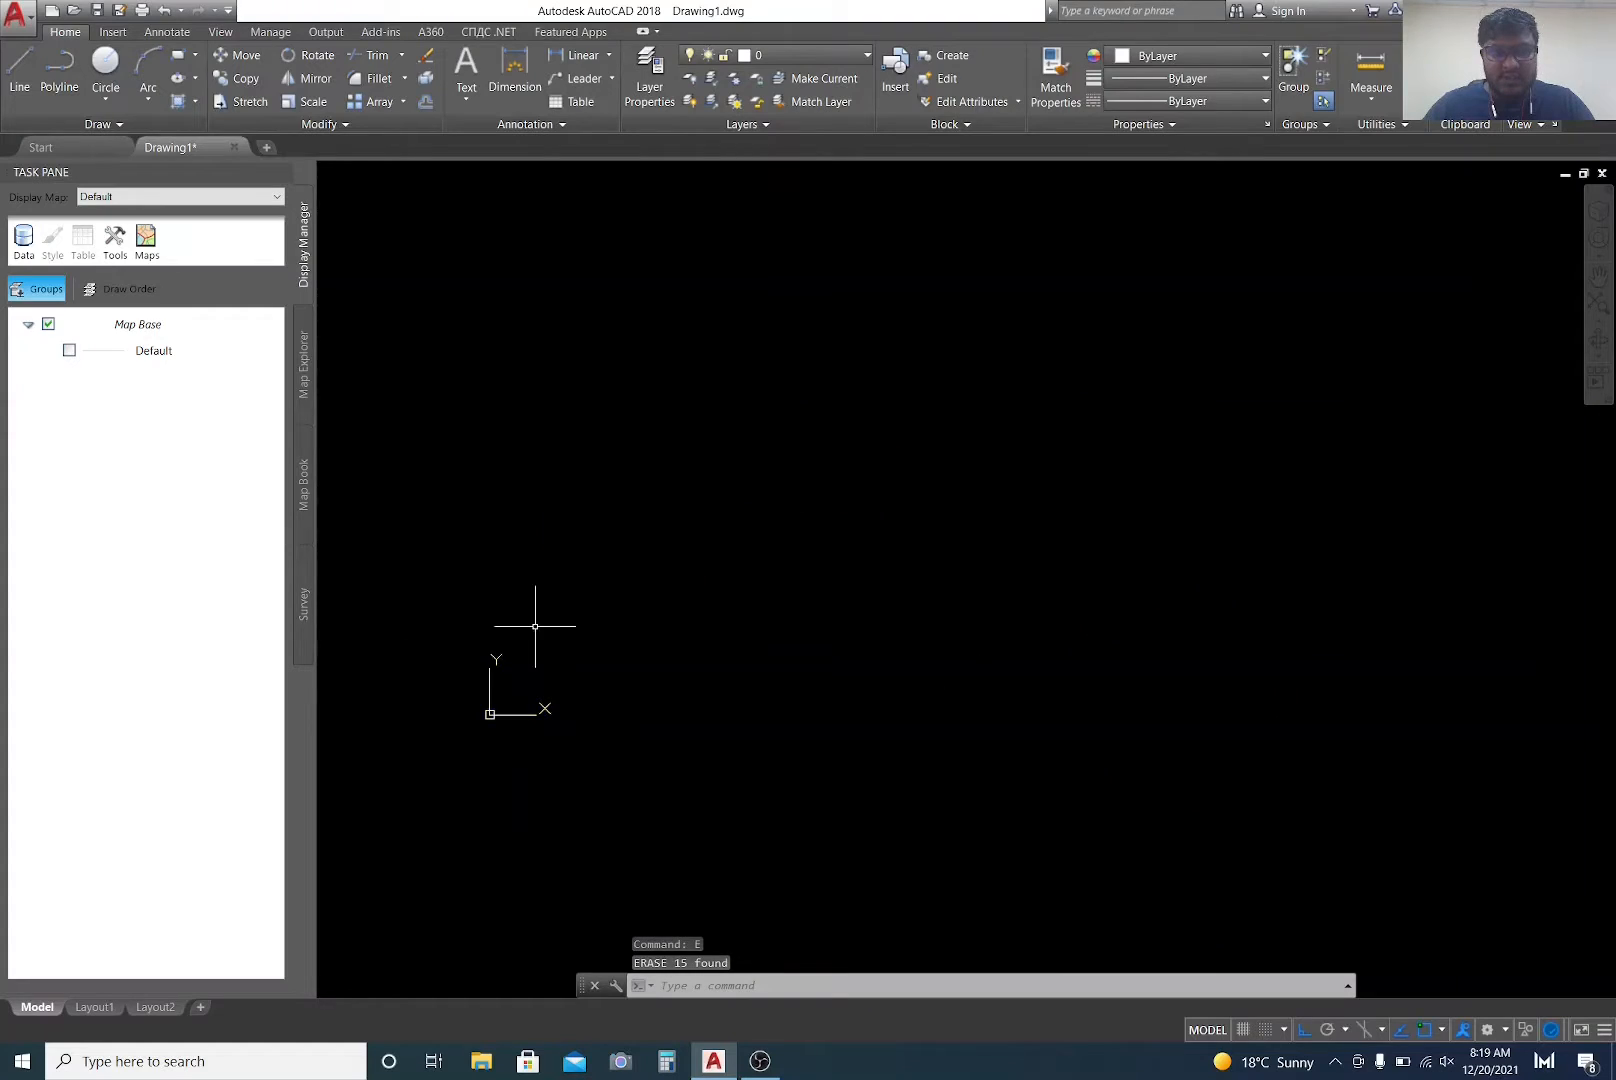
Step: Turn off Ortho mode and move the UCS origin about 13.48 units at 240° to the drawing area's lower corner
left_click(491, 714)
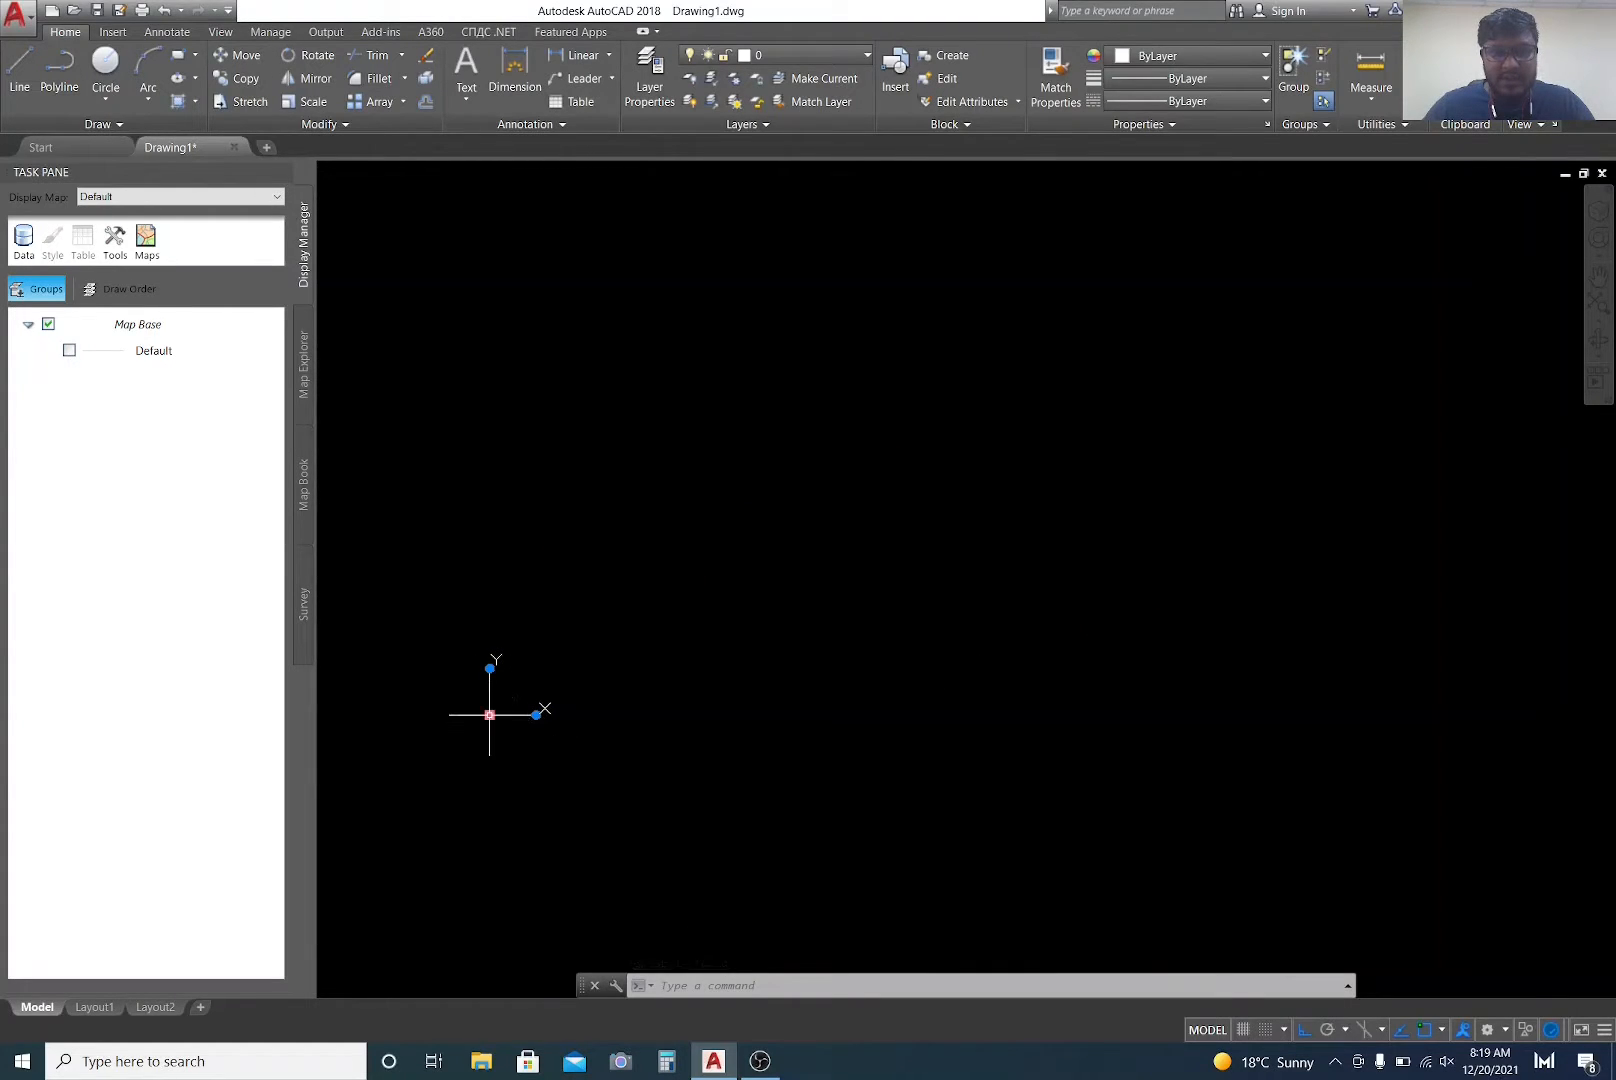
left_click(490, 711)
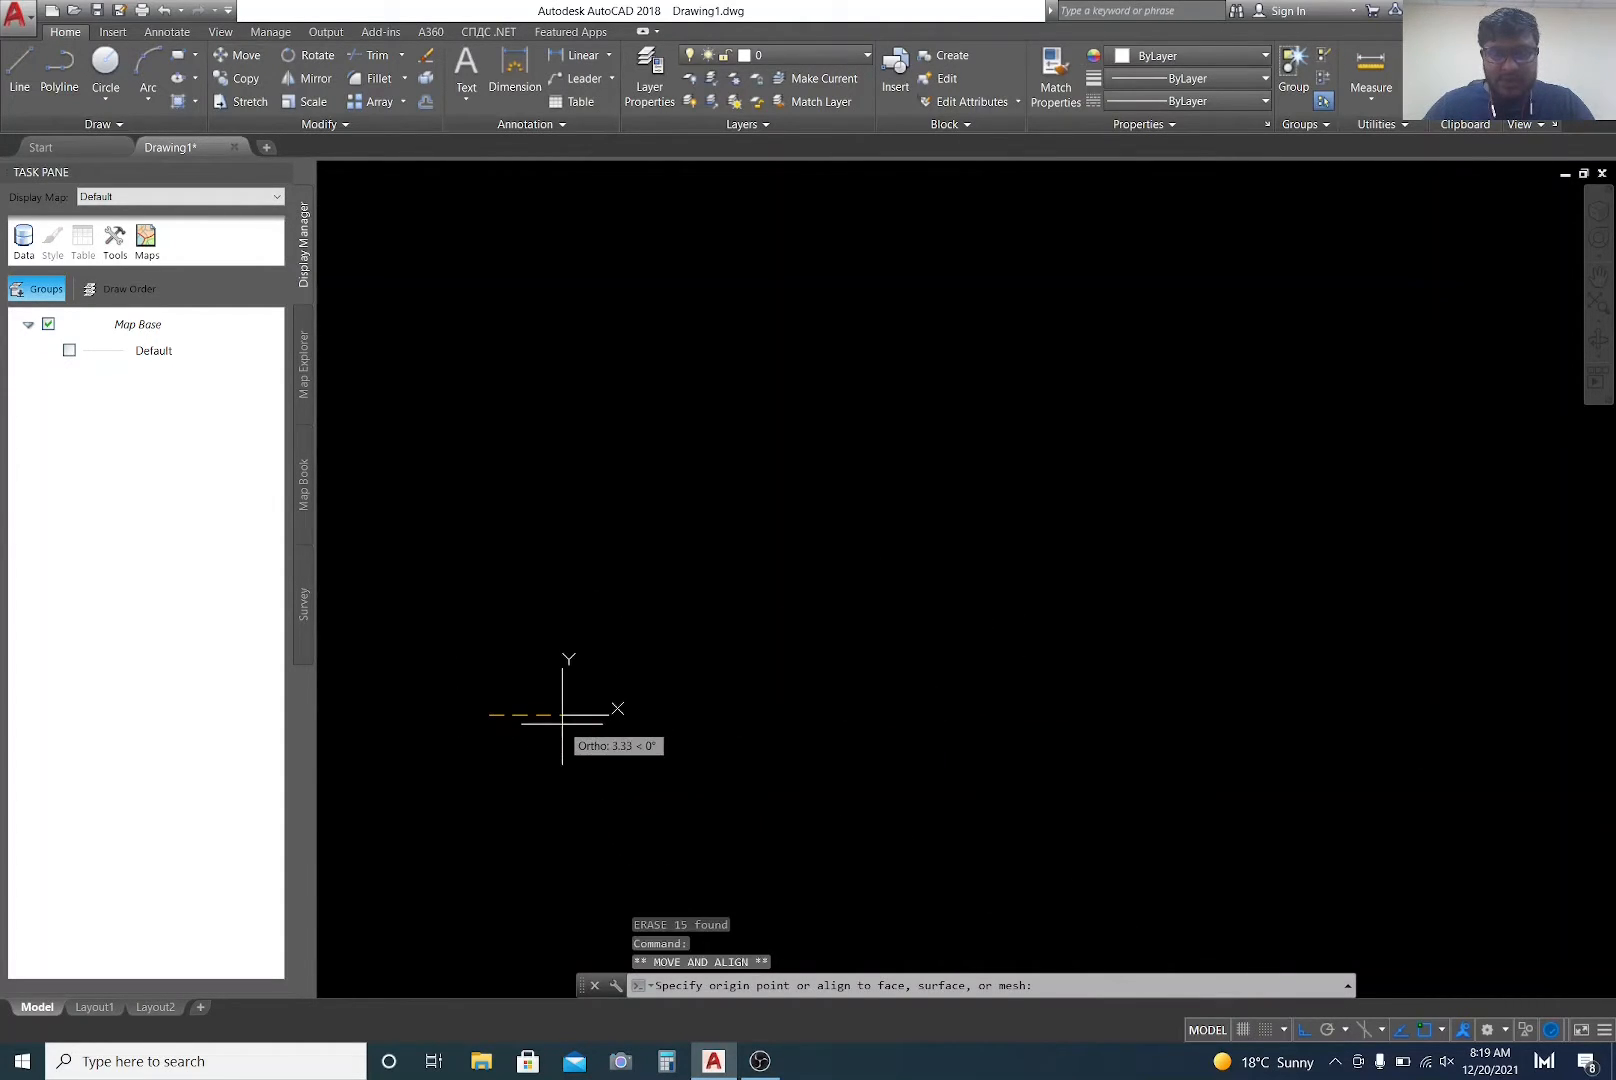
left_click(1304, 1029)
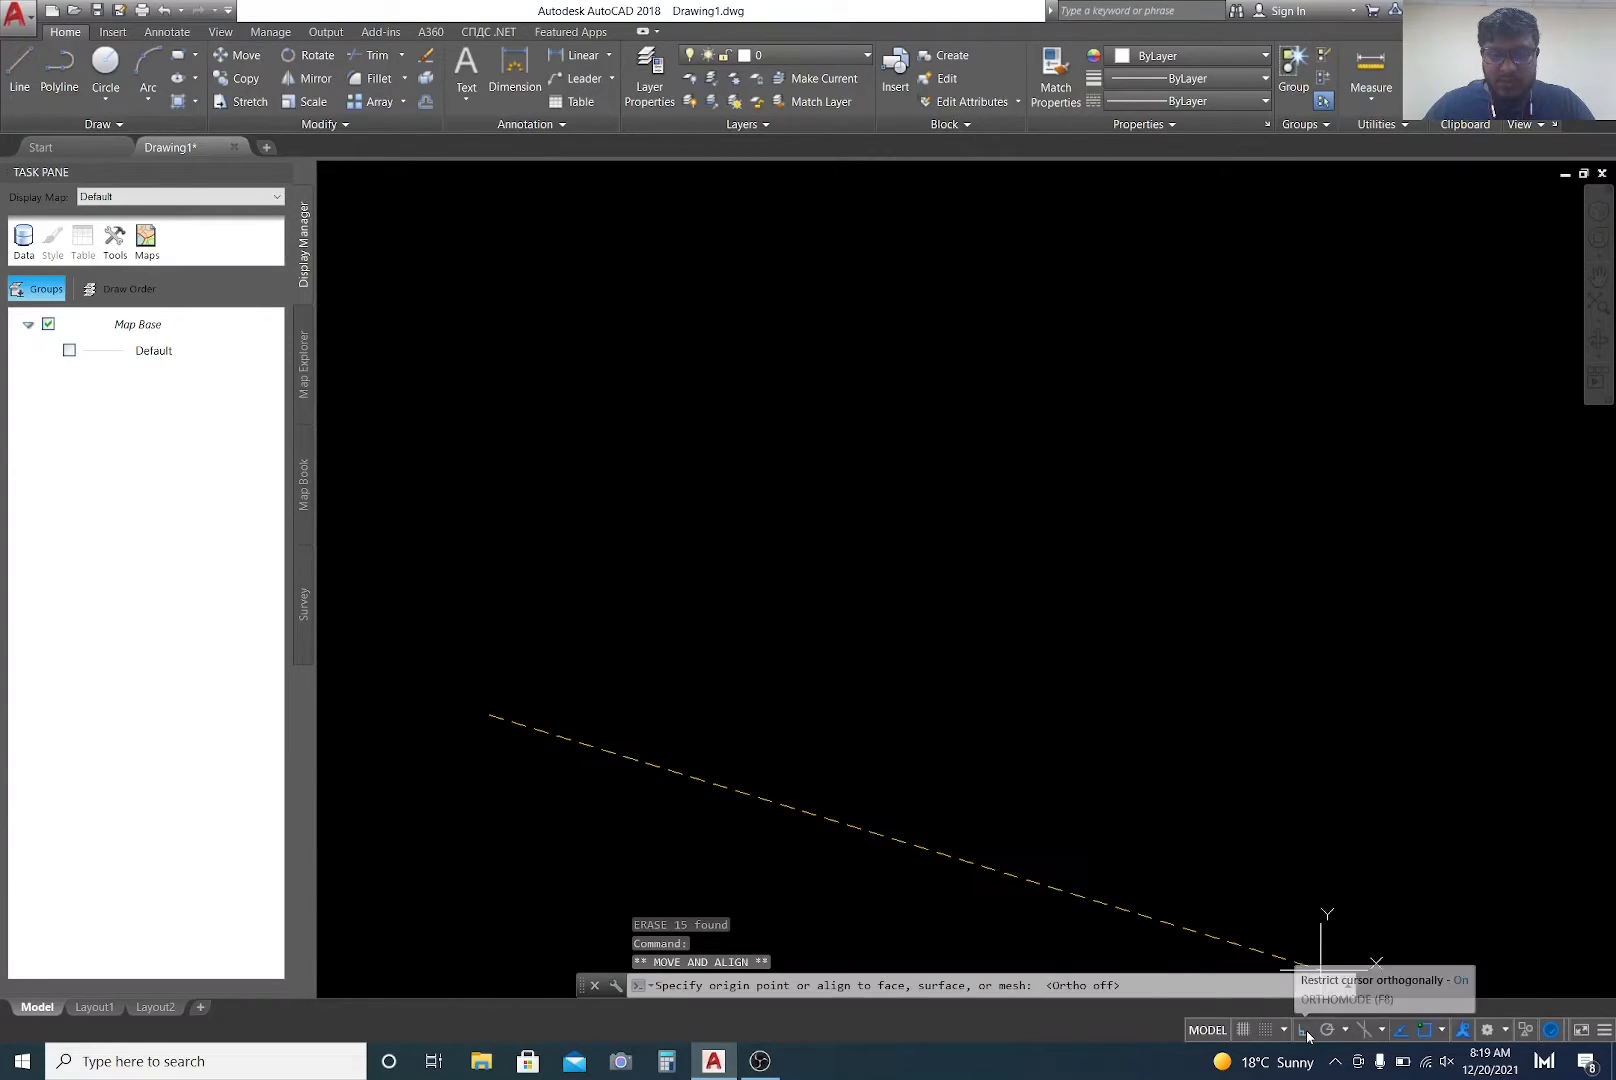
left_click(341, 971)
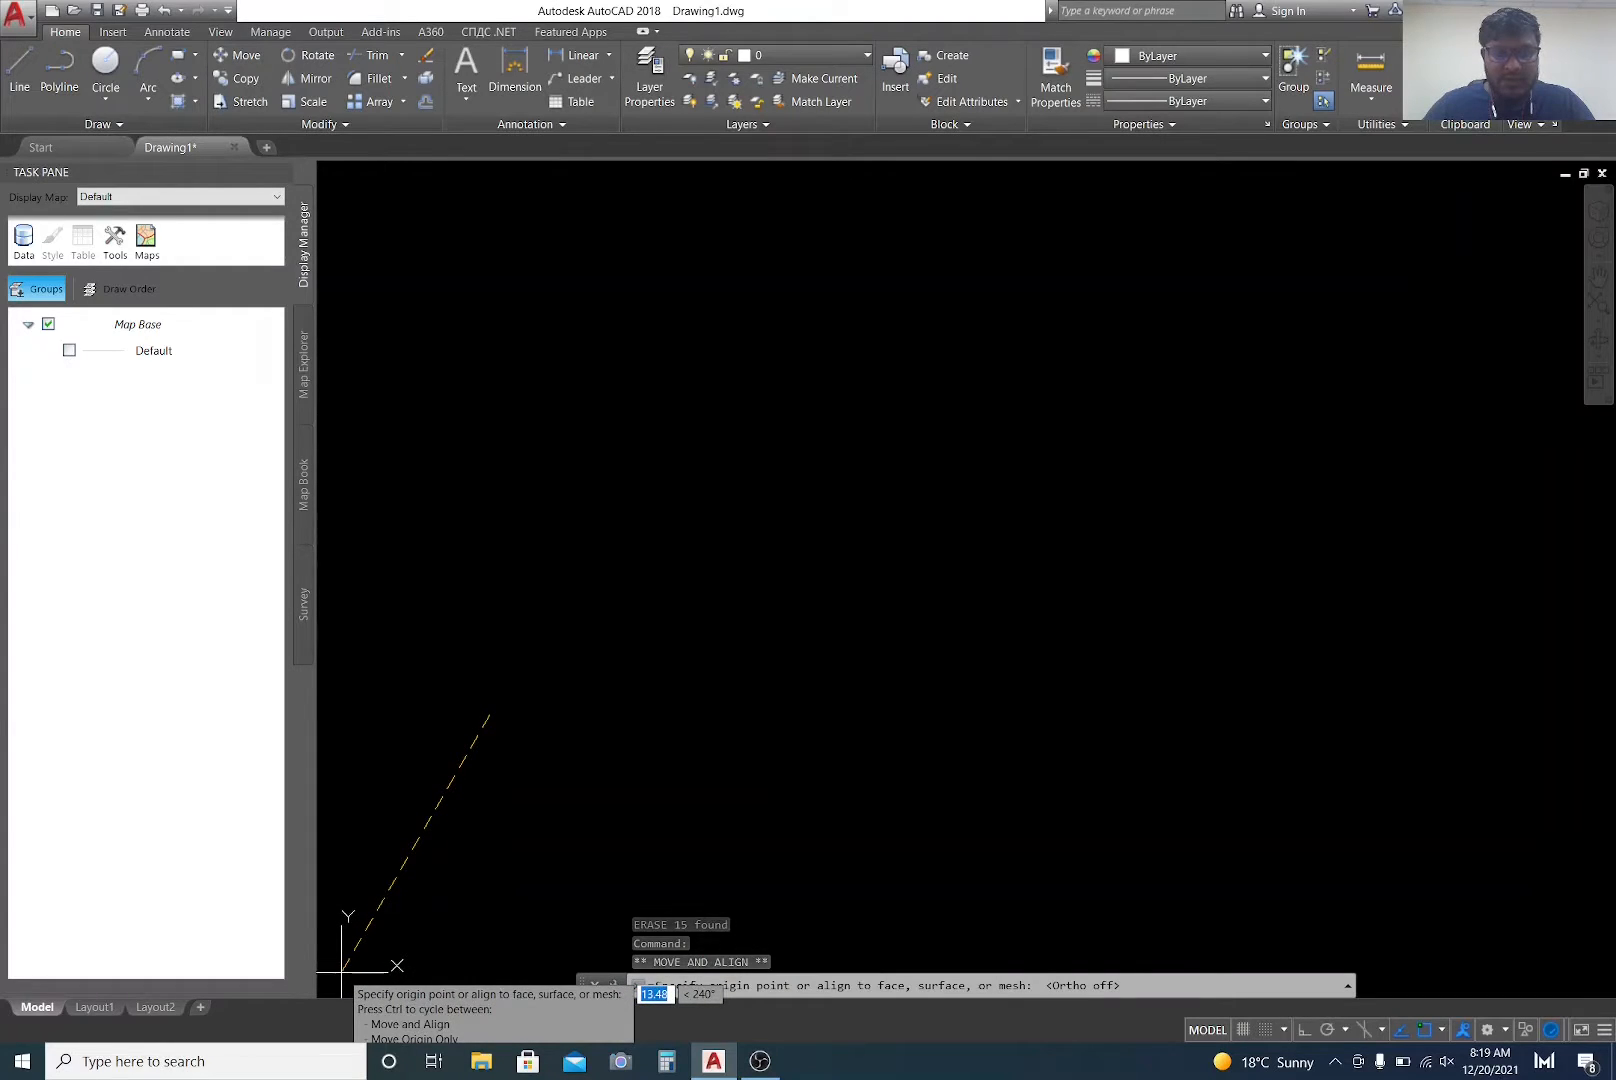
key("Return")
left_click(723, 639)
left_click(617, 338)
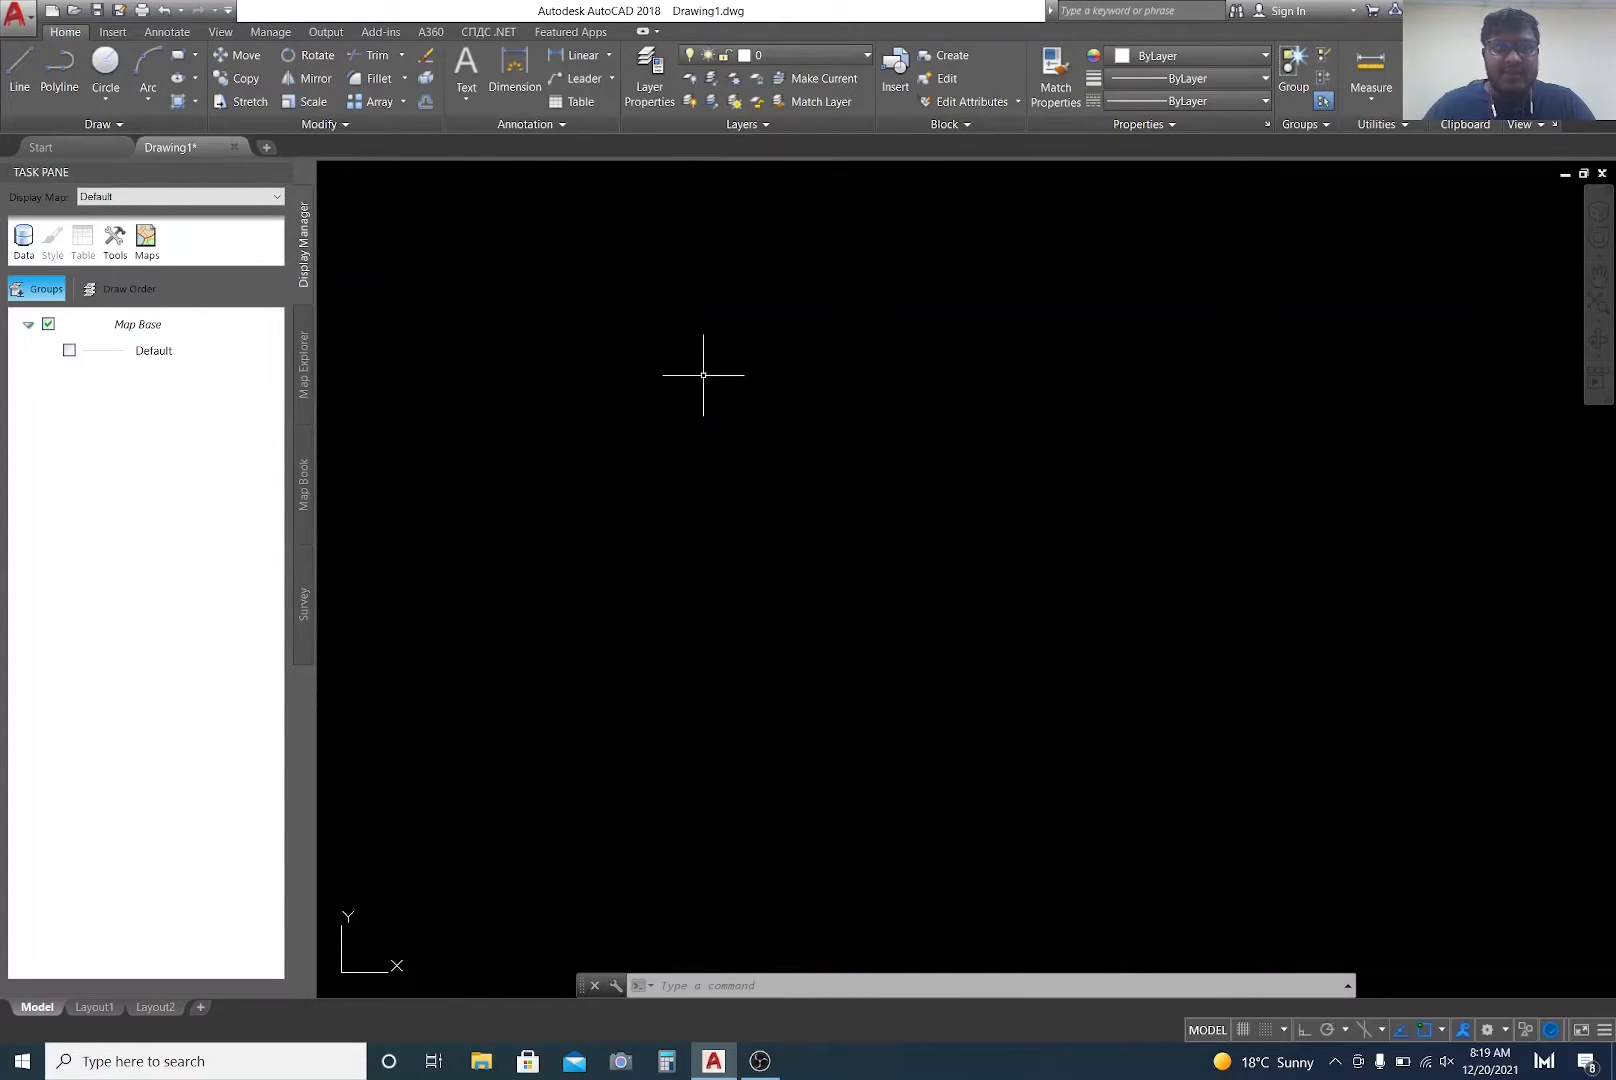
type("l")
key("Return")
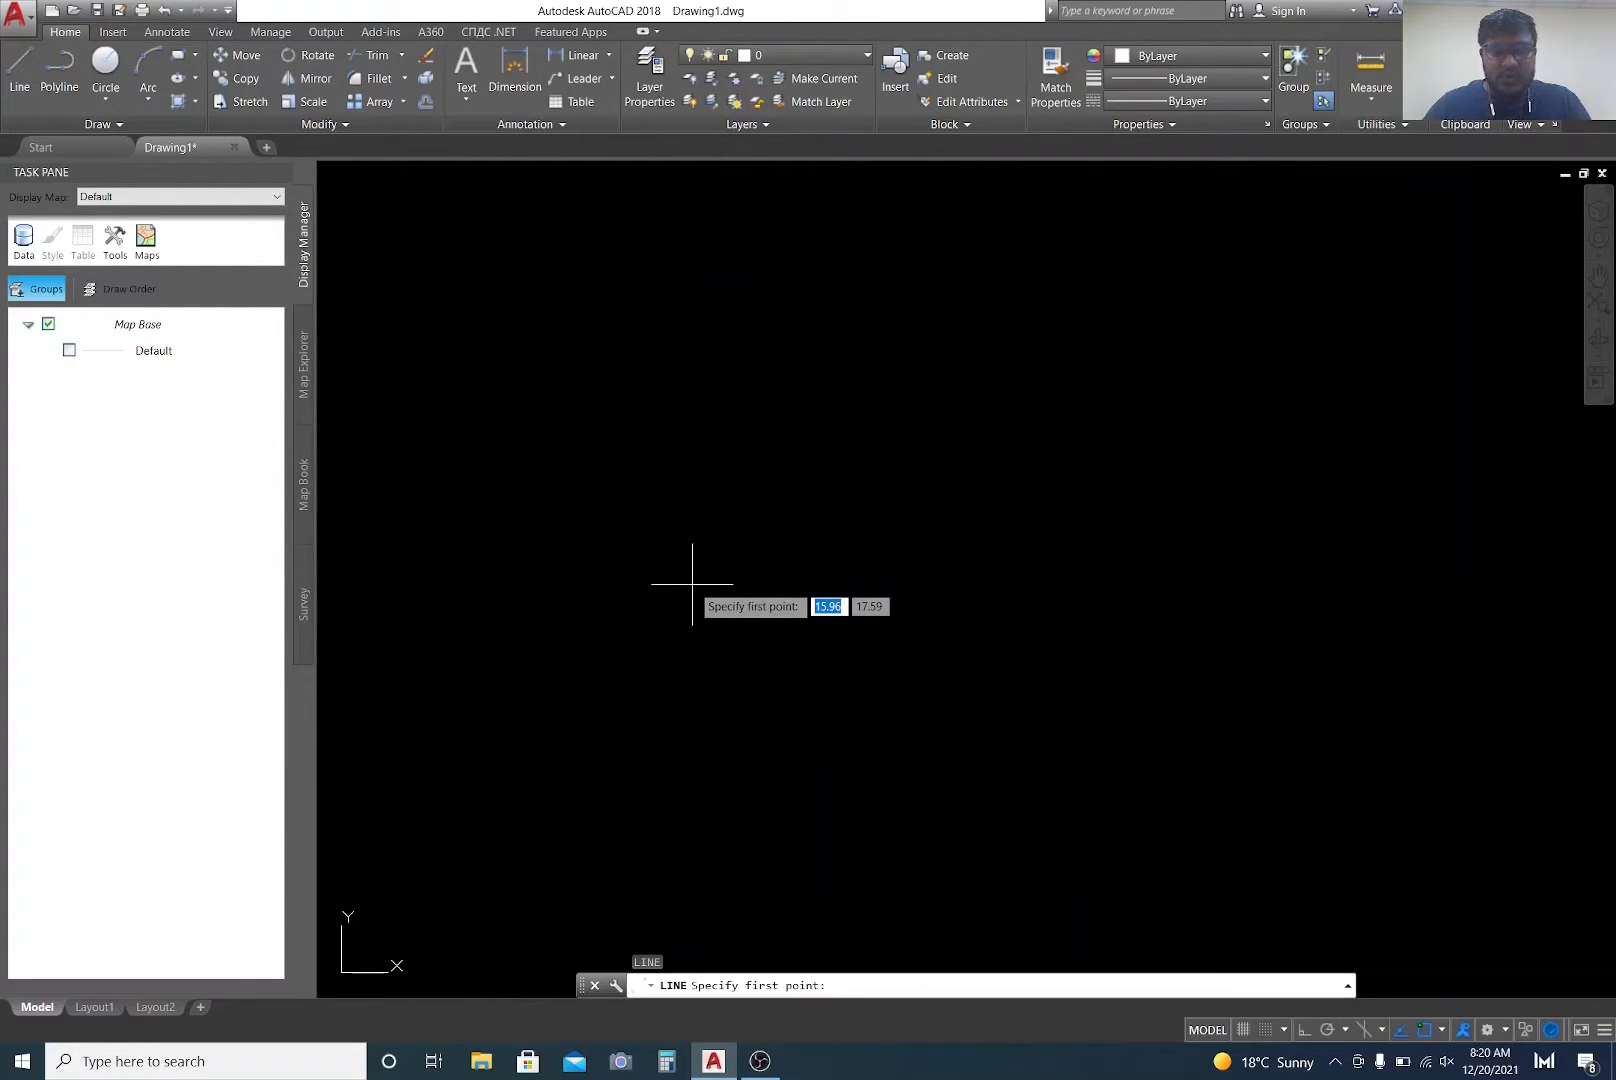
key("Escape")
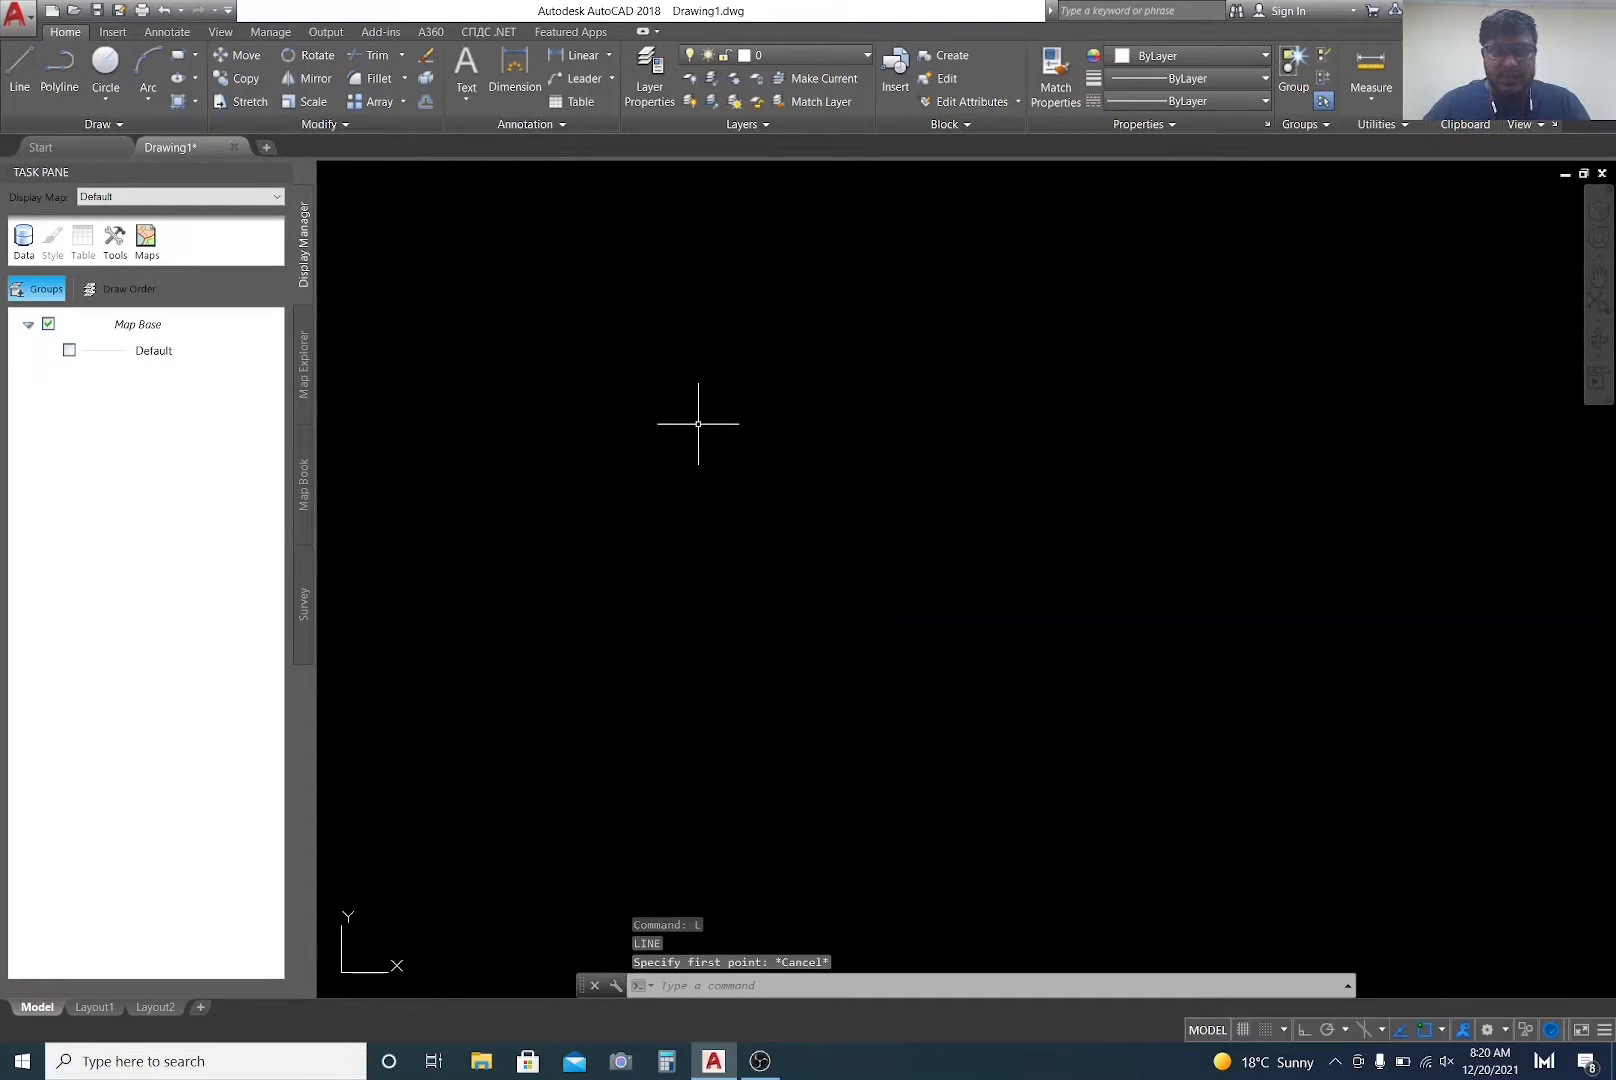
Step: Draw a single slanted line about 12.81 units long, rising at about 16°, in the middle of the drawing
type("l")
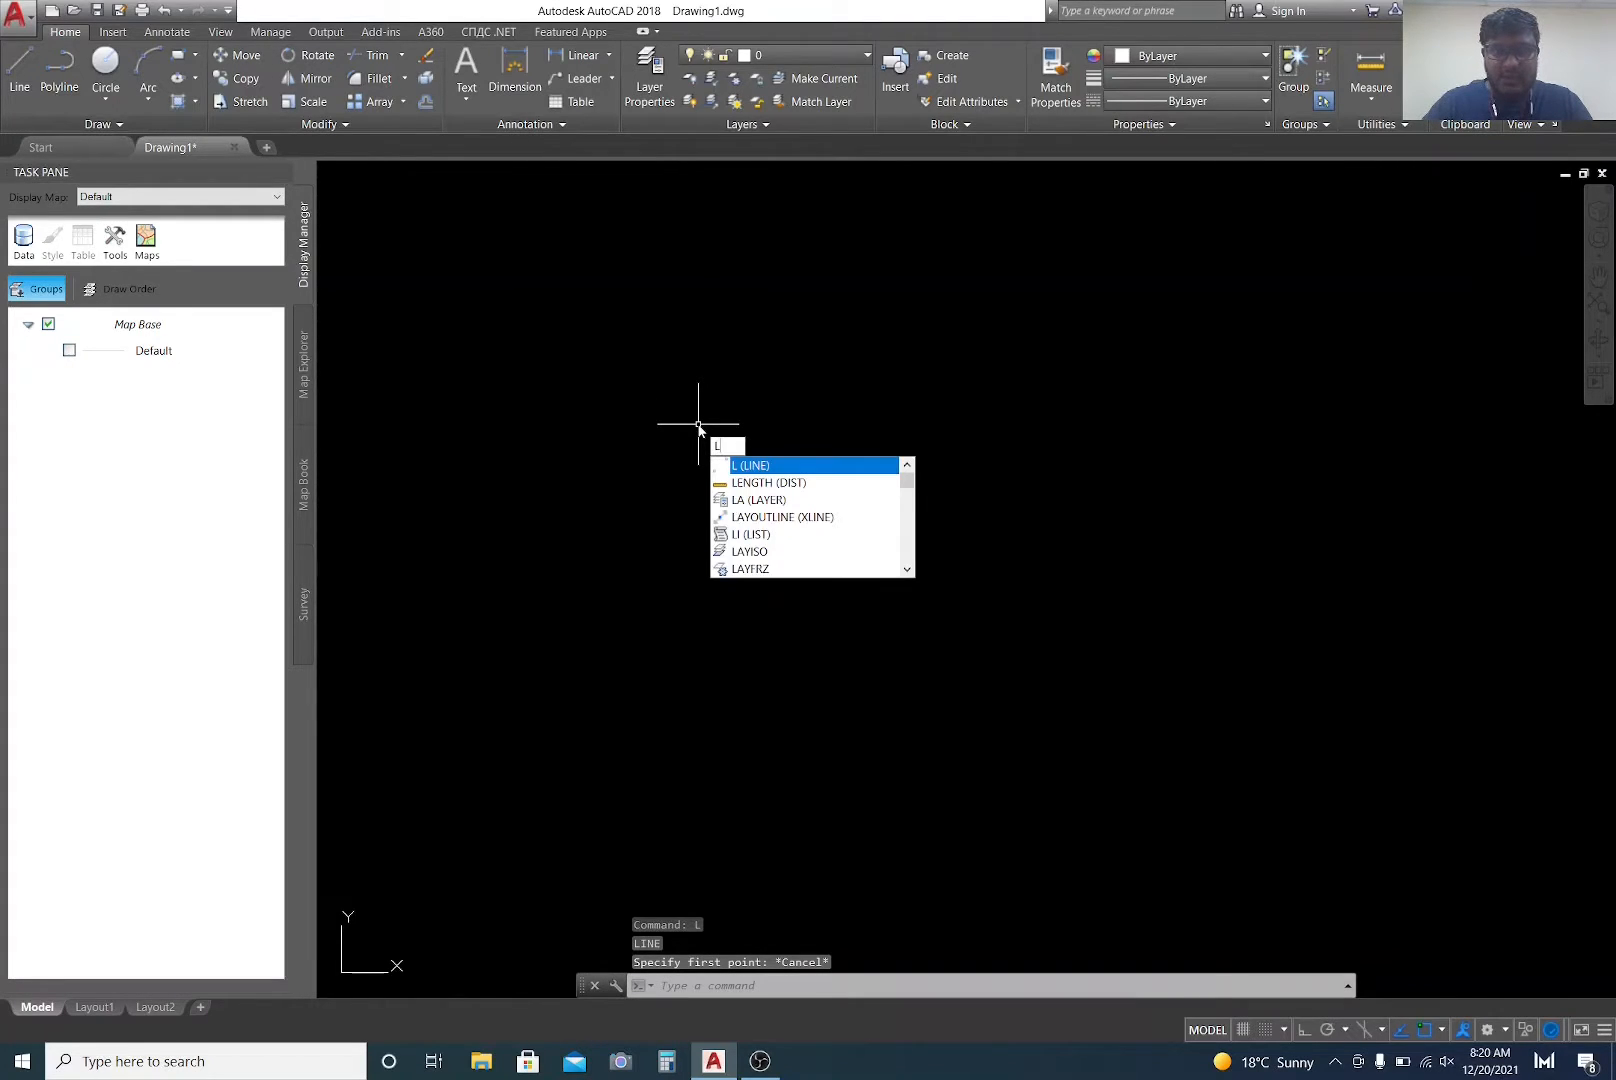
key("Return")
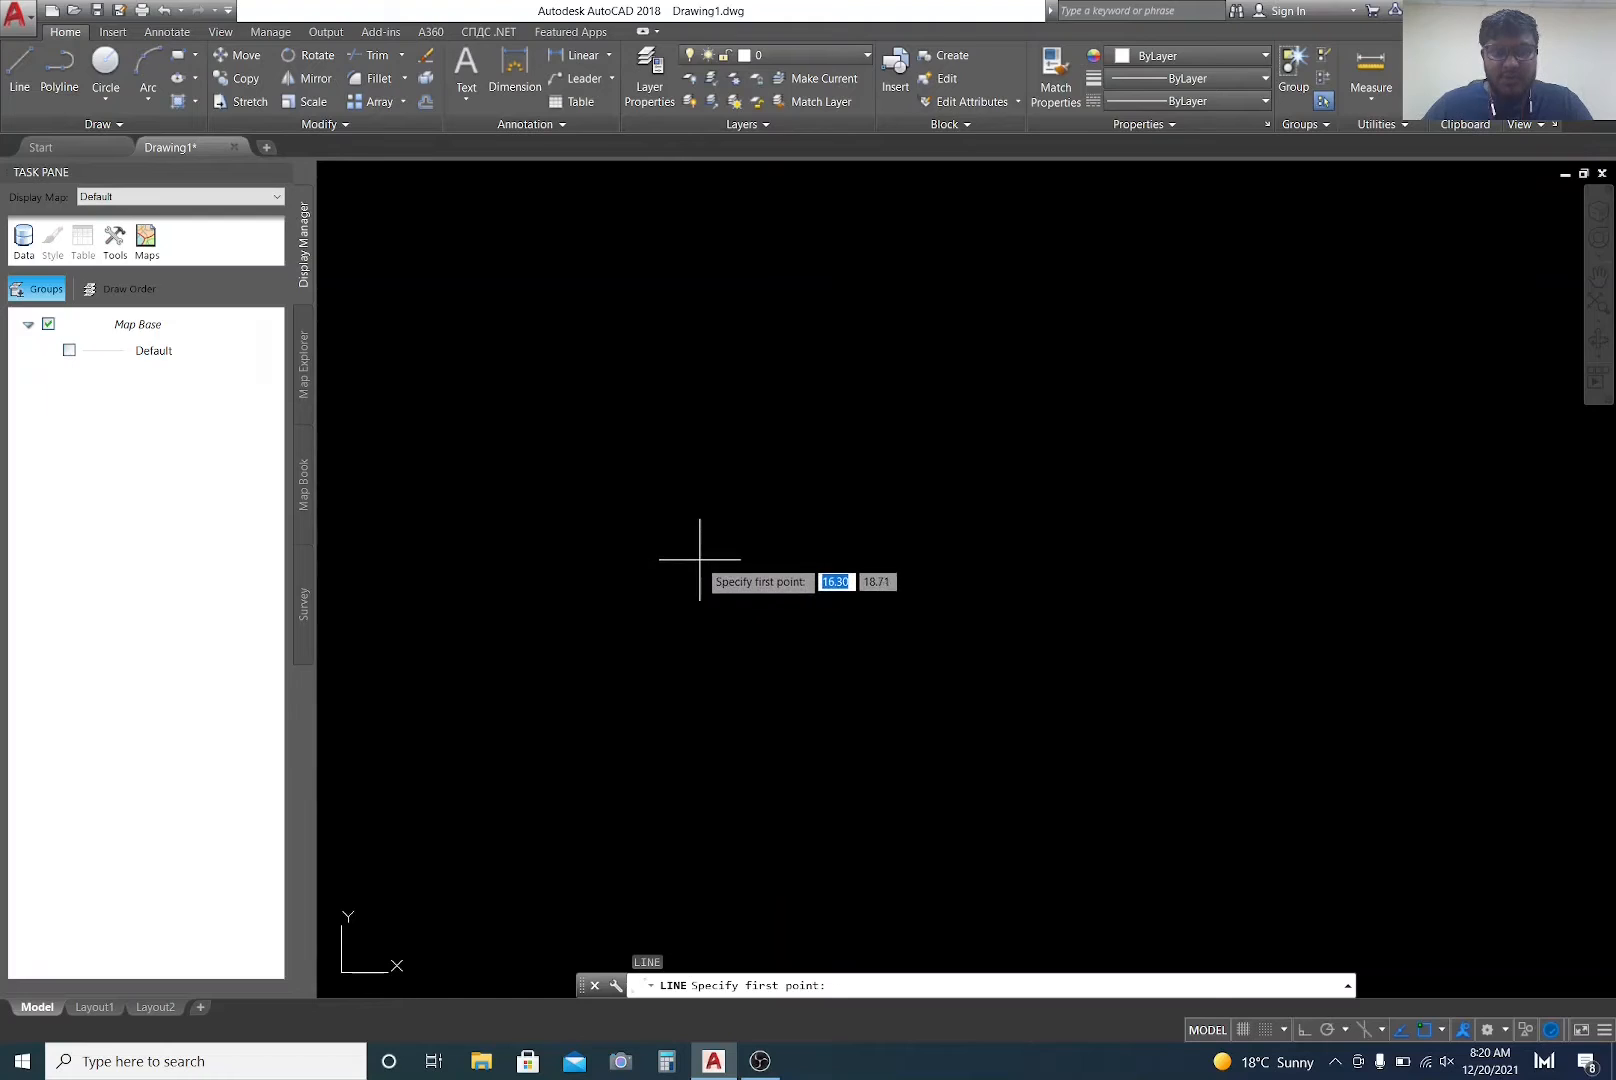
left_click(688, 568)
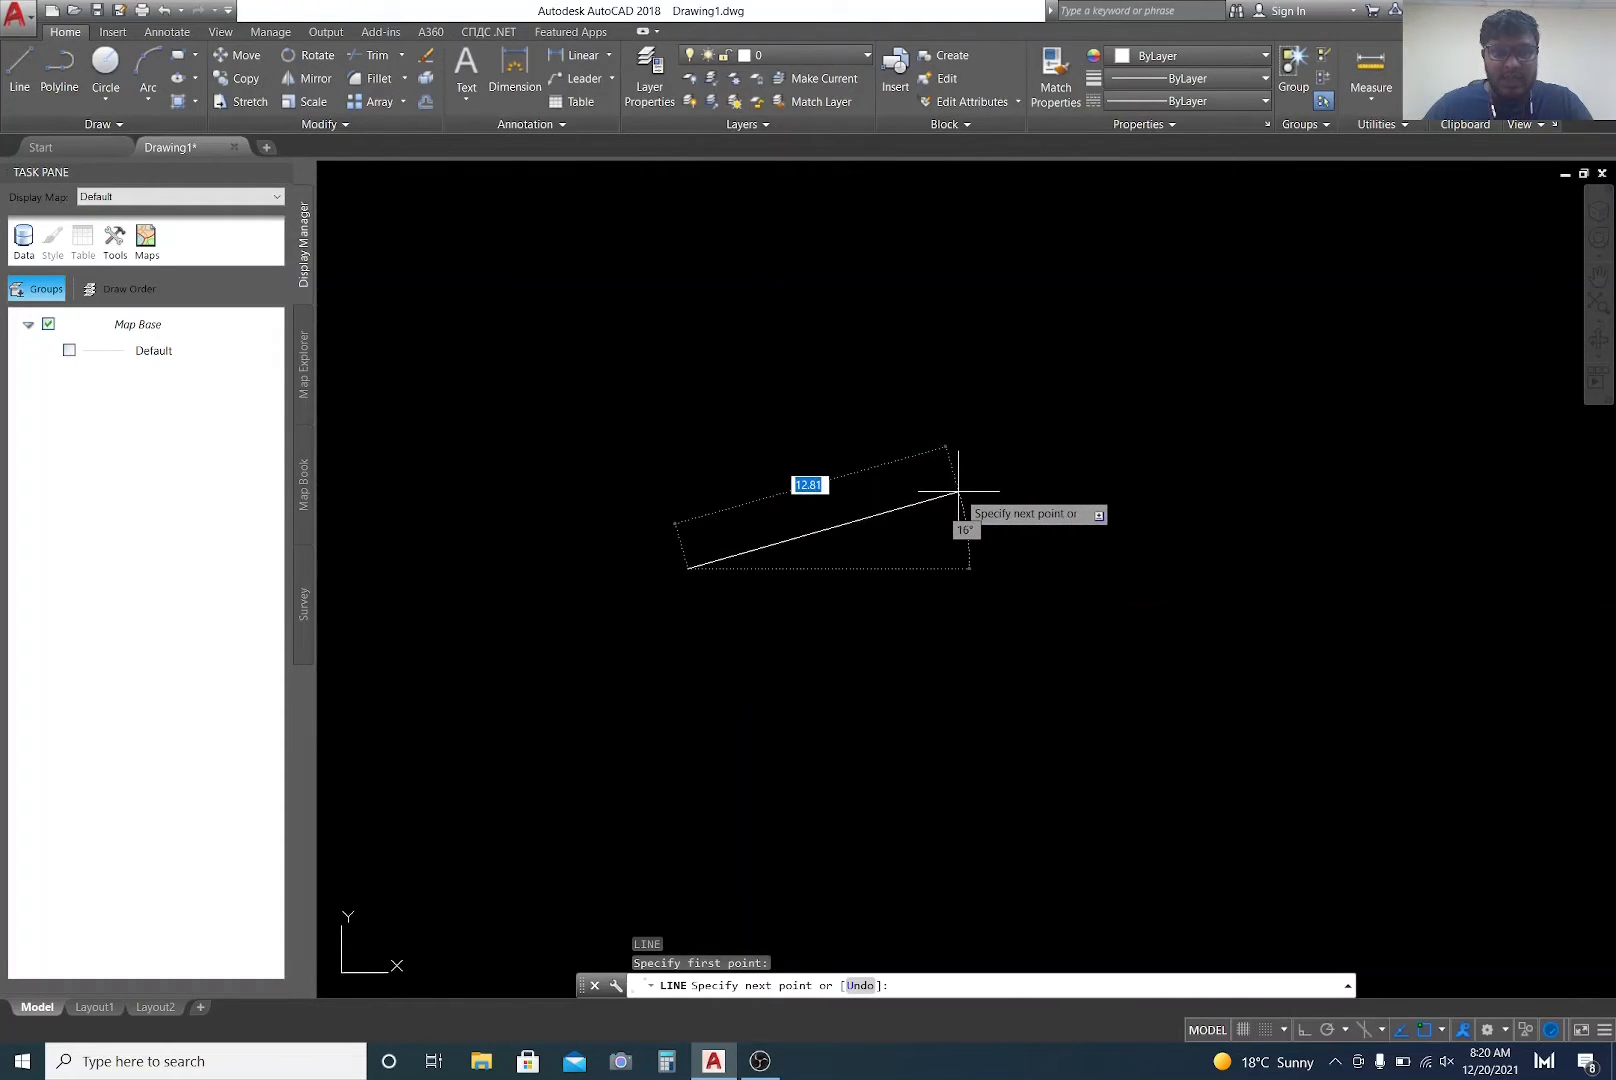
left_click(958, 491)
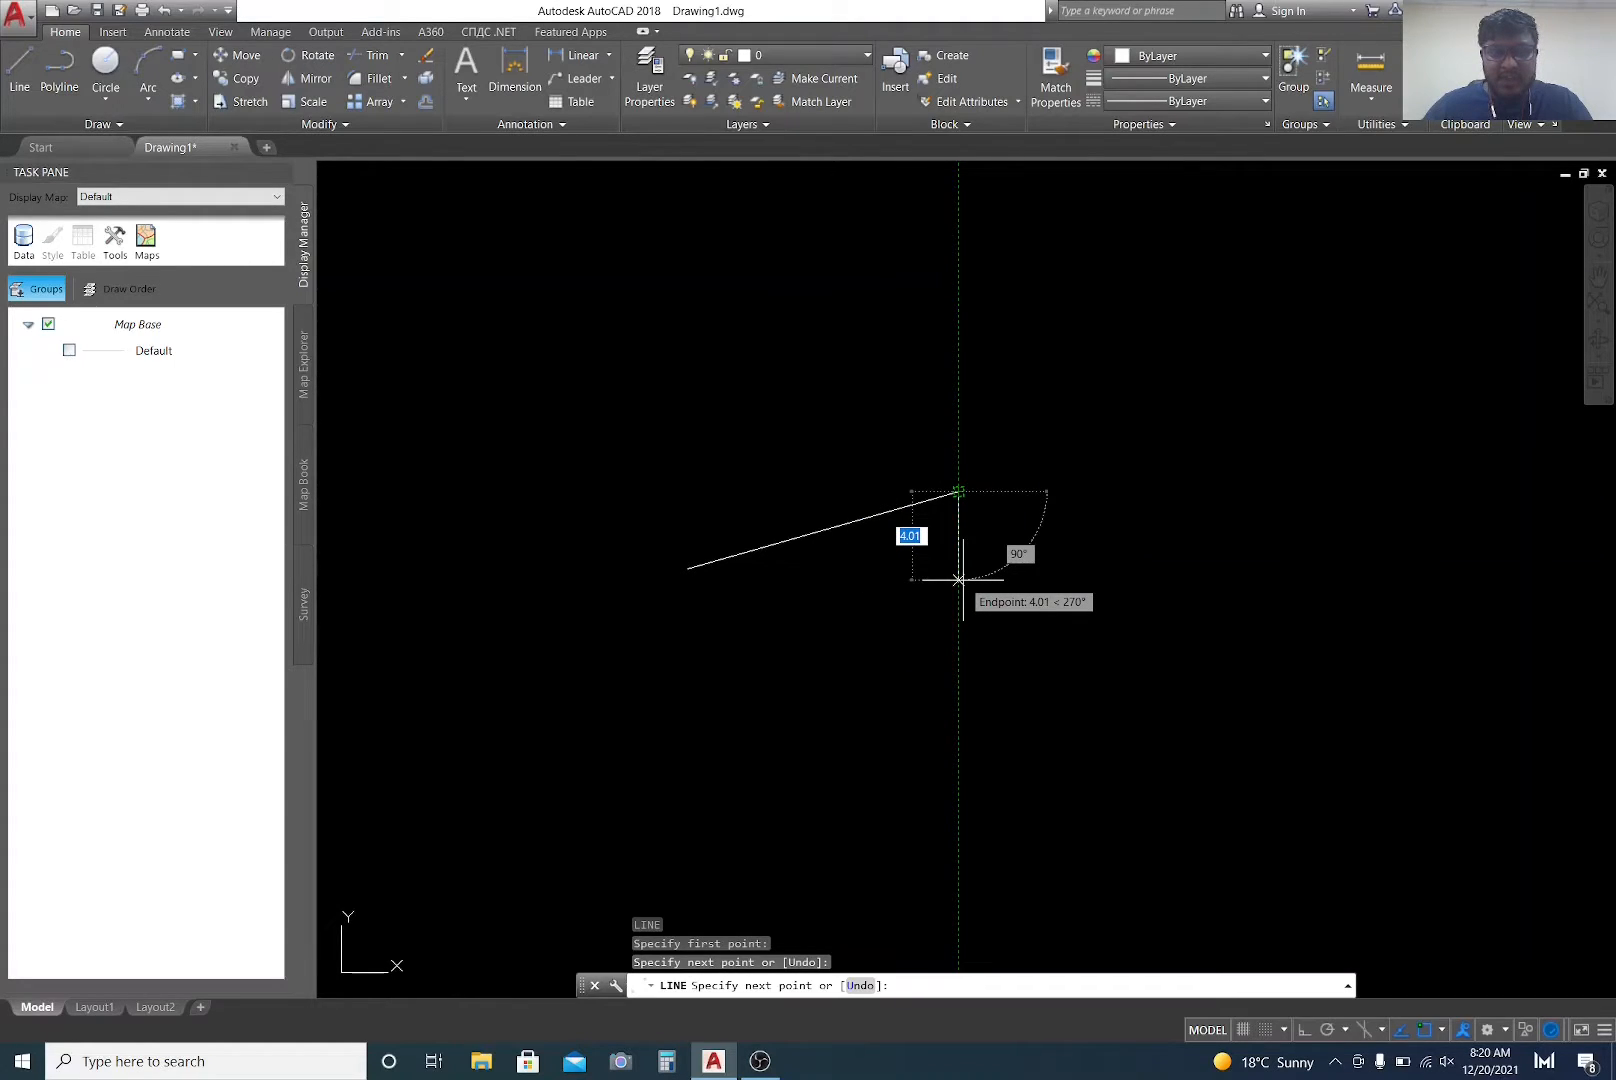
key("Escape")
scroll(835, 524, "up", 2)
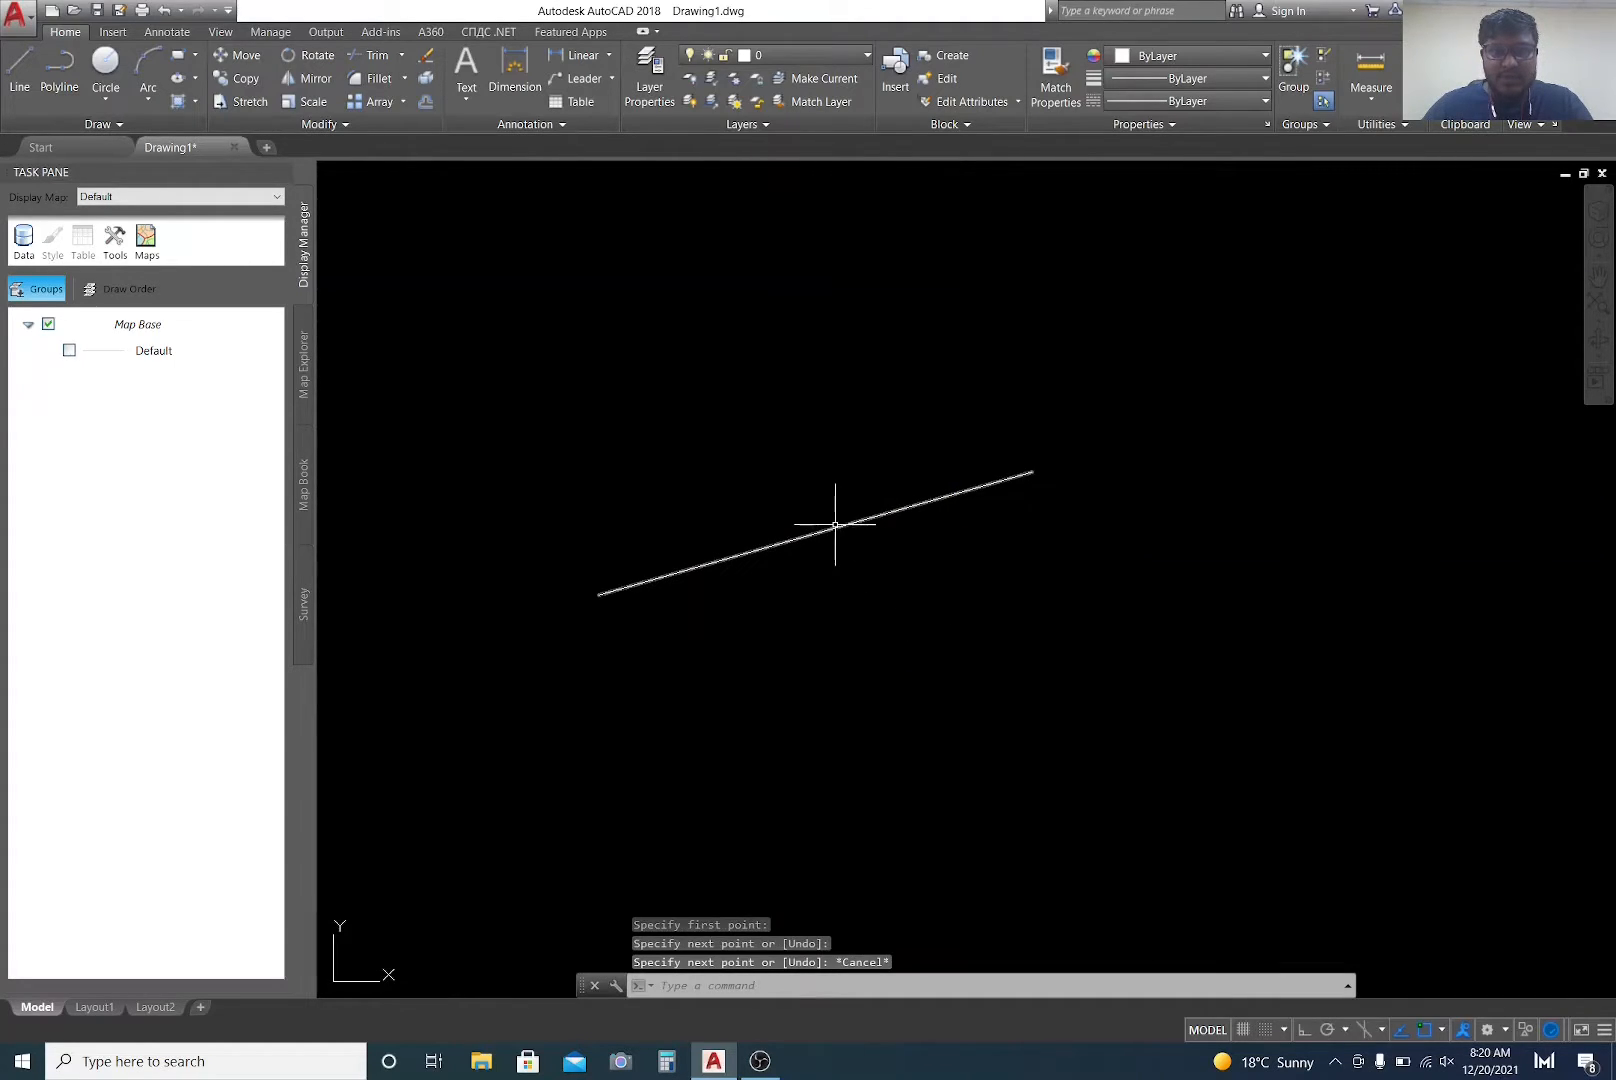
scroll(835, 524, "down", 2)
scroll(824, 535, "up", 4)
scroll(822, 527, "down", 6)
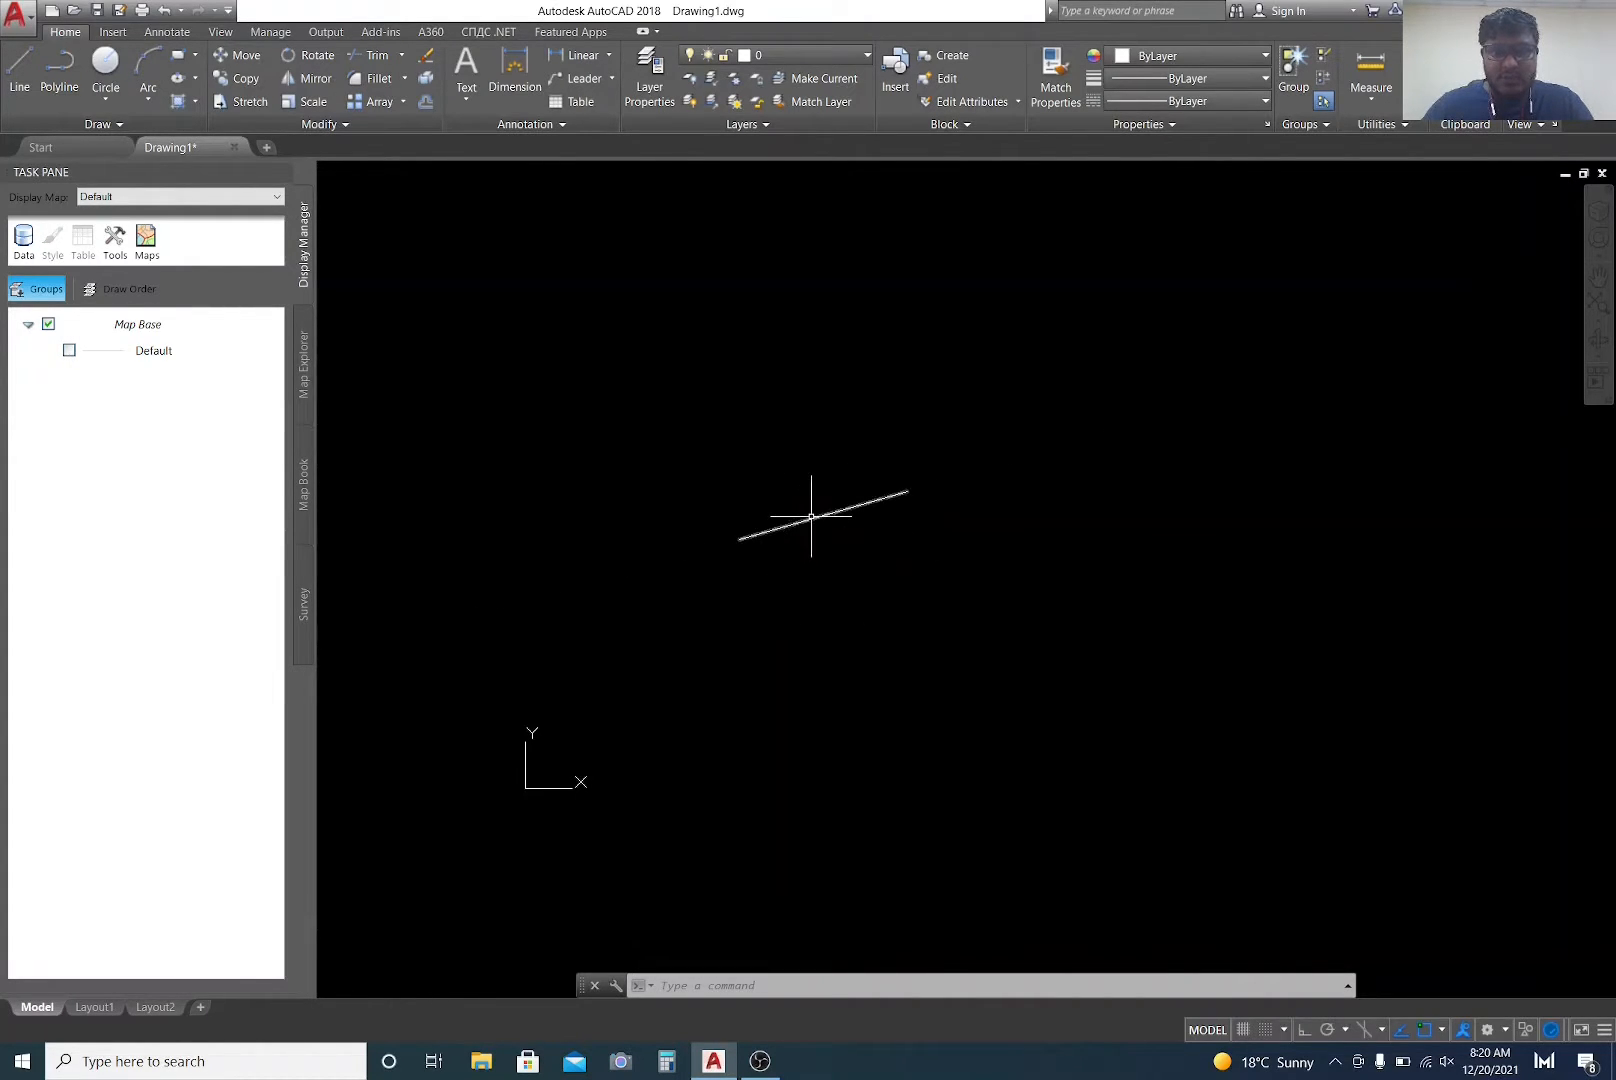
scroll(815, 516, "up", 2)
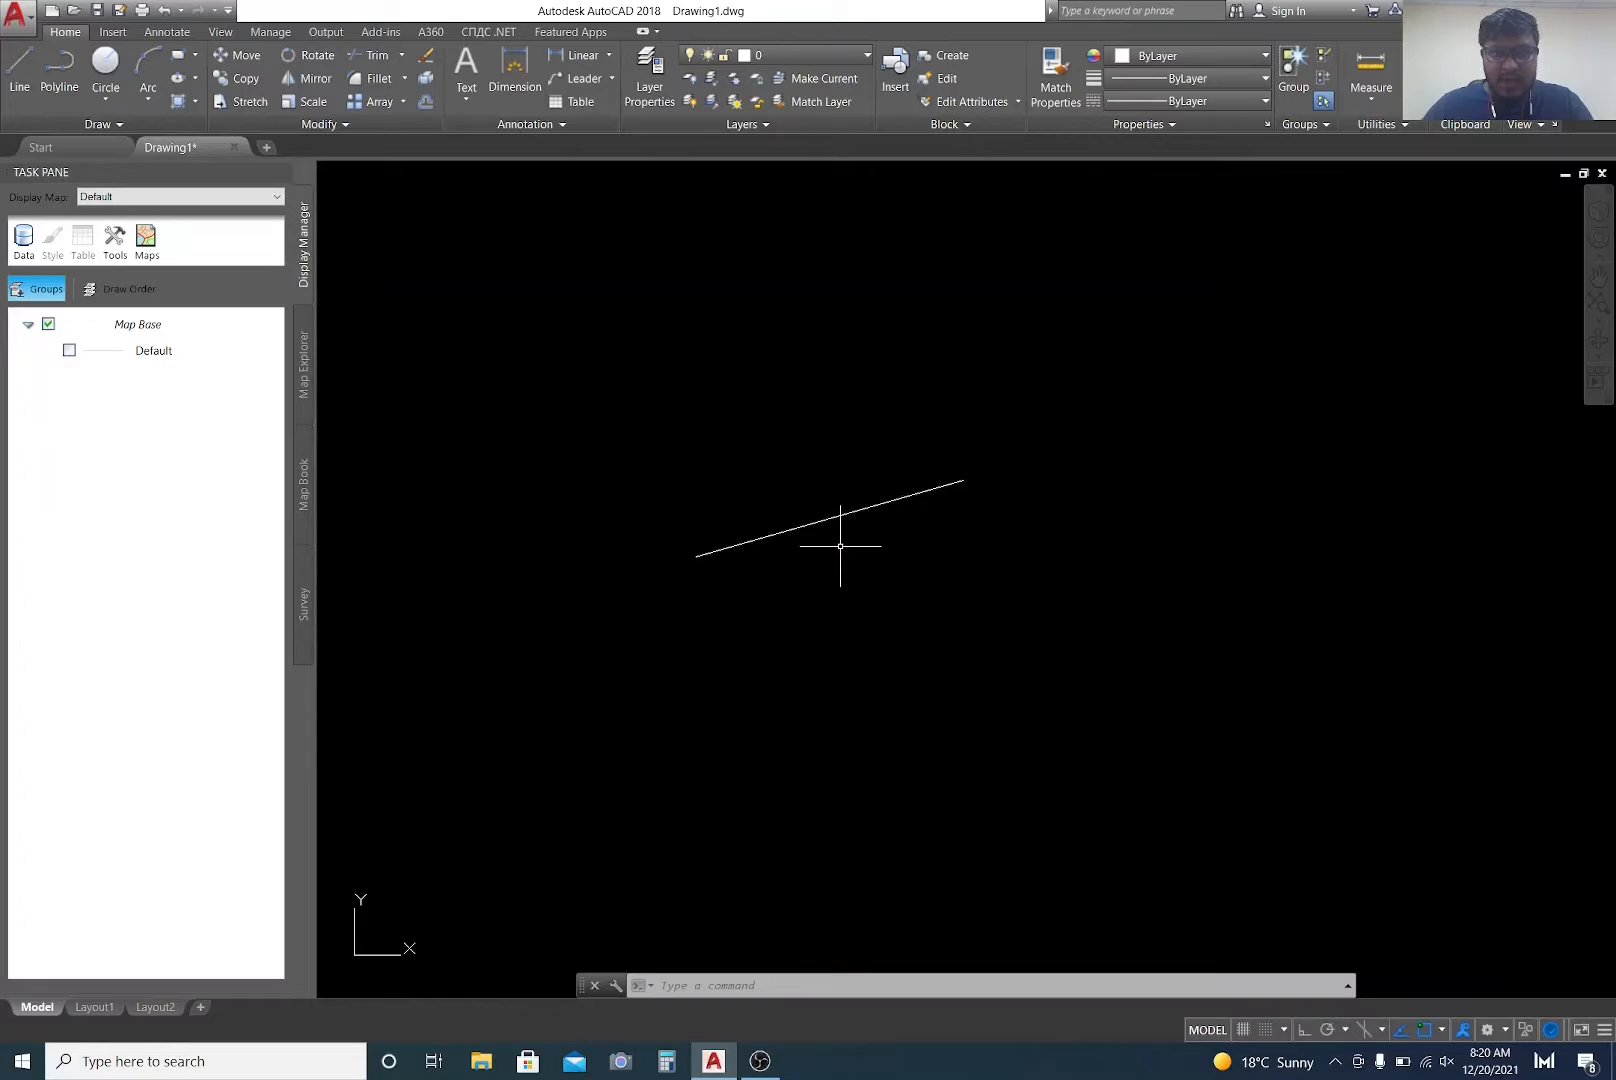
mouse_move(840, 547)
middle_mouse_down()
mouse_move(577, 606)
mouse_move(877, 638)
mouse_move(826, 522)
mouse_move(870, 506)
mouse_move(838, 638)
mouse_move(818, 636)
mouse_move(847, 571)
mouse_move(802, 621)
middle_mouse_up()
middle_click_drag(775, 618, 809, 560)
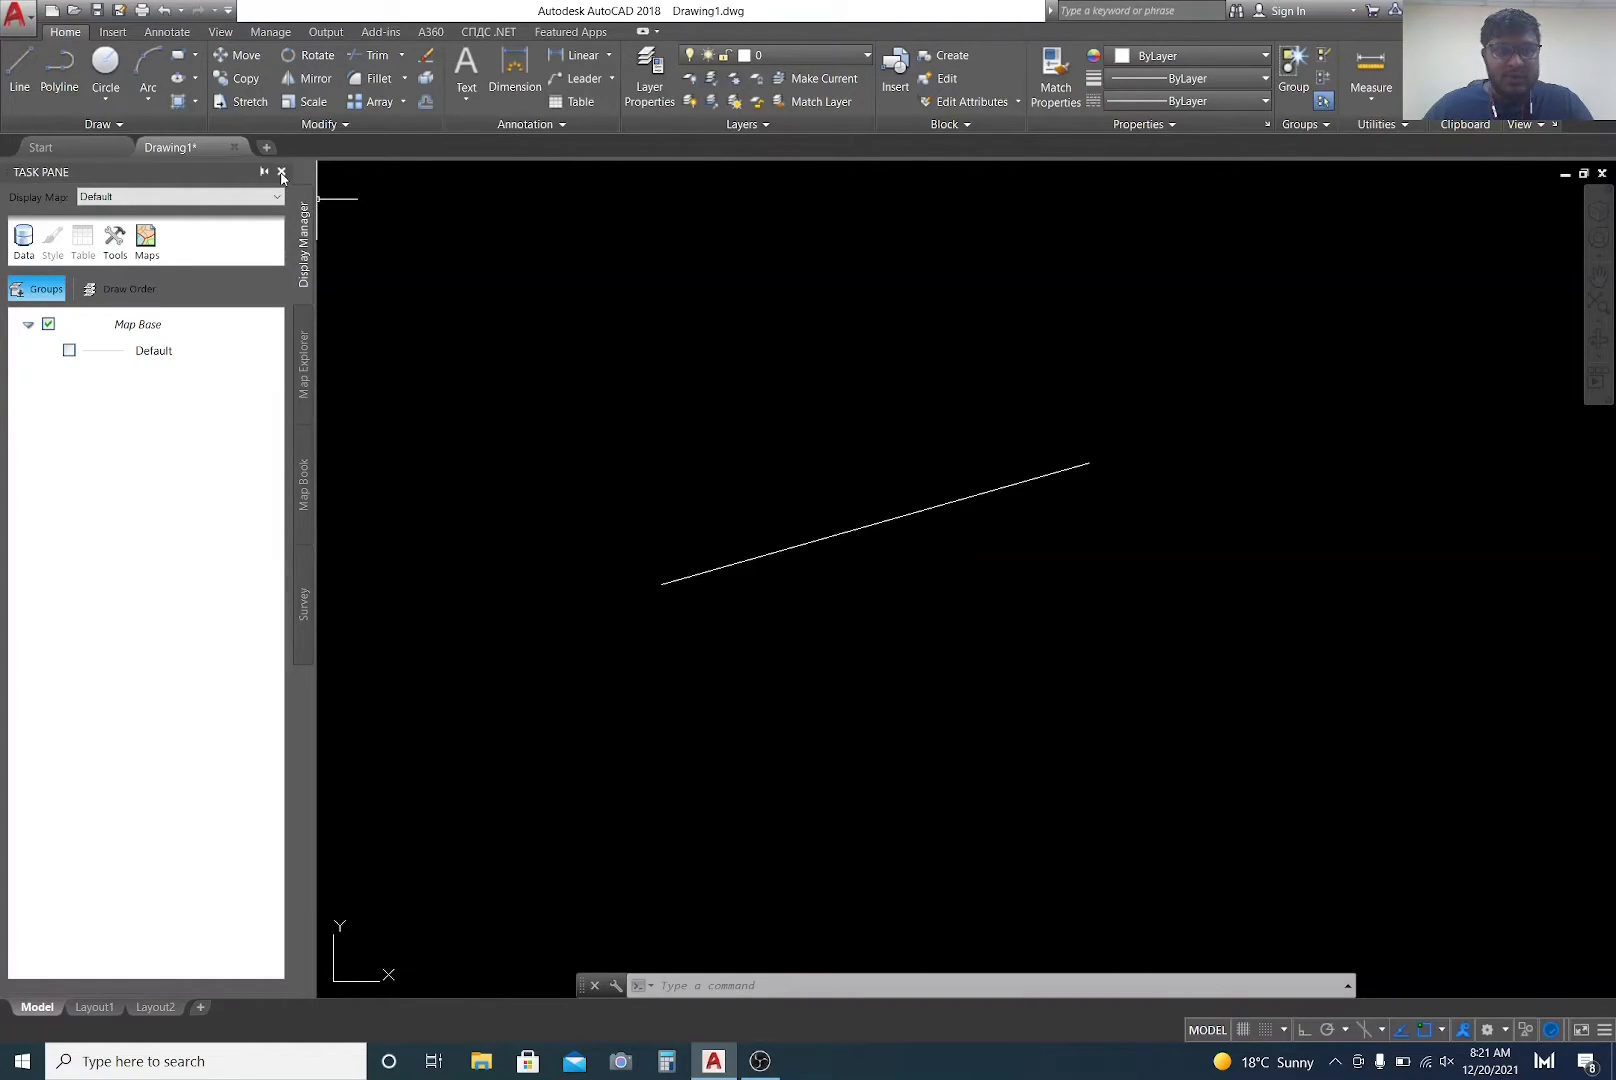
Step: Close the Task Pane and display the Properties palette in its place
left_click(281, 172)
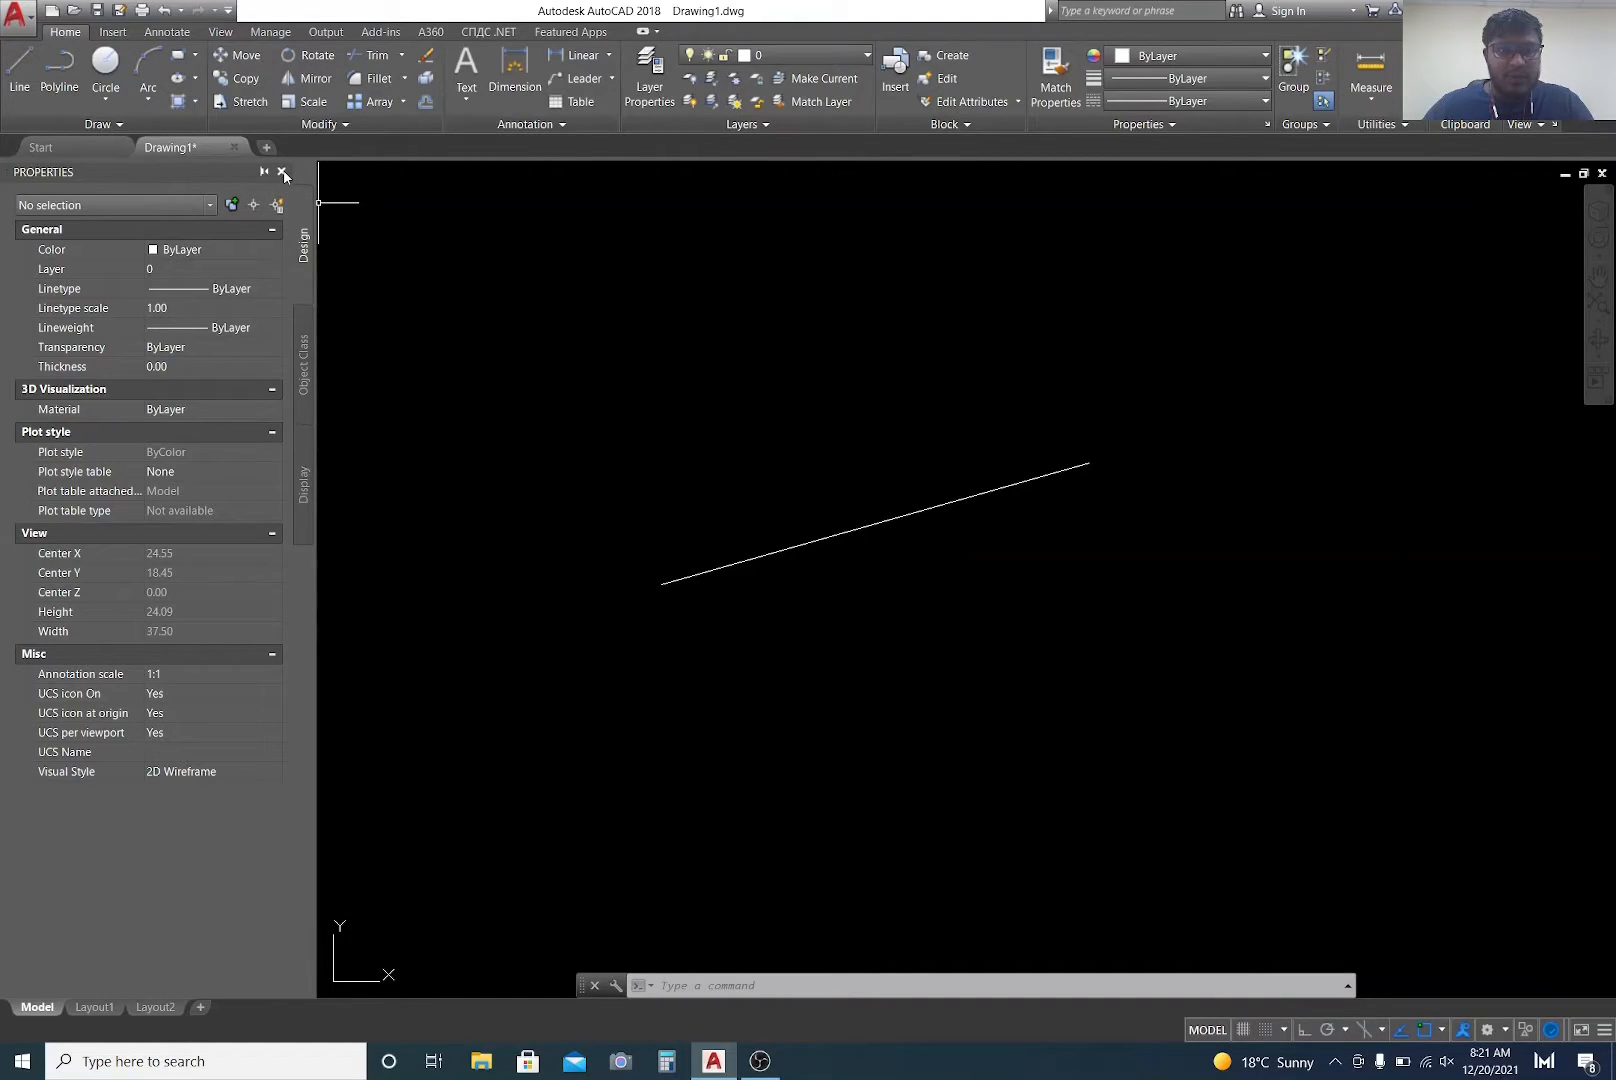
left_click(282, 173)
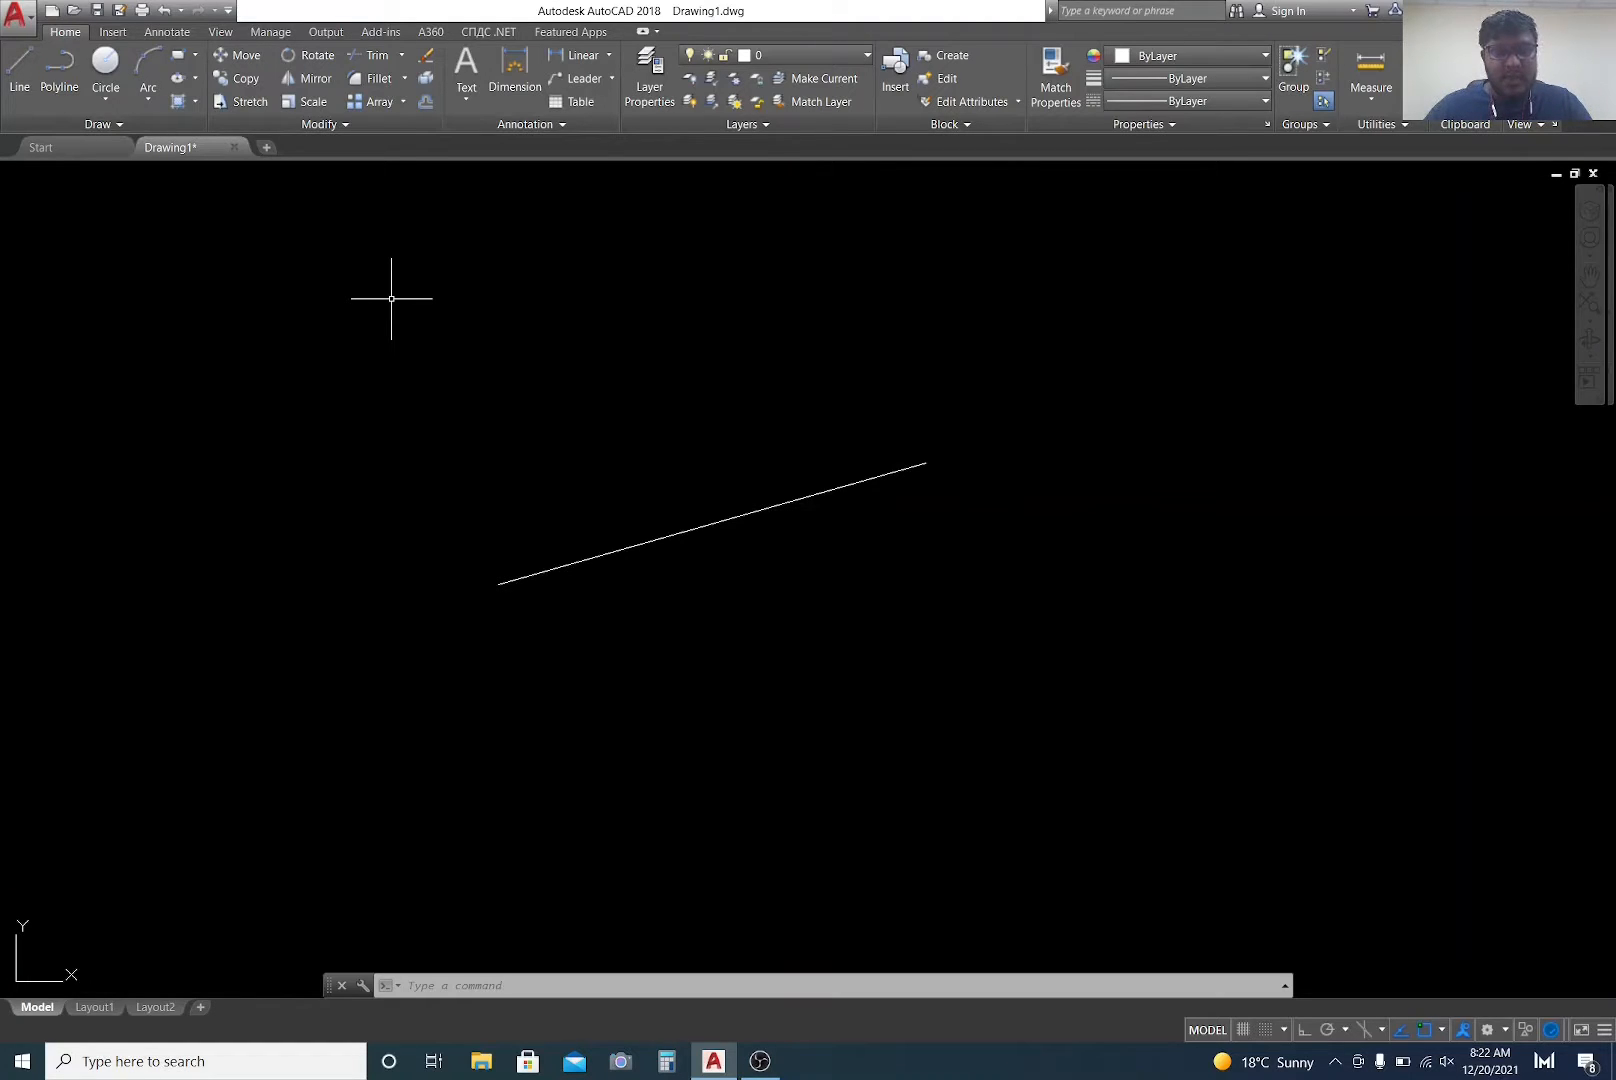
key("ctrl+1")
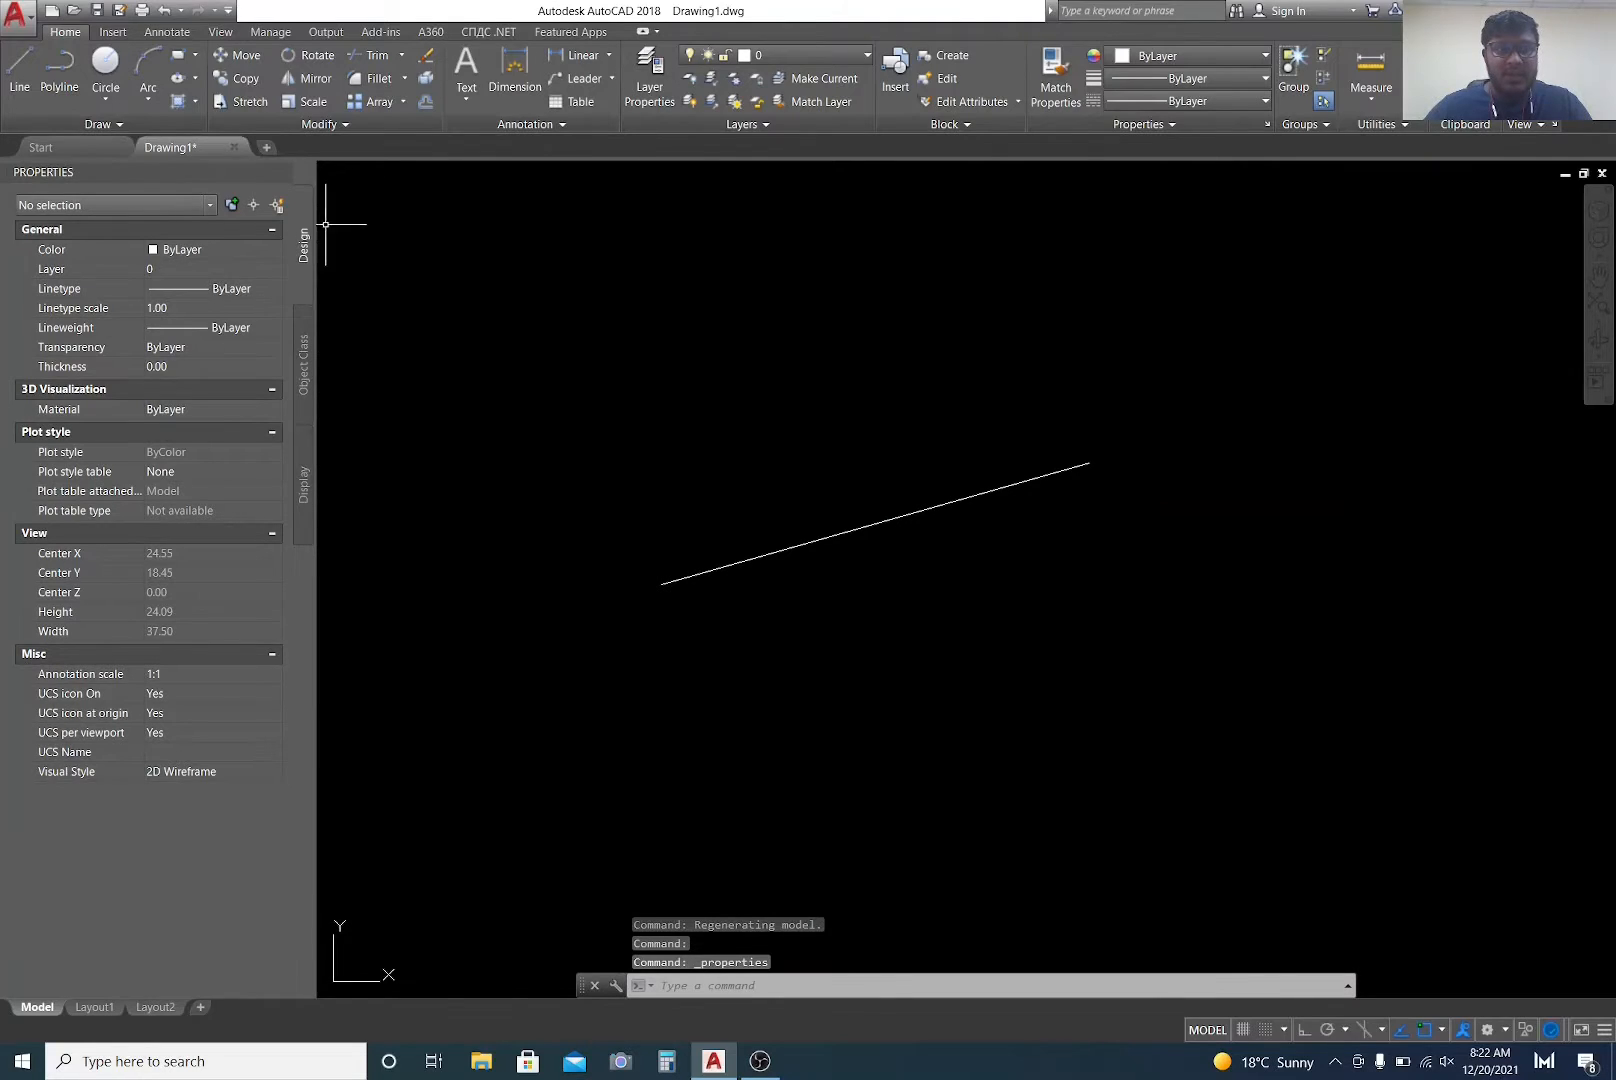
key("Escape")
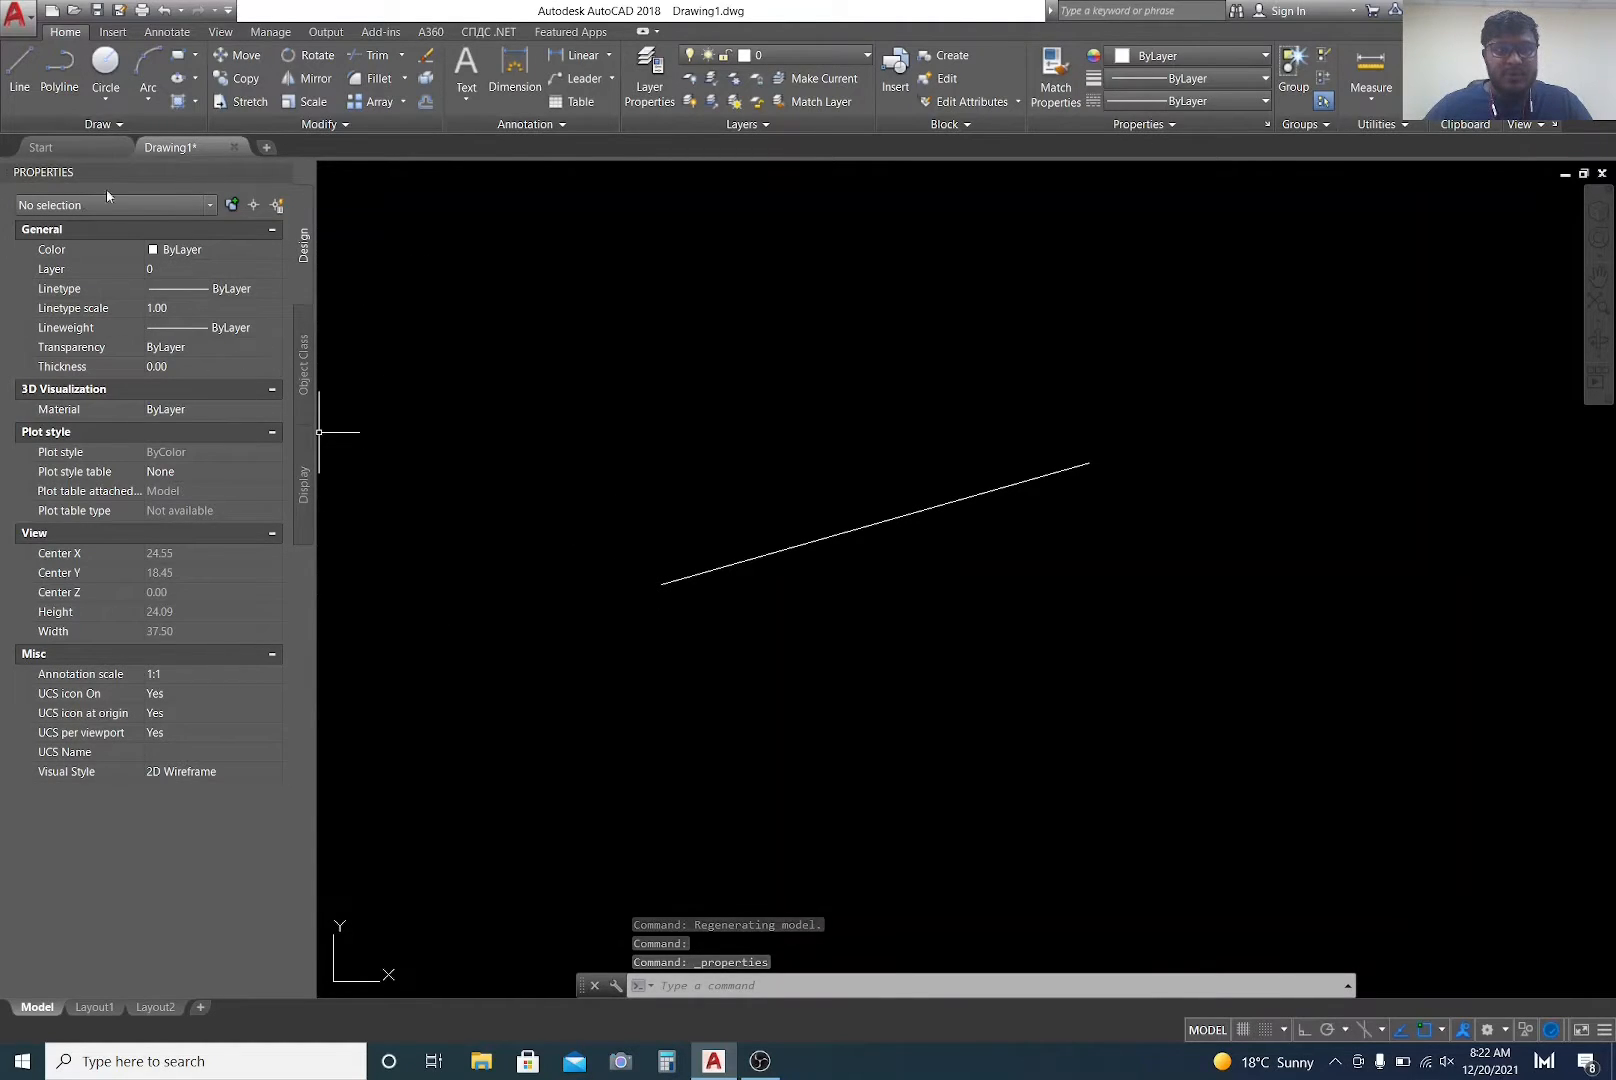
Step: Undo the slanted line and cancel any active command
key("ctrl+z")
key("Escape")
key("Escape")
Step: Start a line in the middle of the drawing, turn on Ortho mode and draw a horizontal 5-unit side to the right
type("l")
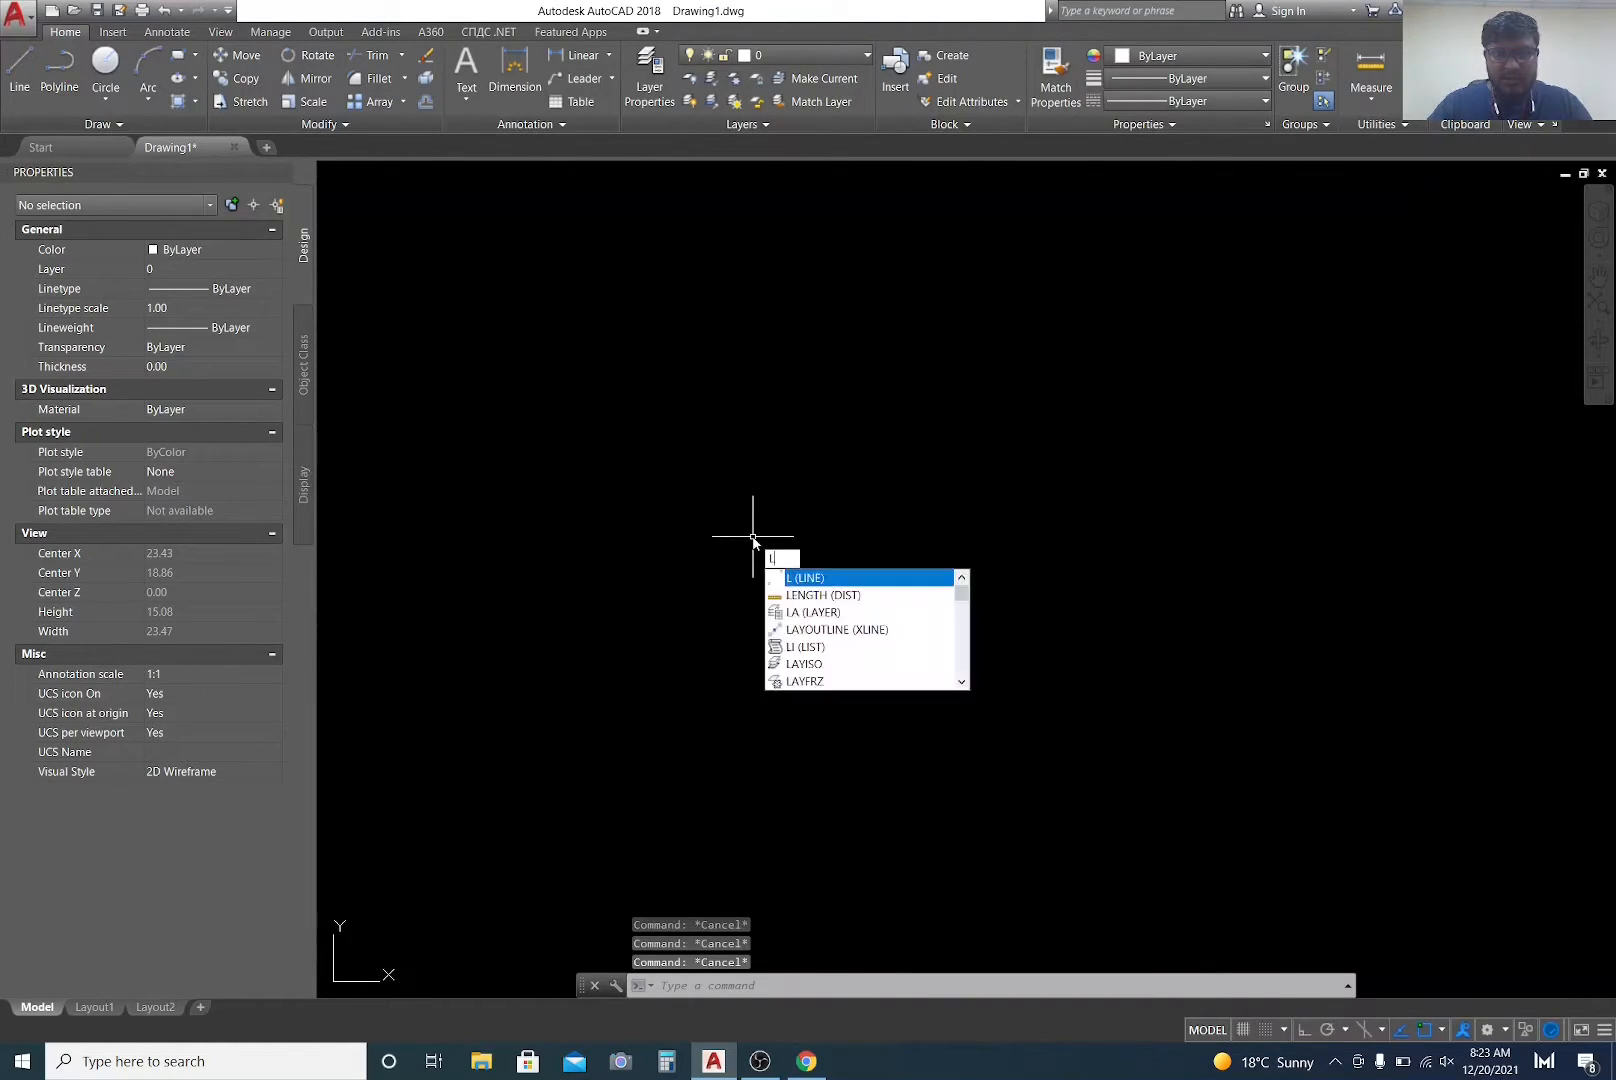
key("Return")
left_click(740, 517)
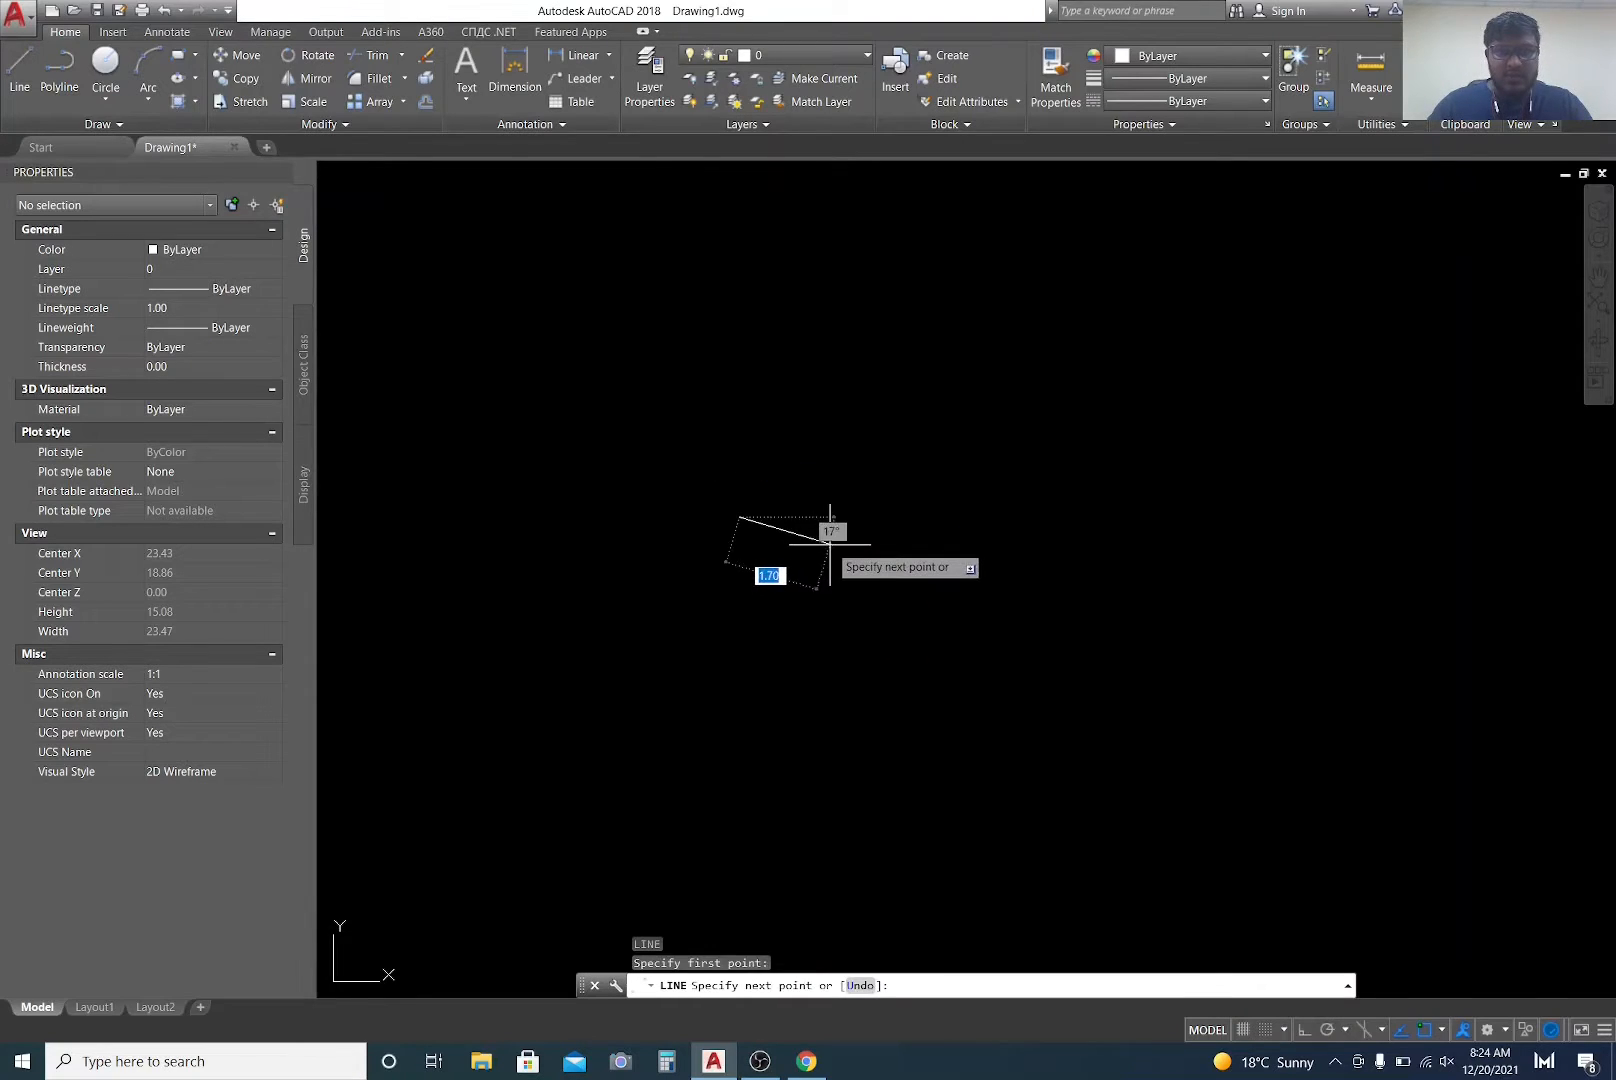
left_click(1303, 1038)
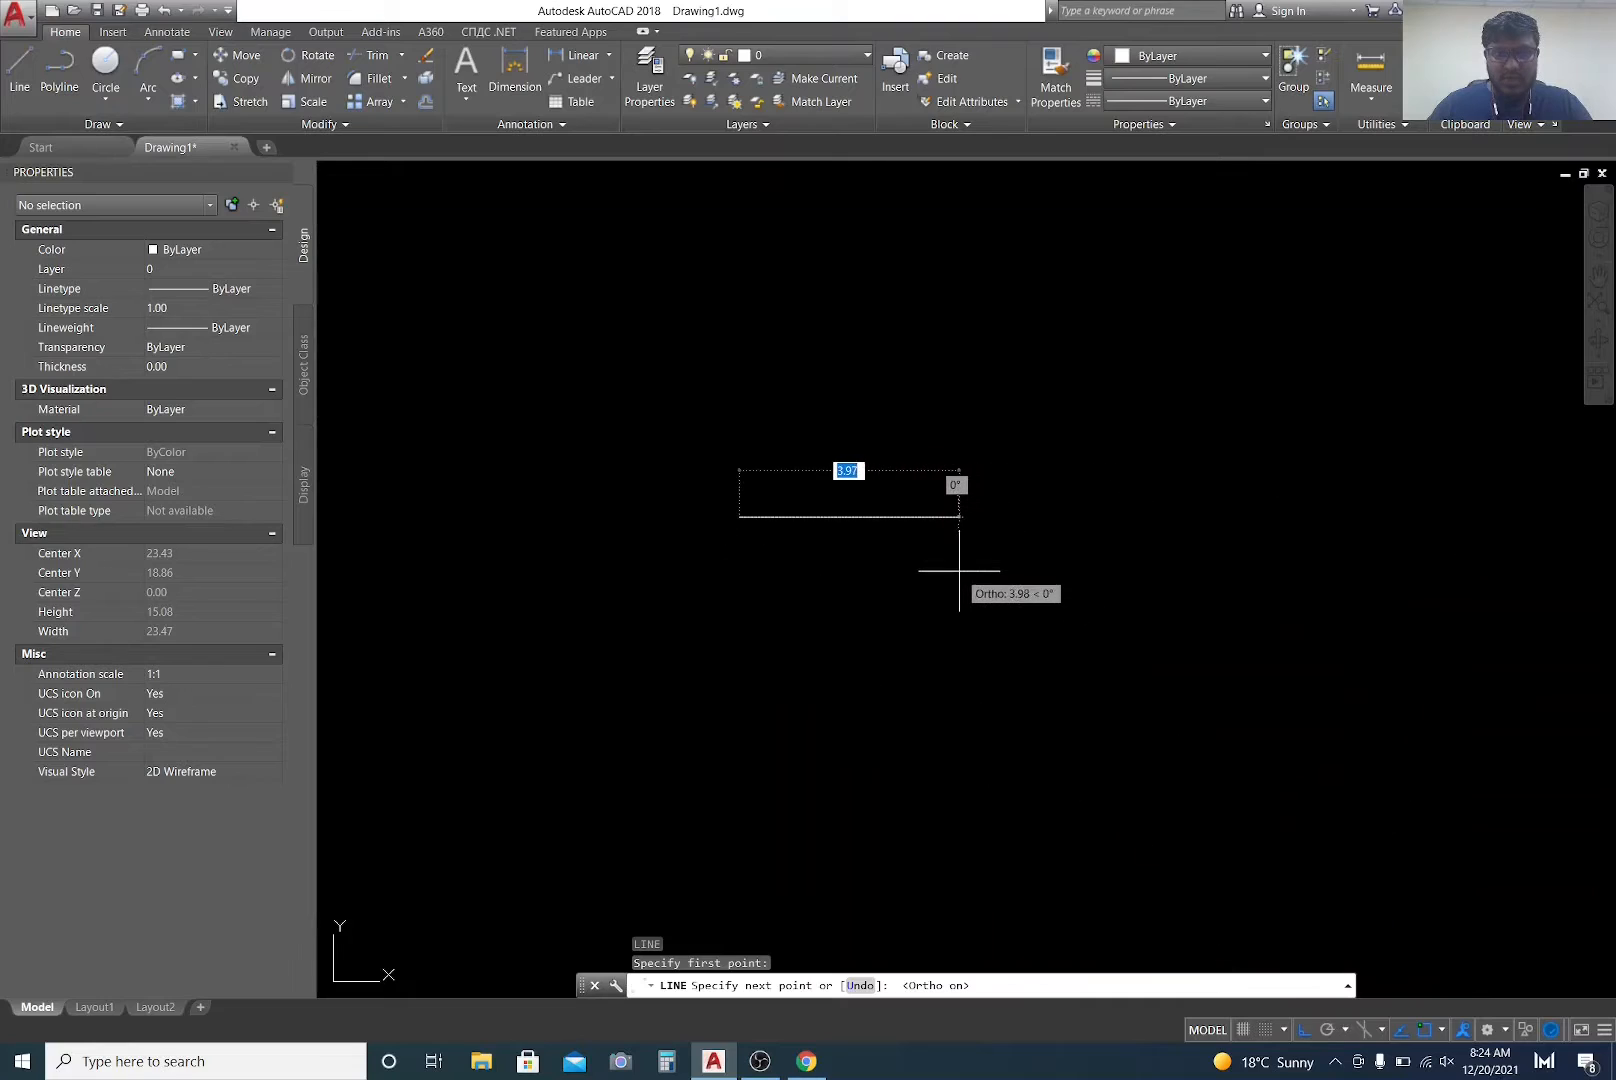
type("5")
key("Return")
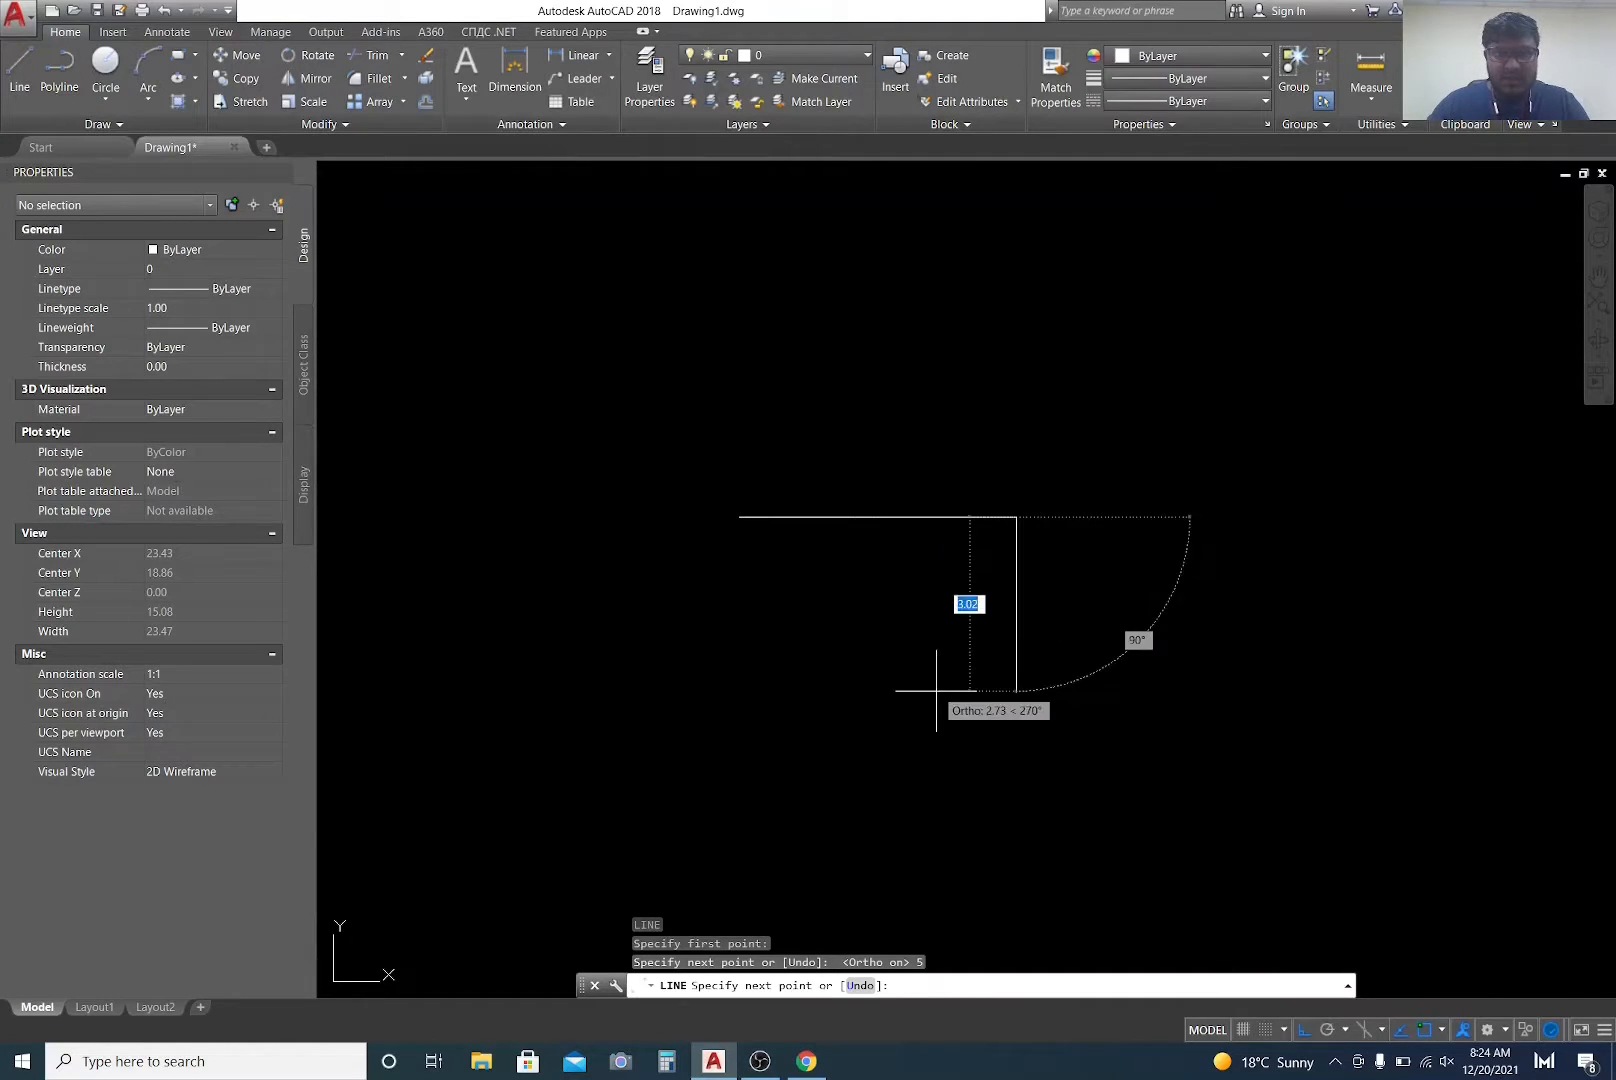
Step: Complete the square below that side with three more 5-unit lines and end the Line command
type("5")
key("Return")
type("5")
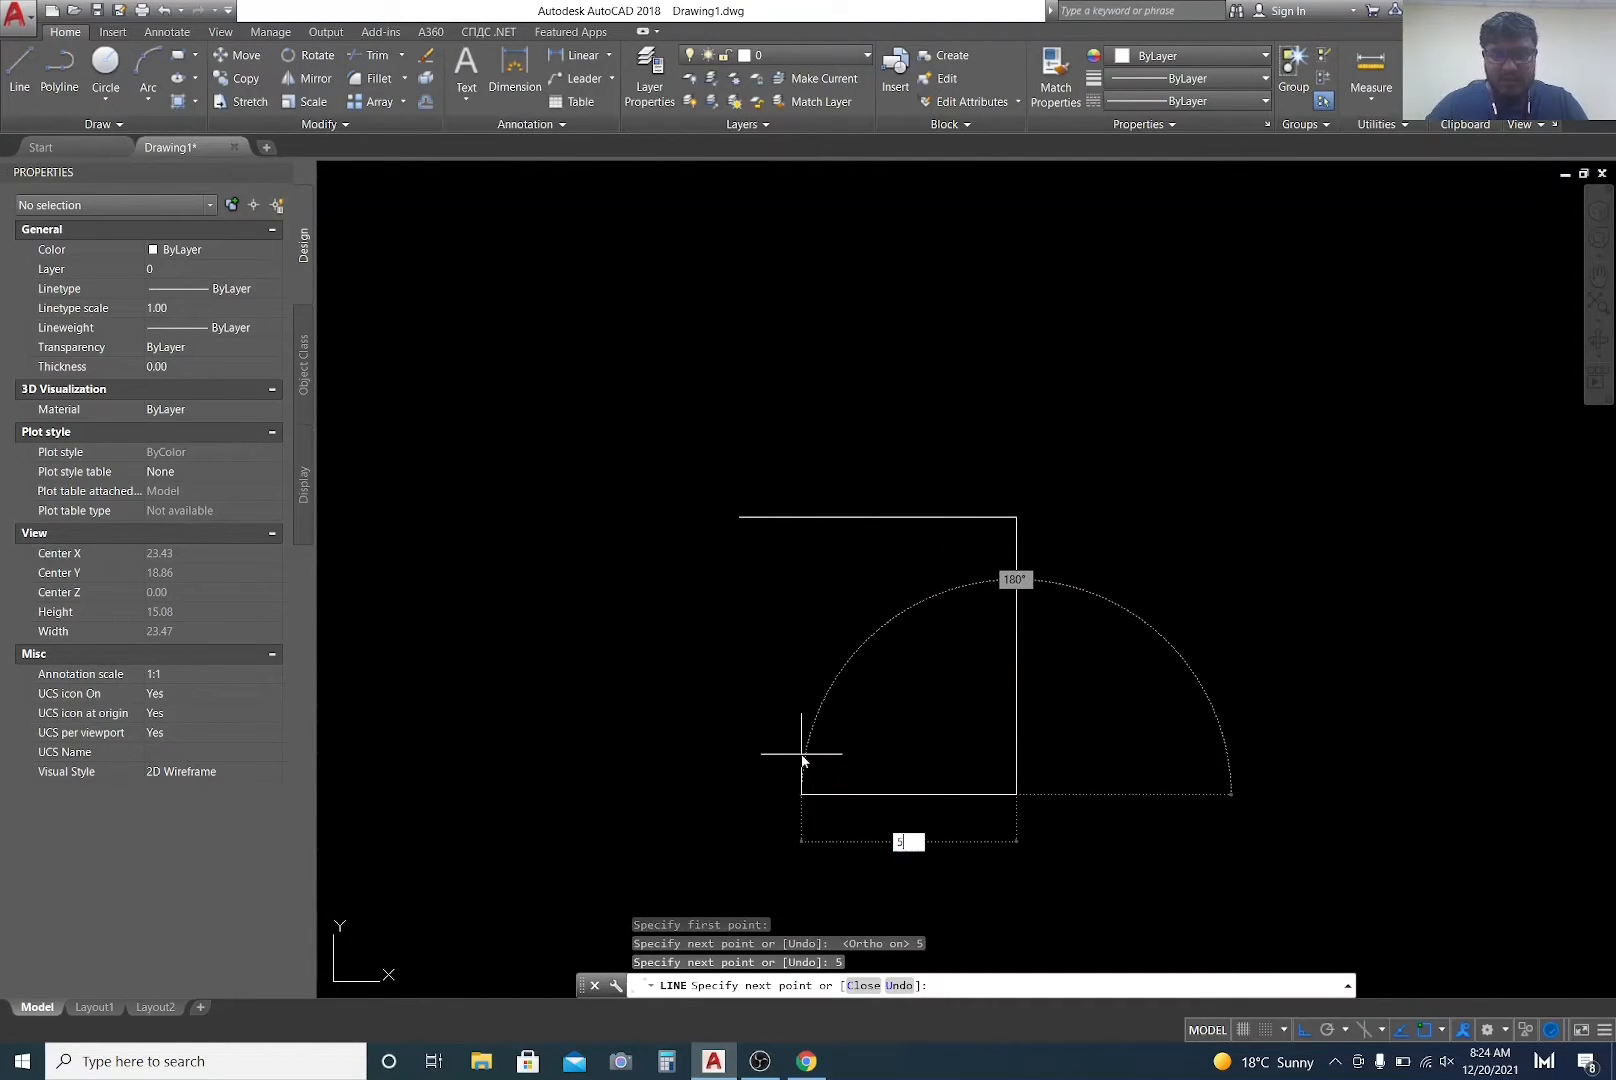
key("Return")
type("5")
key("Return")
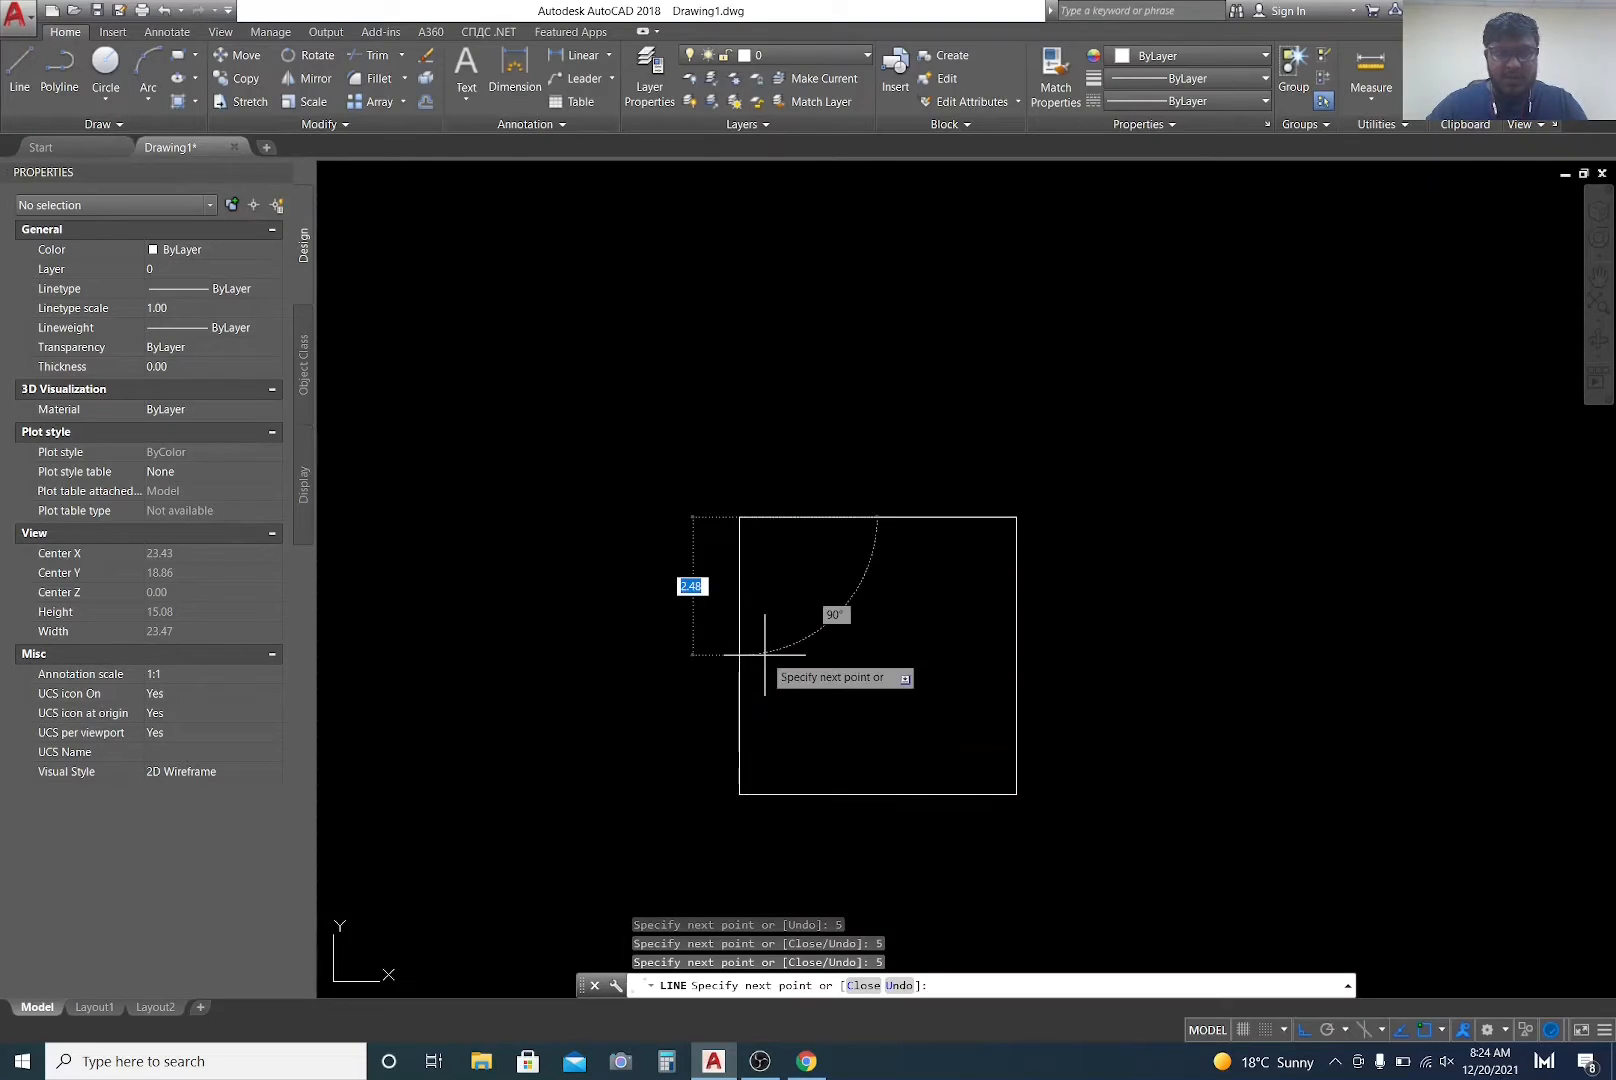
key("Escape")
key("Escape")
Step: Start a polyline just right of the square, level with its upper edge, and draw a horizontal 5-unit segment to the right
middle_click_drag(1198, 620, 1013, 534)
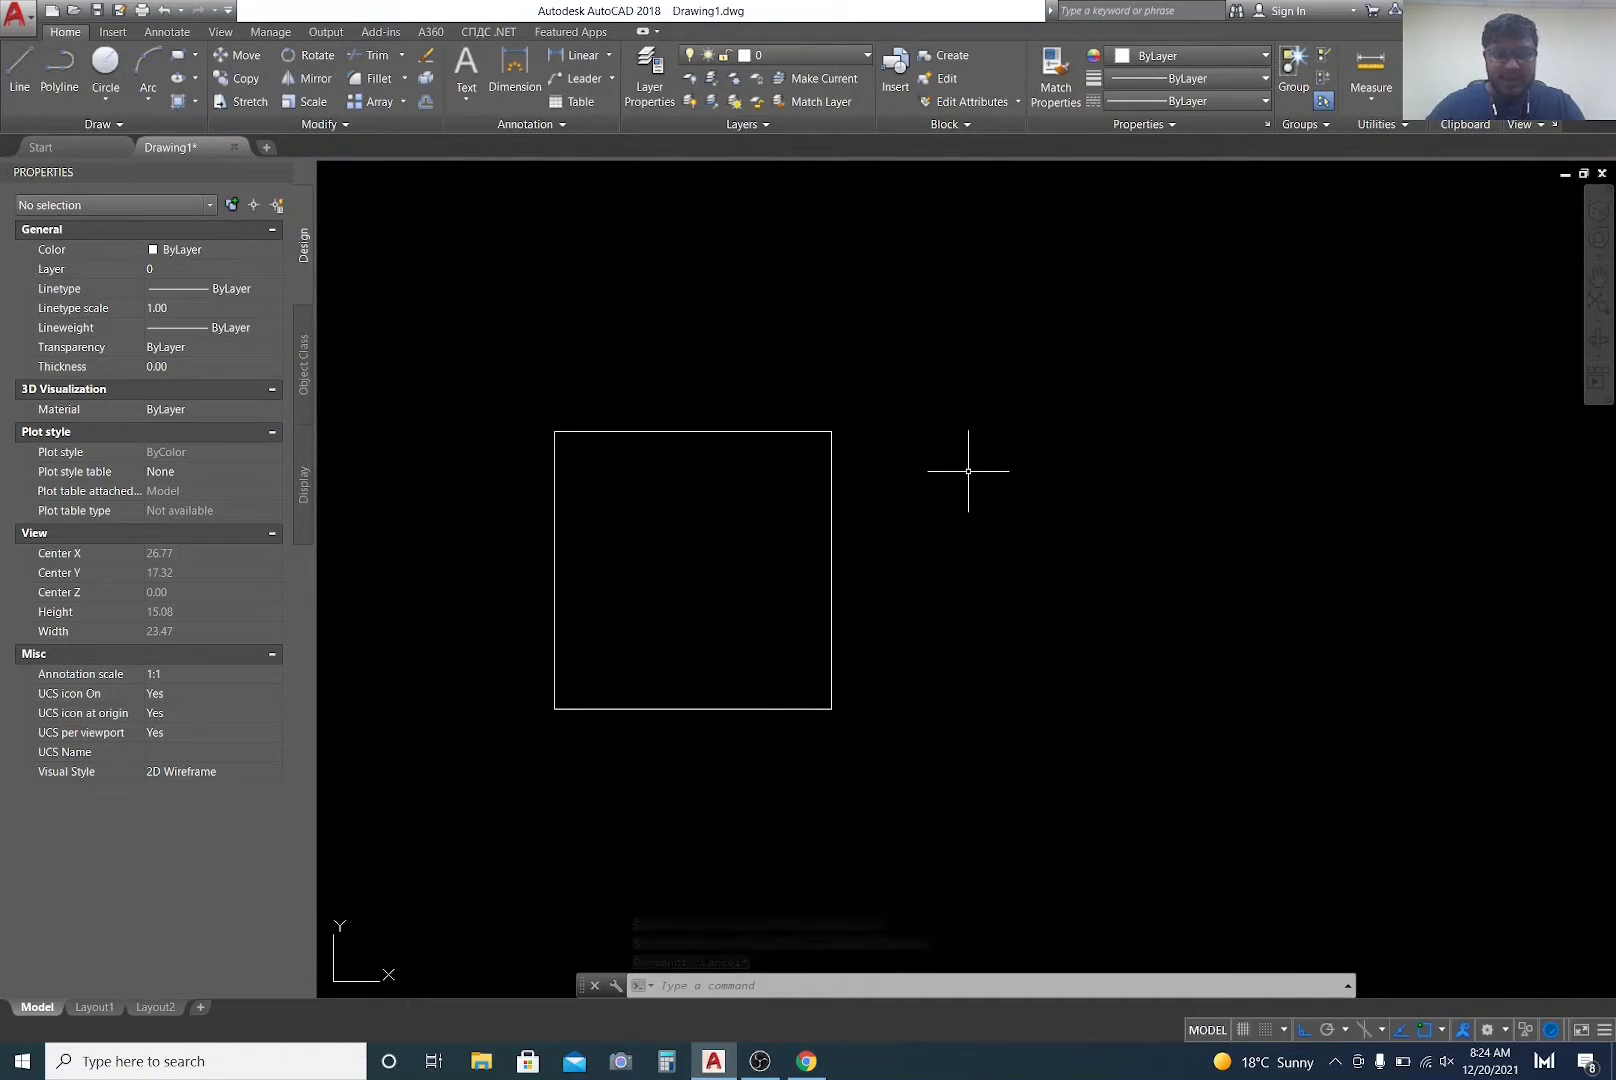
type("PL")
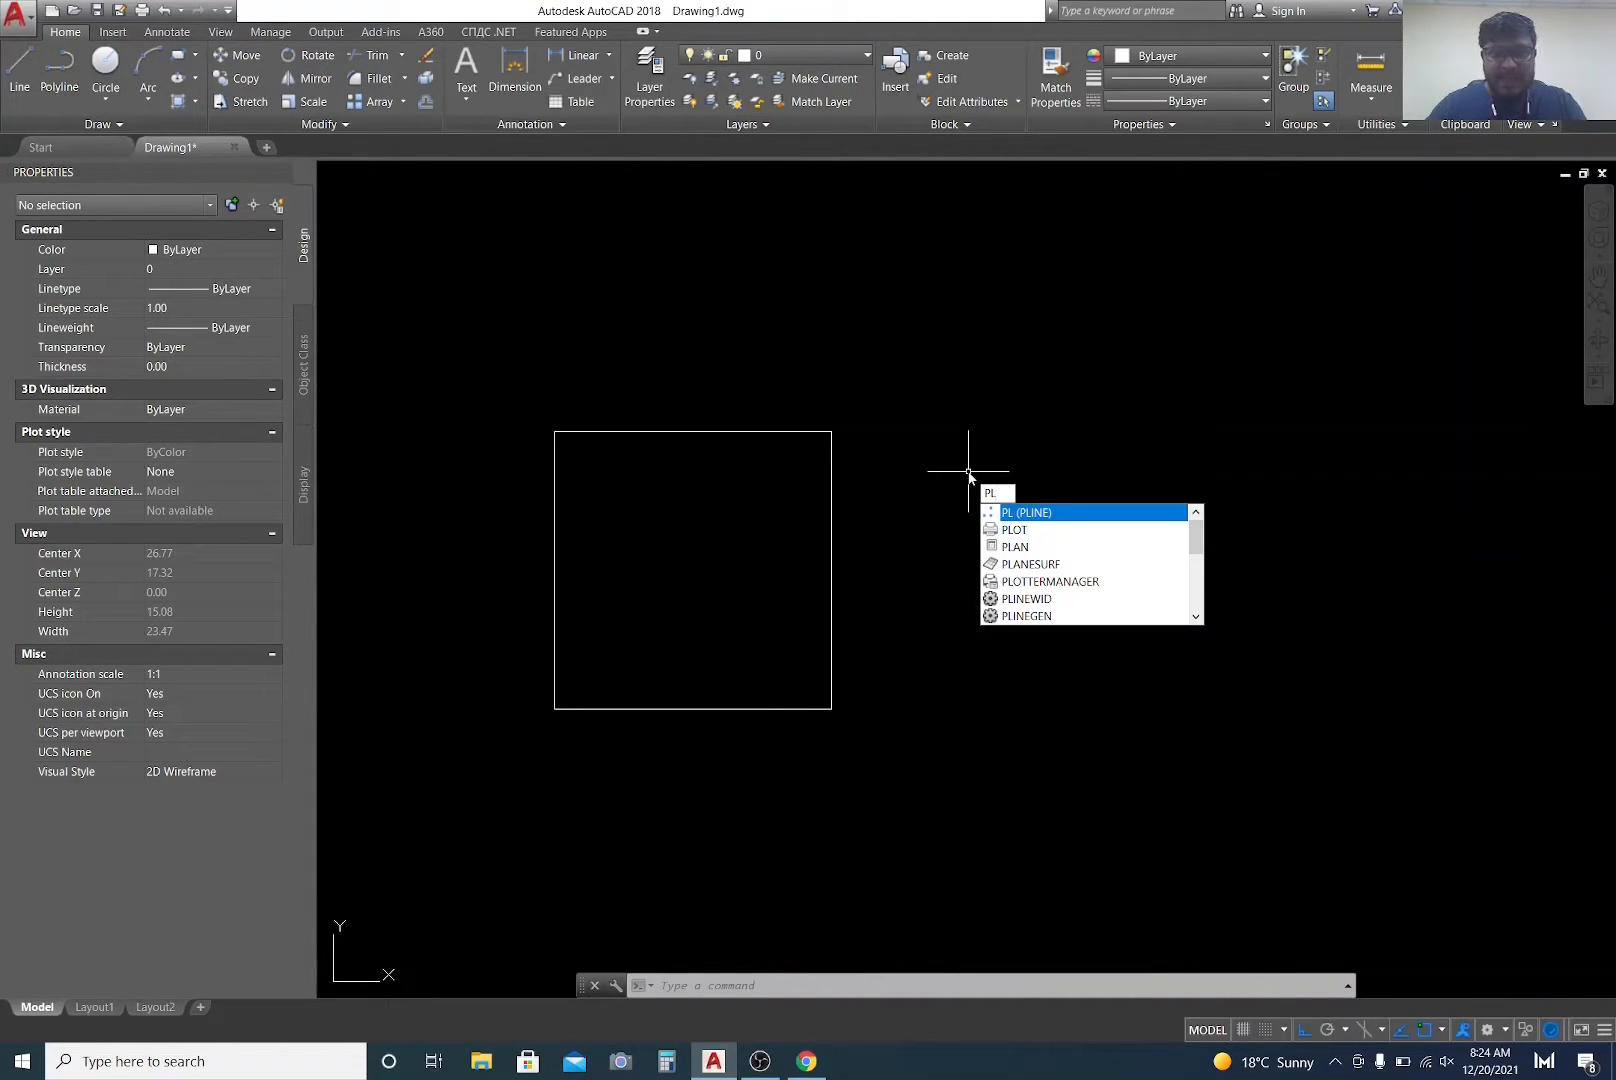
left_click(1046, 514)
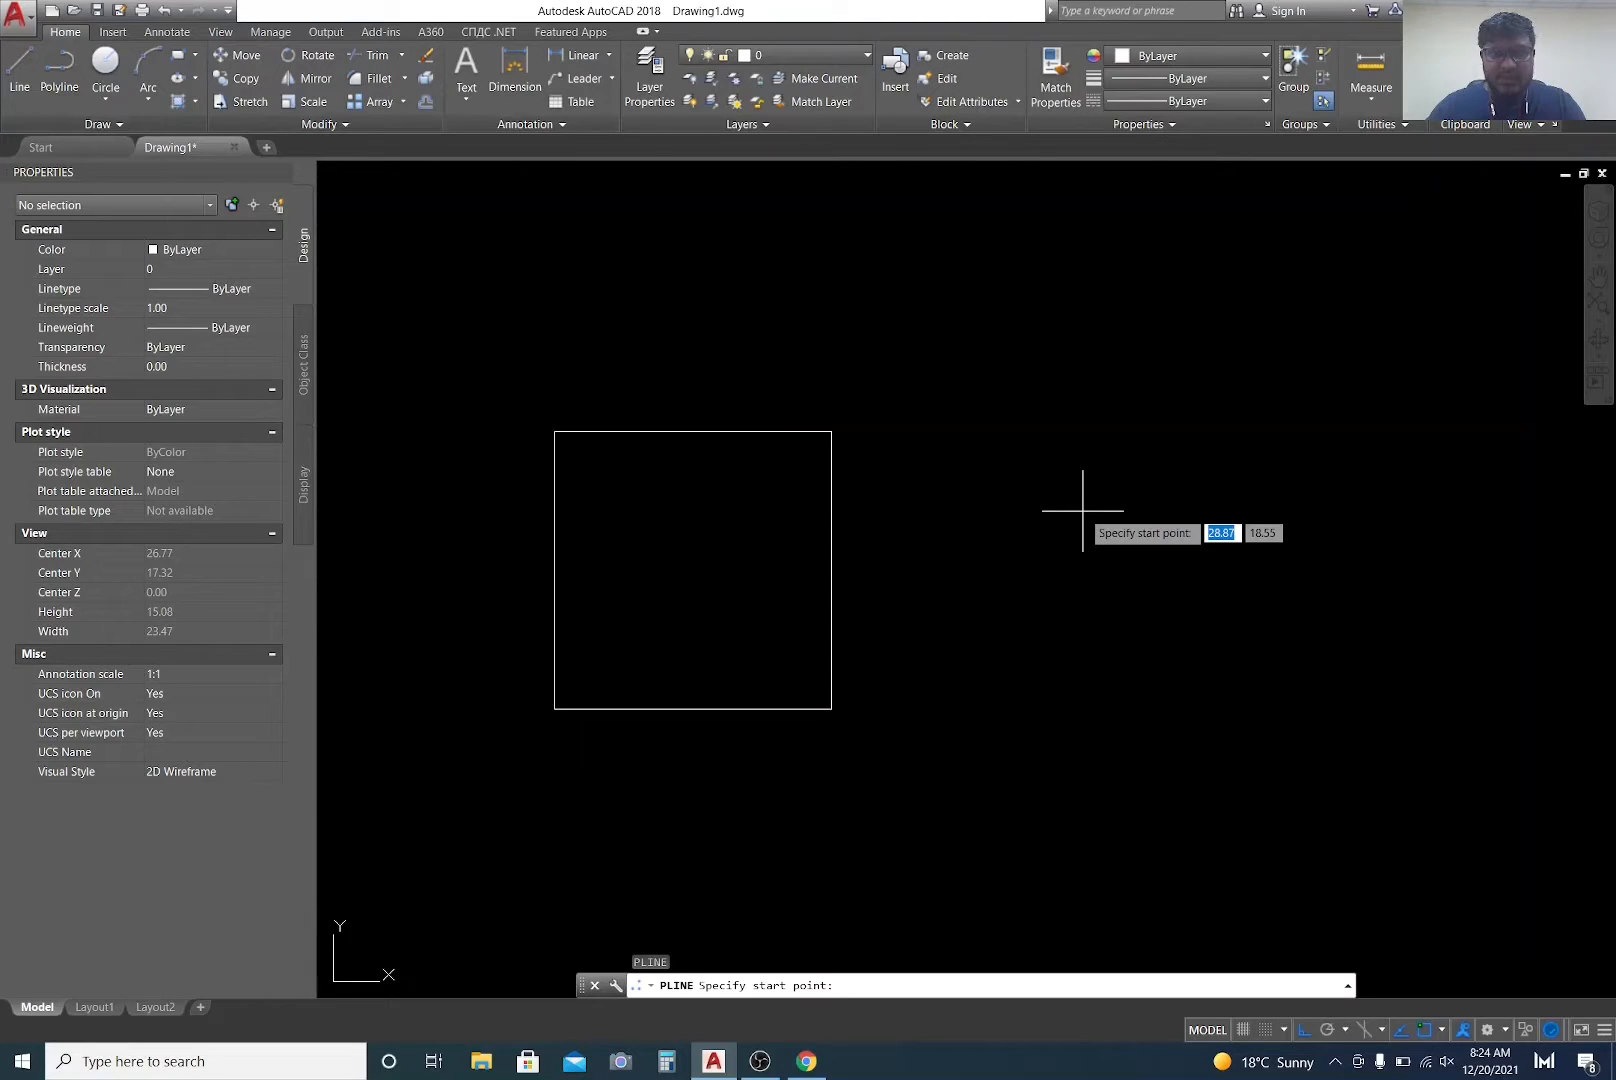
middle_click_drag(1082, 514, 931, 516)
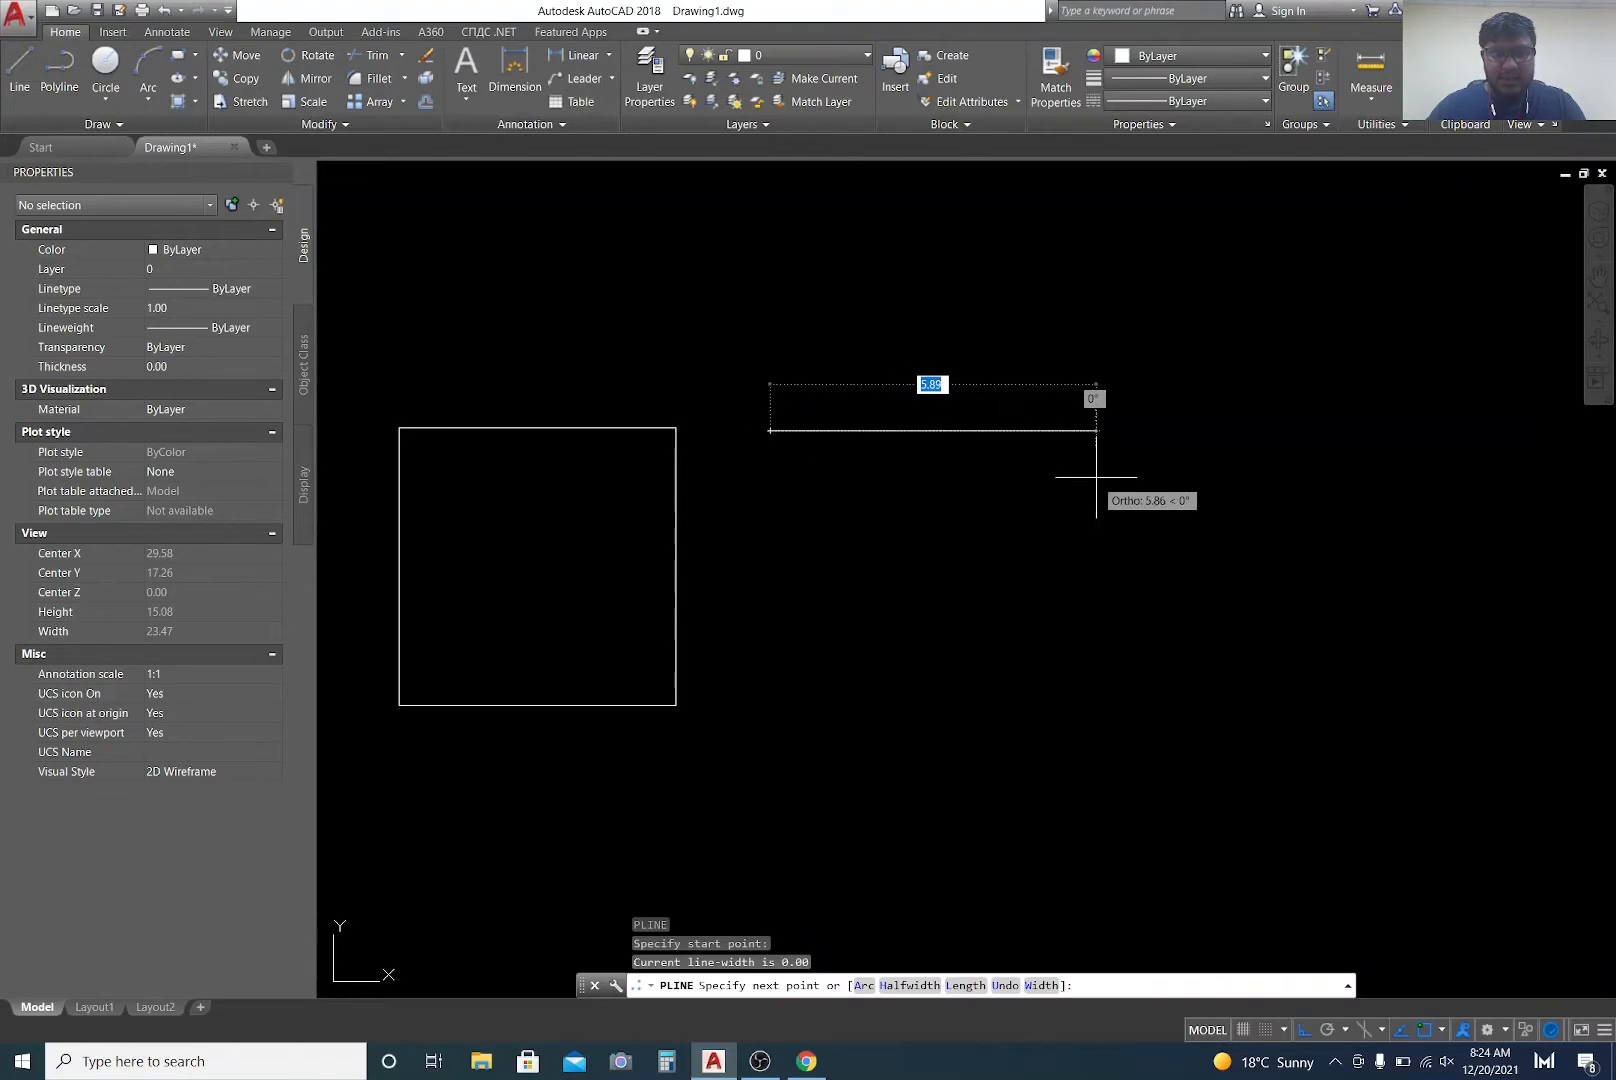
type("5")
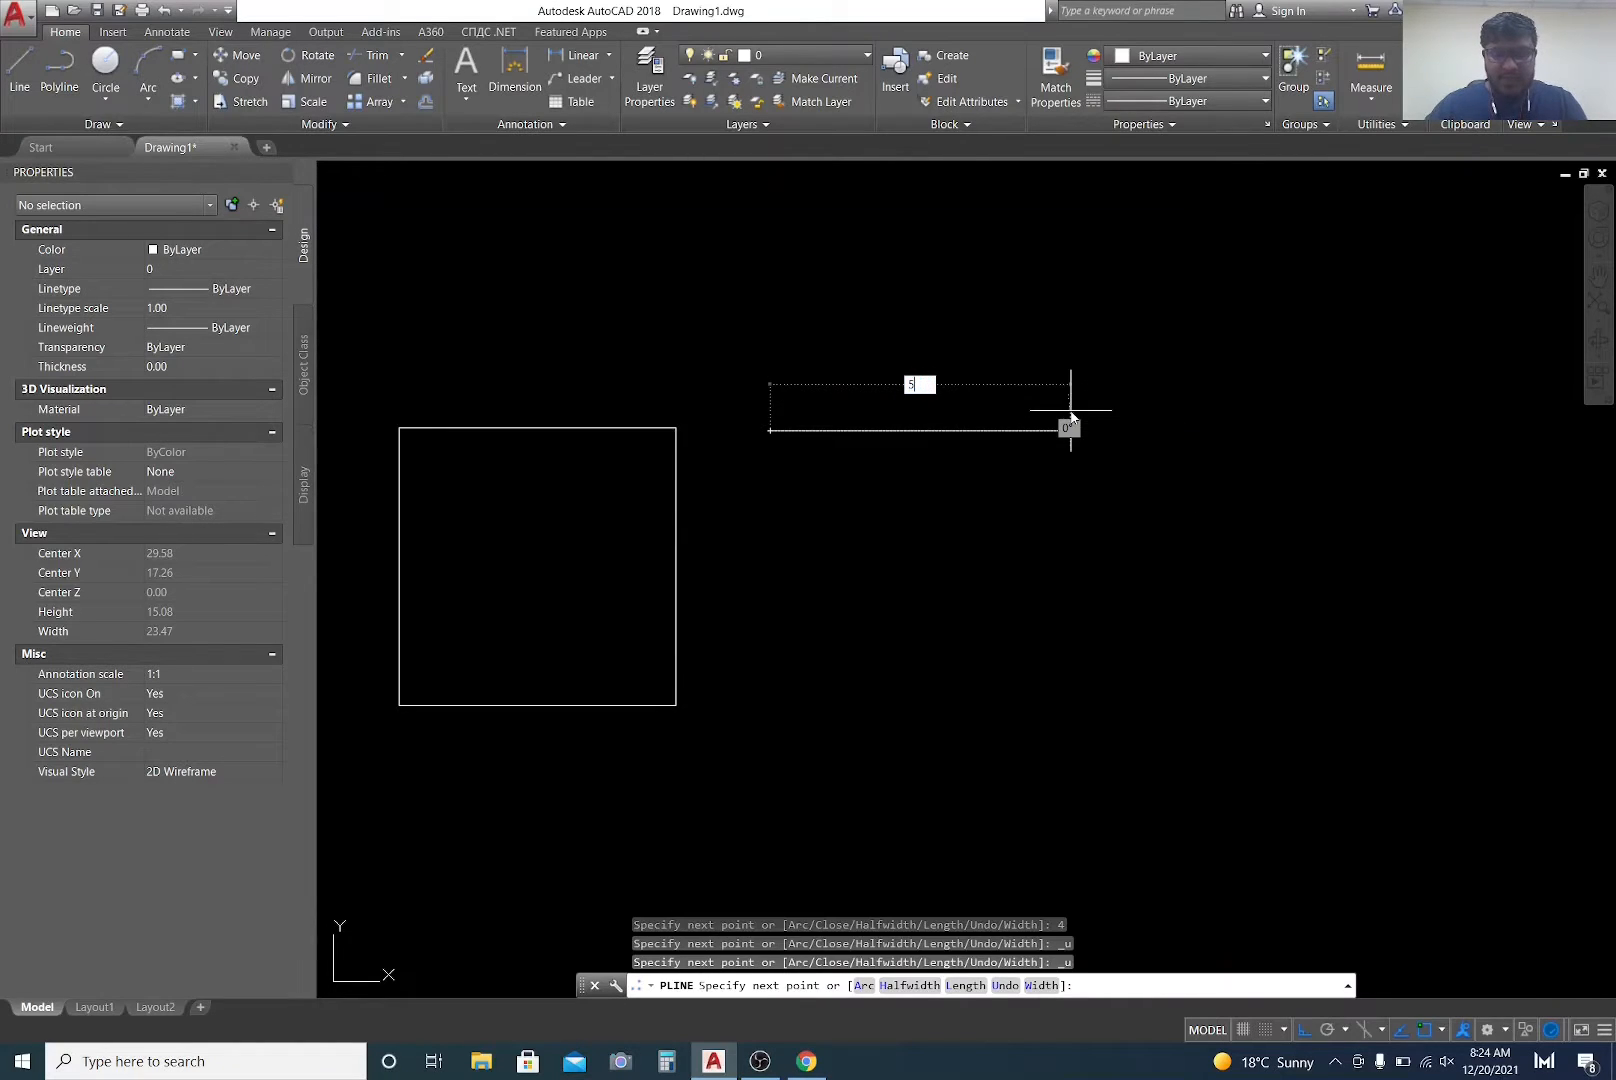
key("Return")
Step: Complete the polyline square with 5-unit segments down, left and back up, and end the Polyline command
type("5")
key("Return")
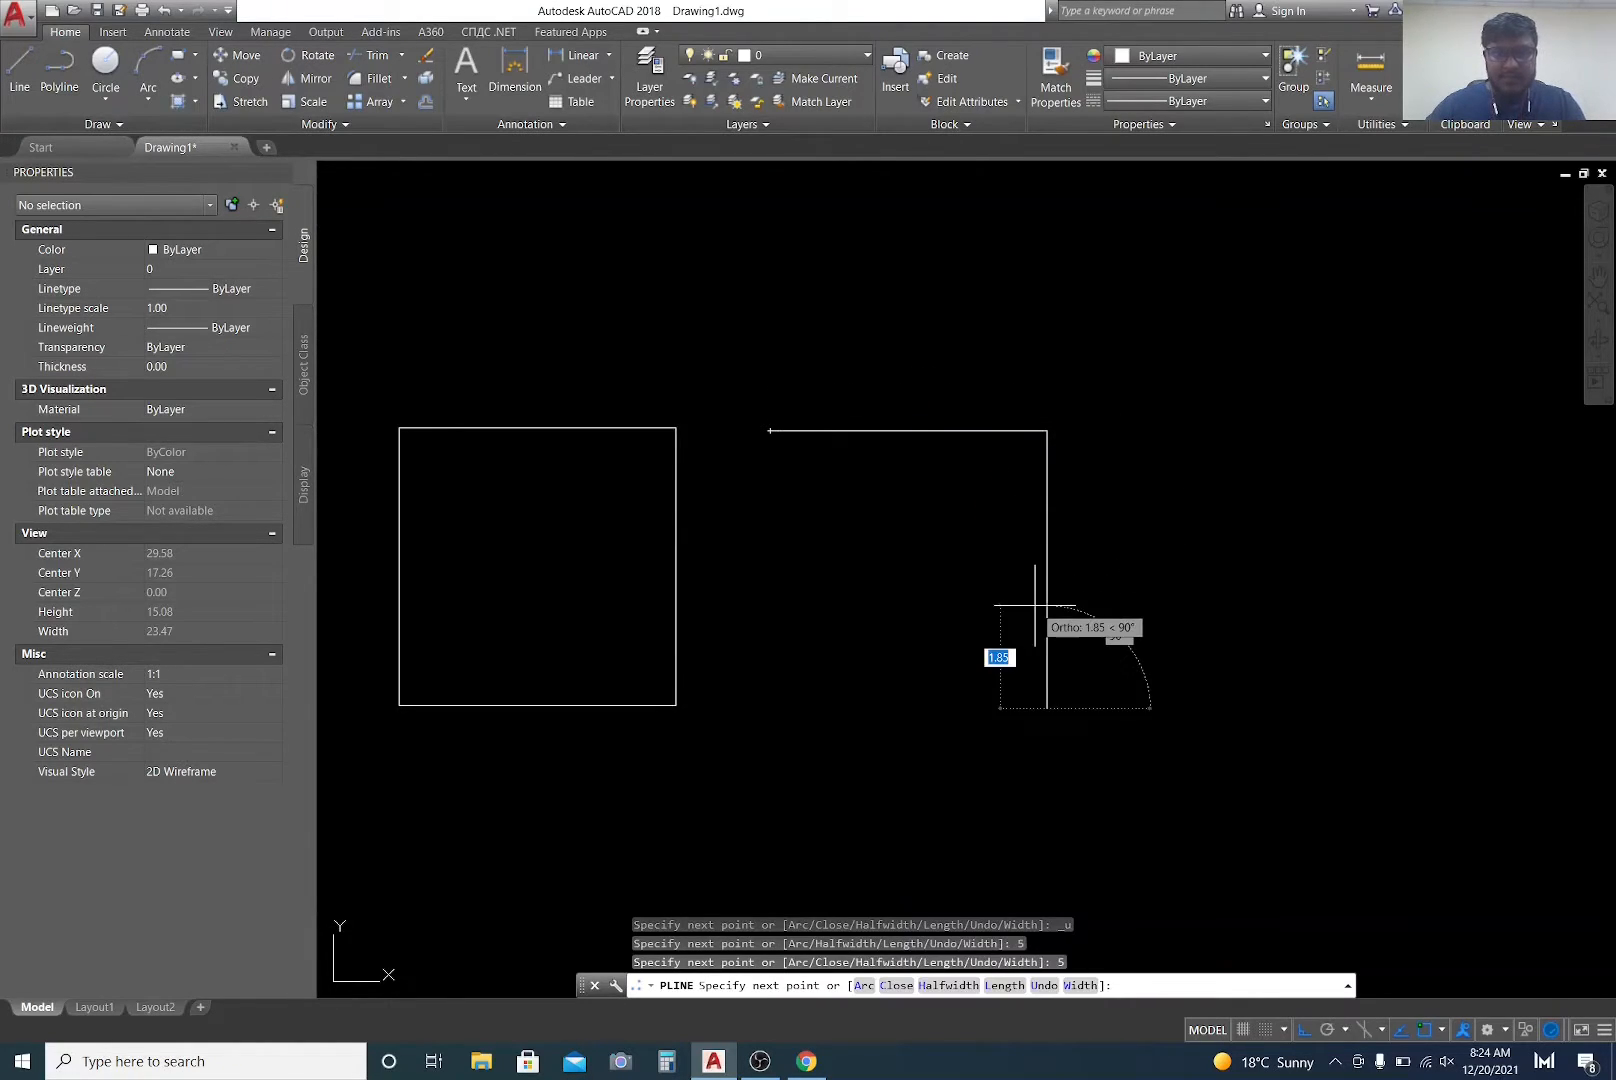
type("5")
key("Return")
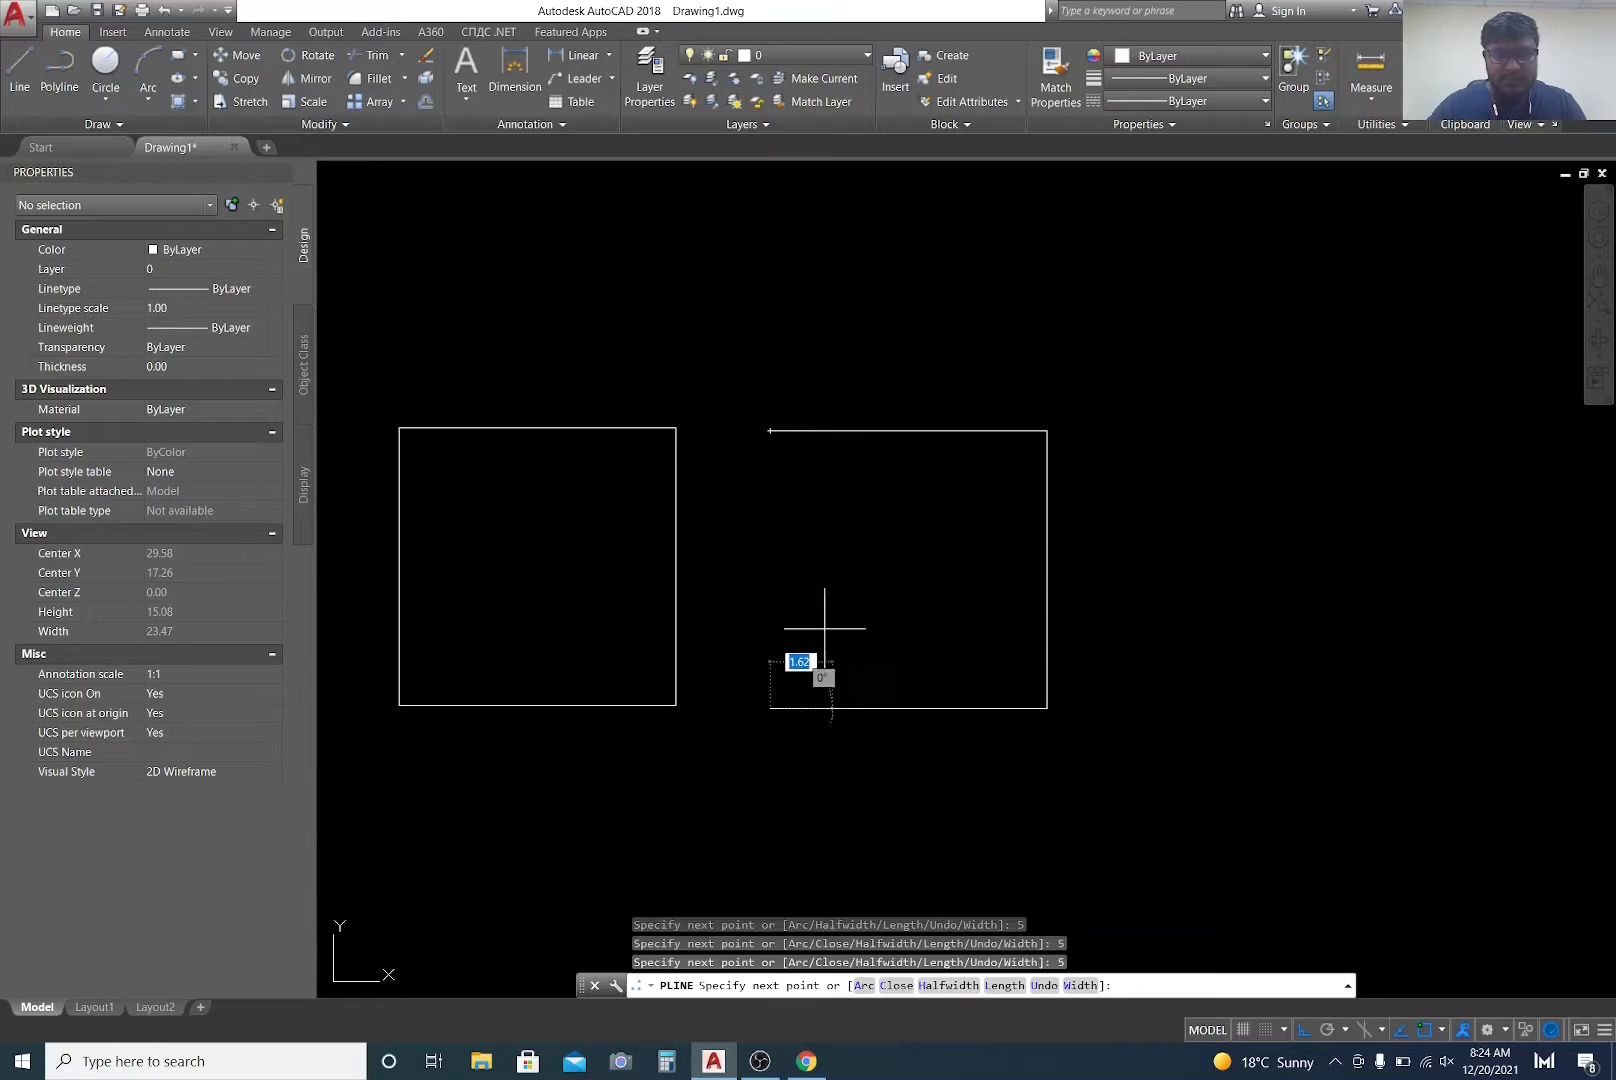
type("5")
key("Return")
key("Escape")
key("Escape")
key("Escape")
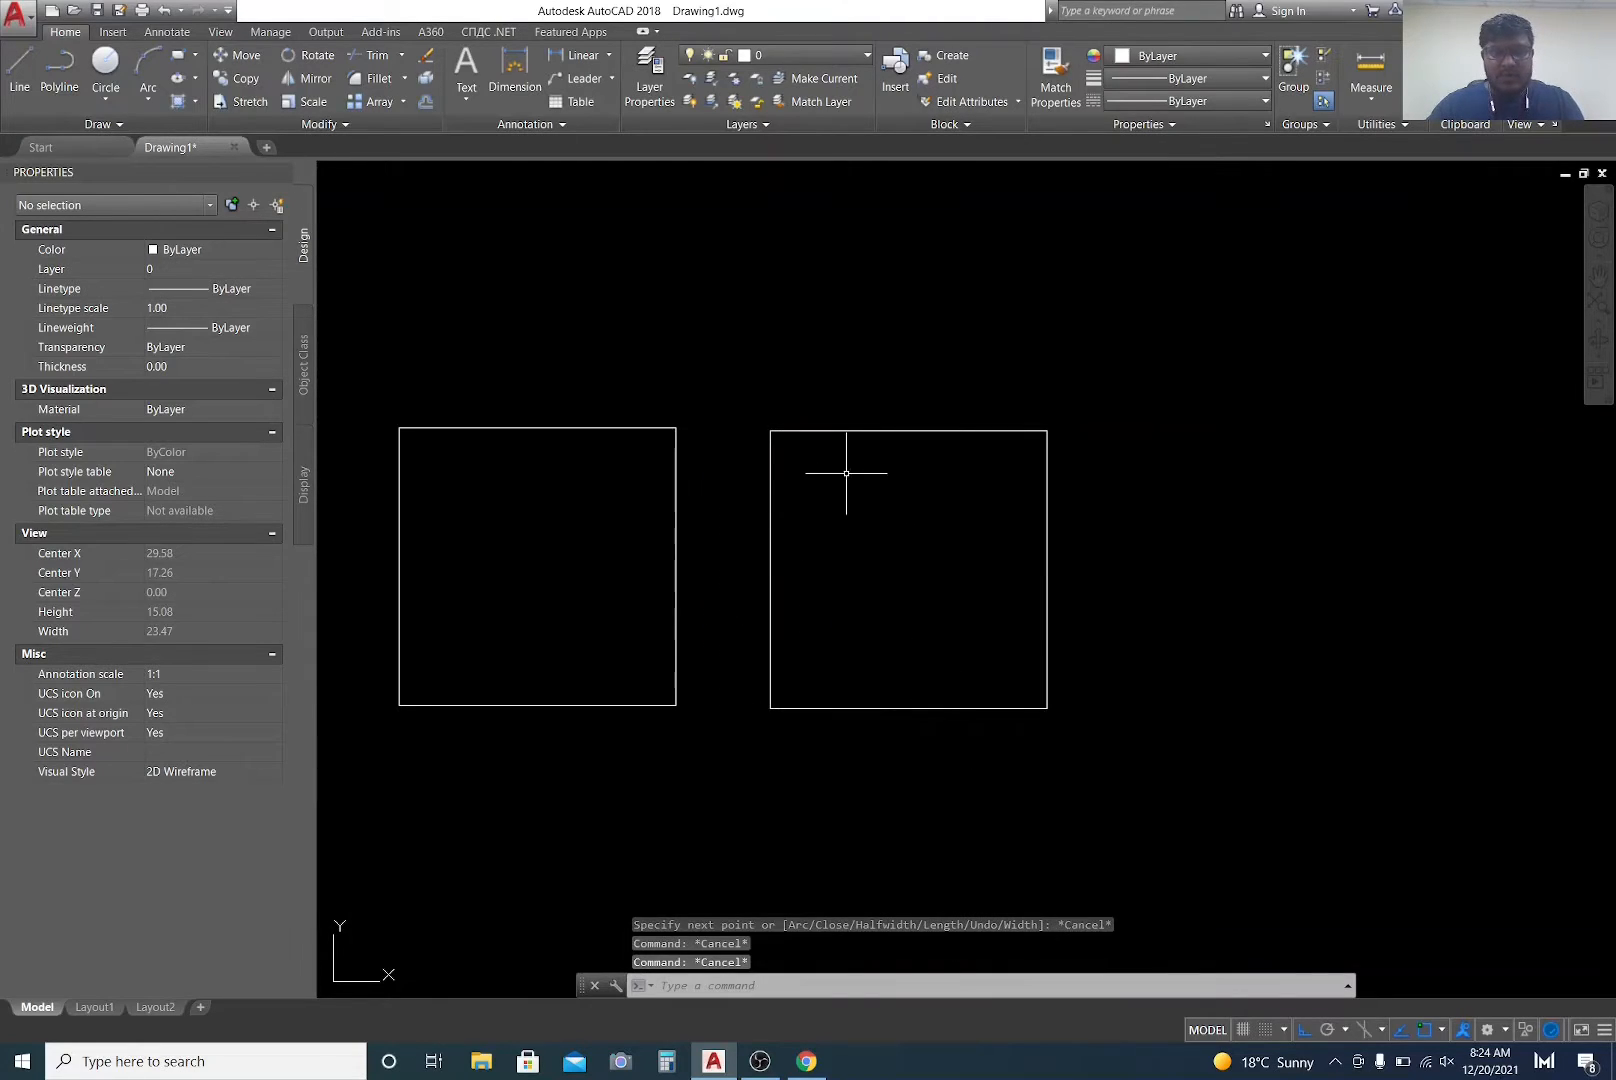
Step: Select the first square's right side and the polyline square to compare how each is selected, and clear the selection
left_click(676, 459)
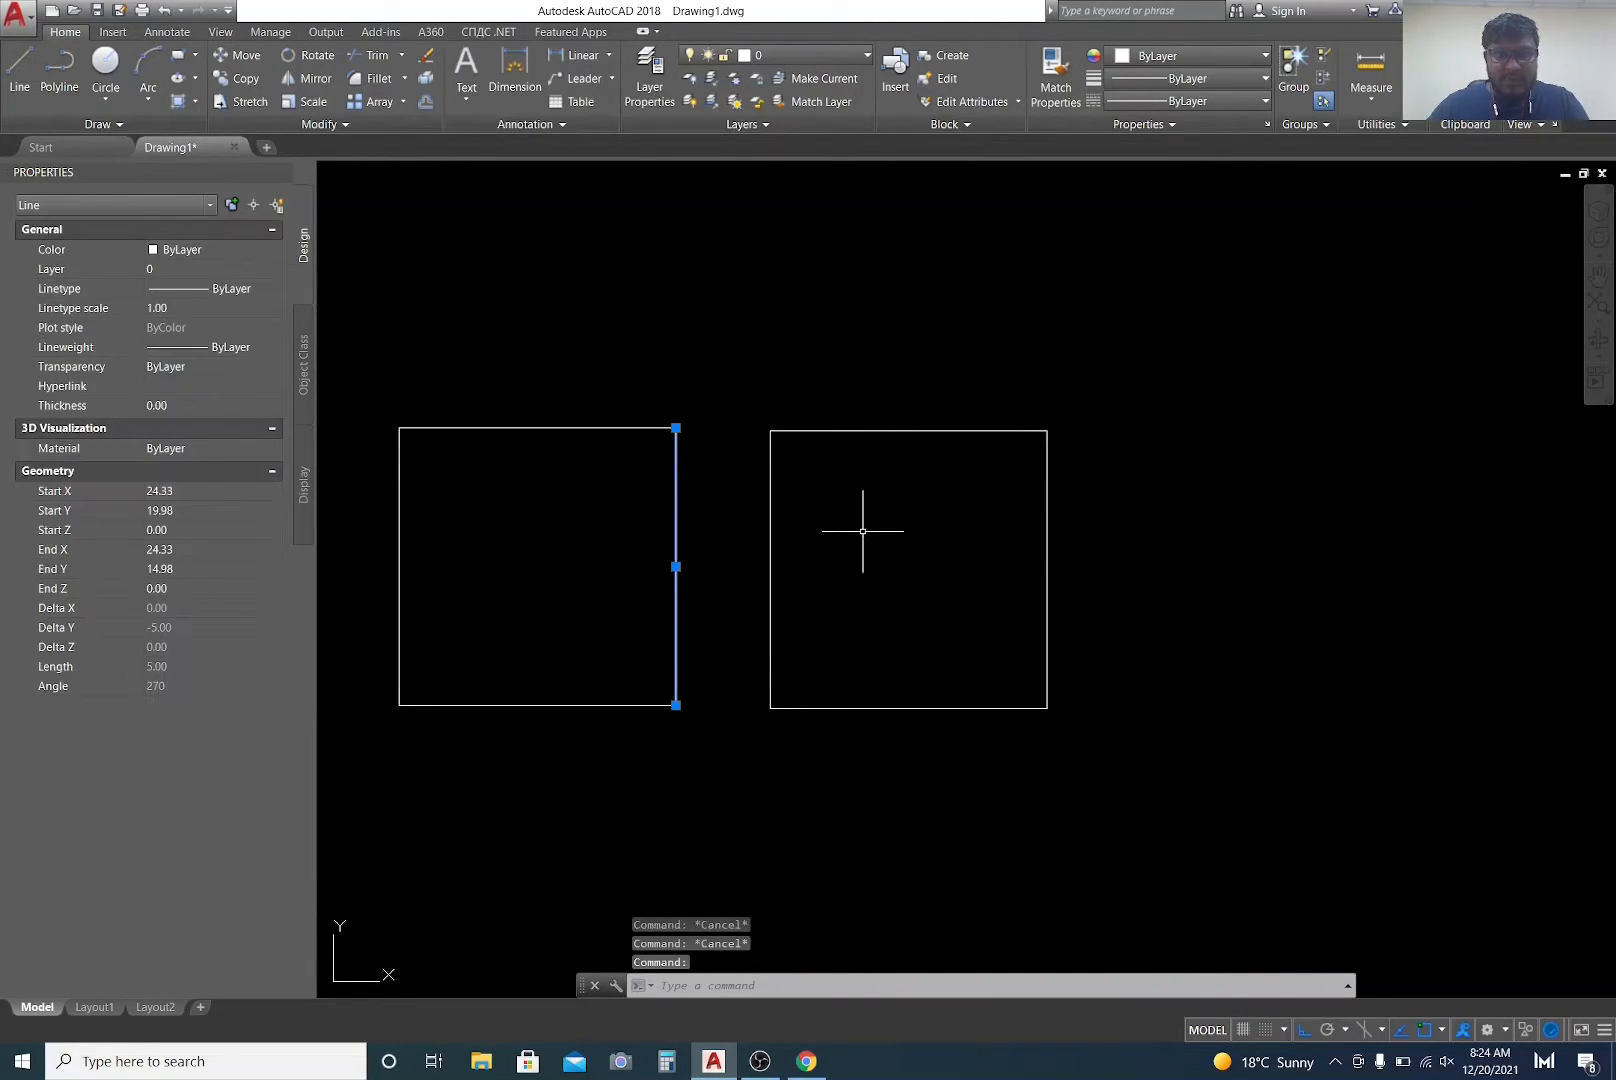
left_click(770, 516)
middle_click_drag(867, 588, 916, 584)
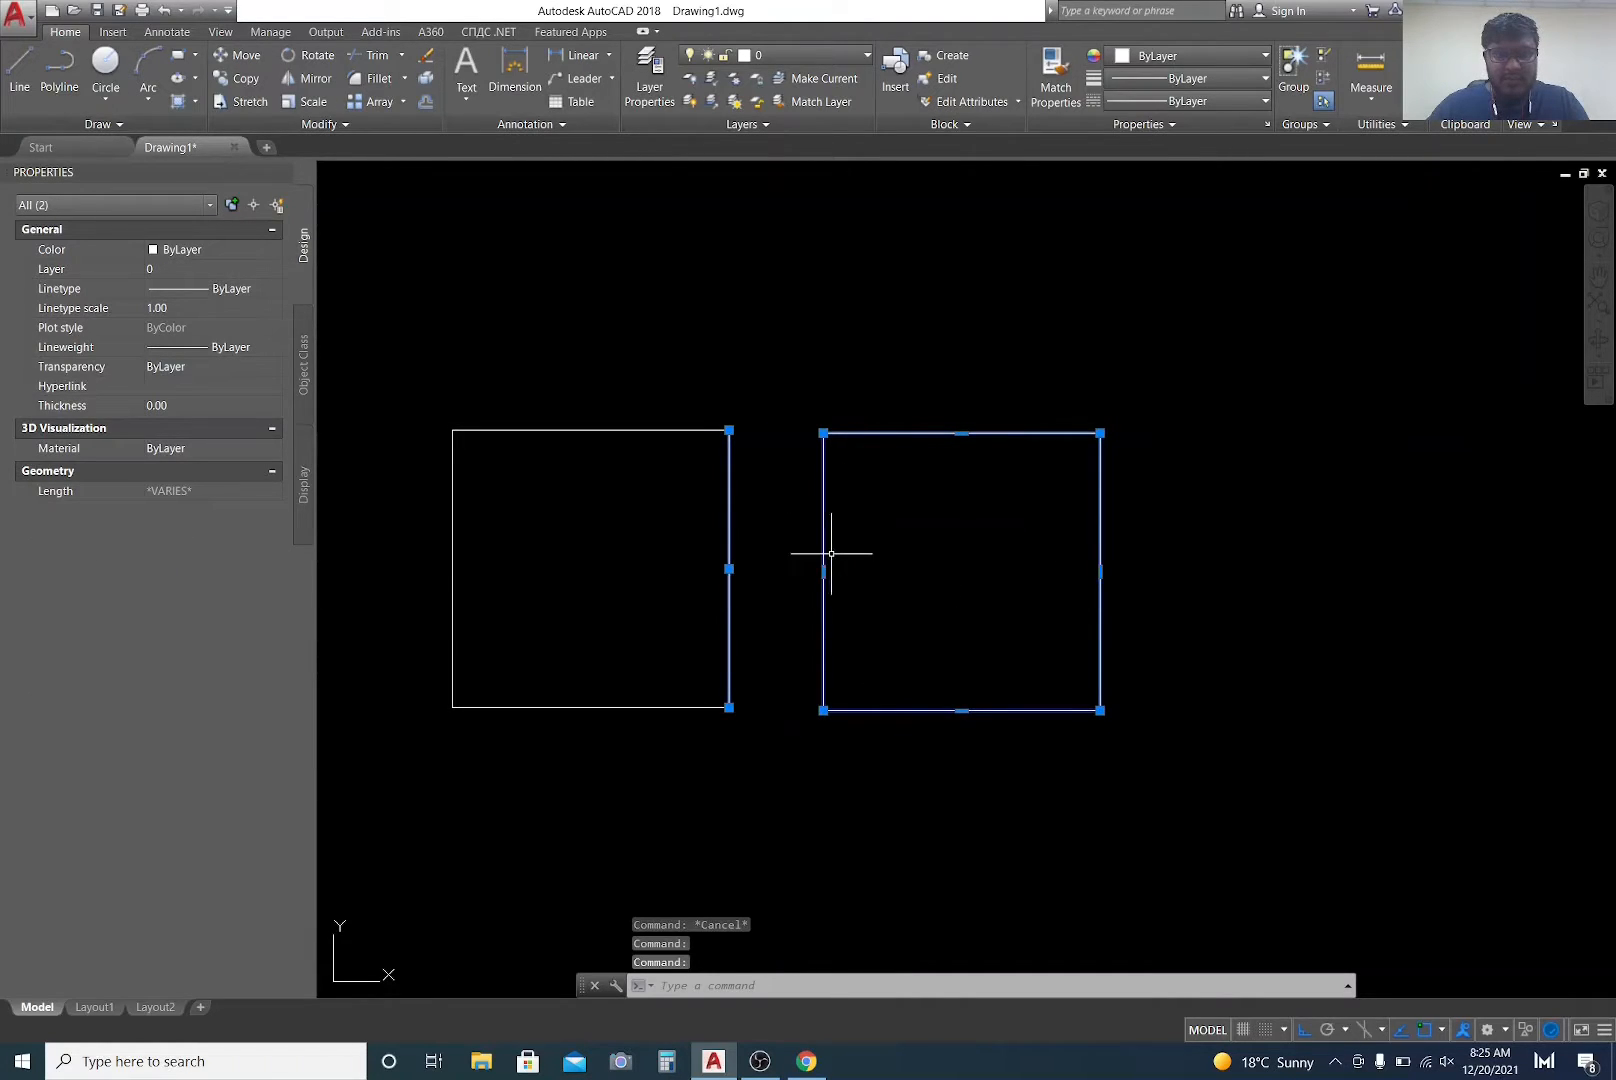
key("Escape")
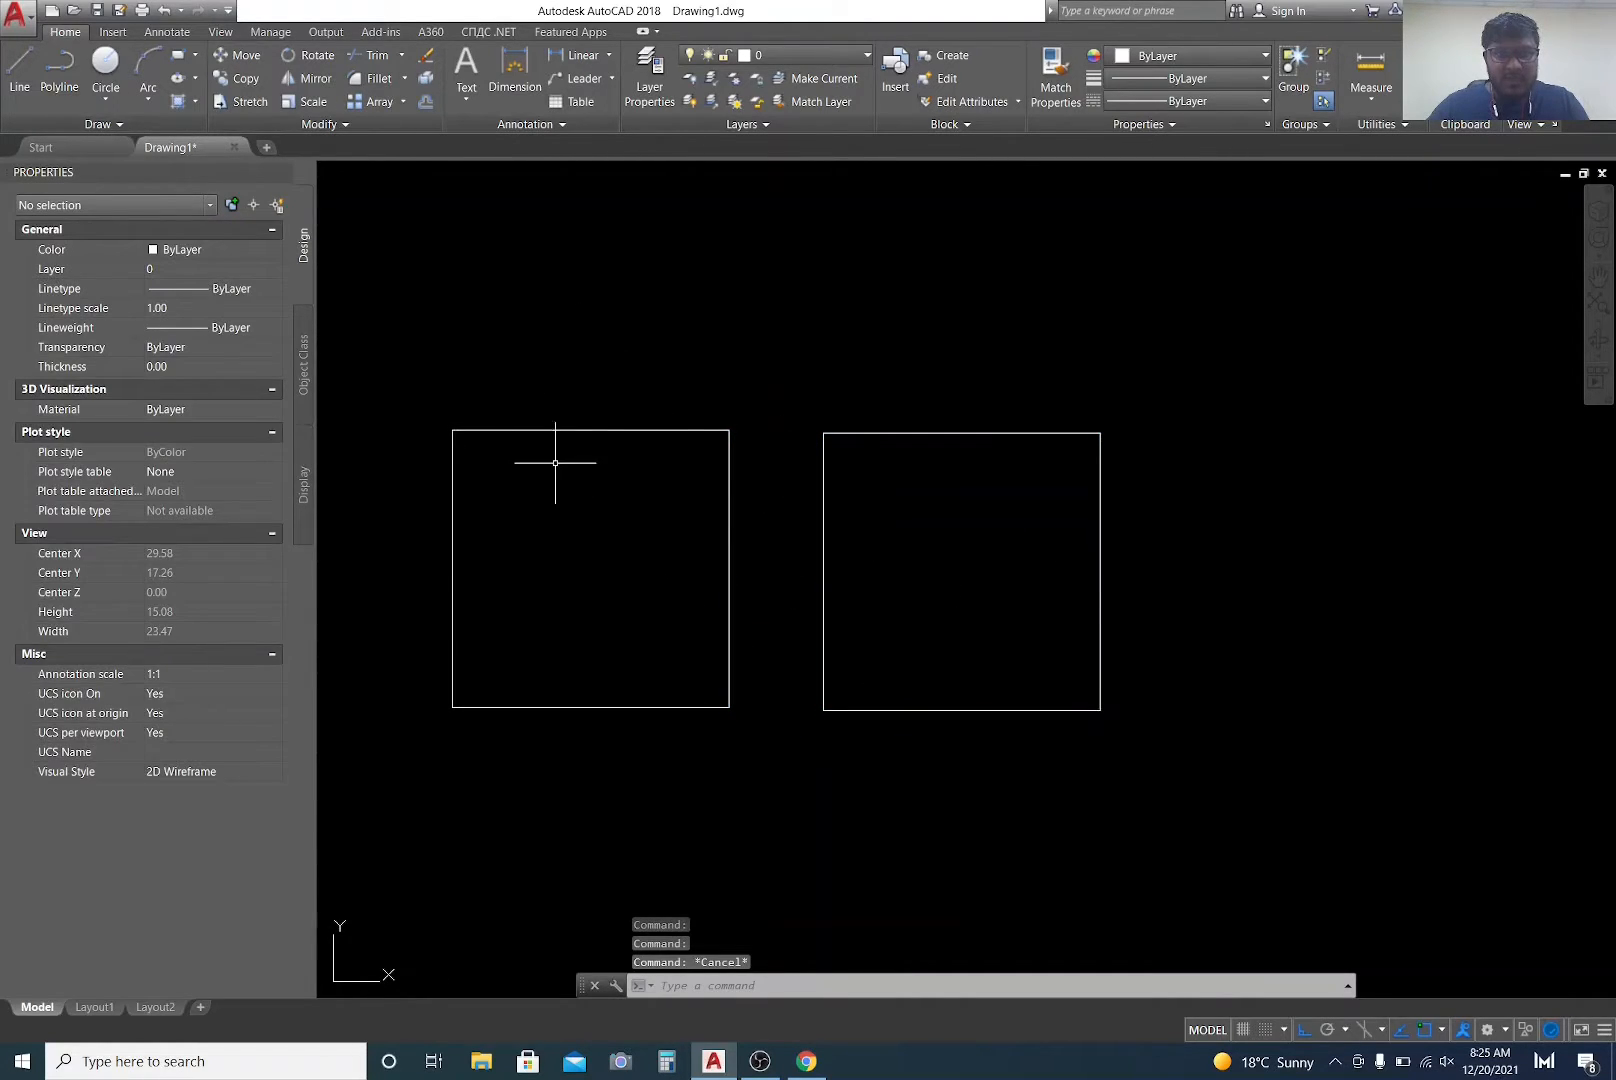
key("Escape")
key("Escape")
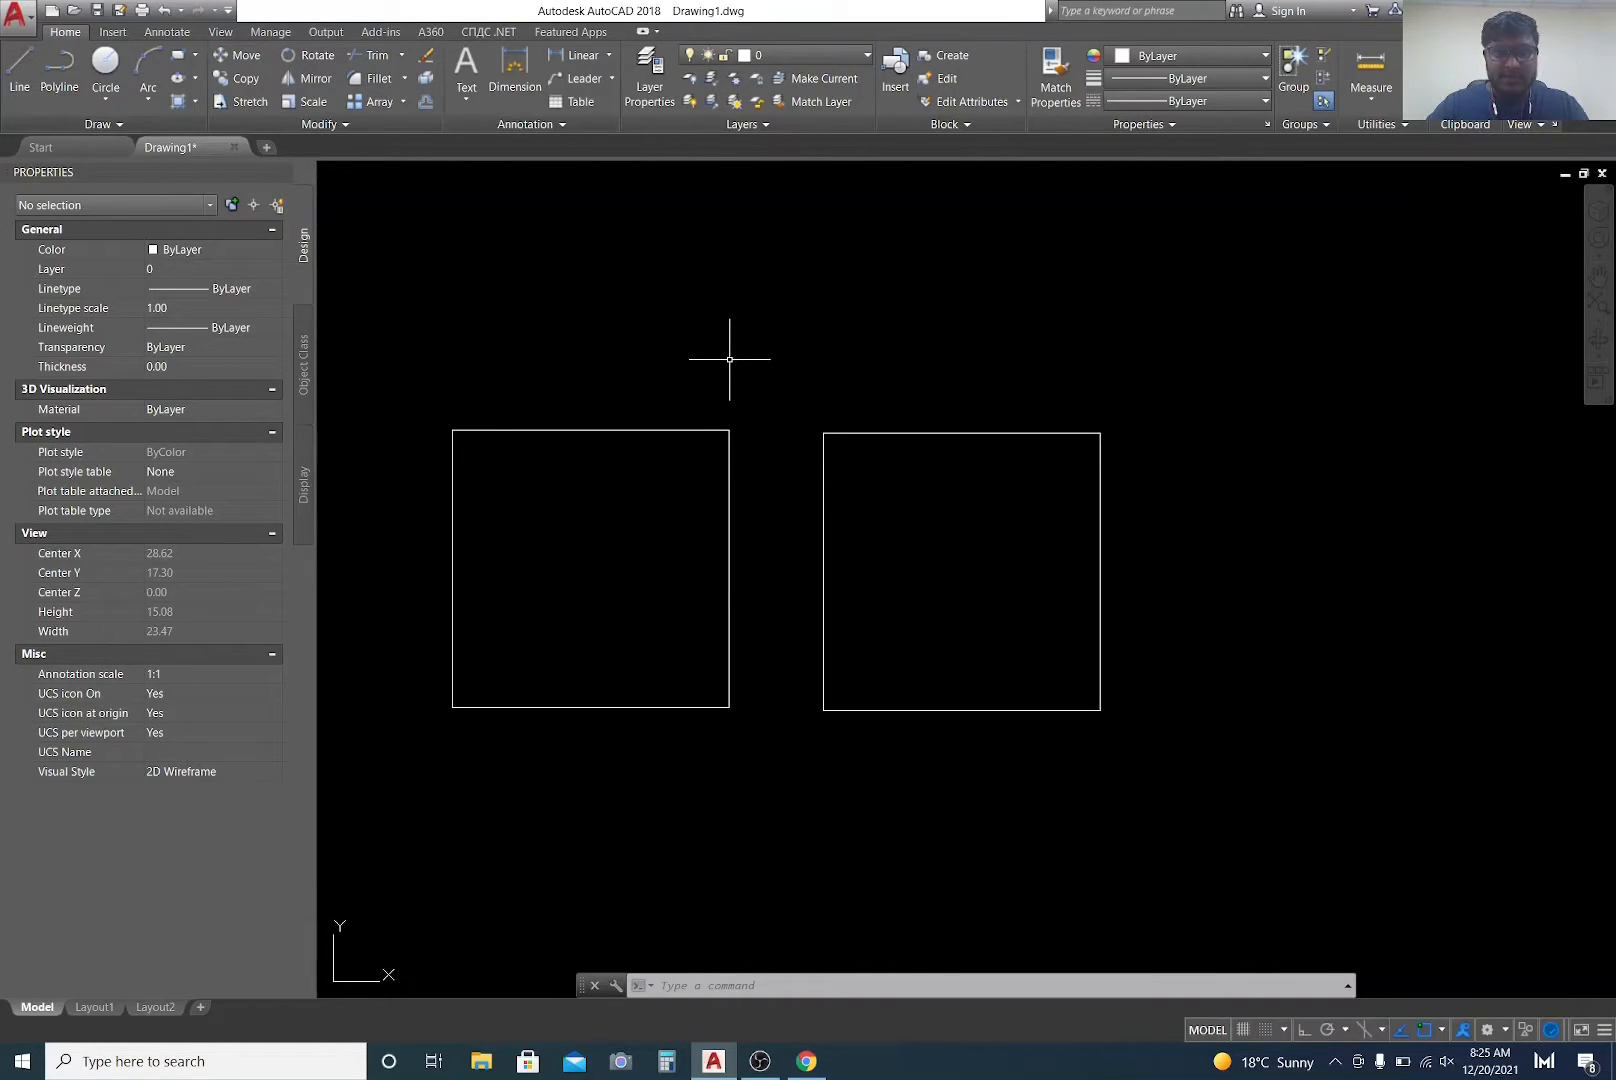
type("m")
key("BackSpace")
key("BackSpace")
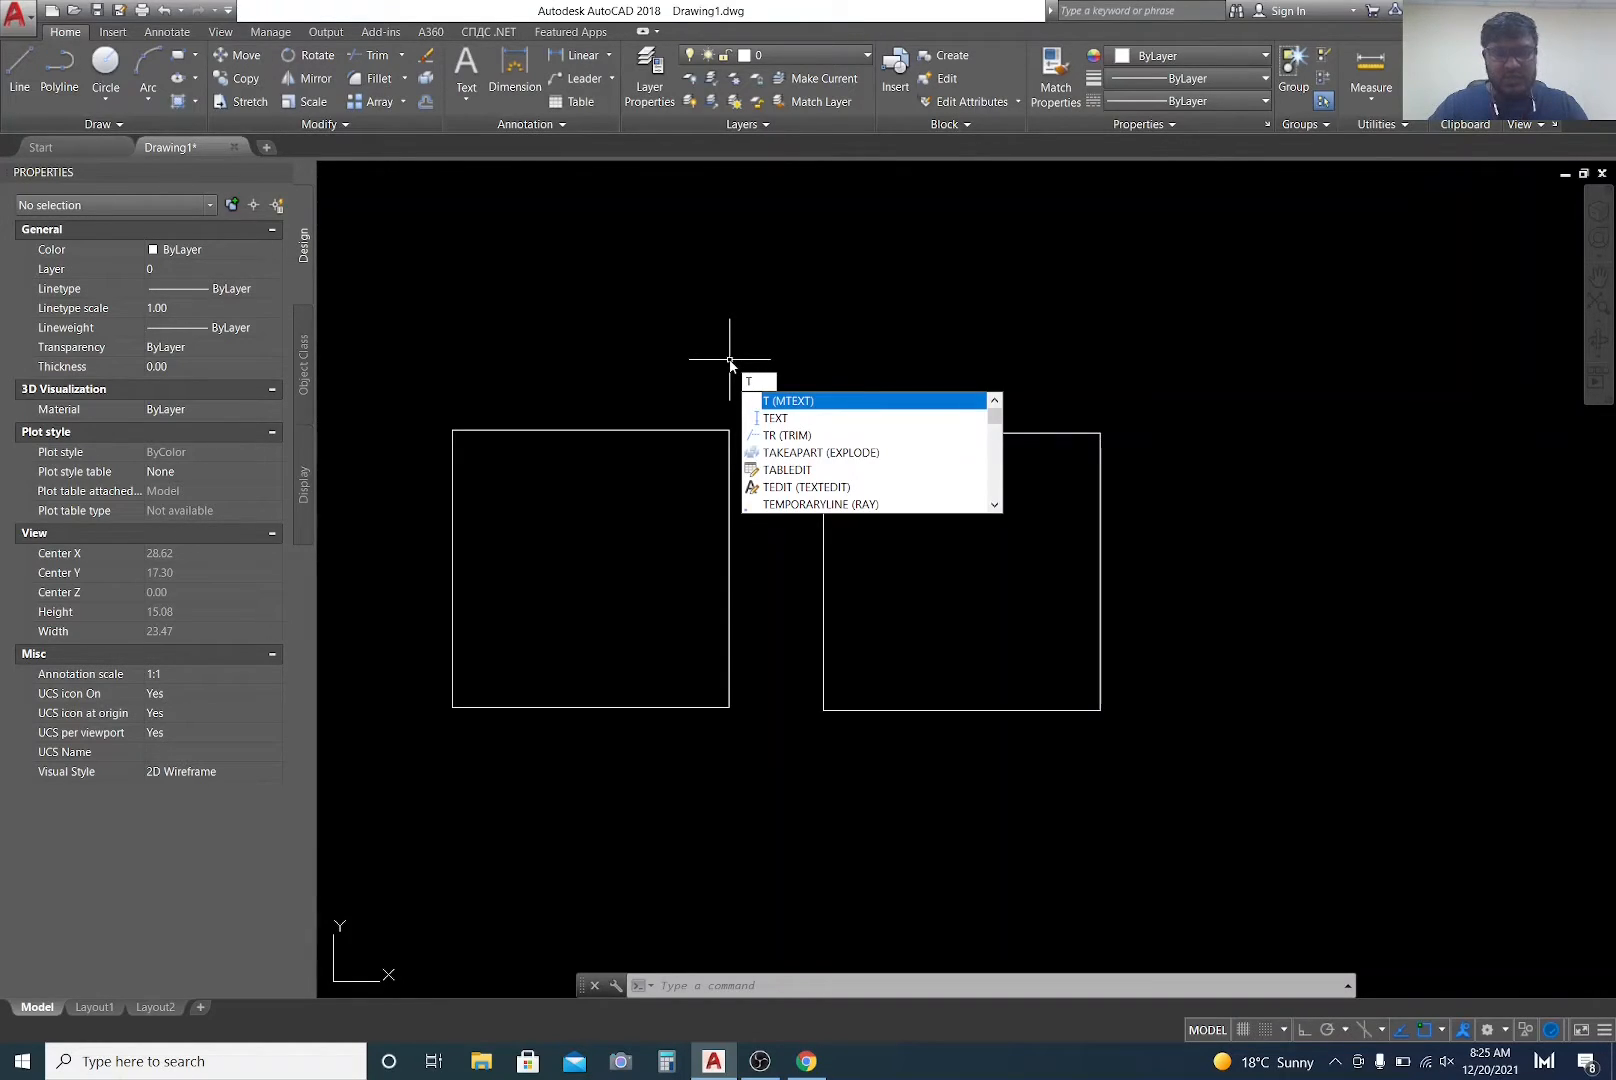
key("BackSpace")
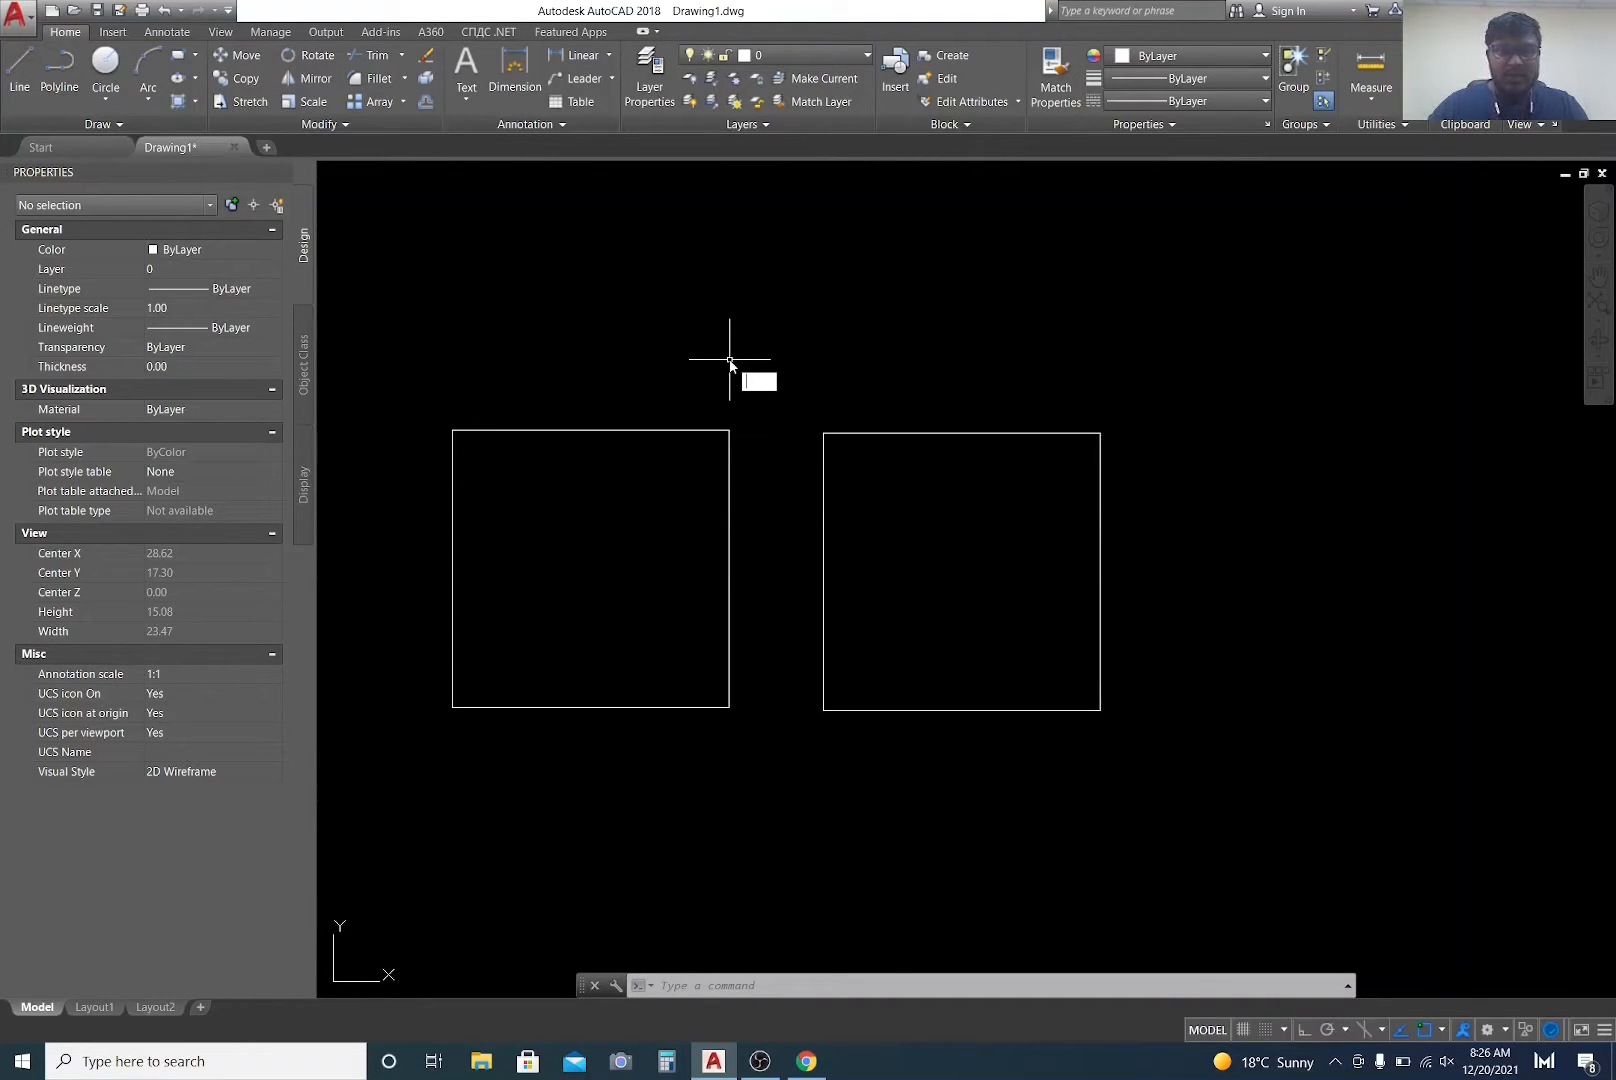
scroll(768, 343, "up", 1)
key("Escape")
key("Escape")
key("Escape")
Step: Add the multiline text "Rectangle Using Line Command" in a text box just above the left square
scroll(779, 415, "down", 1)
scroll(779, 430, "down", 2)
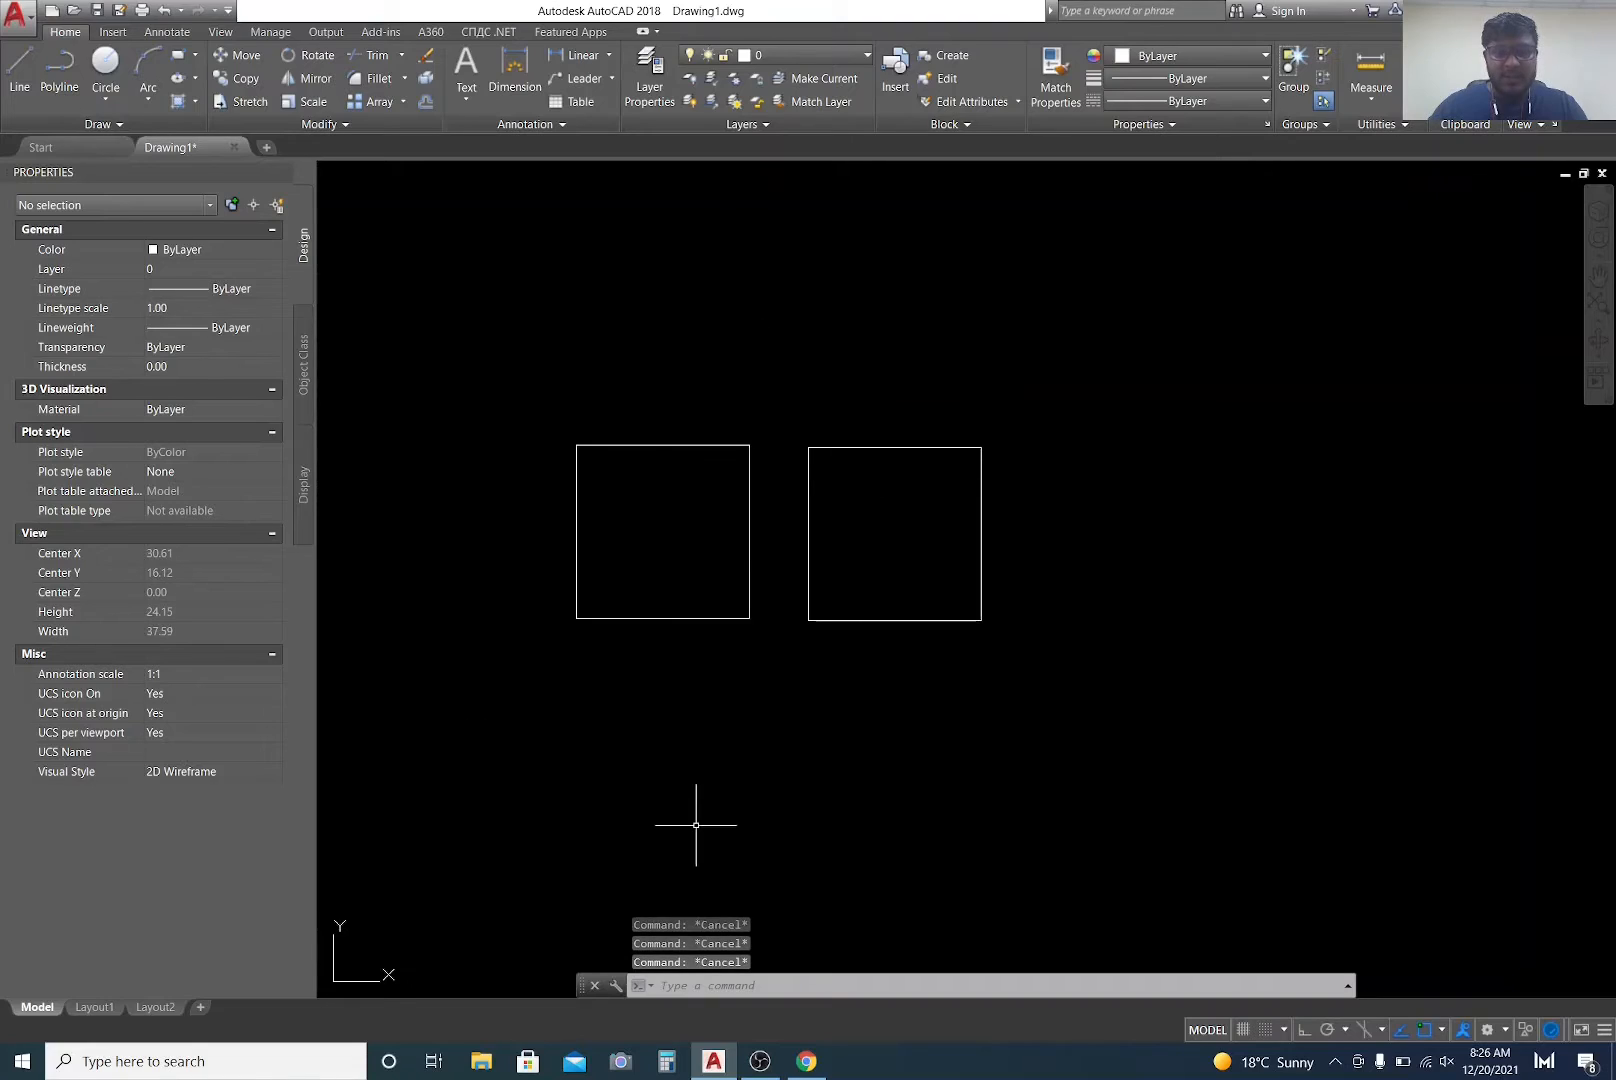
left_click(710, 984)
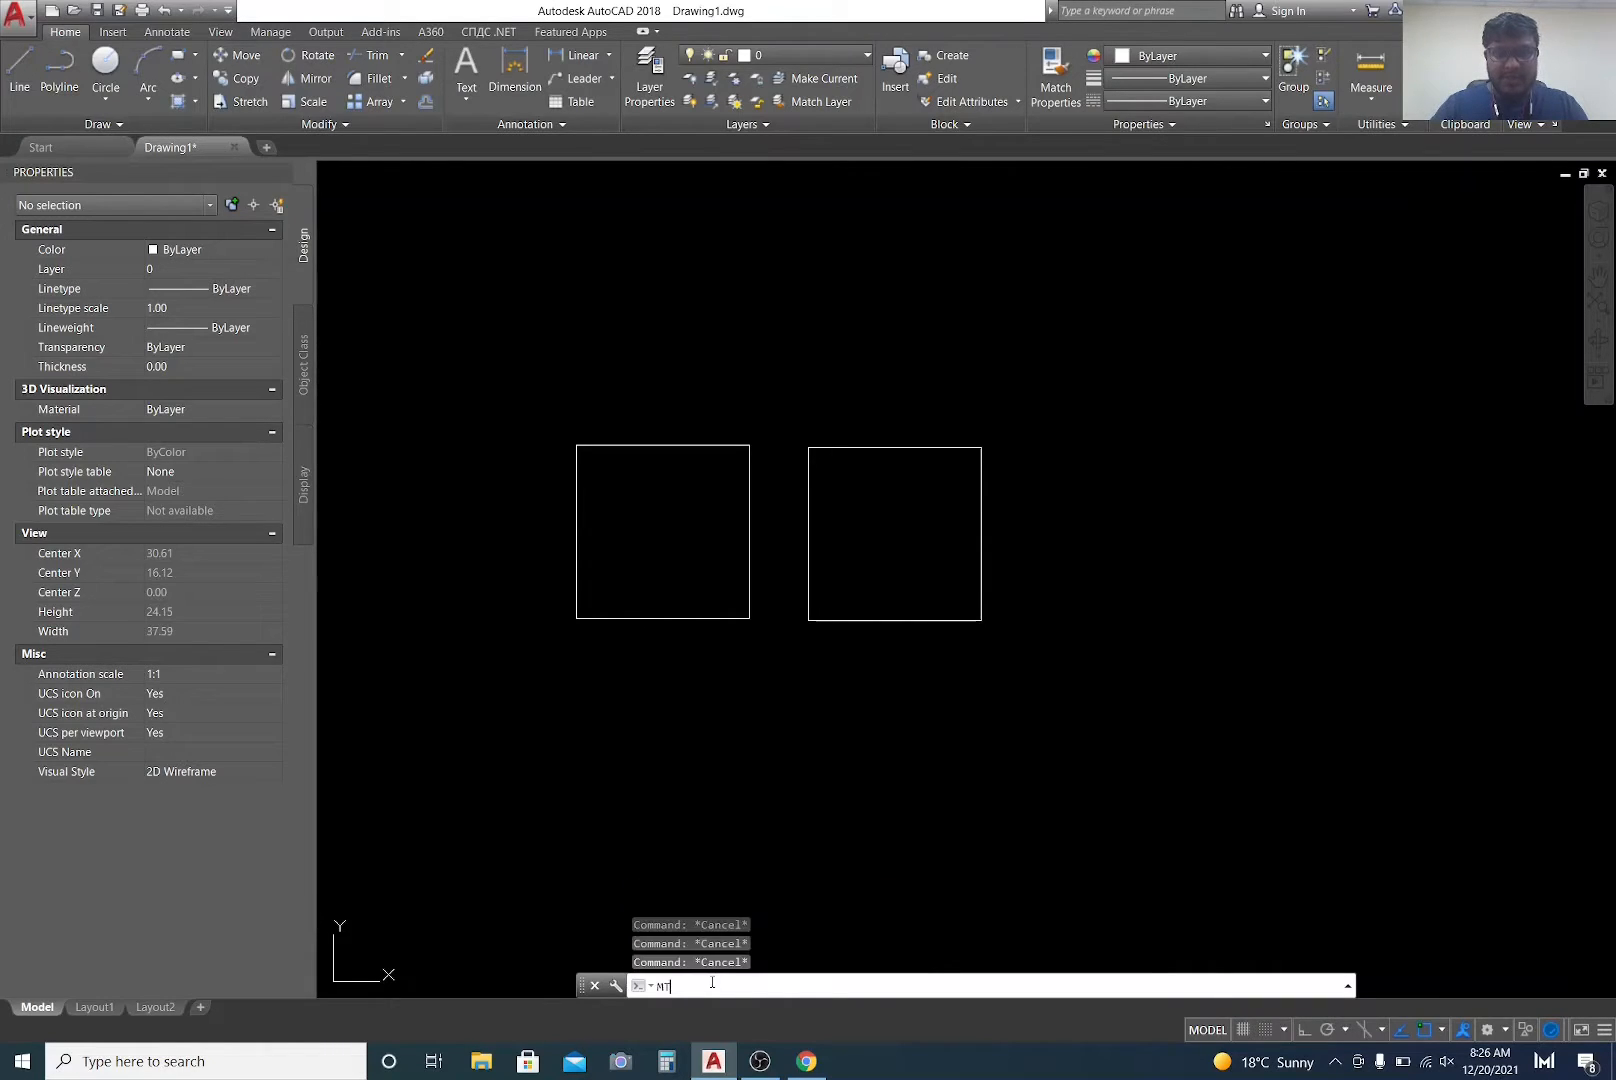
key("Return")
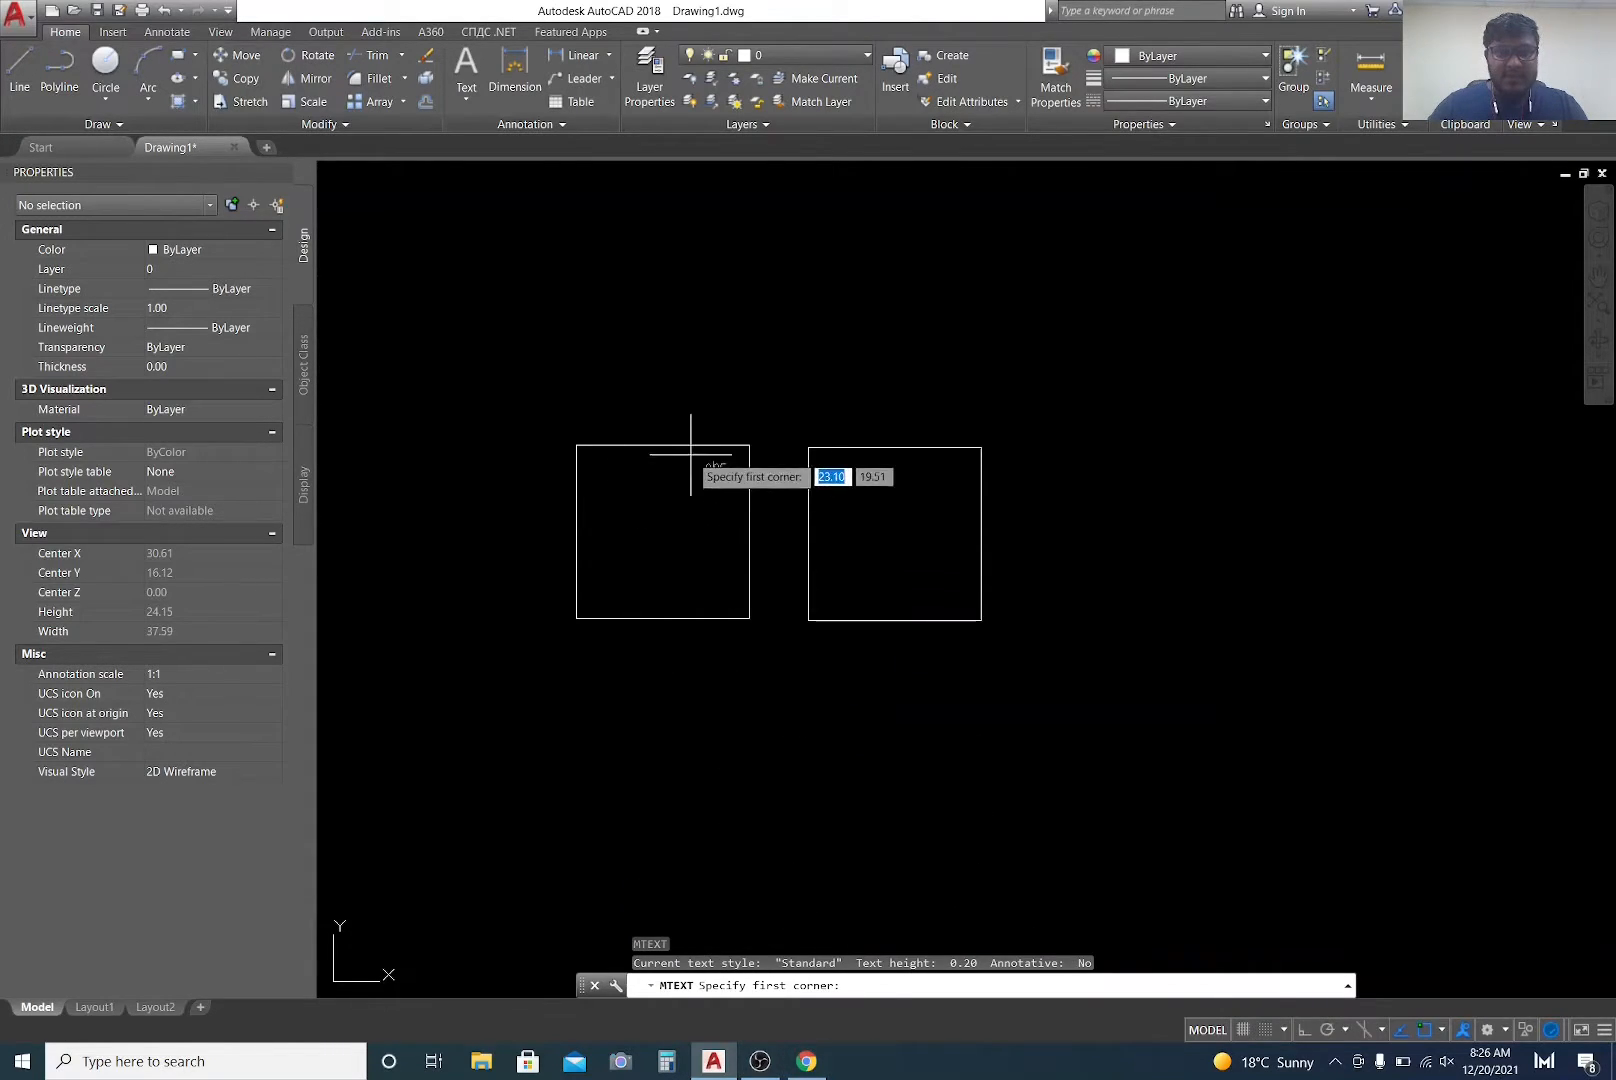
scroll(689, 440, "up", 2)
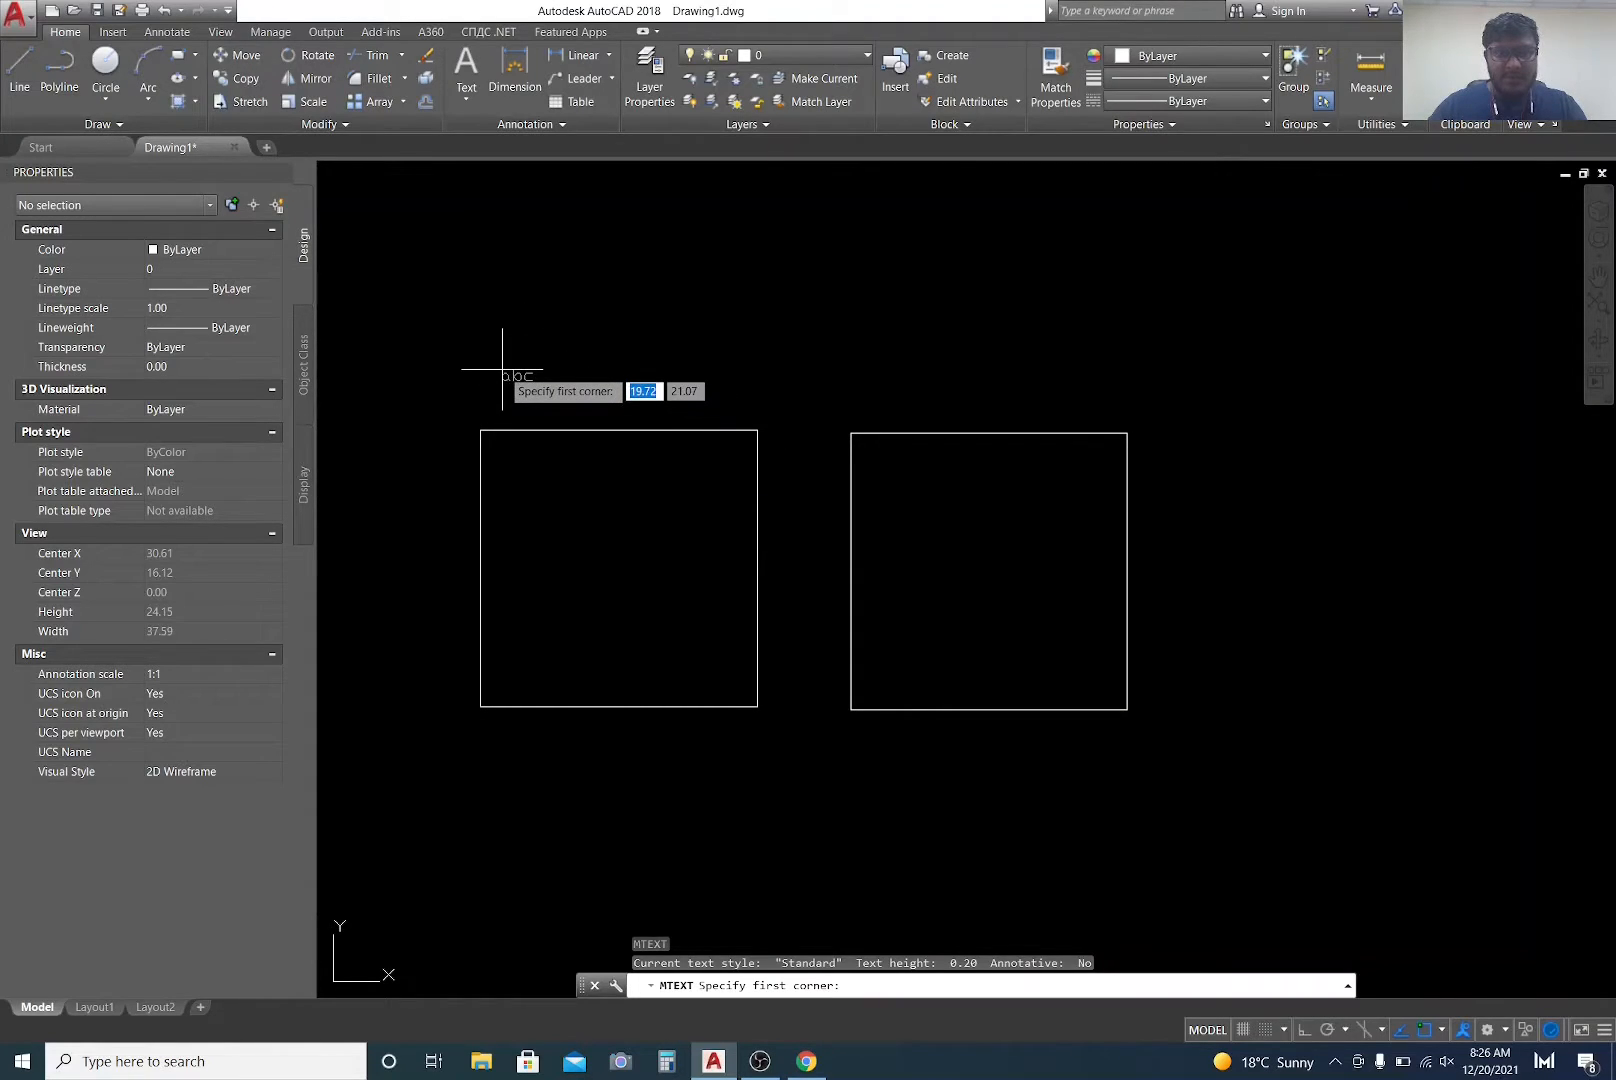
left_click(502, 369)
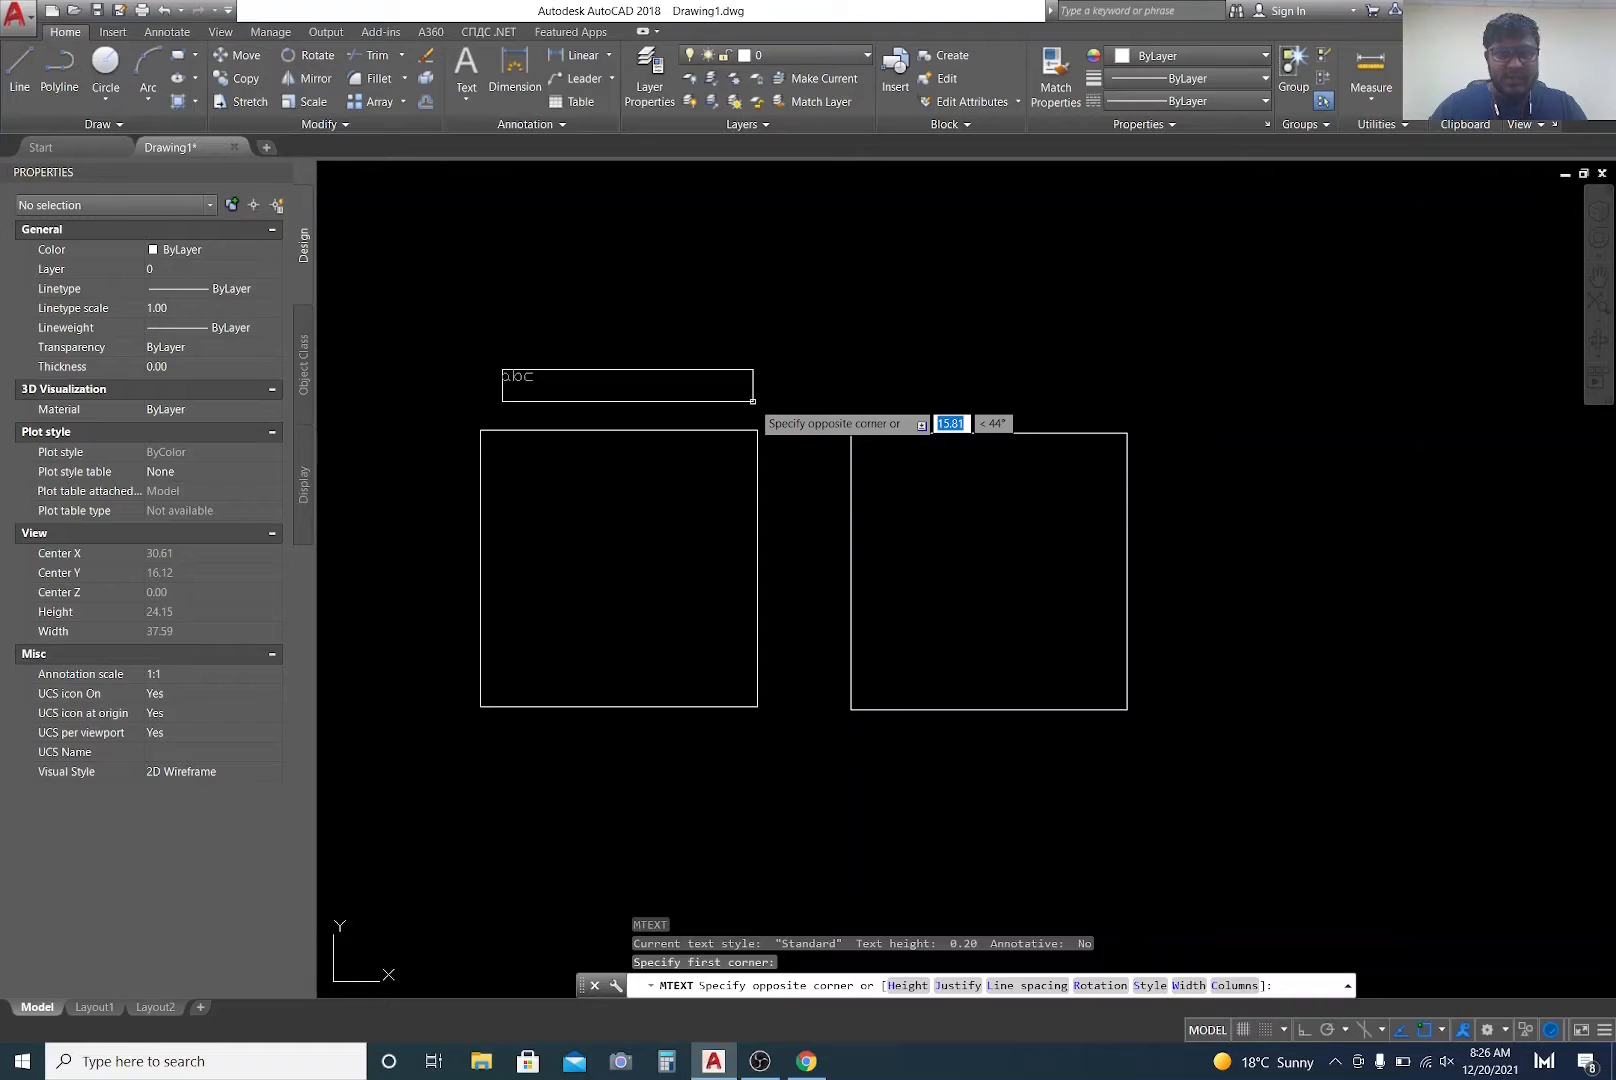
left_click(752, 401)
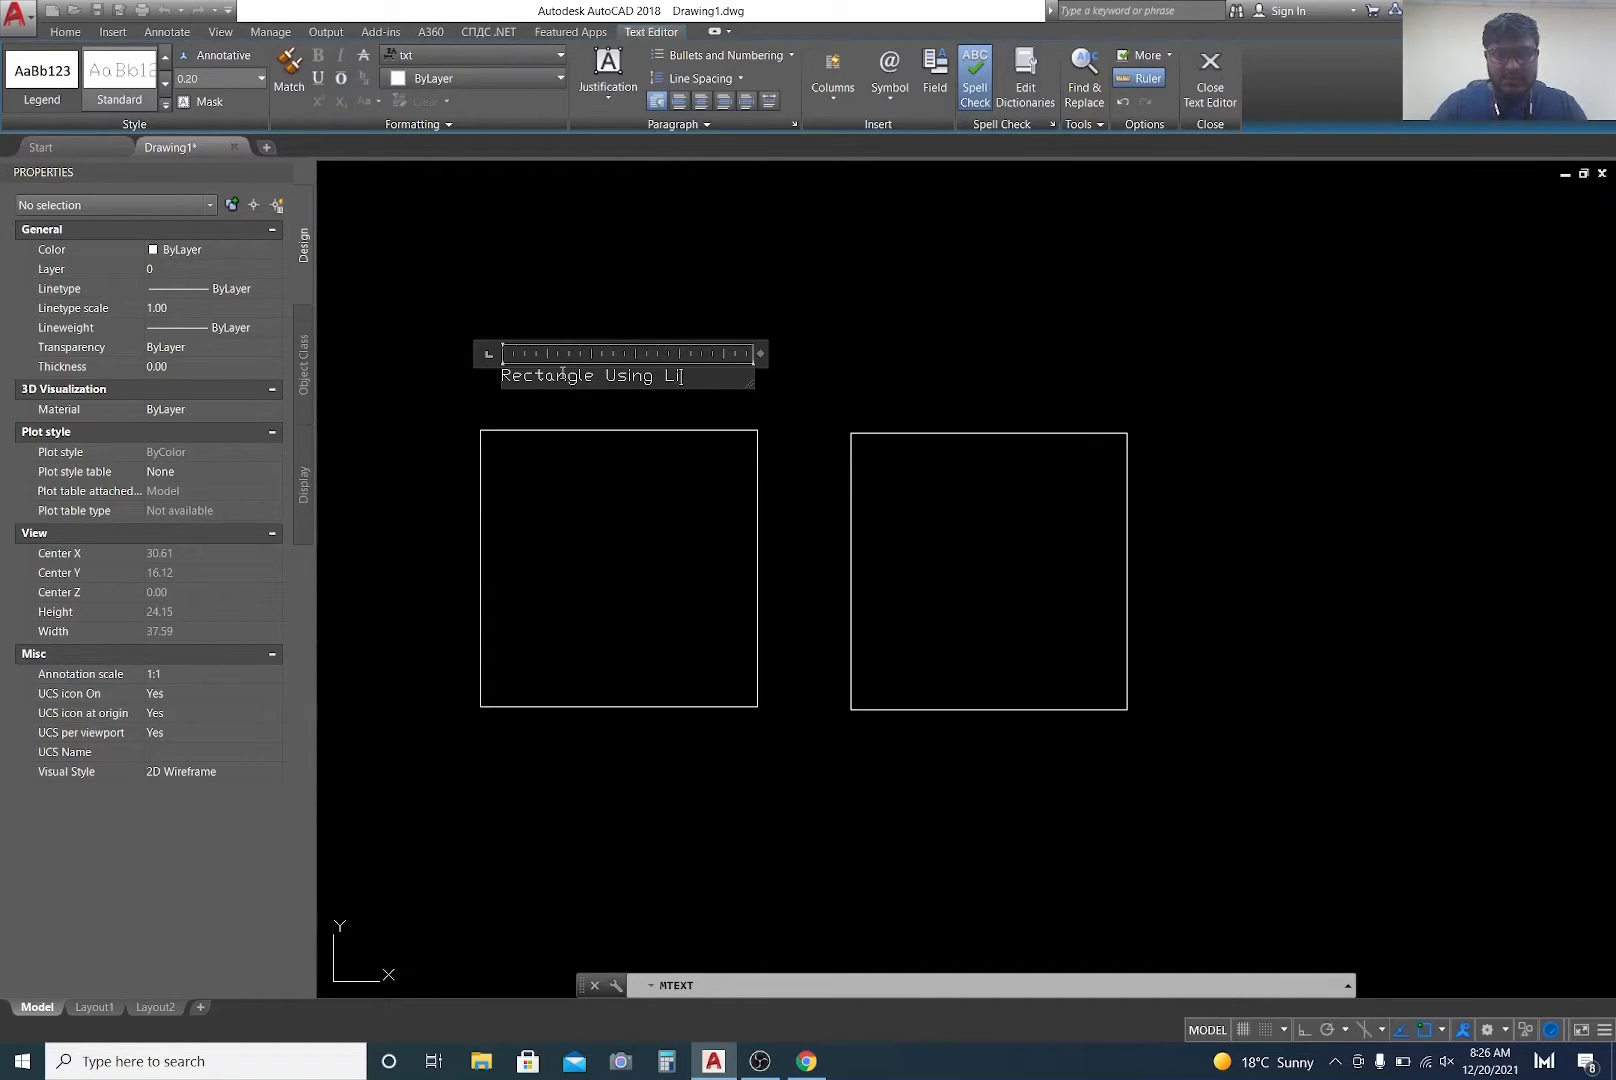
type("omma")
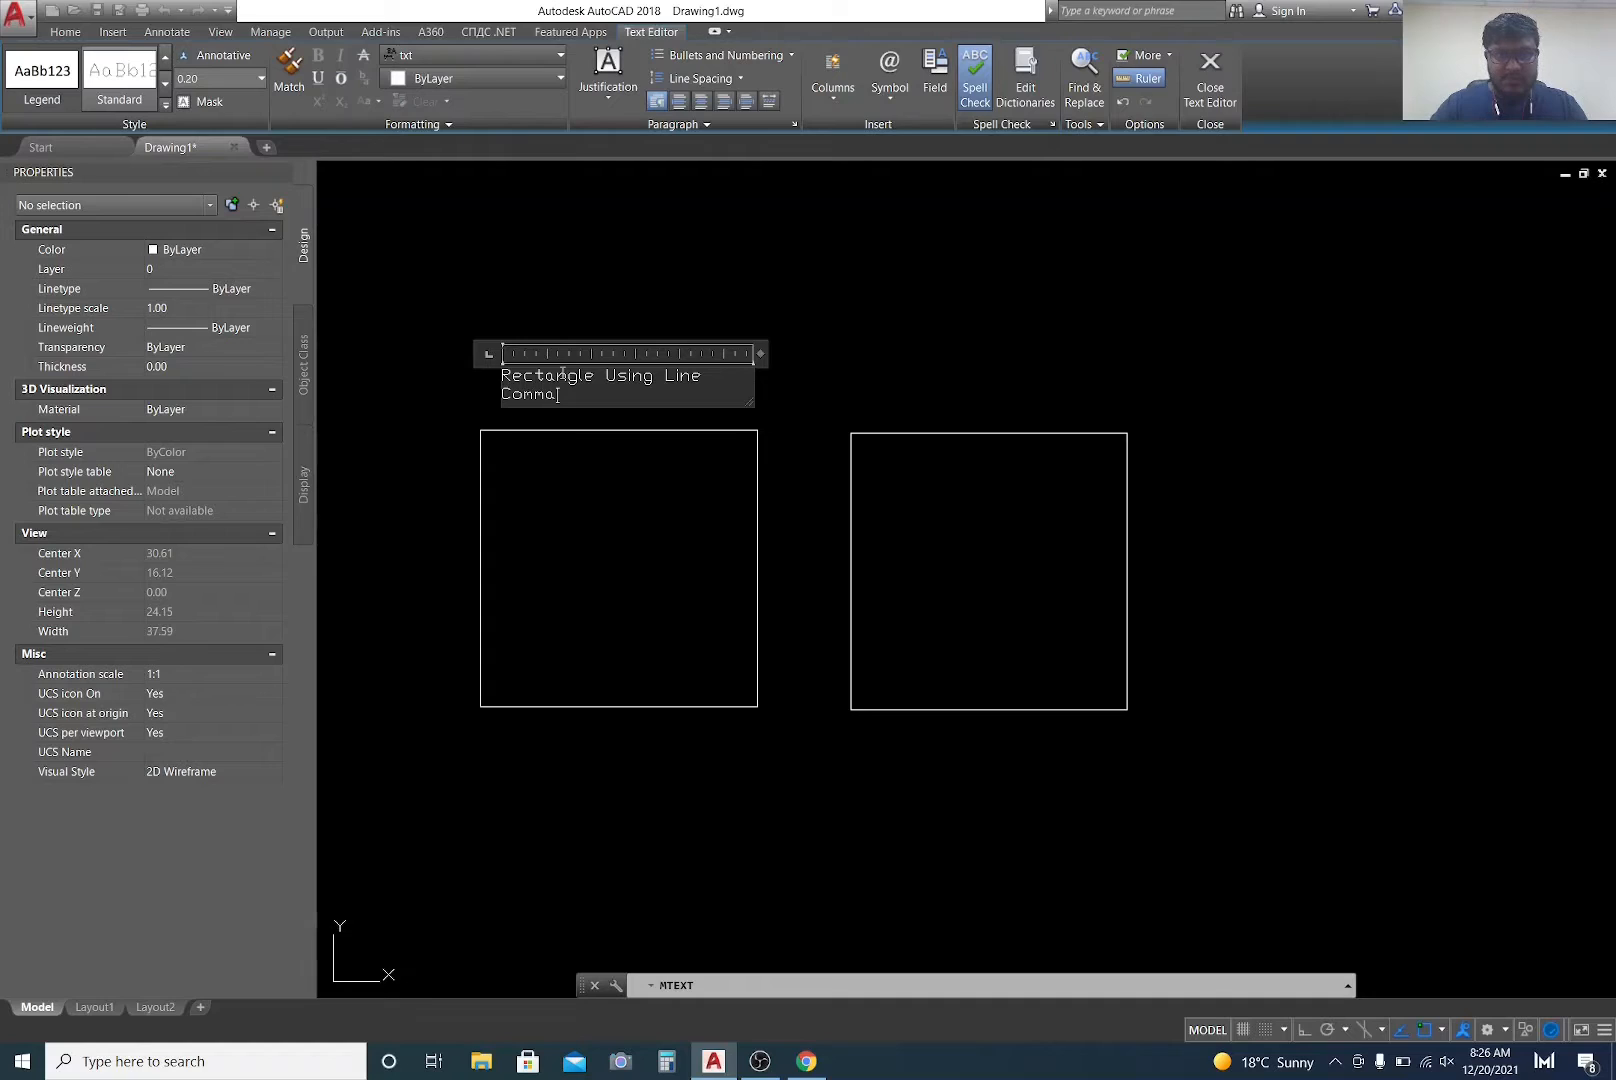
type("nd")
left_click(866, 430)
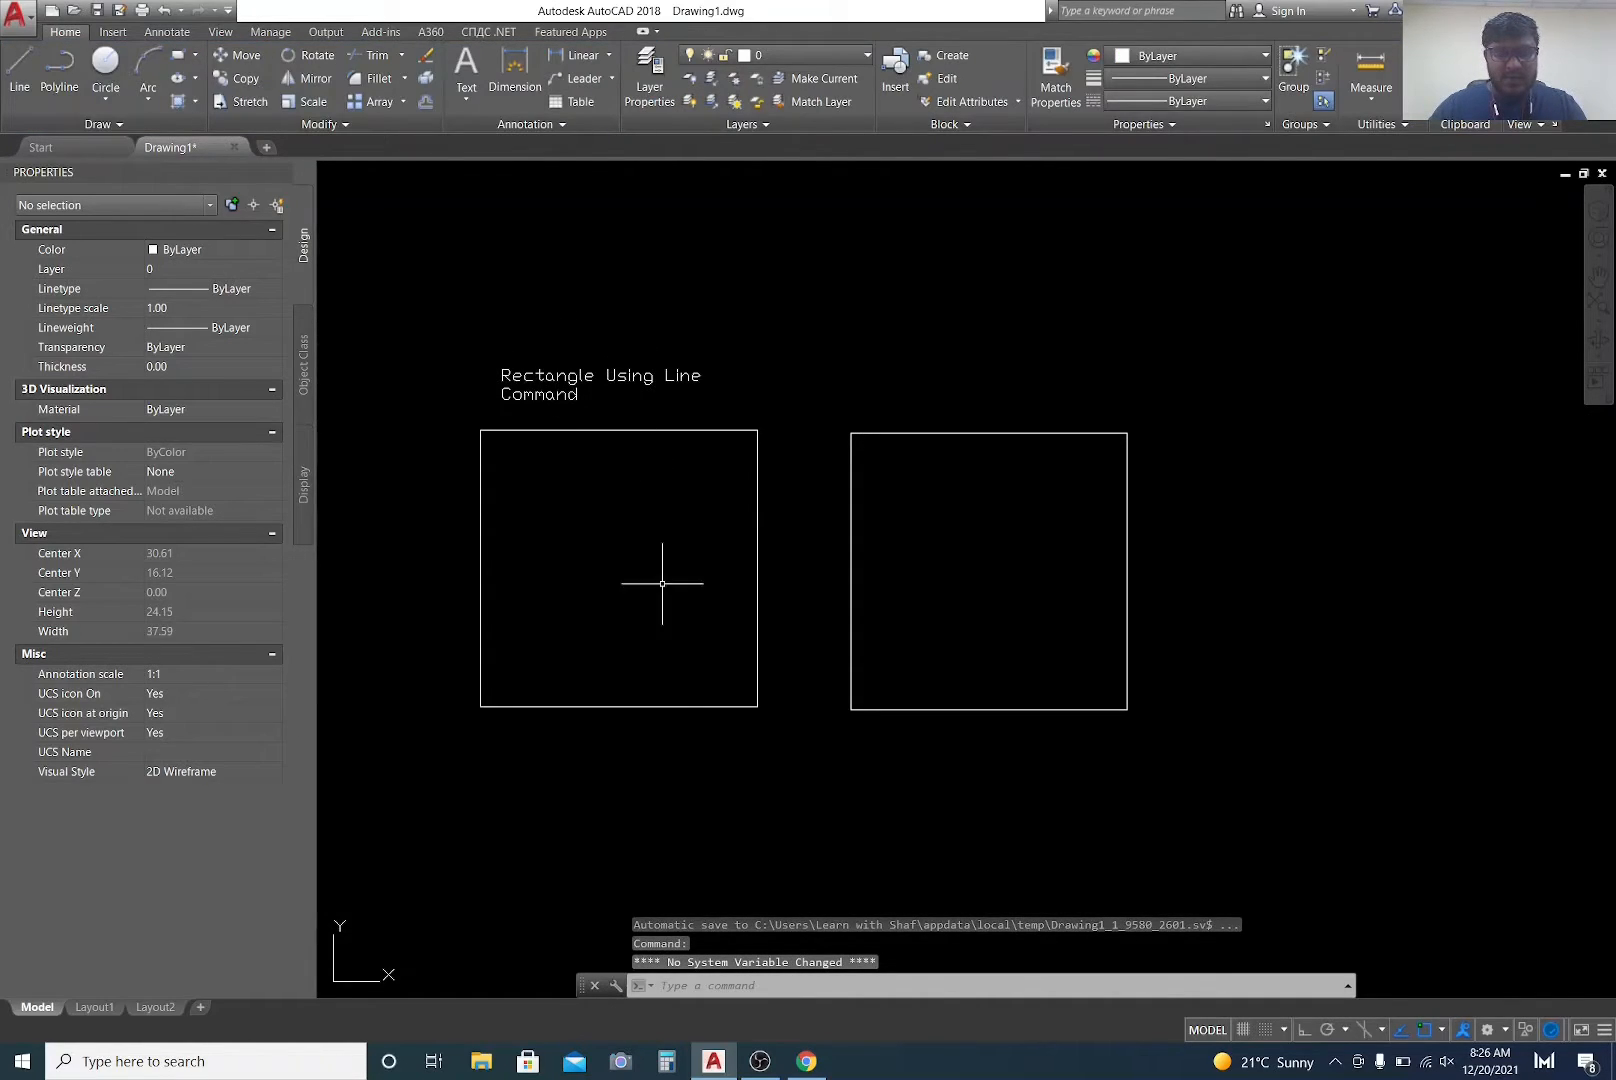
Step: Stretch the label's text box to a width of about 5.29 units so the text fits on one line, and deselect it
left_click(577, 370)
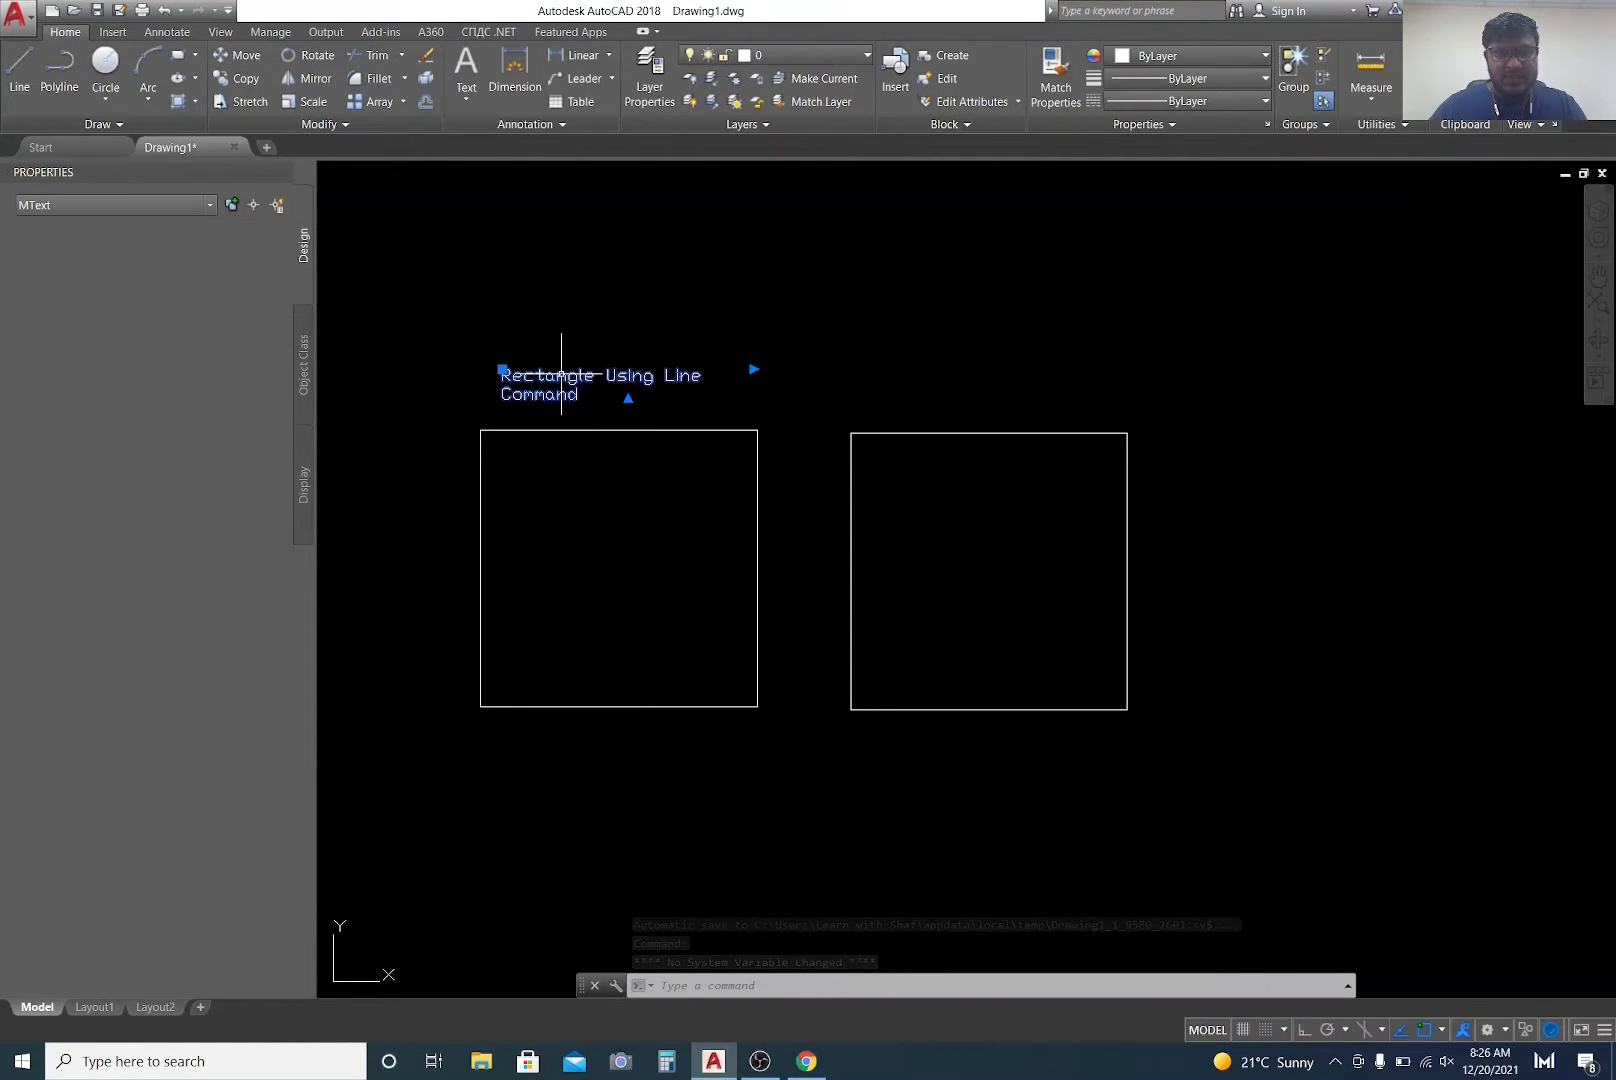
left_click(753, 369)
left_click(796, 362)
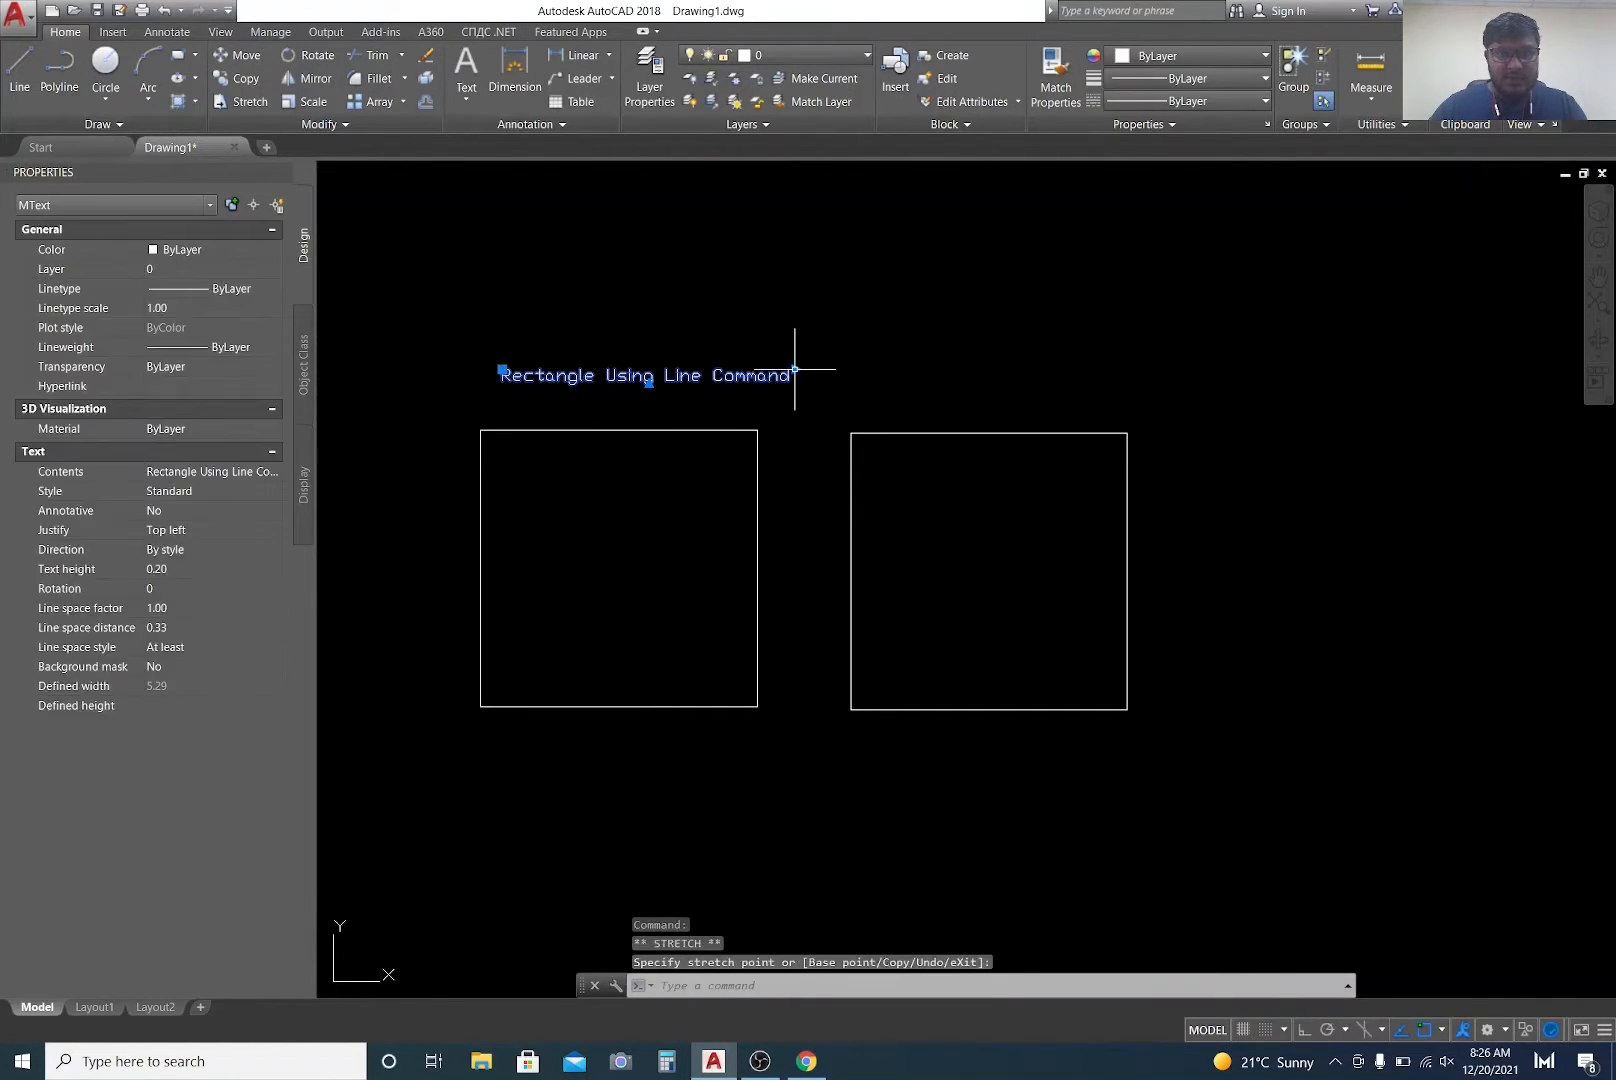
key("Escape")
left_click(640, 375)
key("Escape")
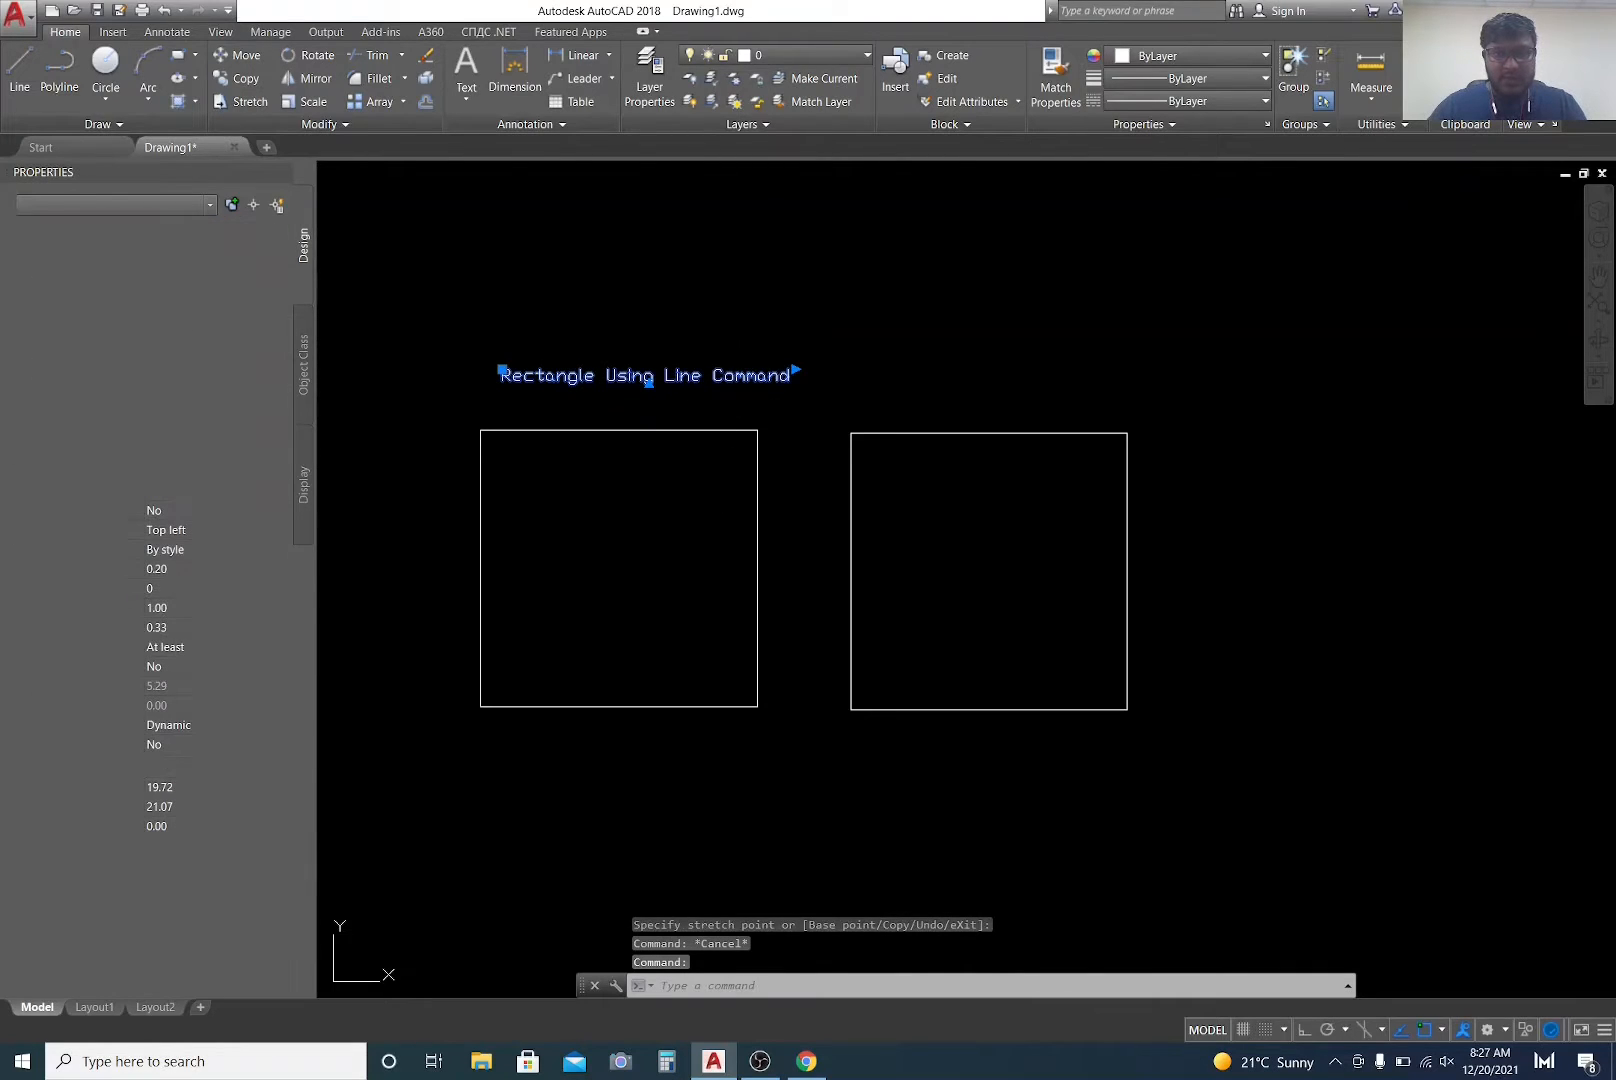
left_click(612, 392)
key("Escape")
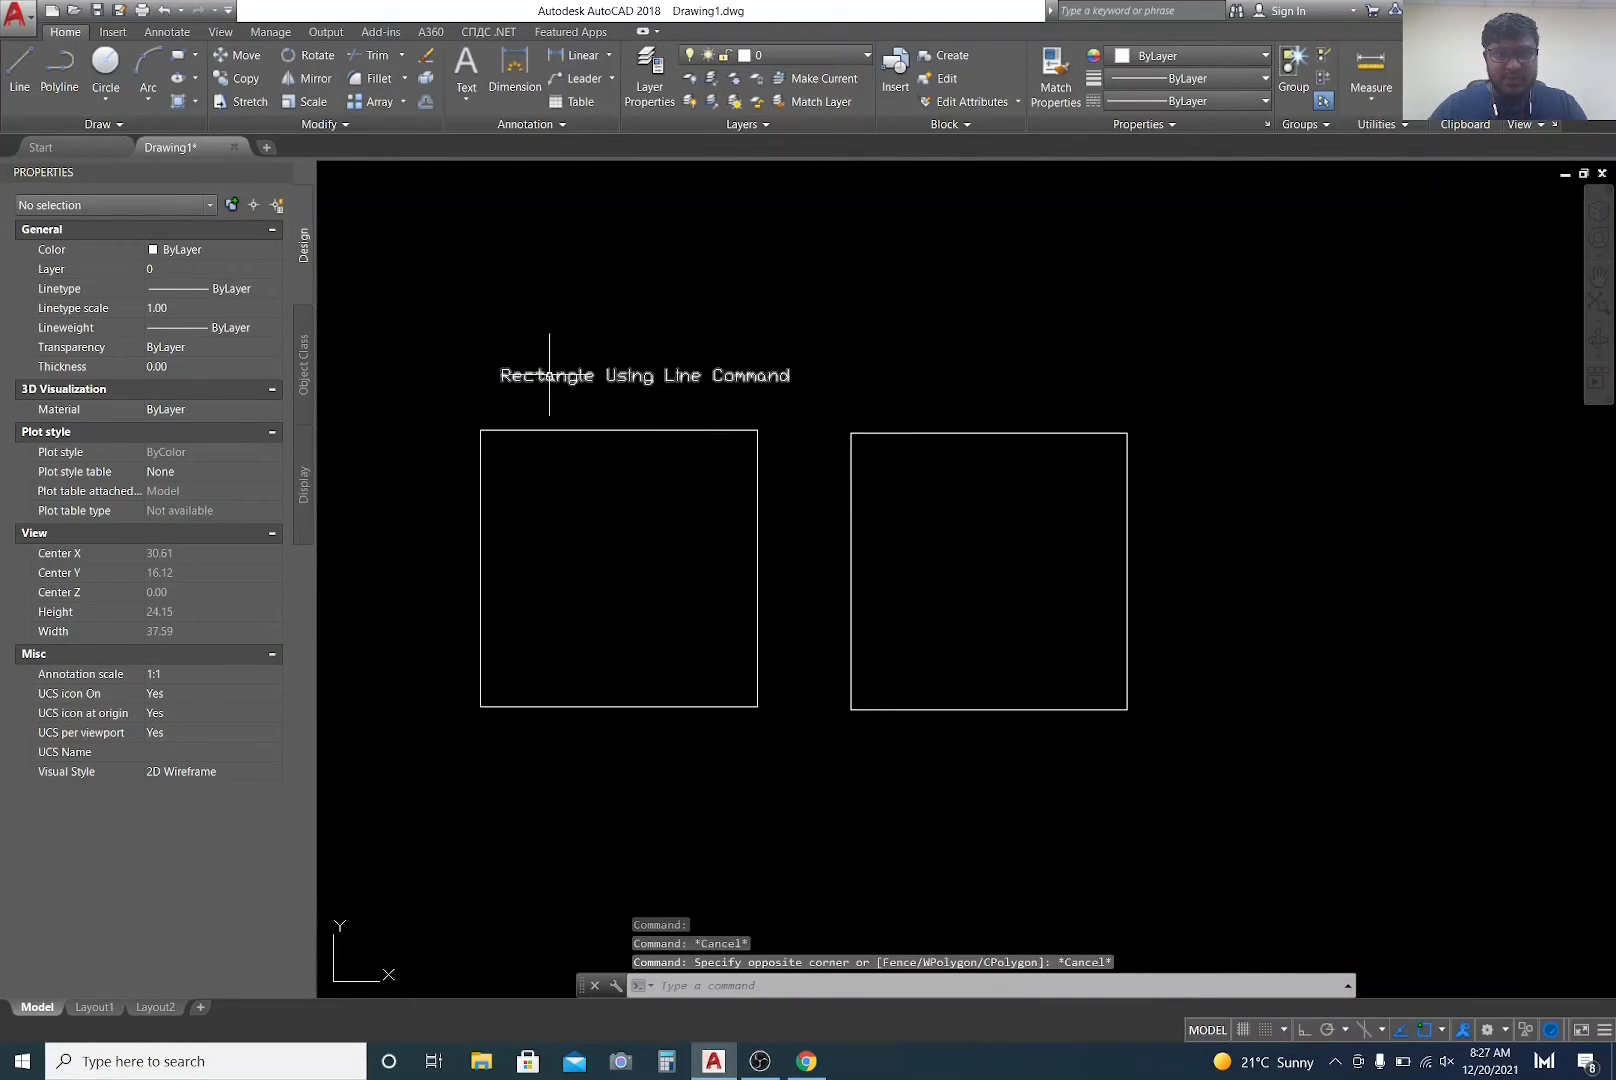
left_click(558, 380)
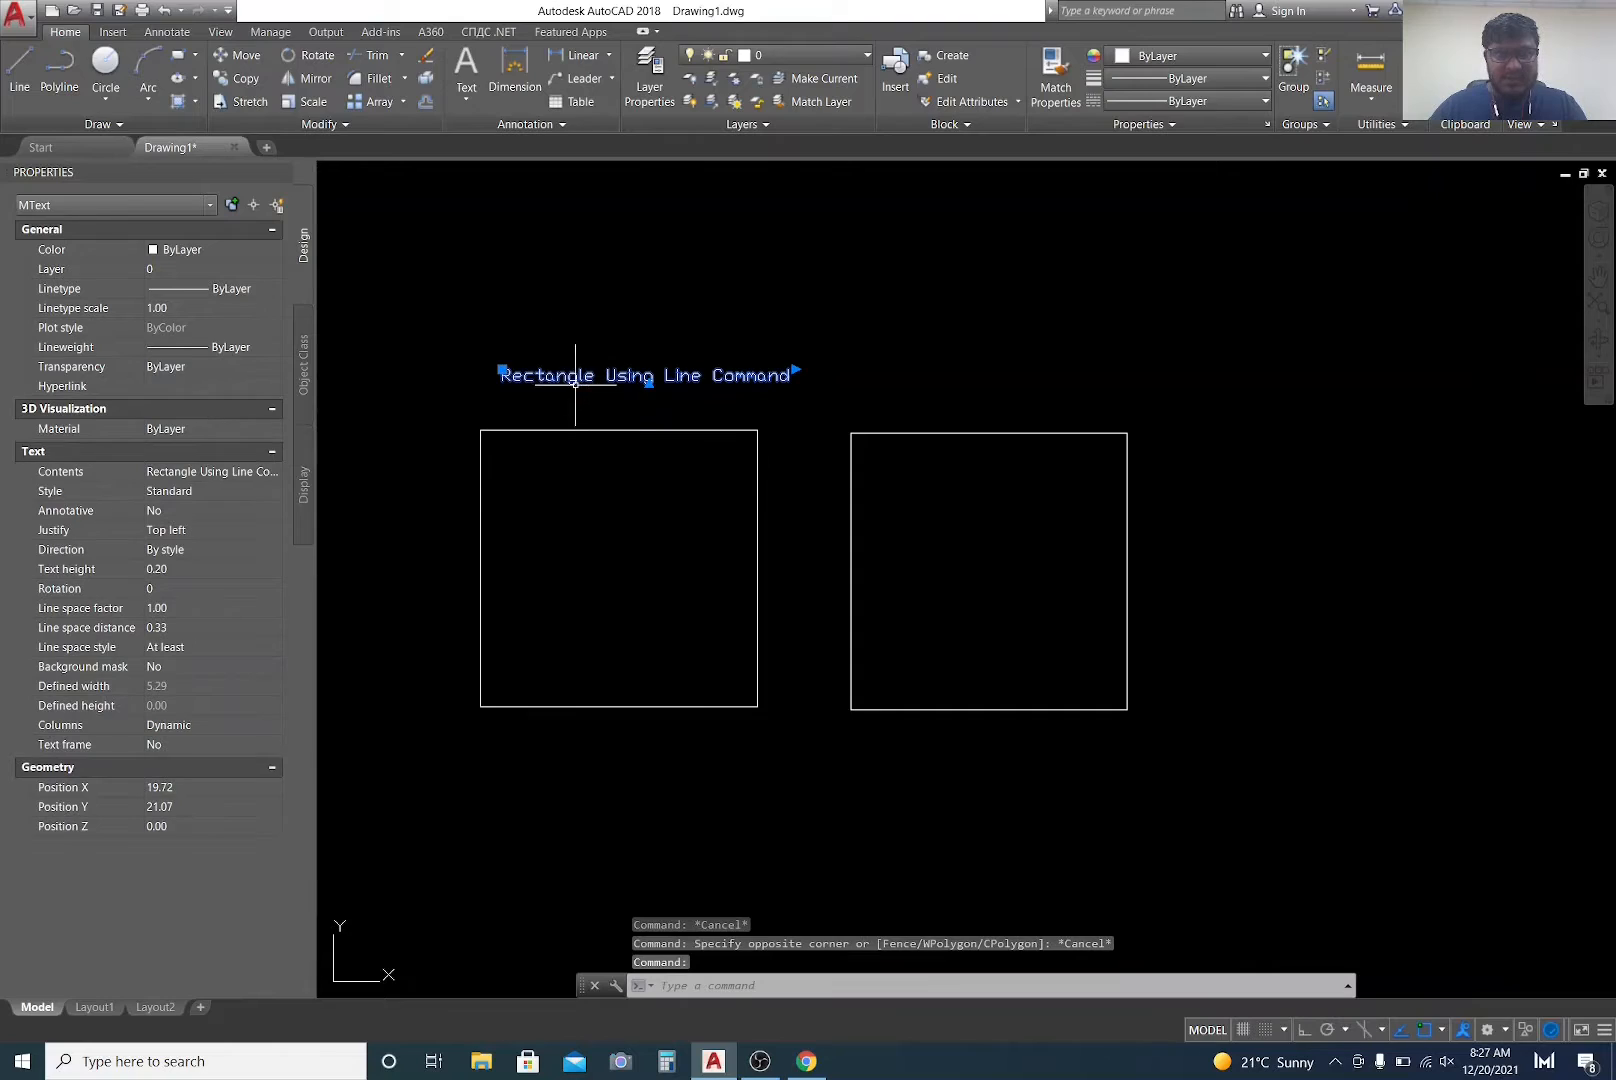
type("M")
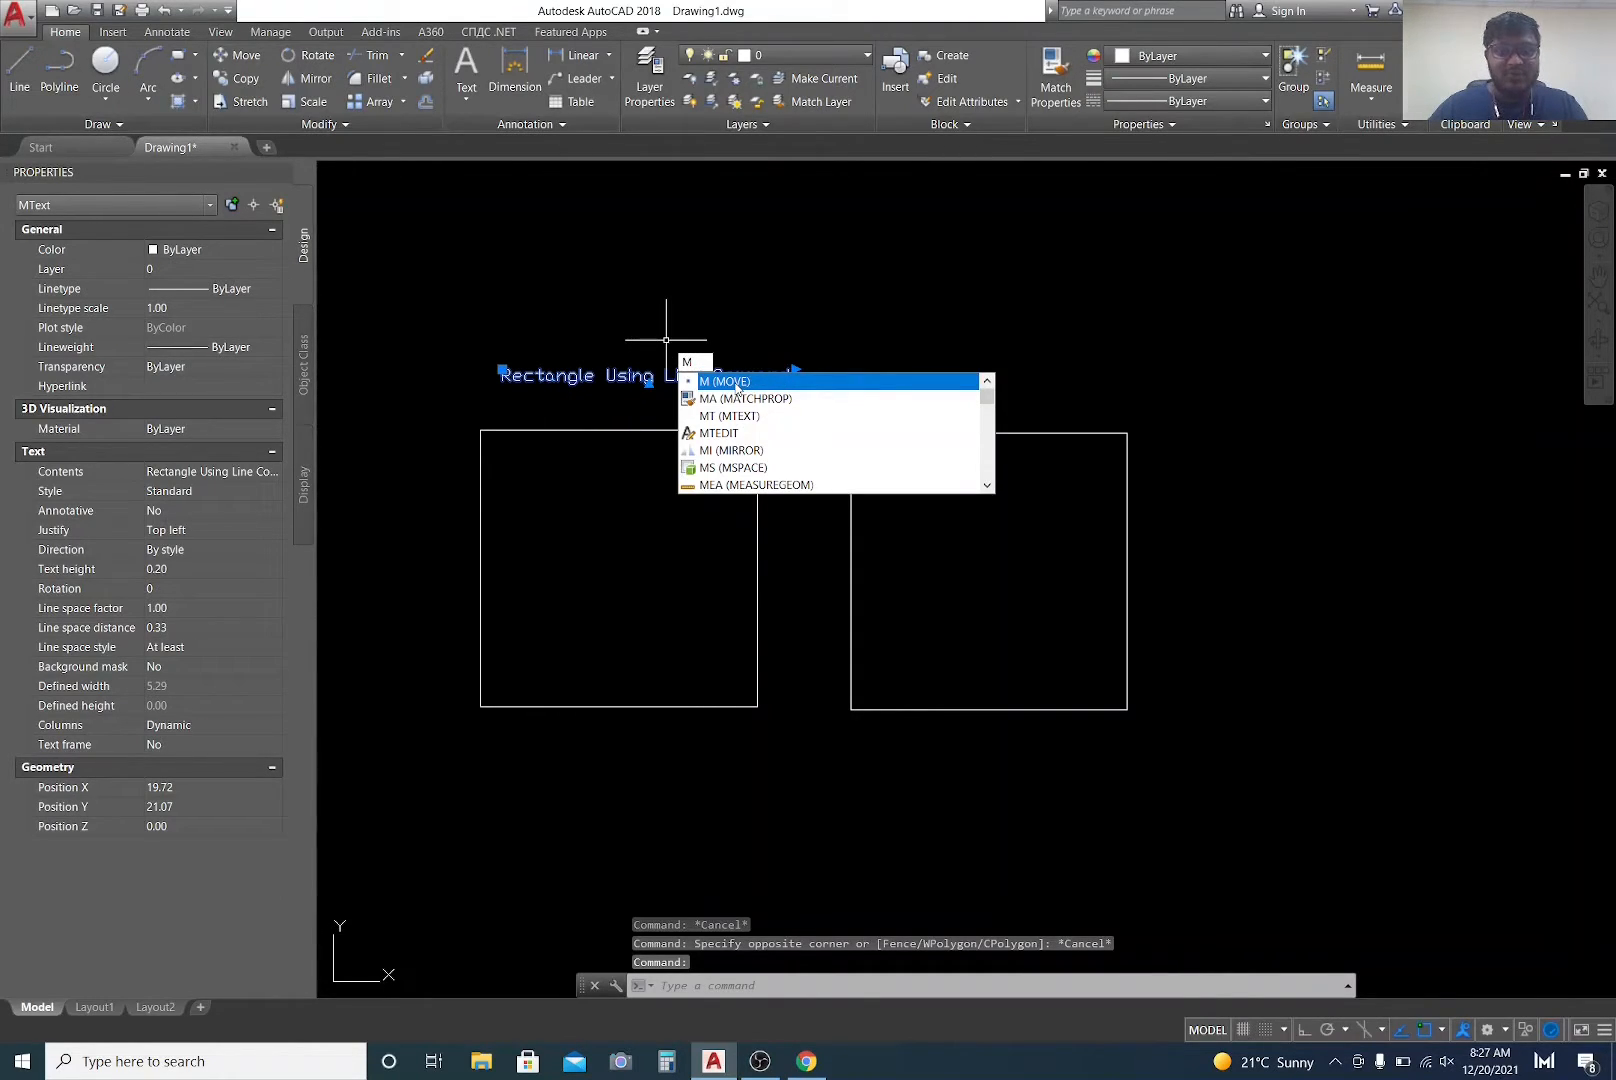
key("Escape")
key("Escape")
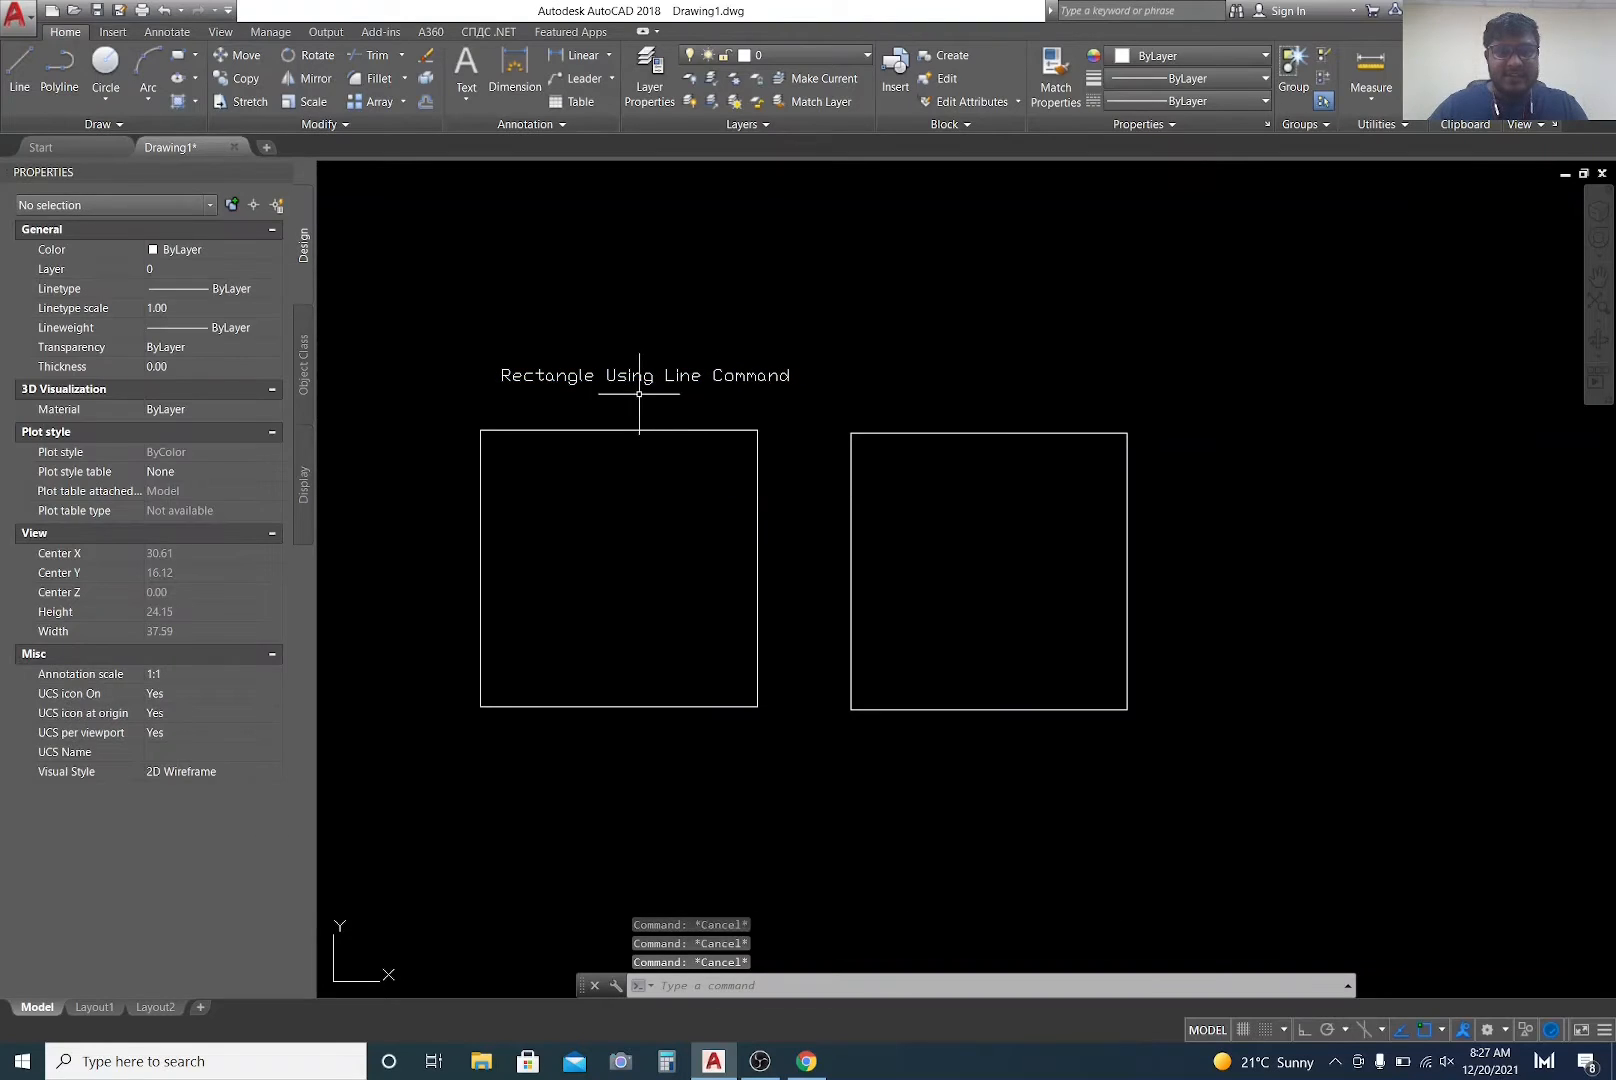
Step: Move the "Rectangle Using Line Command" label slightly left so it starts above the left square's left edge
left_click(639, 393)
type("M")
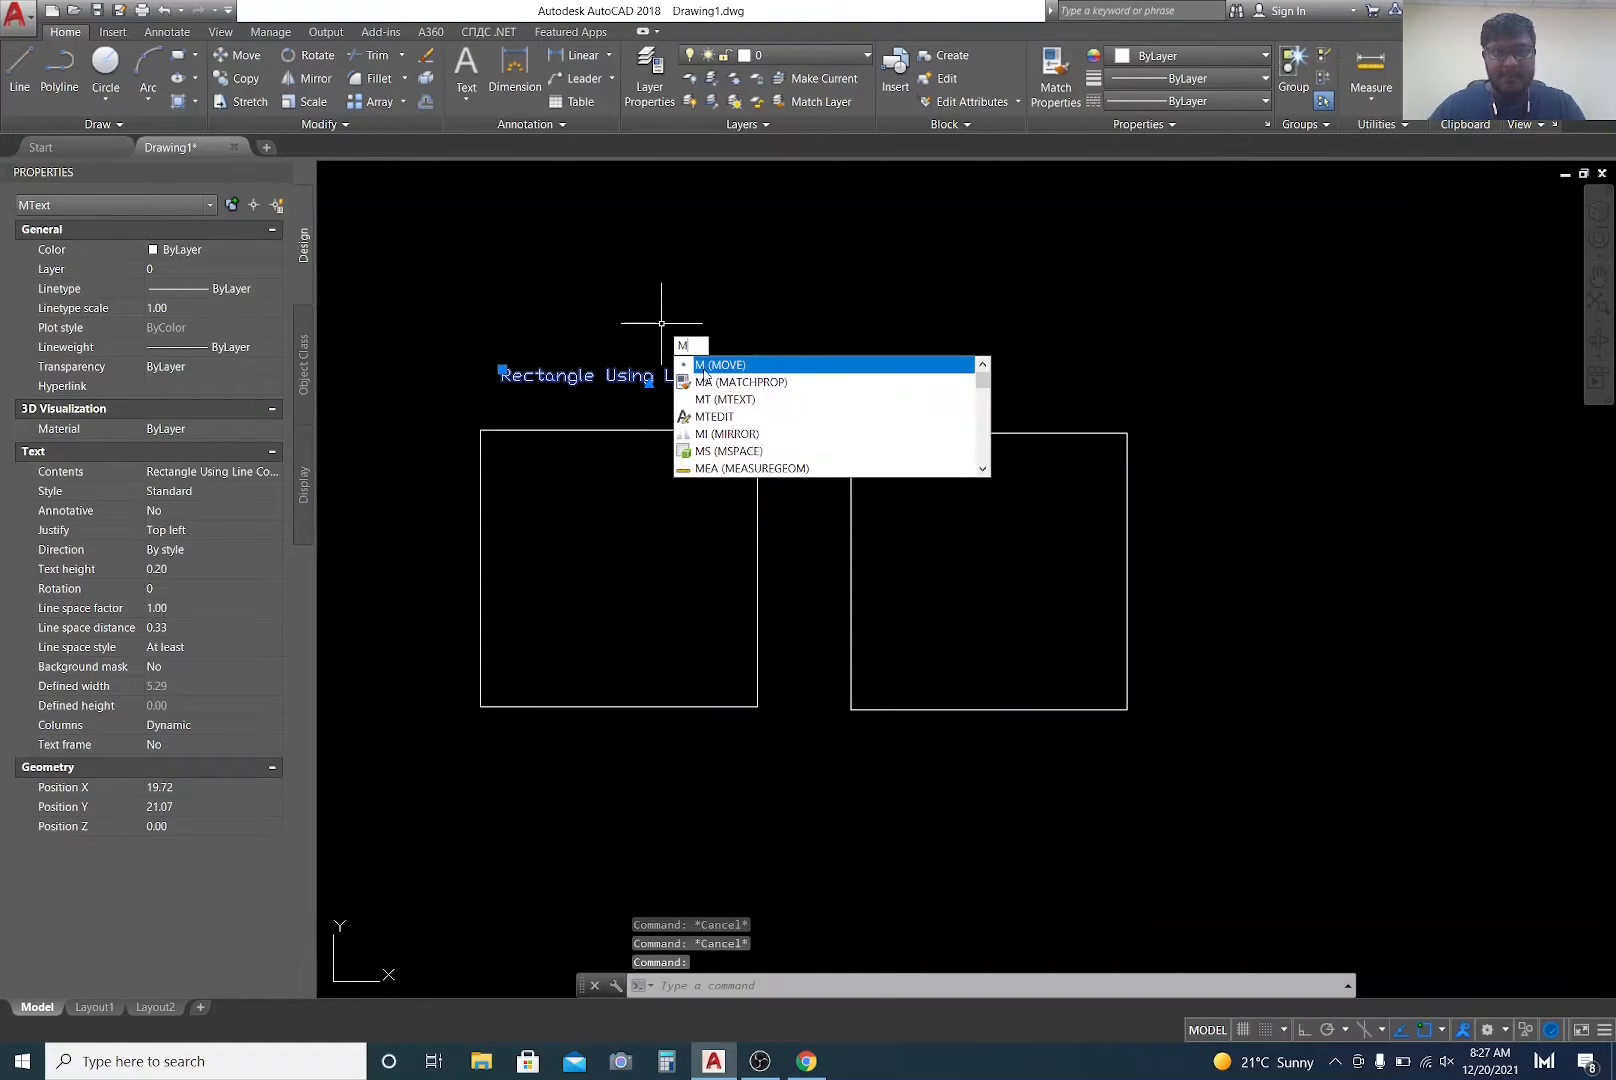
key("Return")
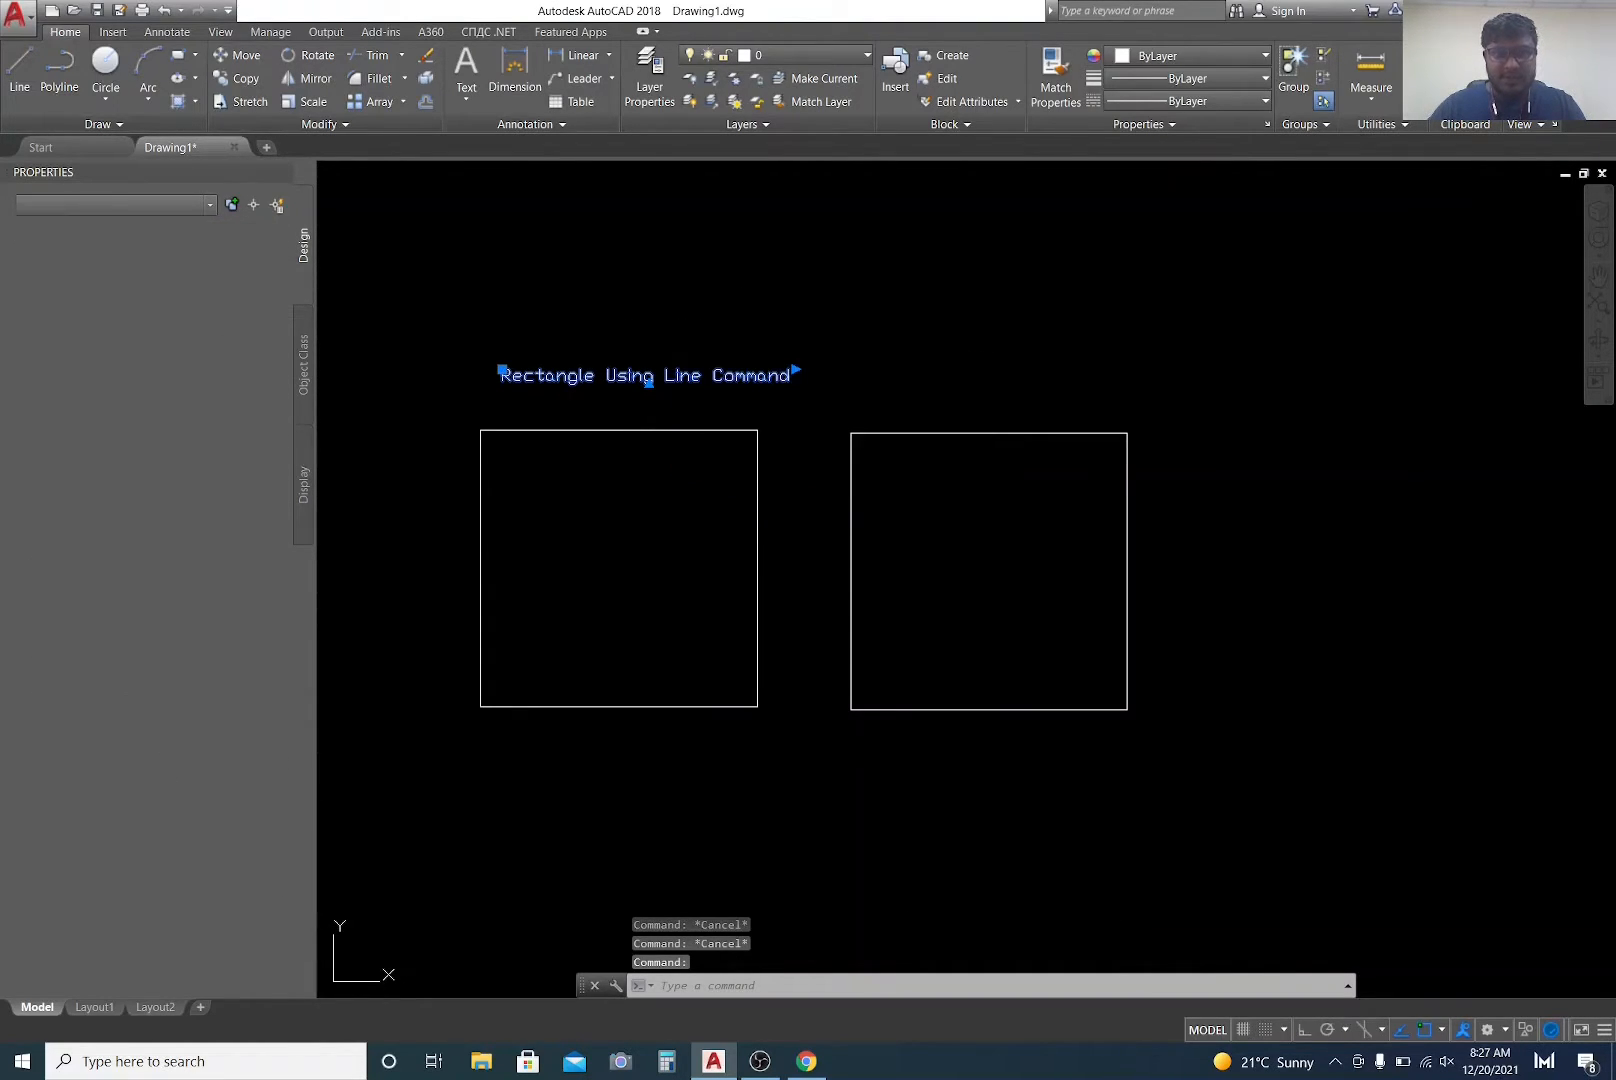
left_click(673, 334)
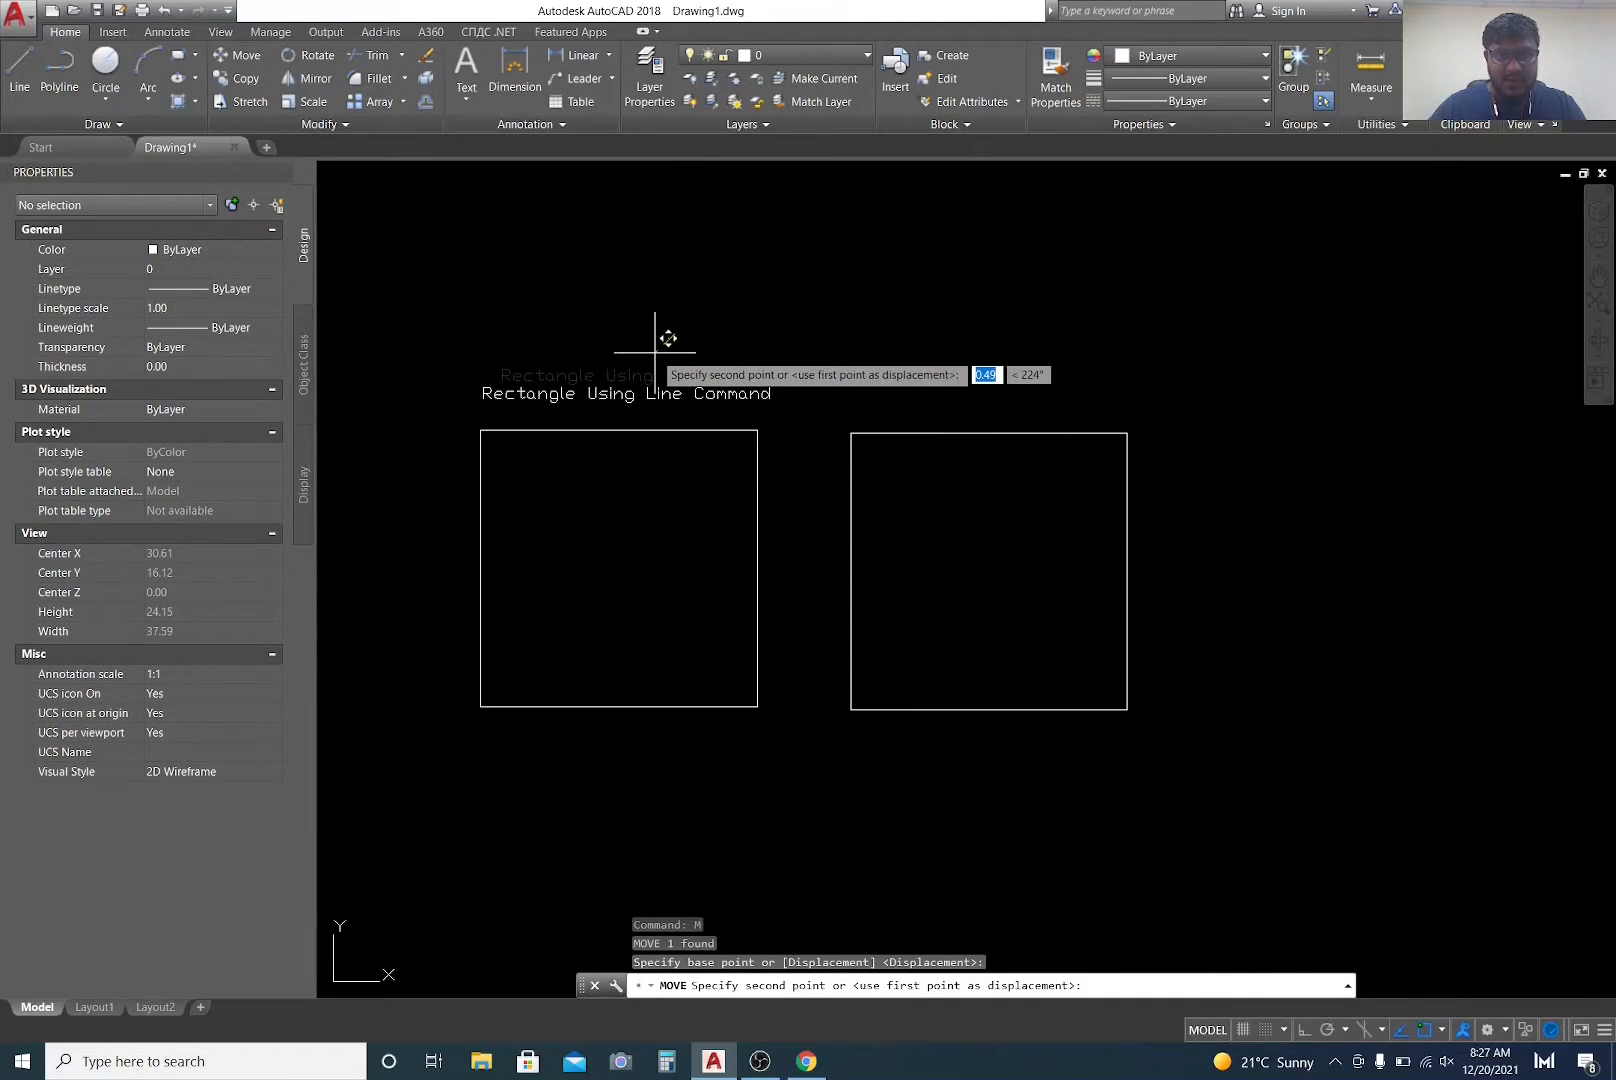
key("Escape")
key("Escape")
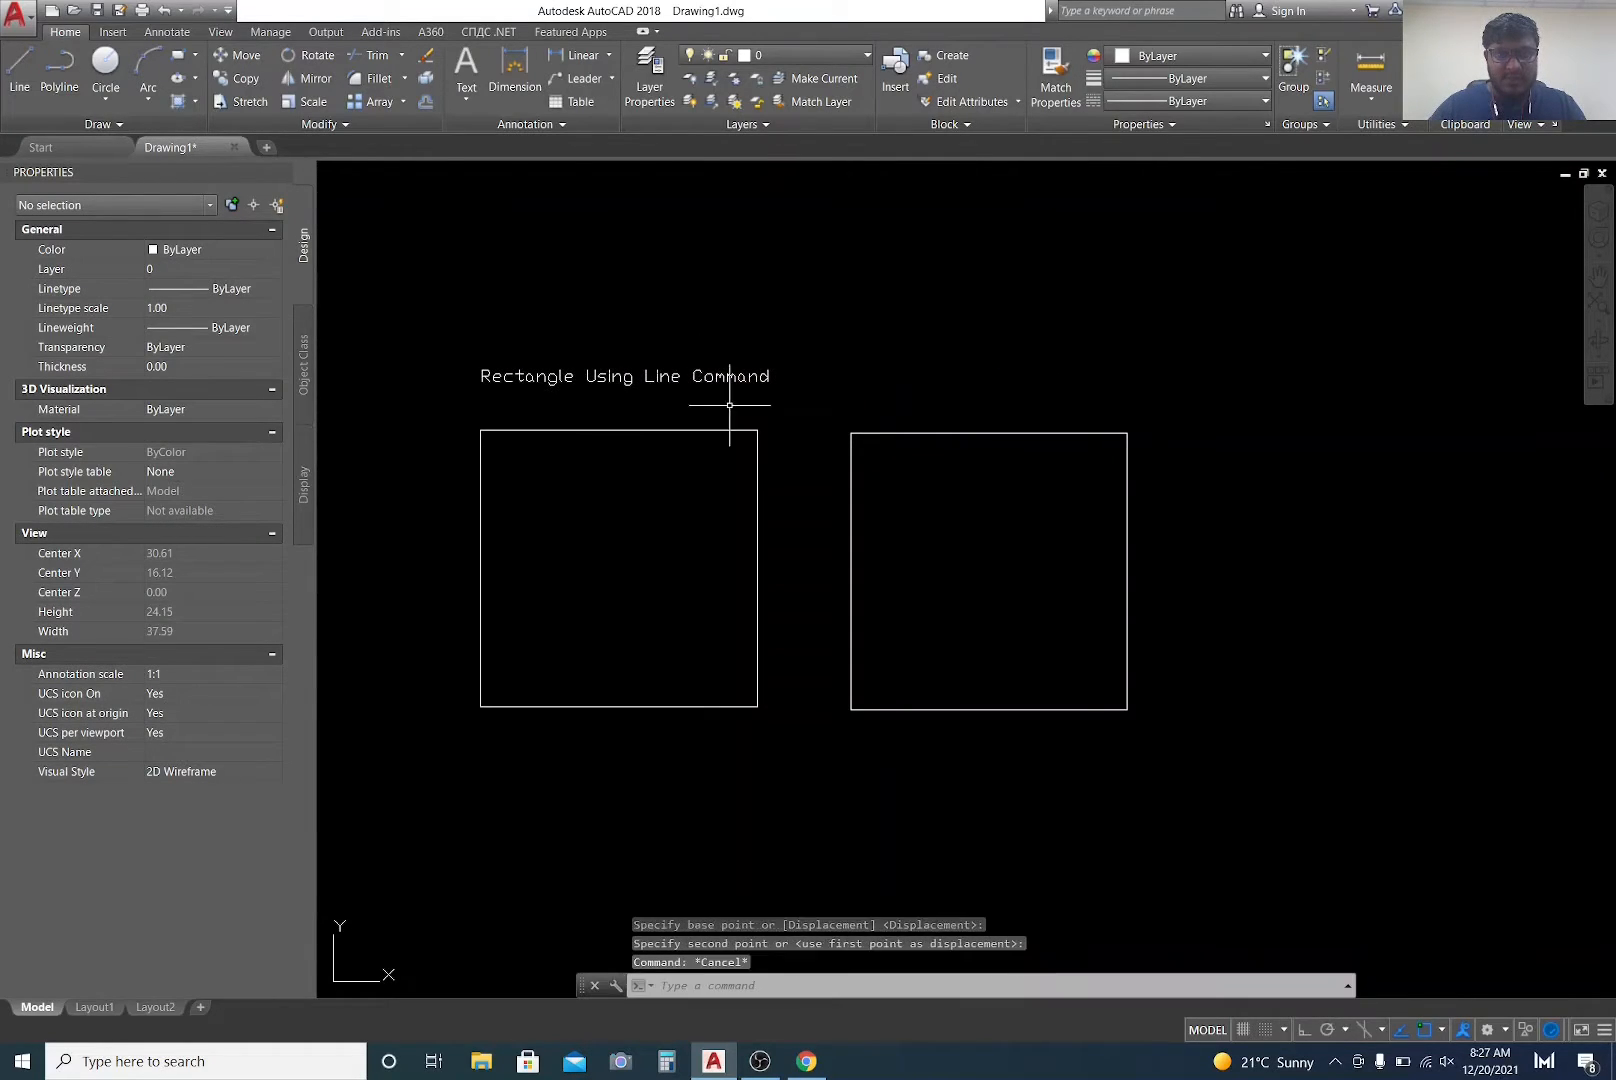
left_click(631, 376)
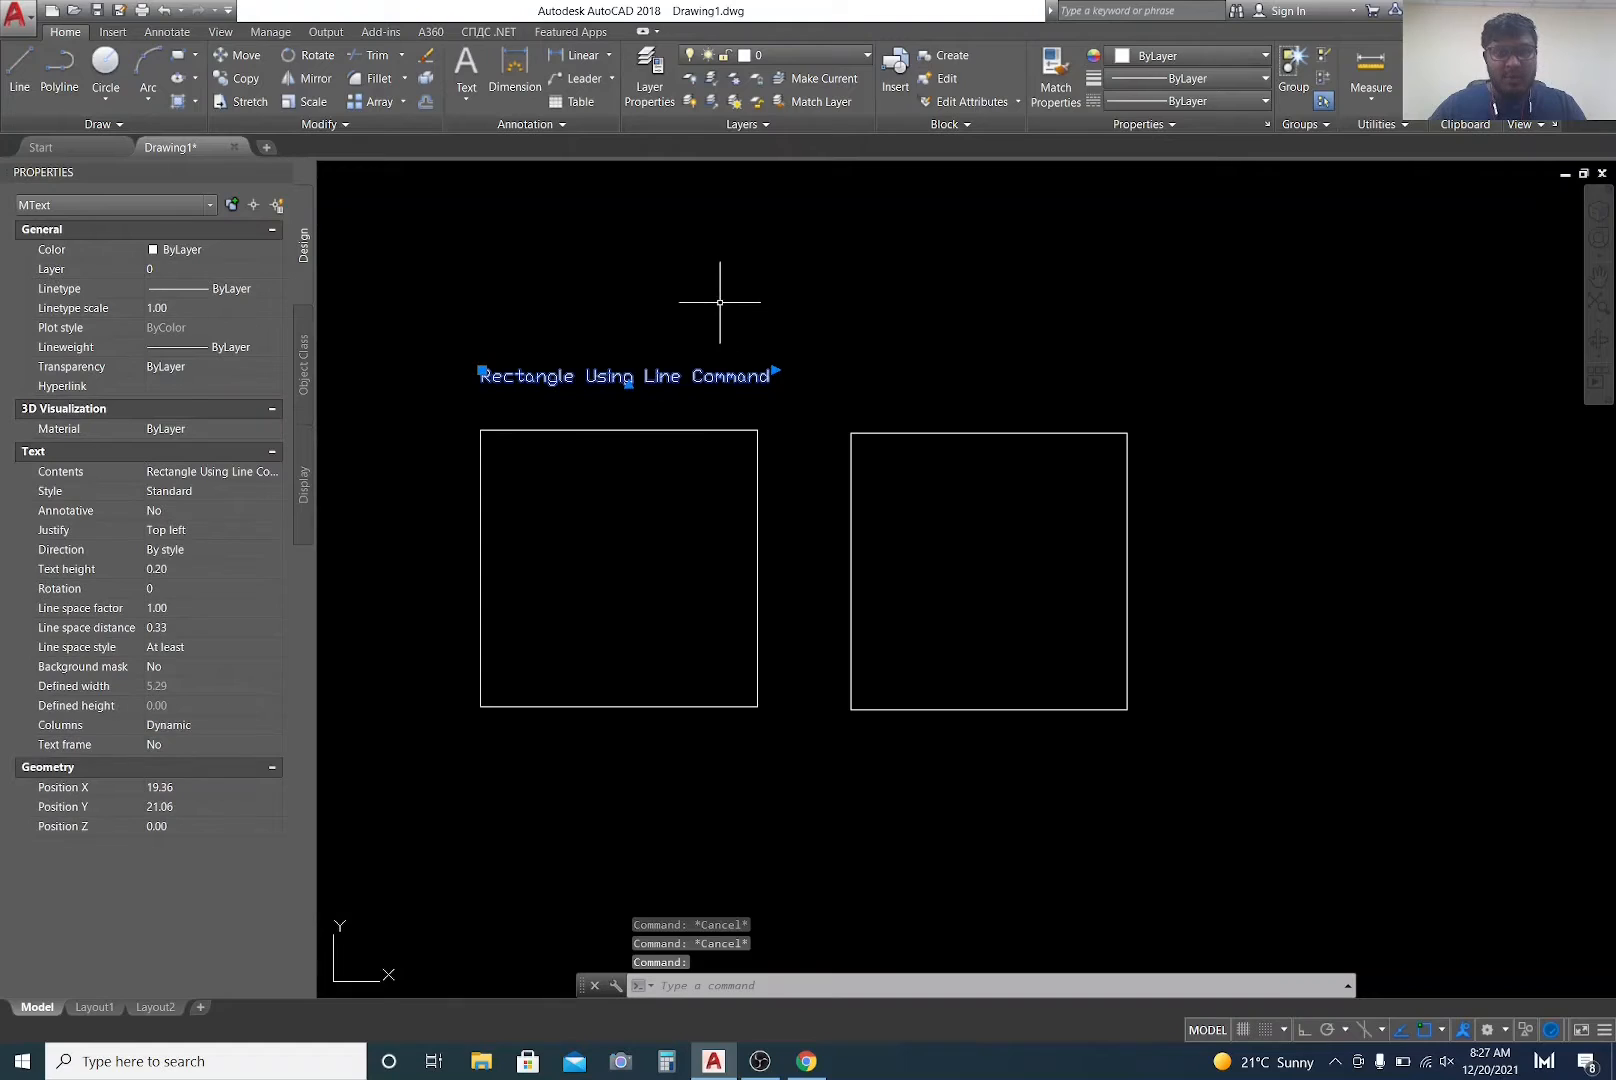
key("Escape")
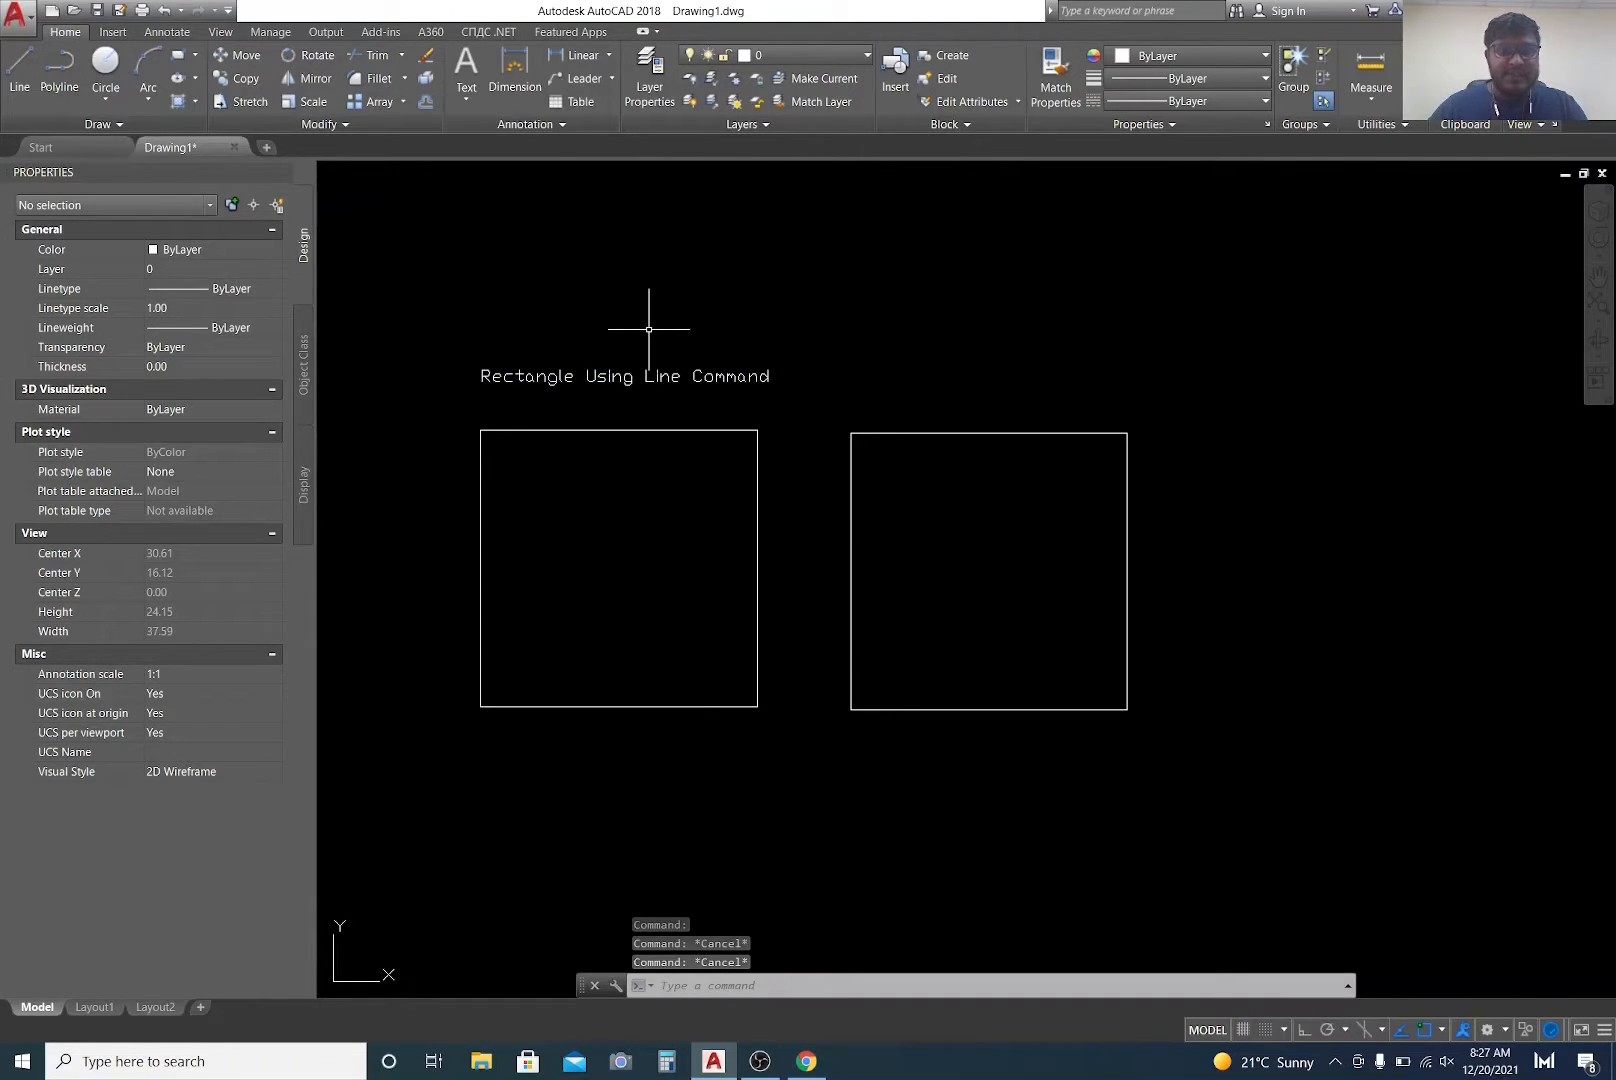
left_click(621, 380)
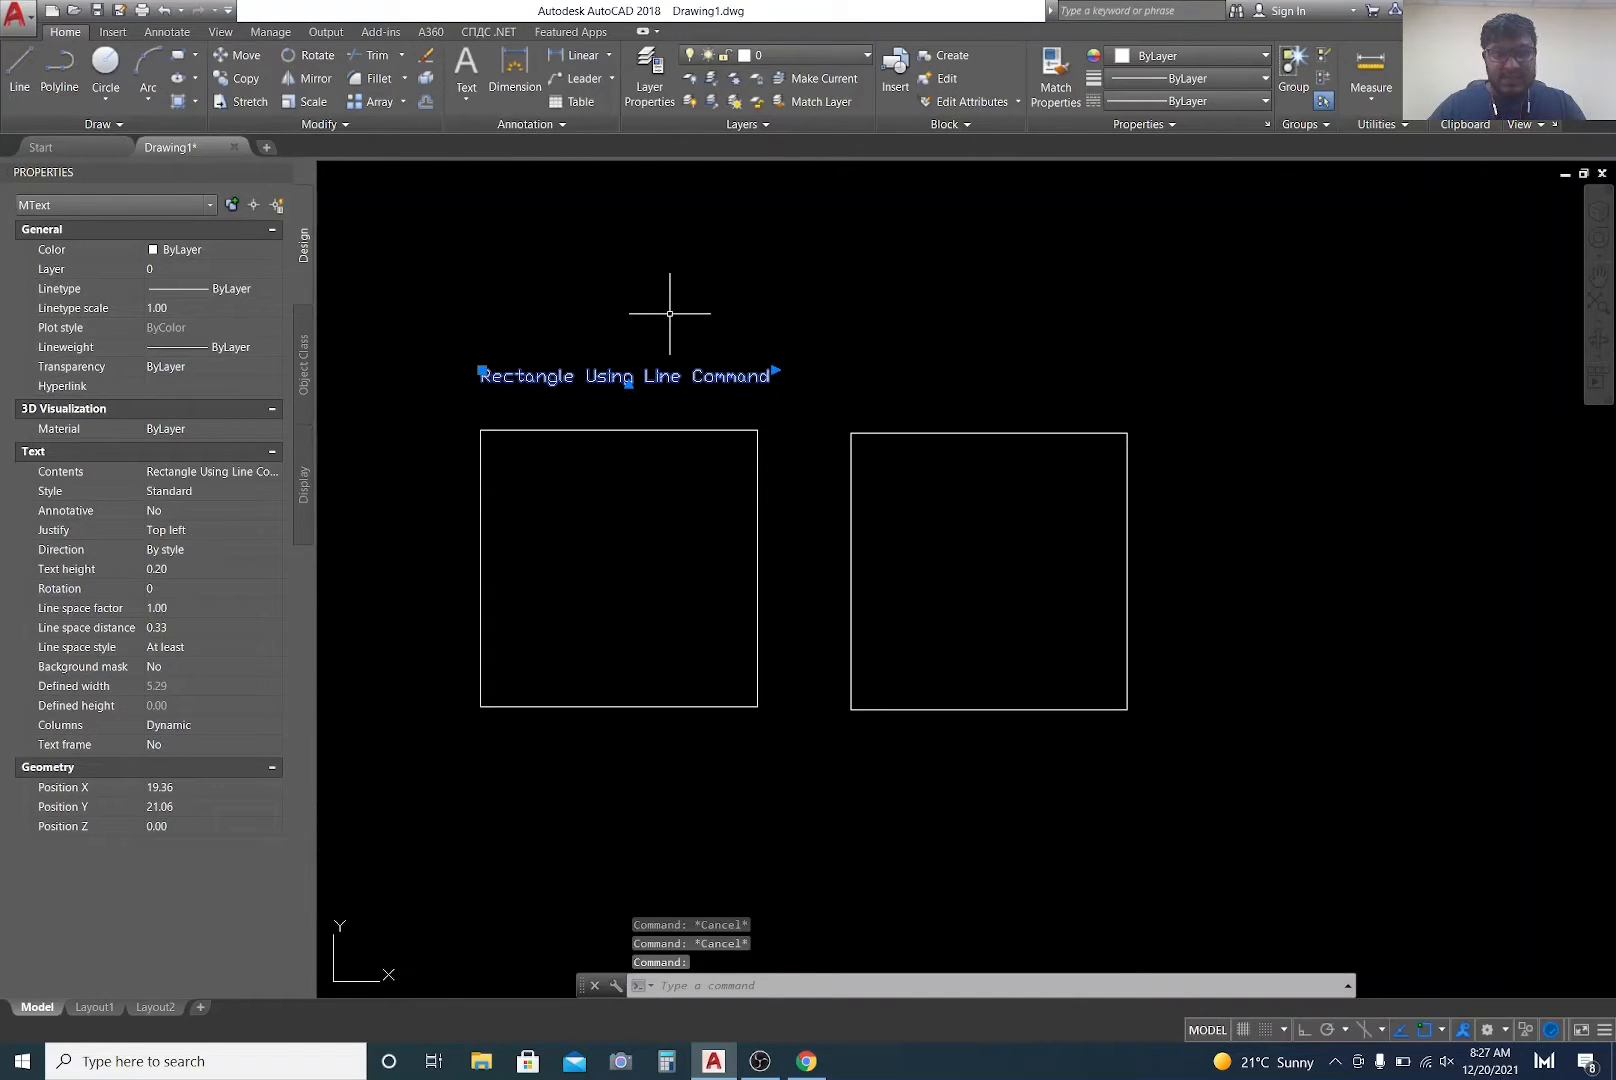
type("c")
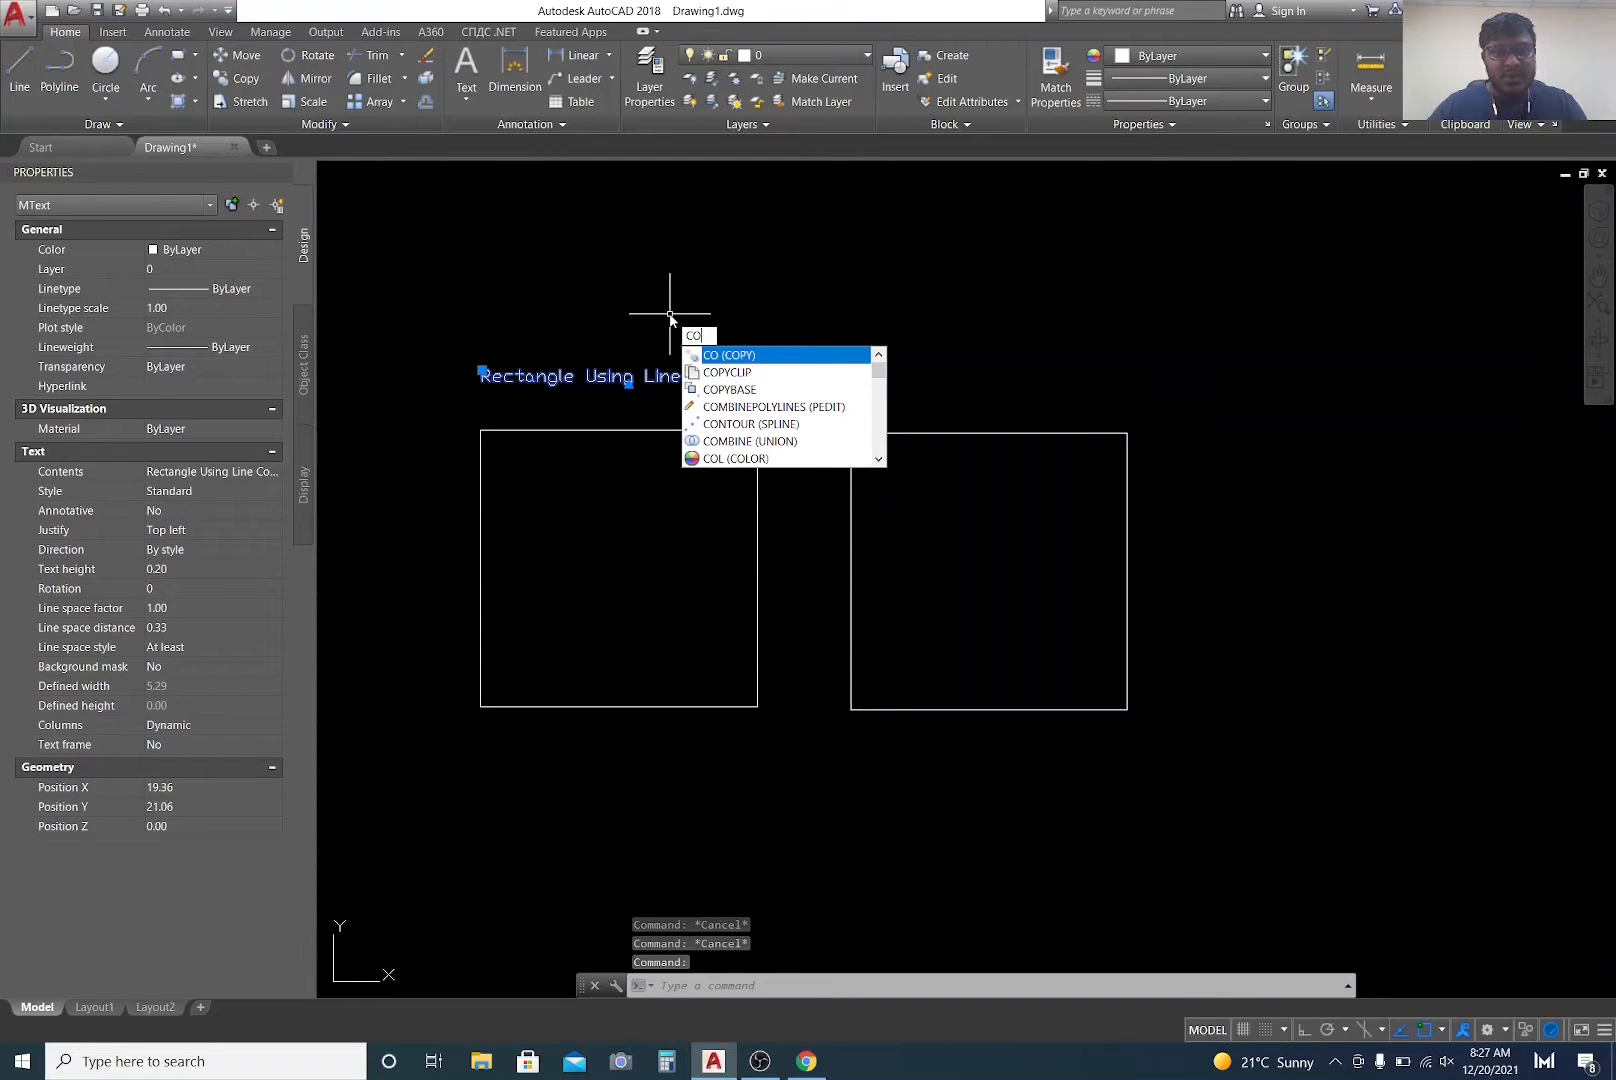
key("Escape")
key("Escape")
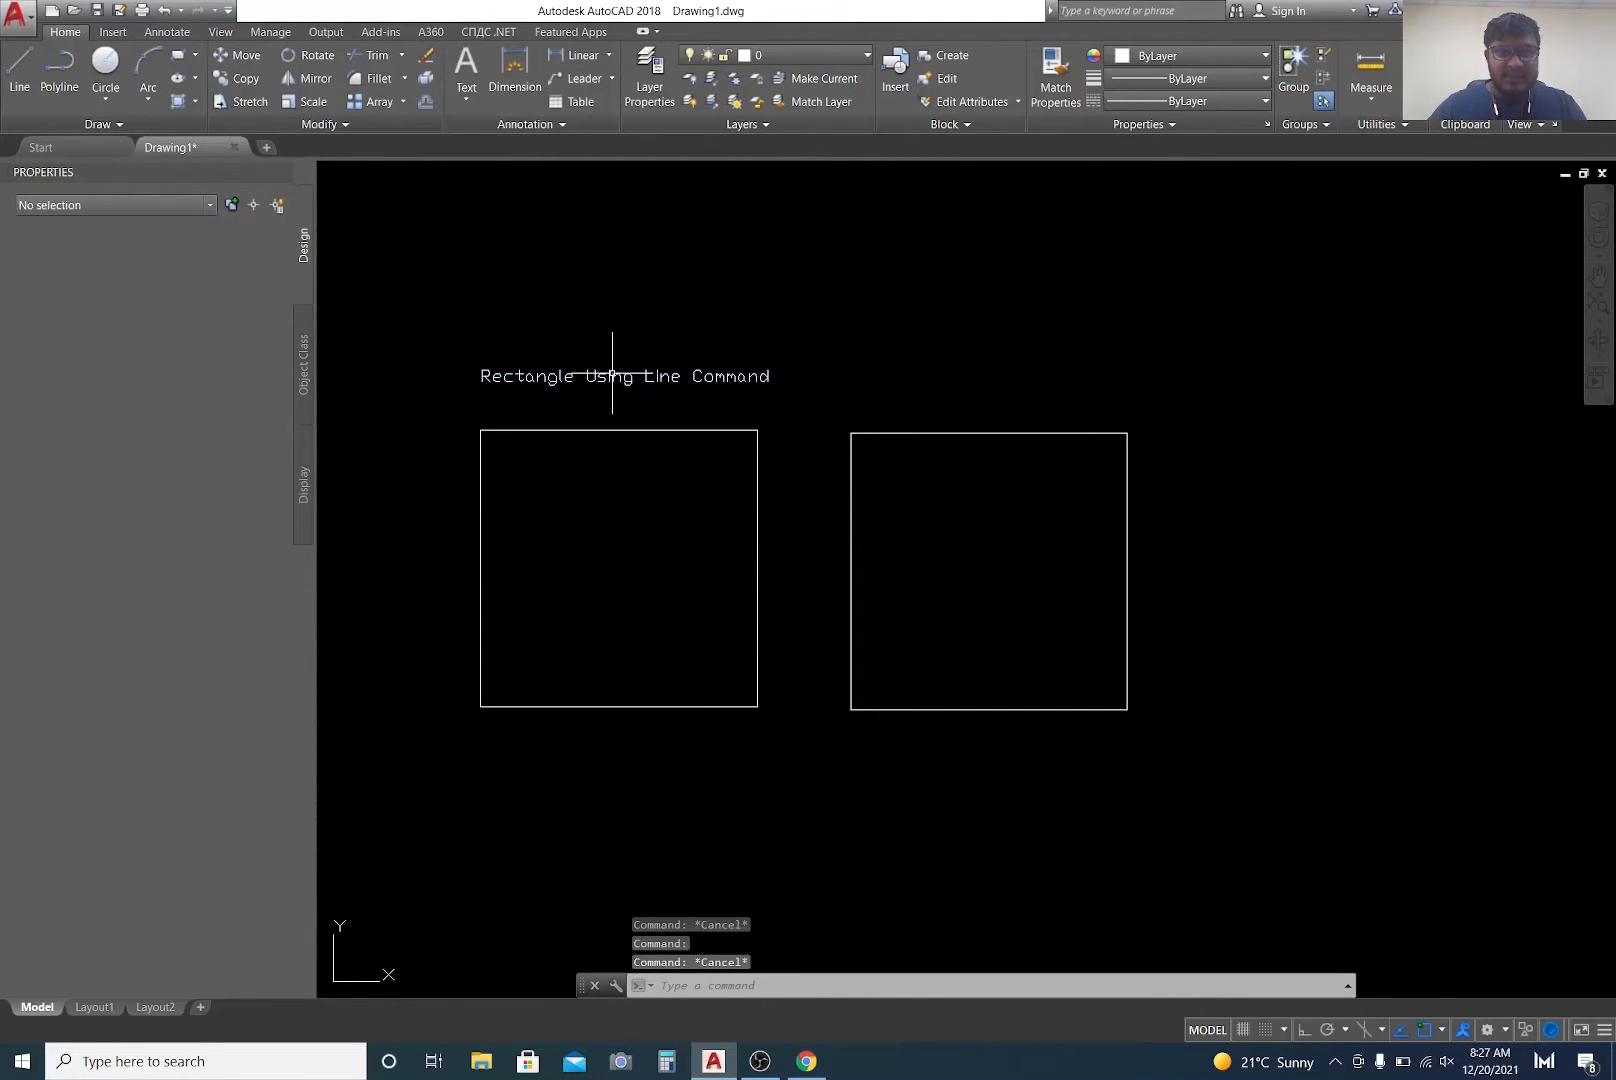
Step: Enable all object snap modes in the drafting settings during a Copy of the label, and cancel that copy
left_click(612, 376)
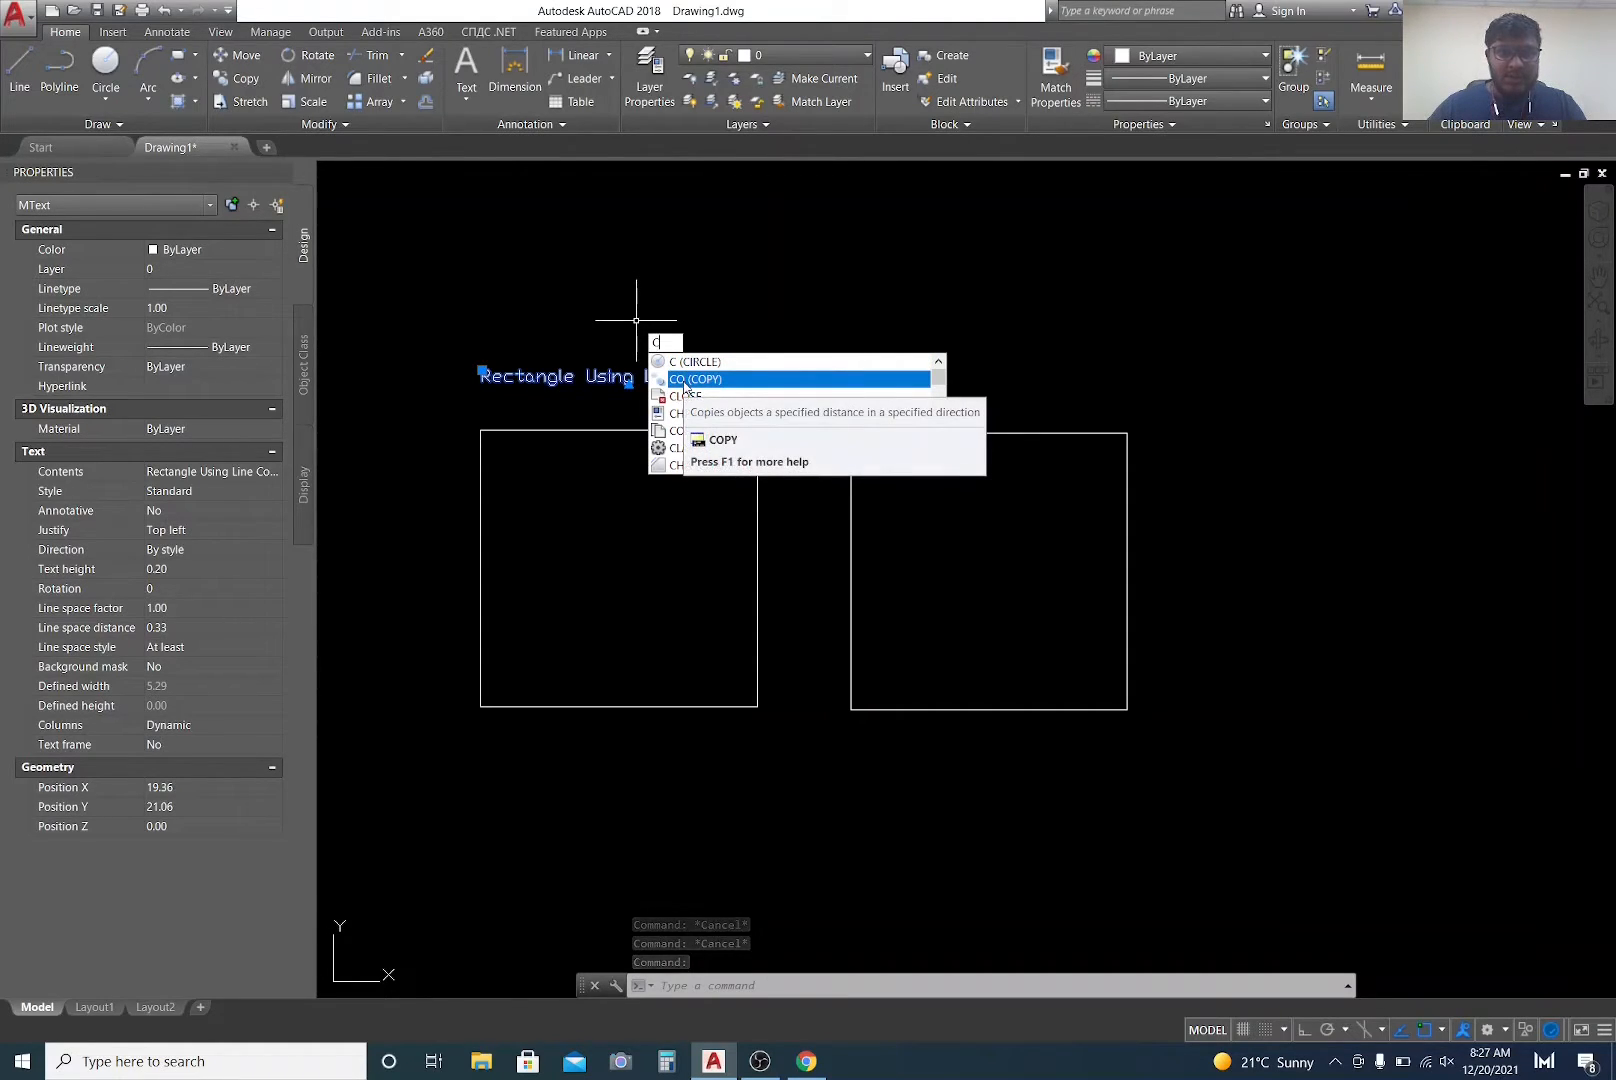
key("Escape")
type("co")
key("Return")
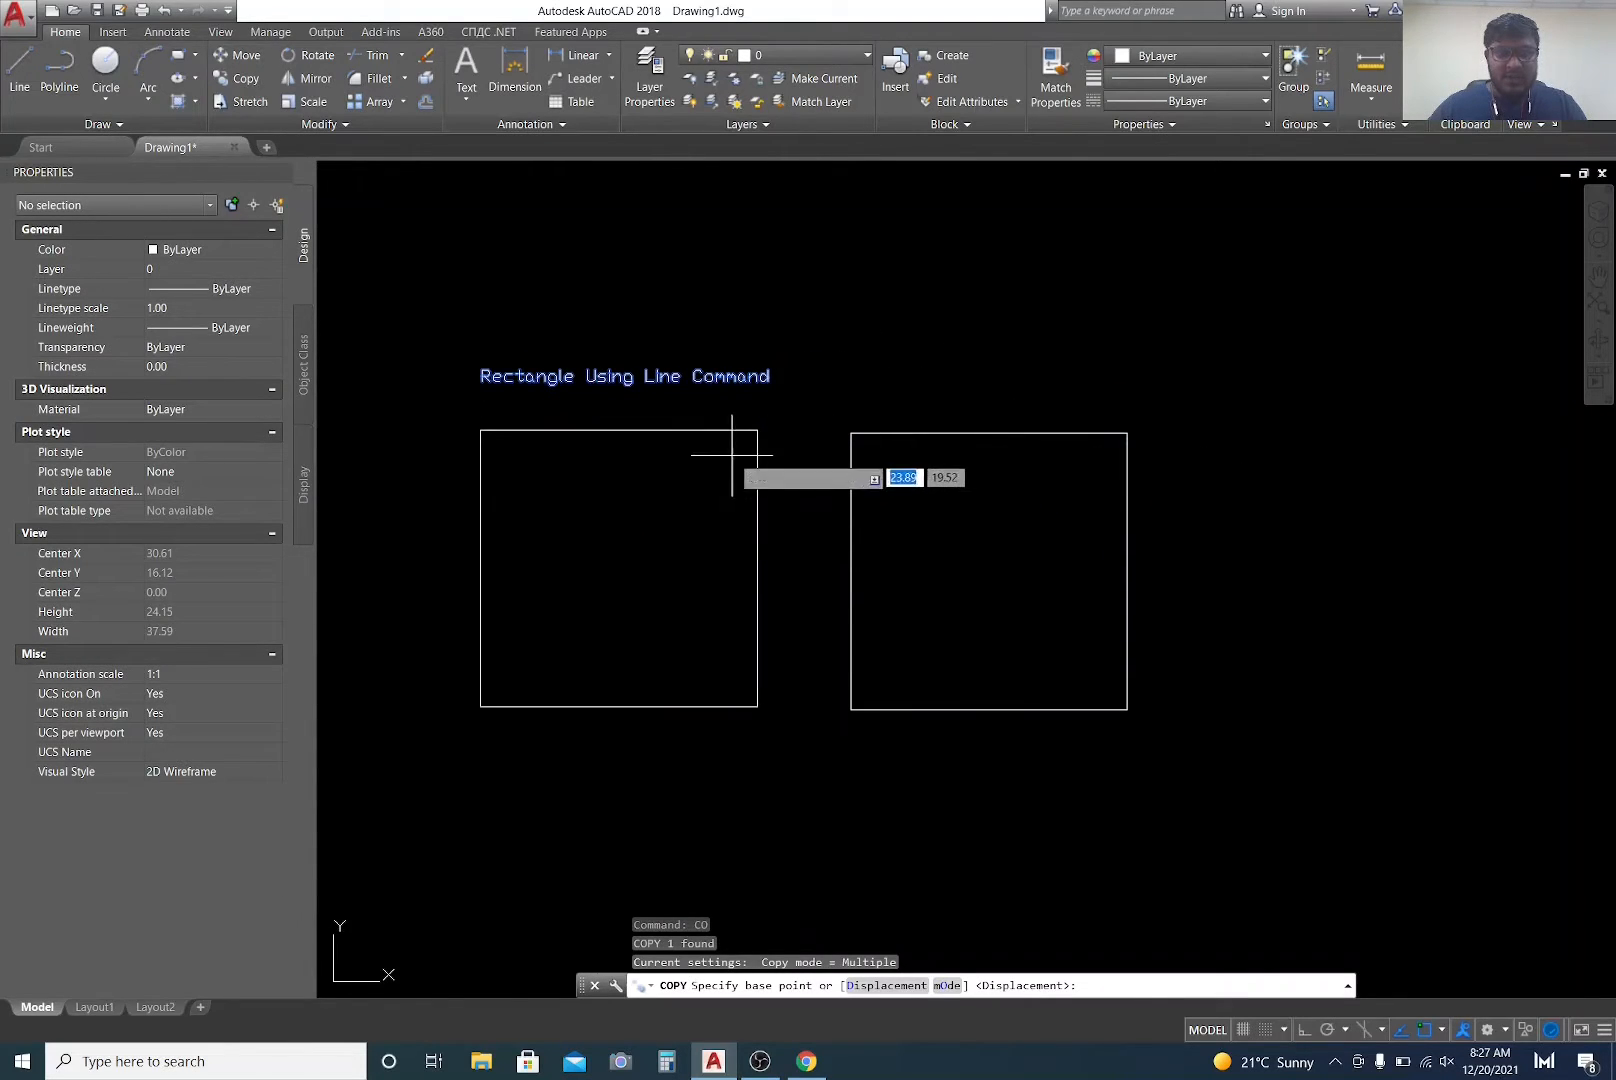
left_click(1441, 1030)
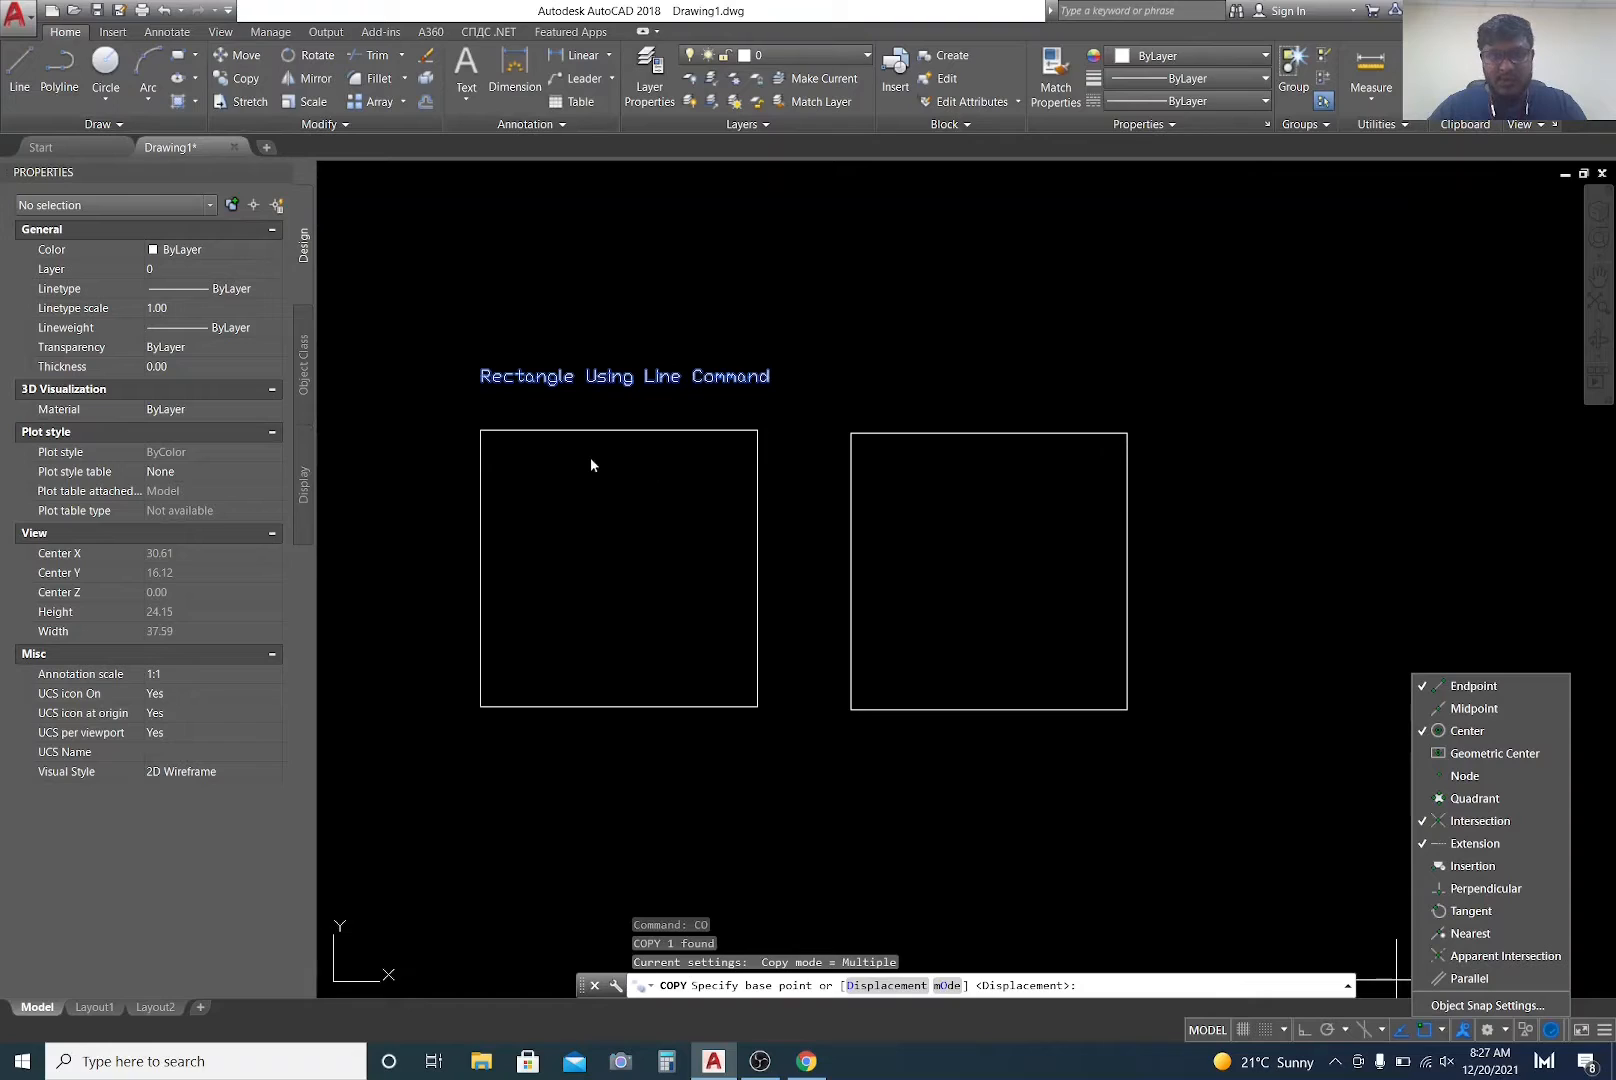
left_click(1462, 1006)
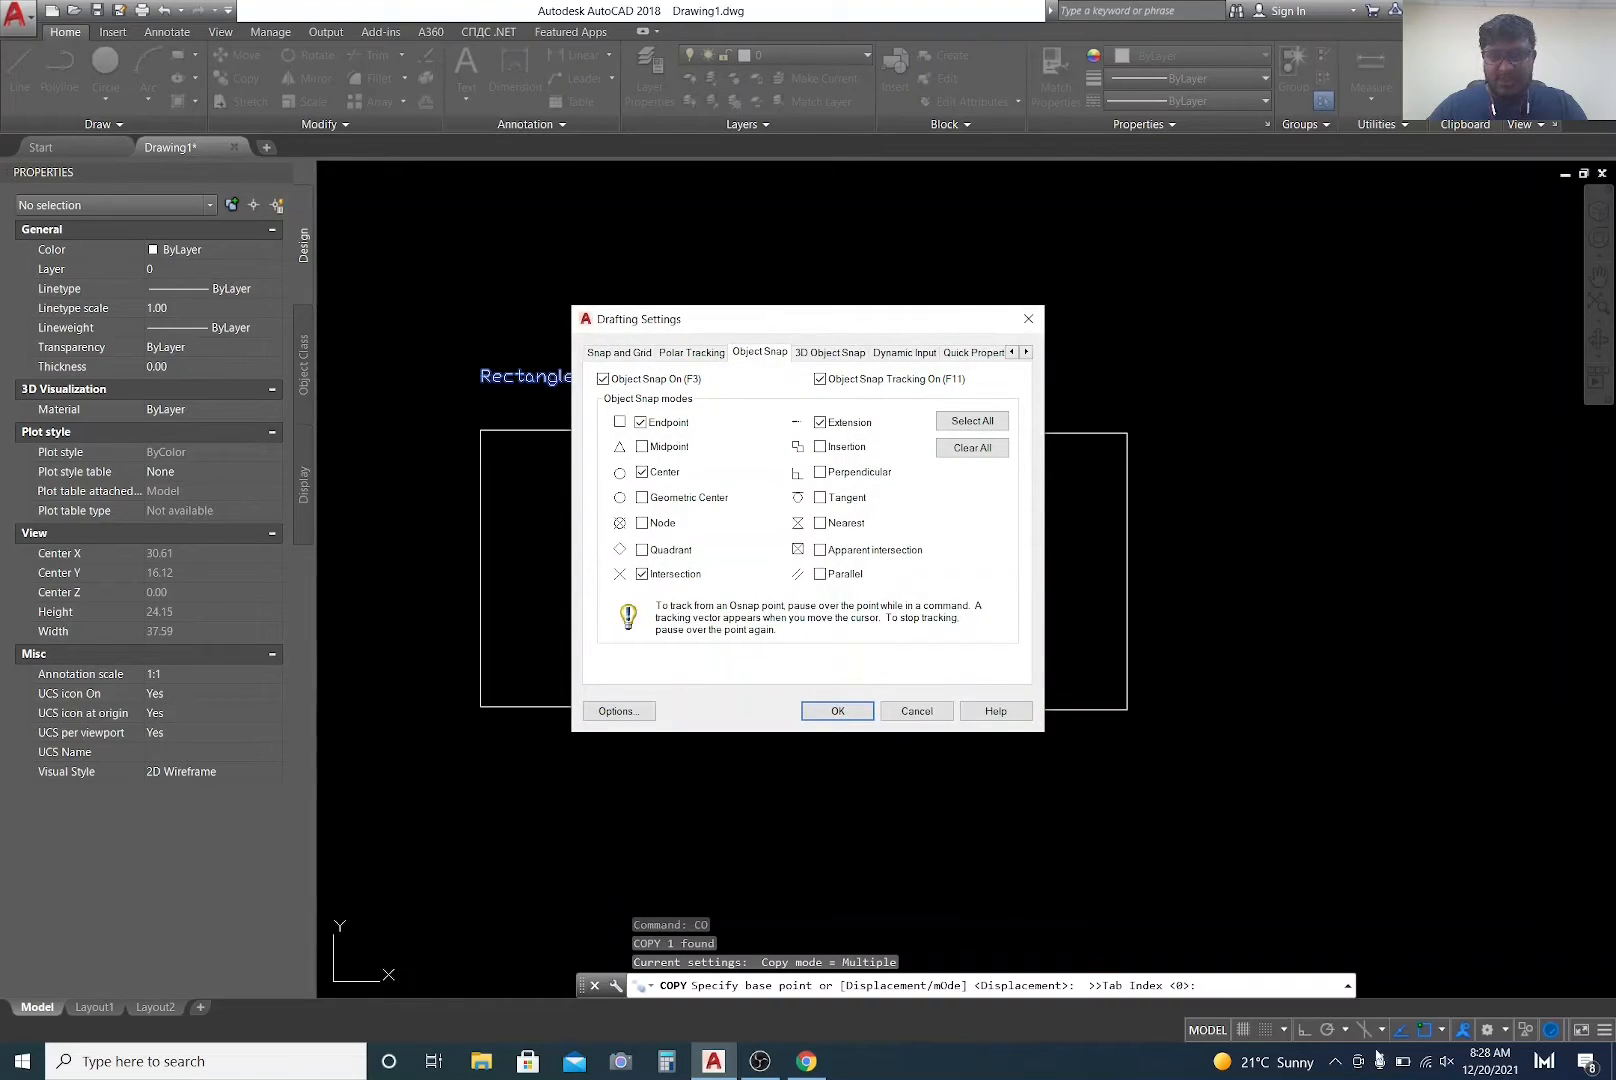
left_click(987, 428)
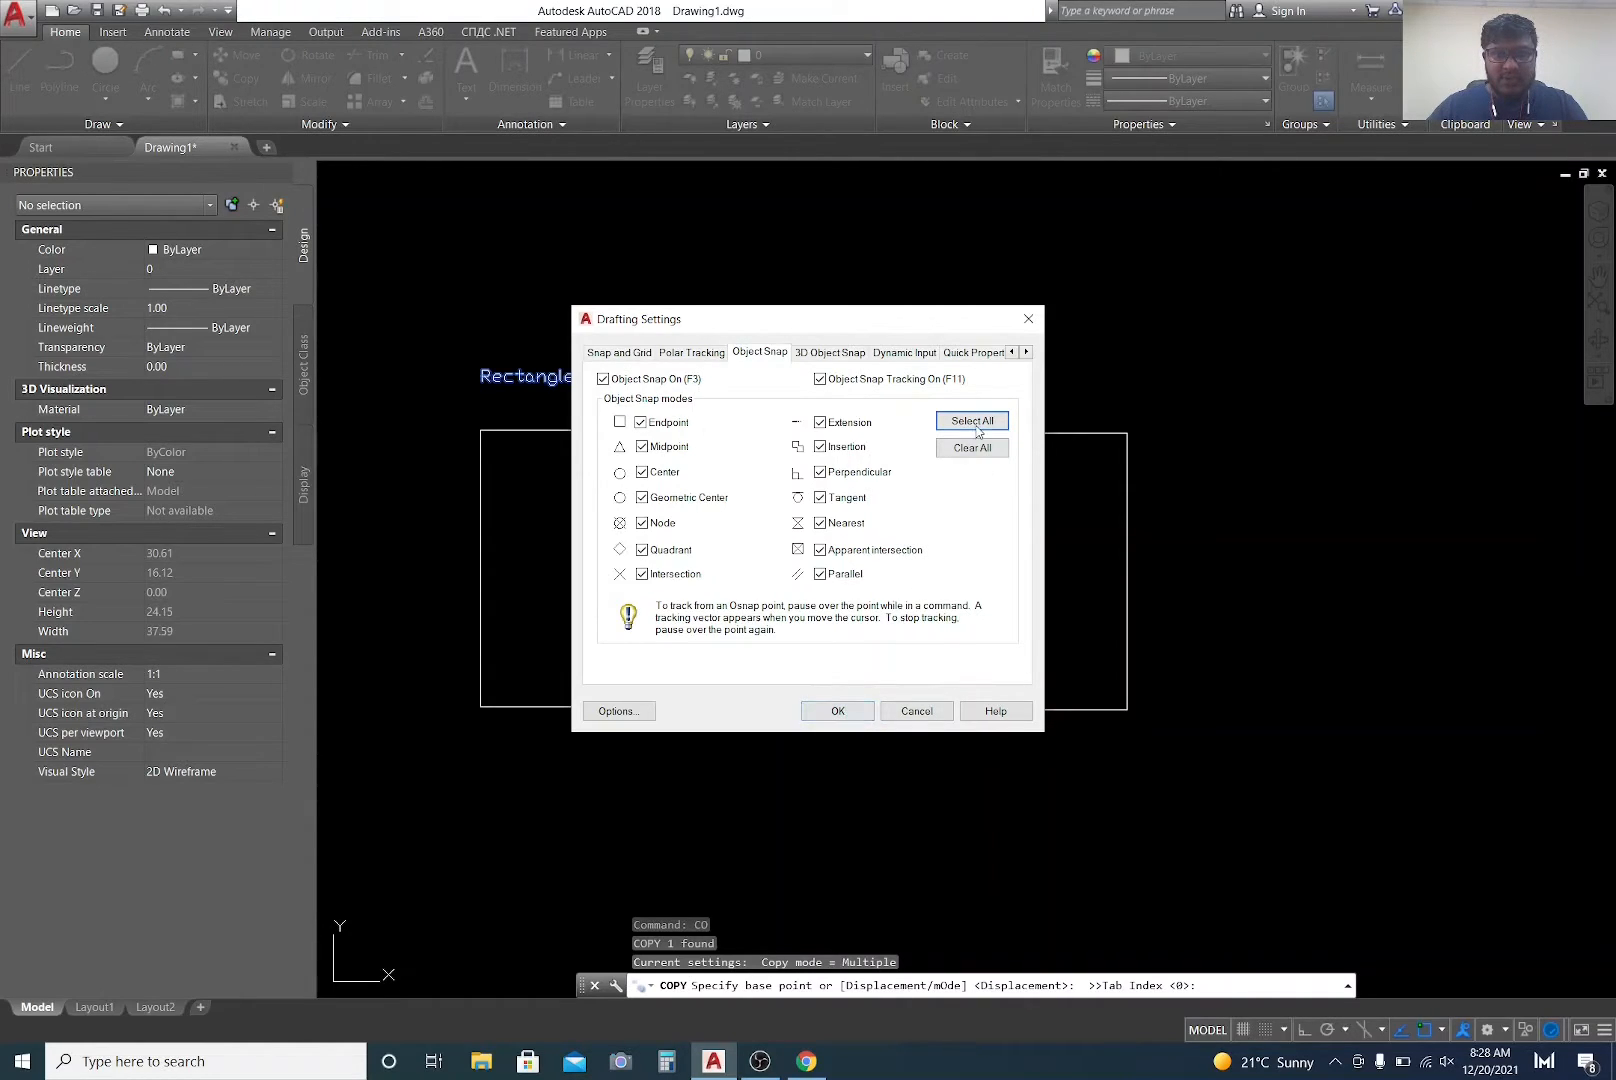
left_click(840, 710)
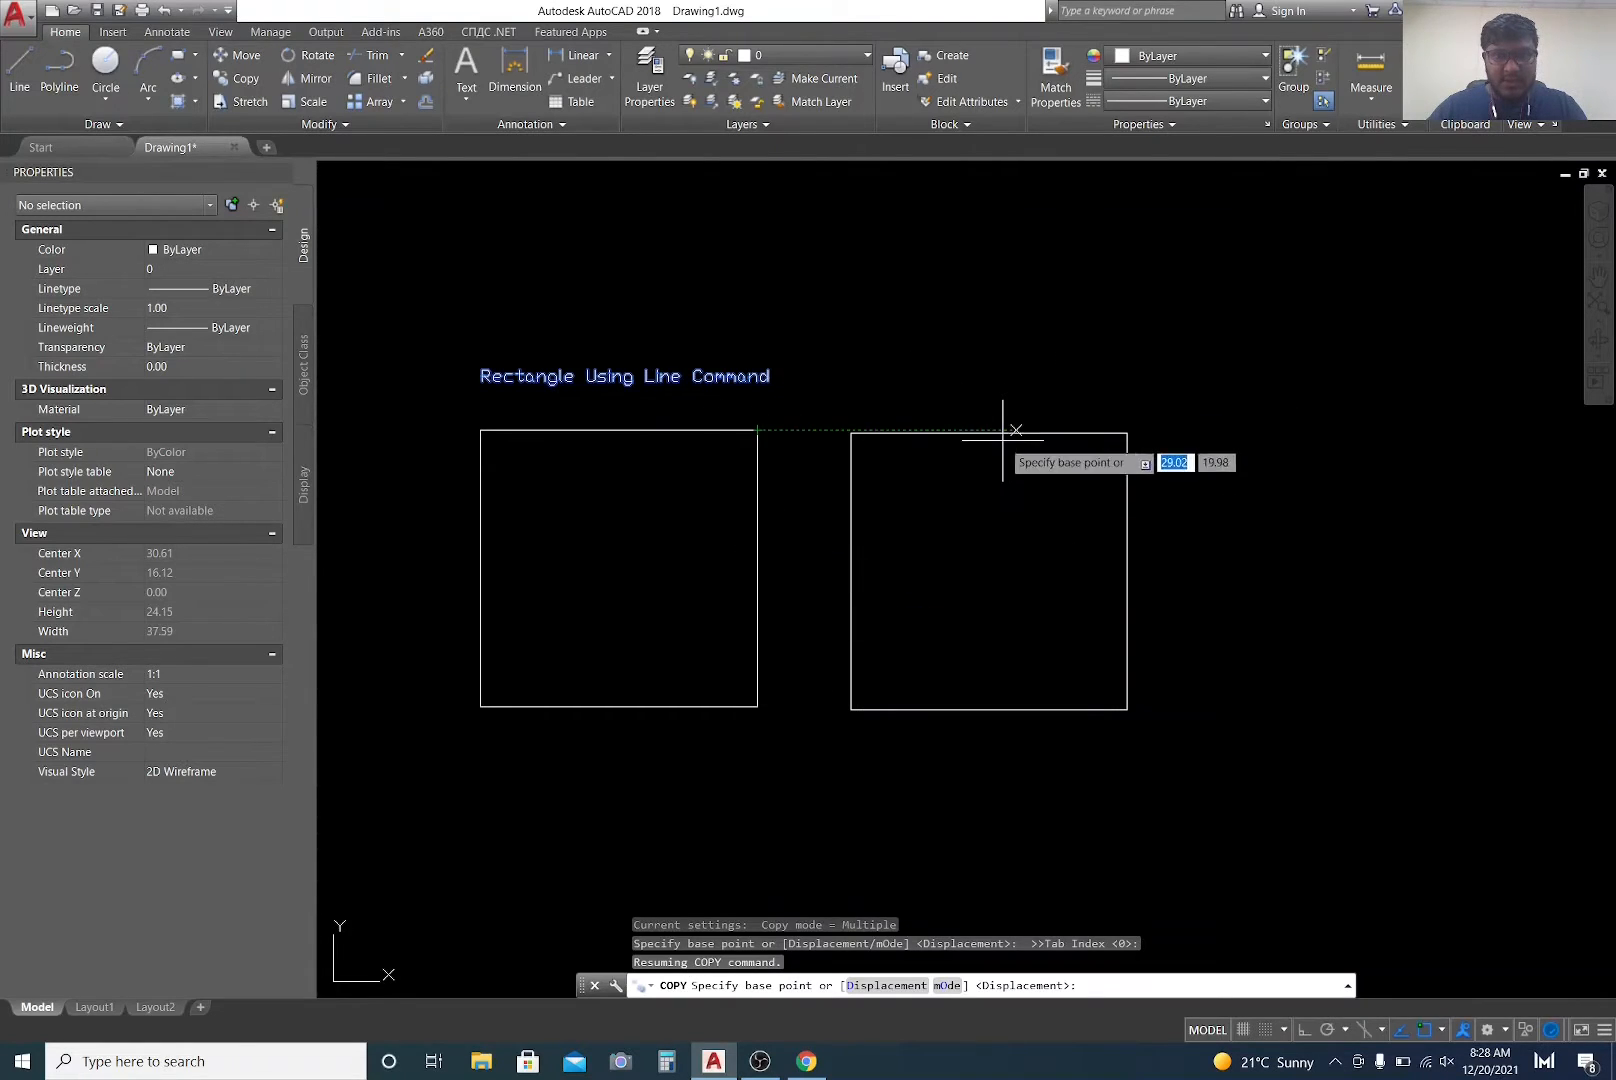
left_click(616, 572)
key("Escape")
Step: Copy the label from the left square's upper-right corner to the polyline square's upper-right corner
left_click(707, 375)
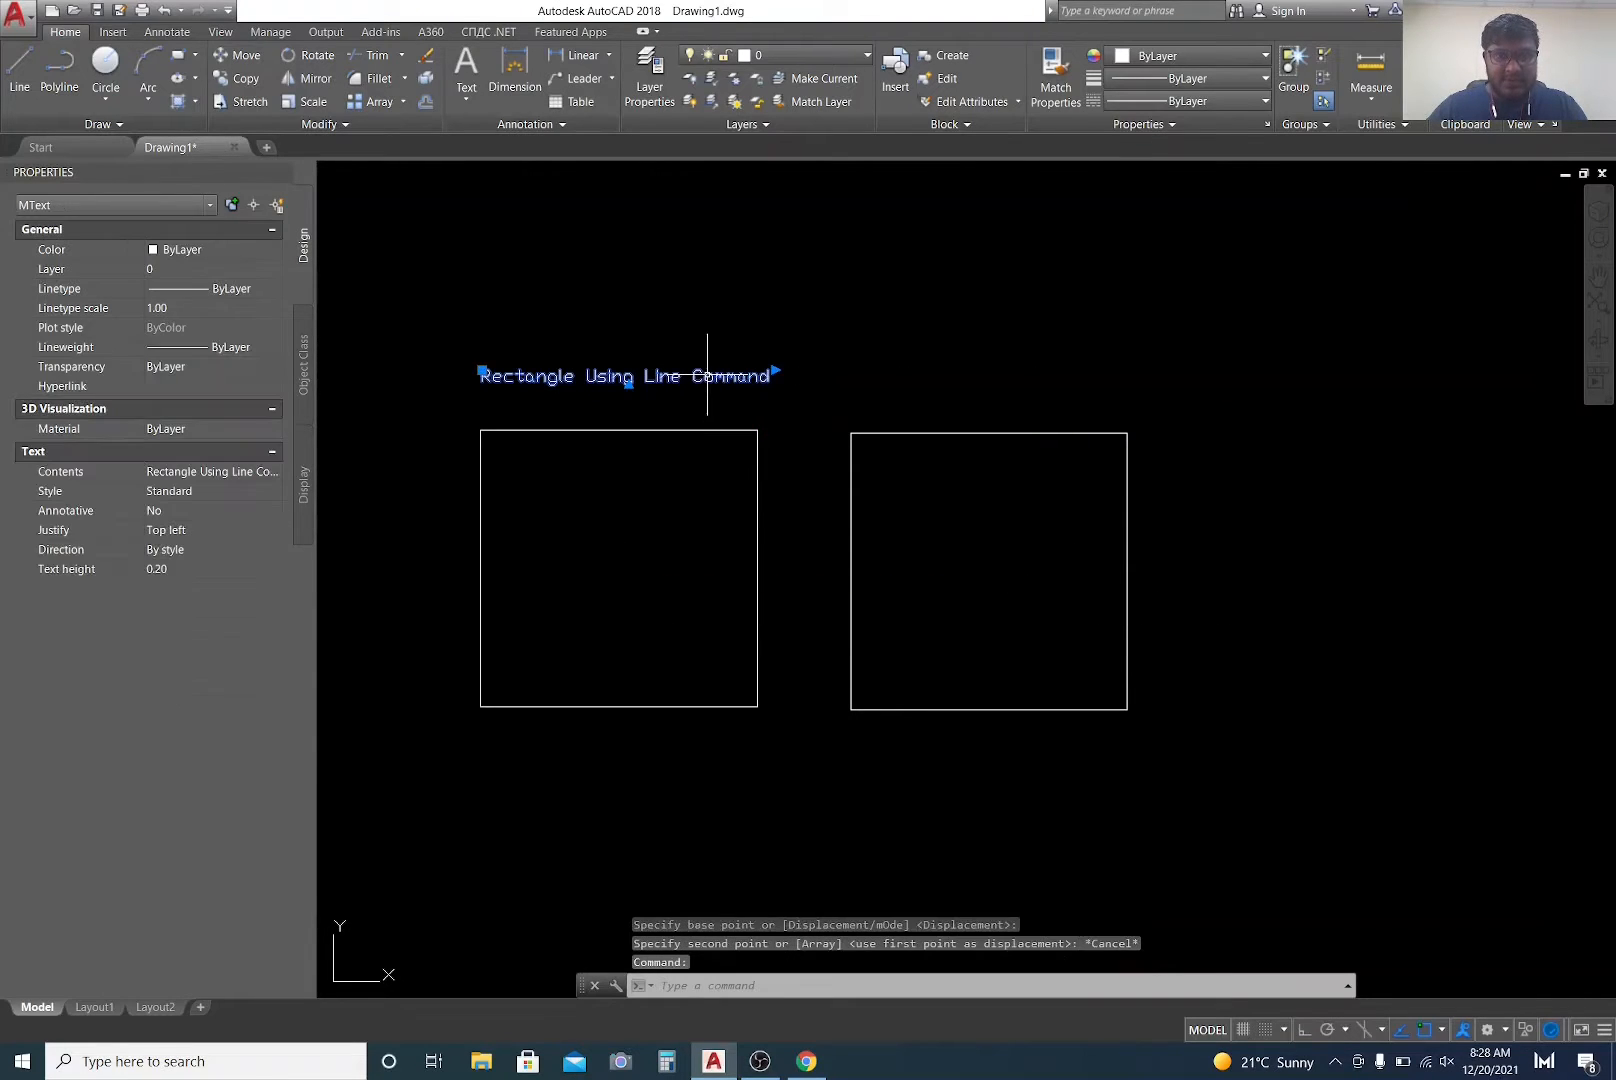
type("co")
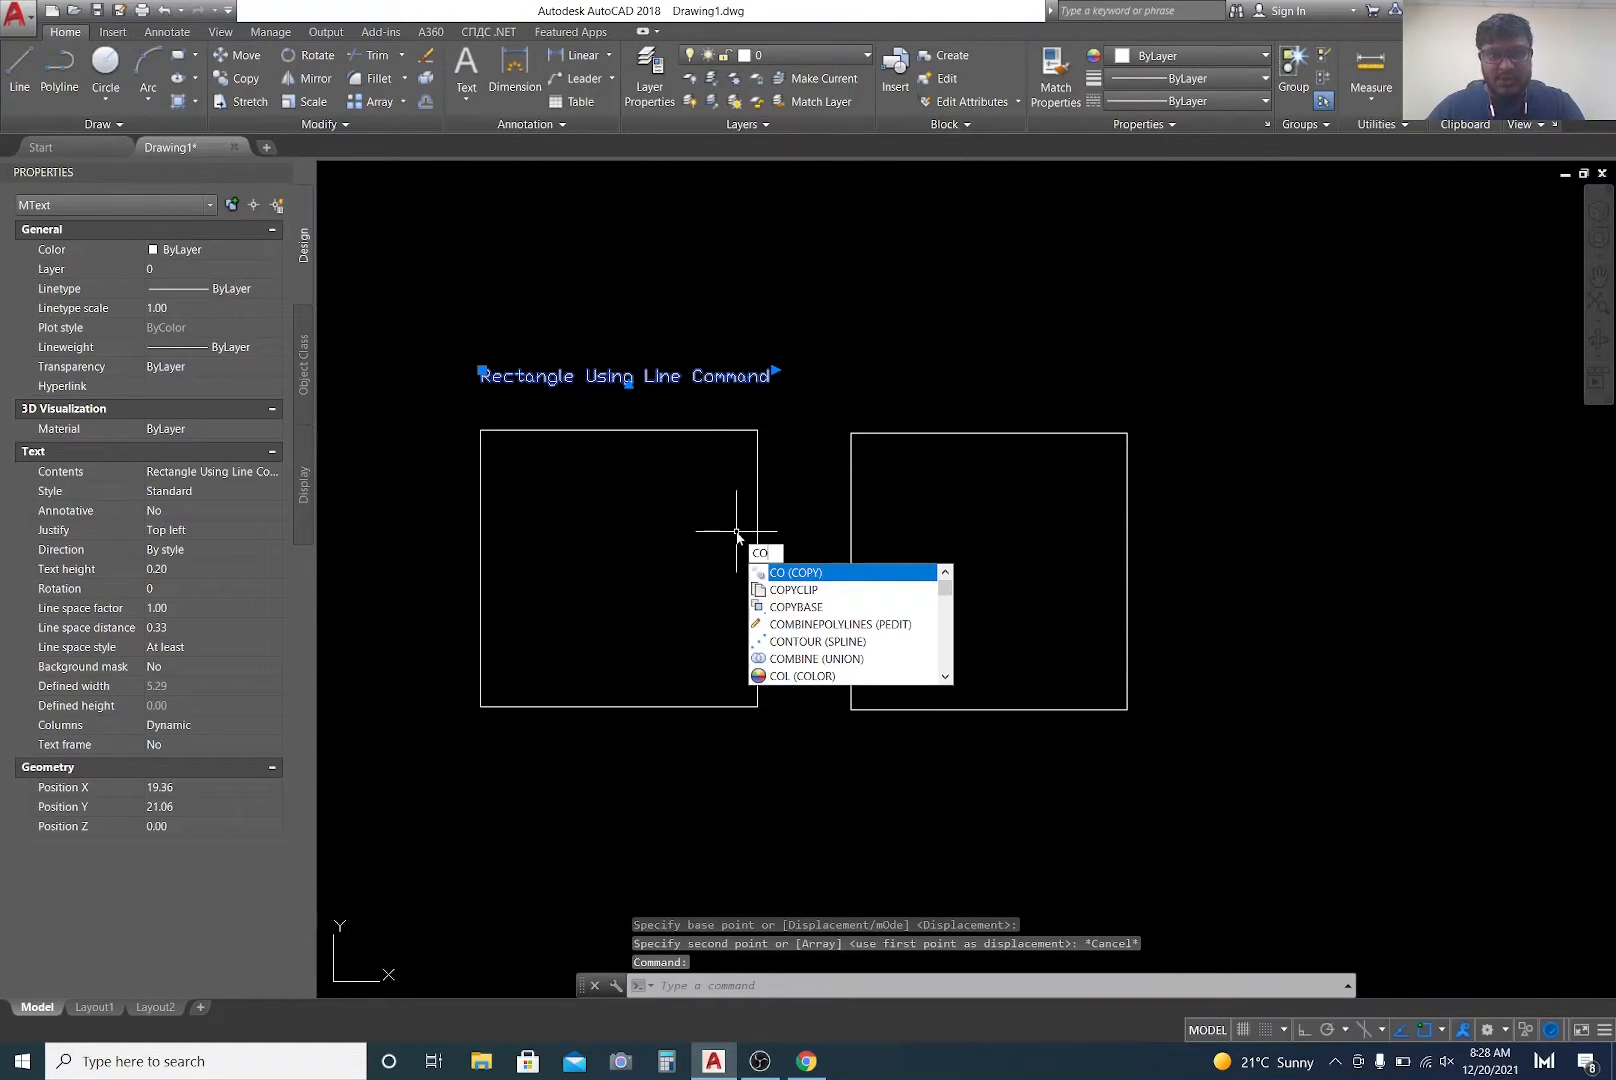
key("Return")
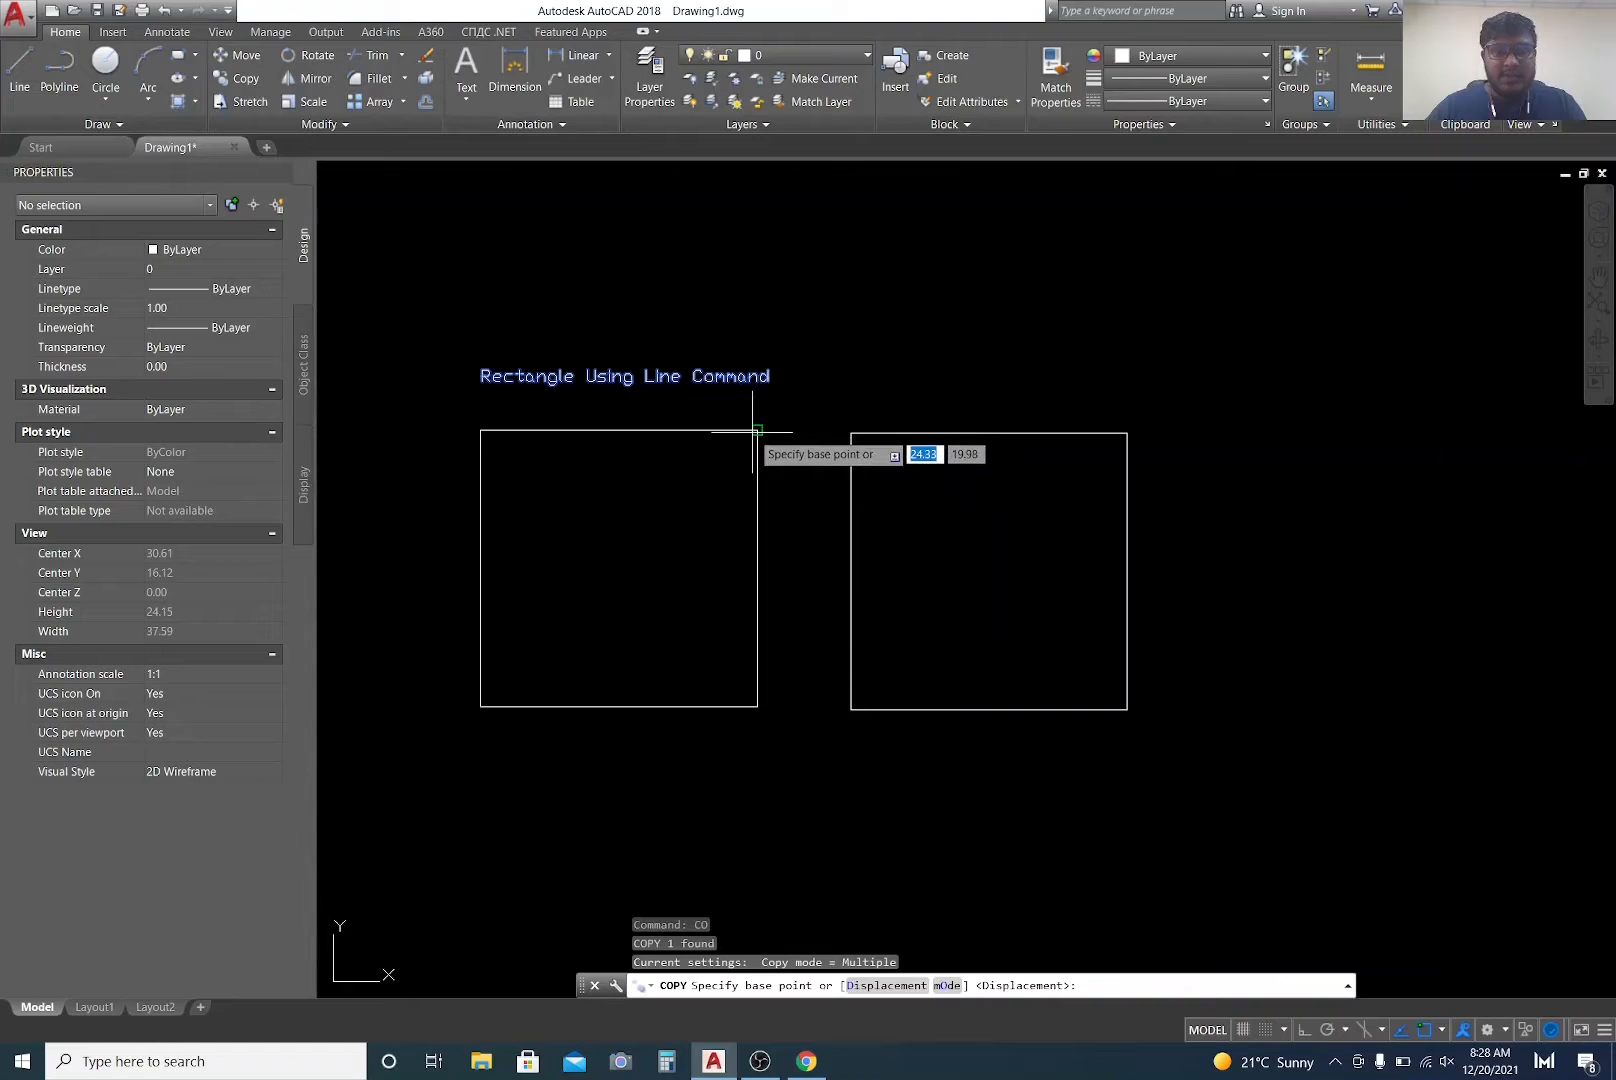
left_click(757, 430)
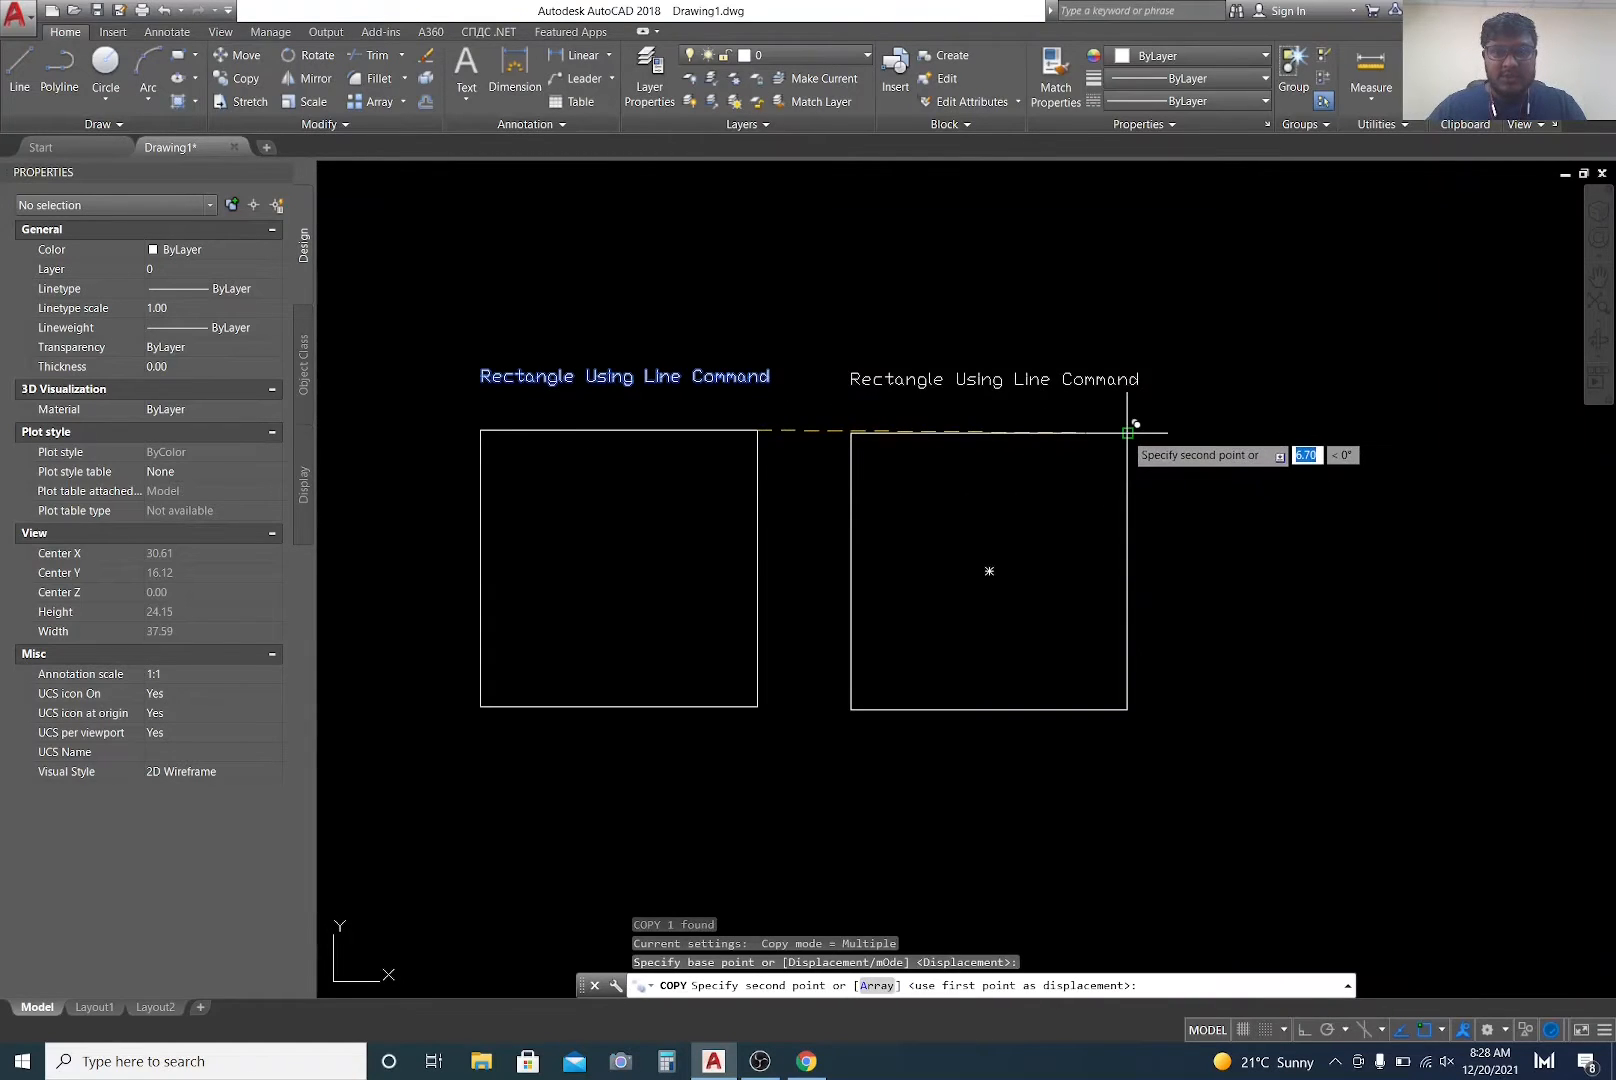
key("Escape")
key("Escape")
key("Escape")
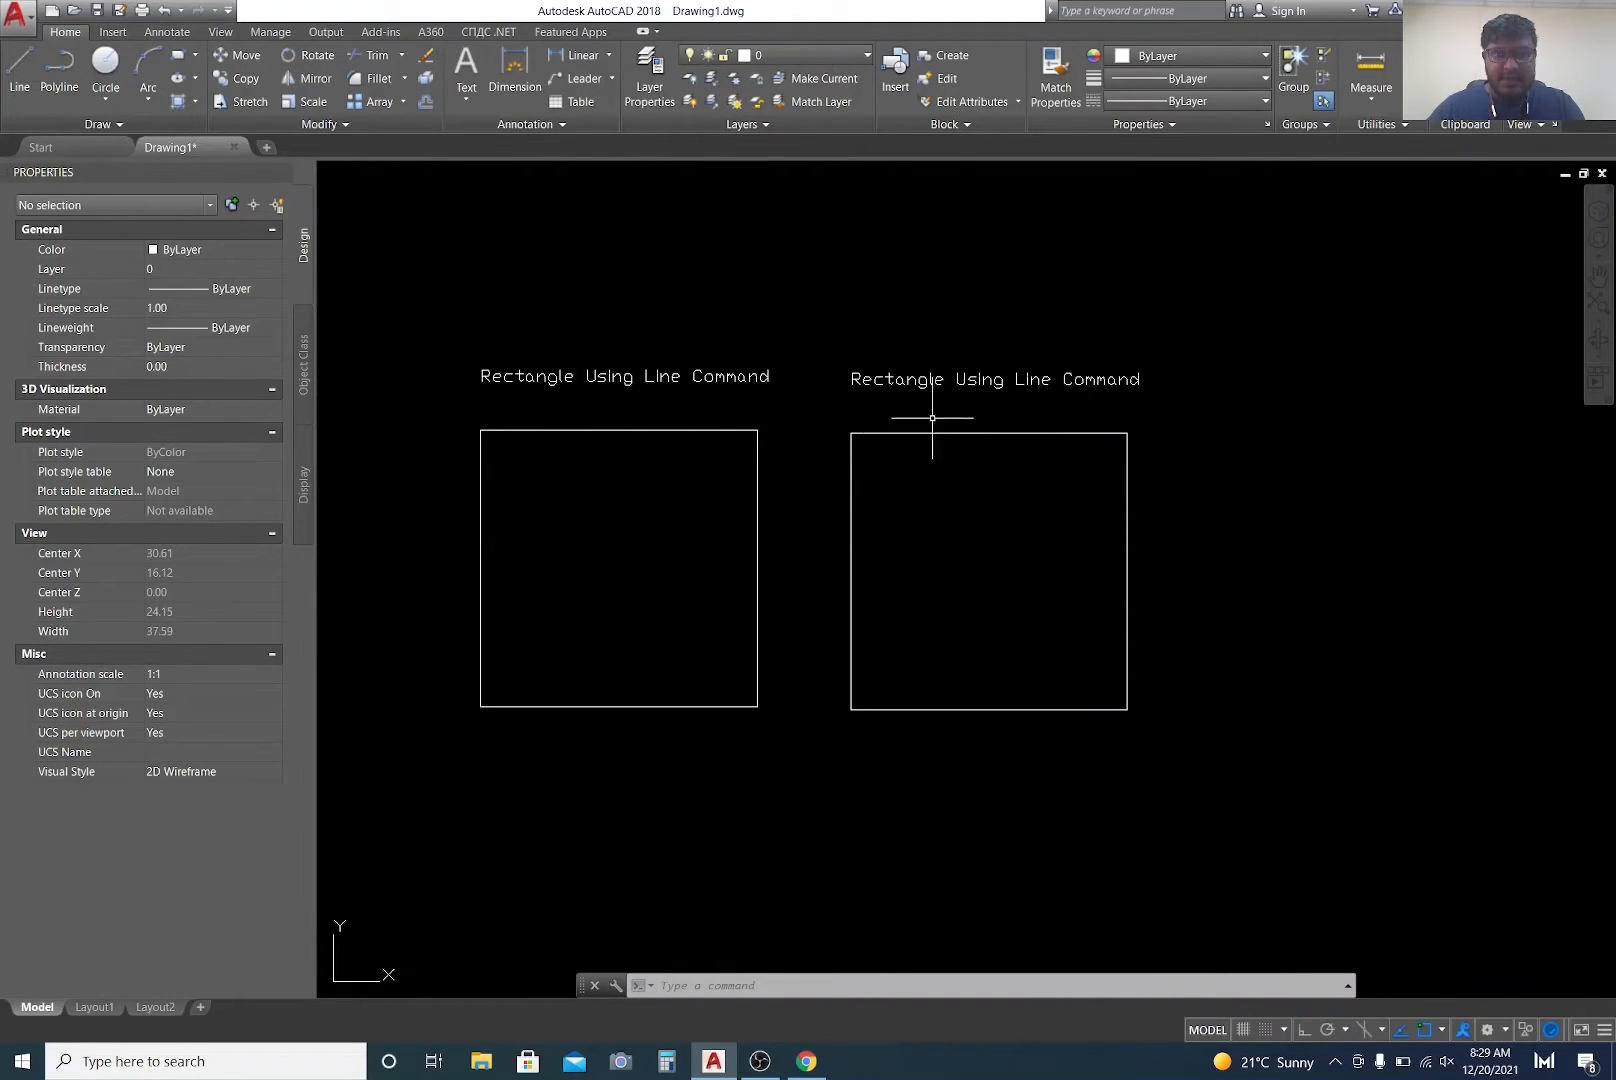
Step: Edit the copied label to read "Rectangle Using Polyline Line Command" by inserting the word "Polyline" before "Line"
left_click(1035, 370)
key("Escape")
left_click(1034, 381)
double_click(1034, 381)
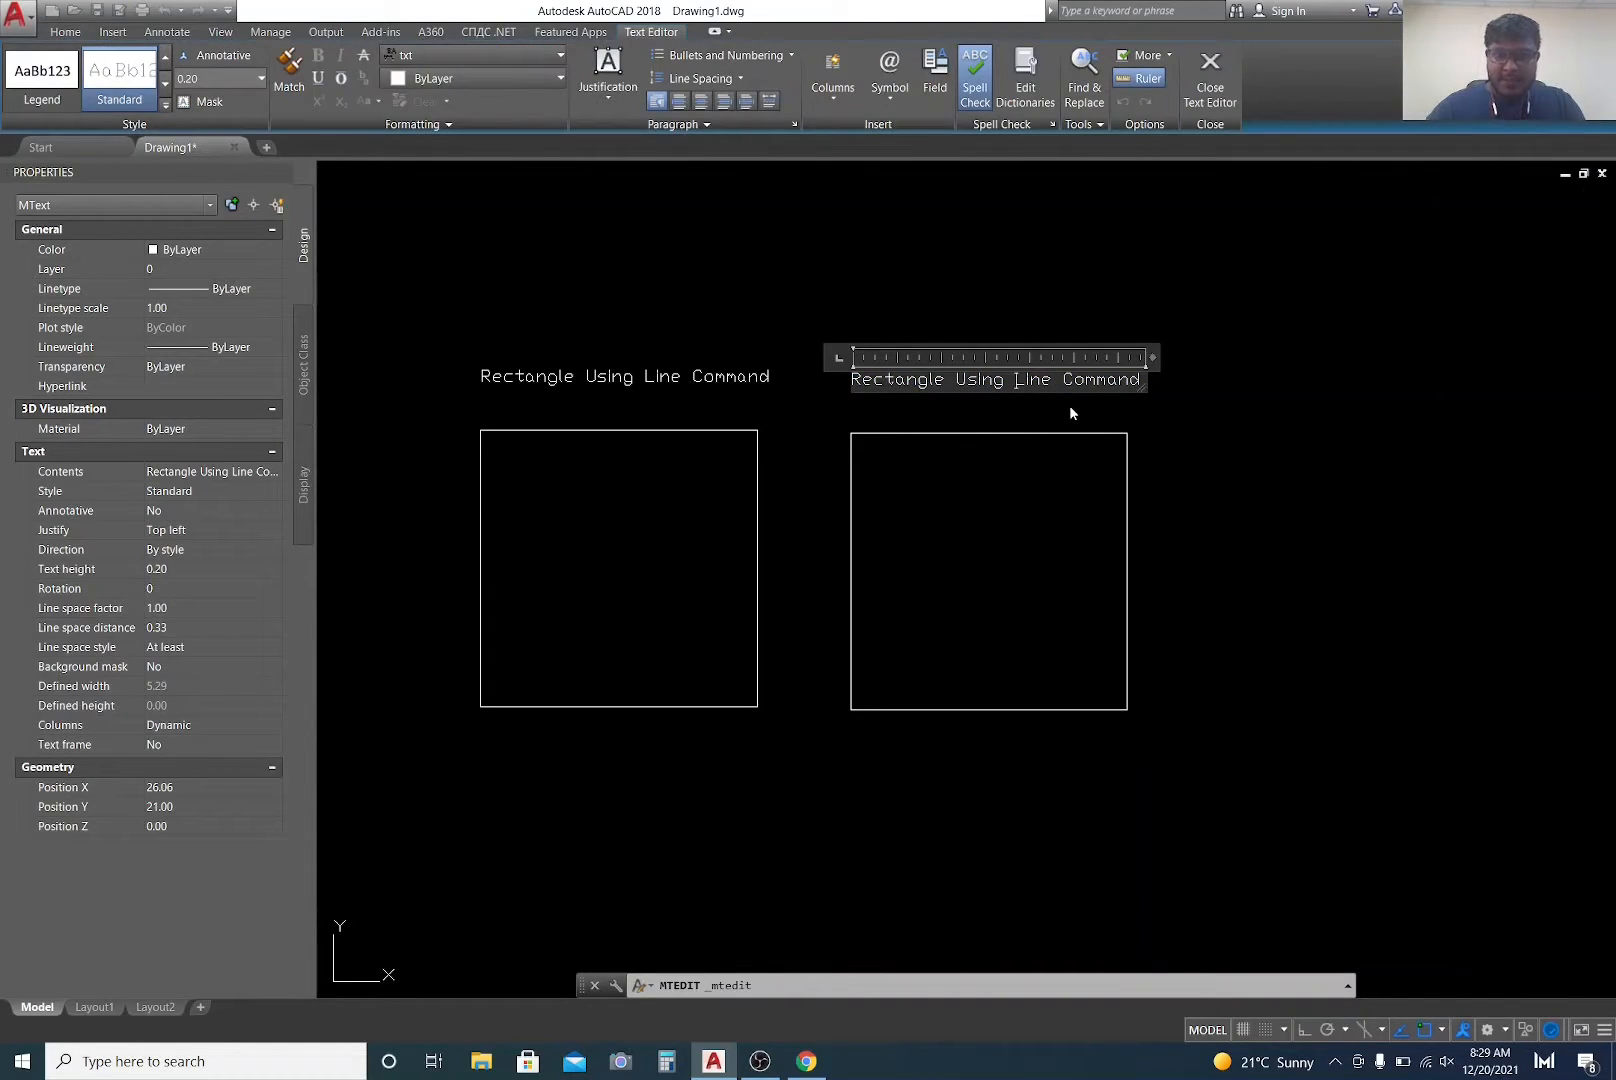
type("Poly")
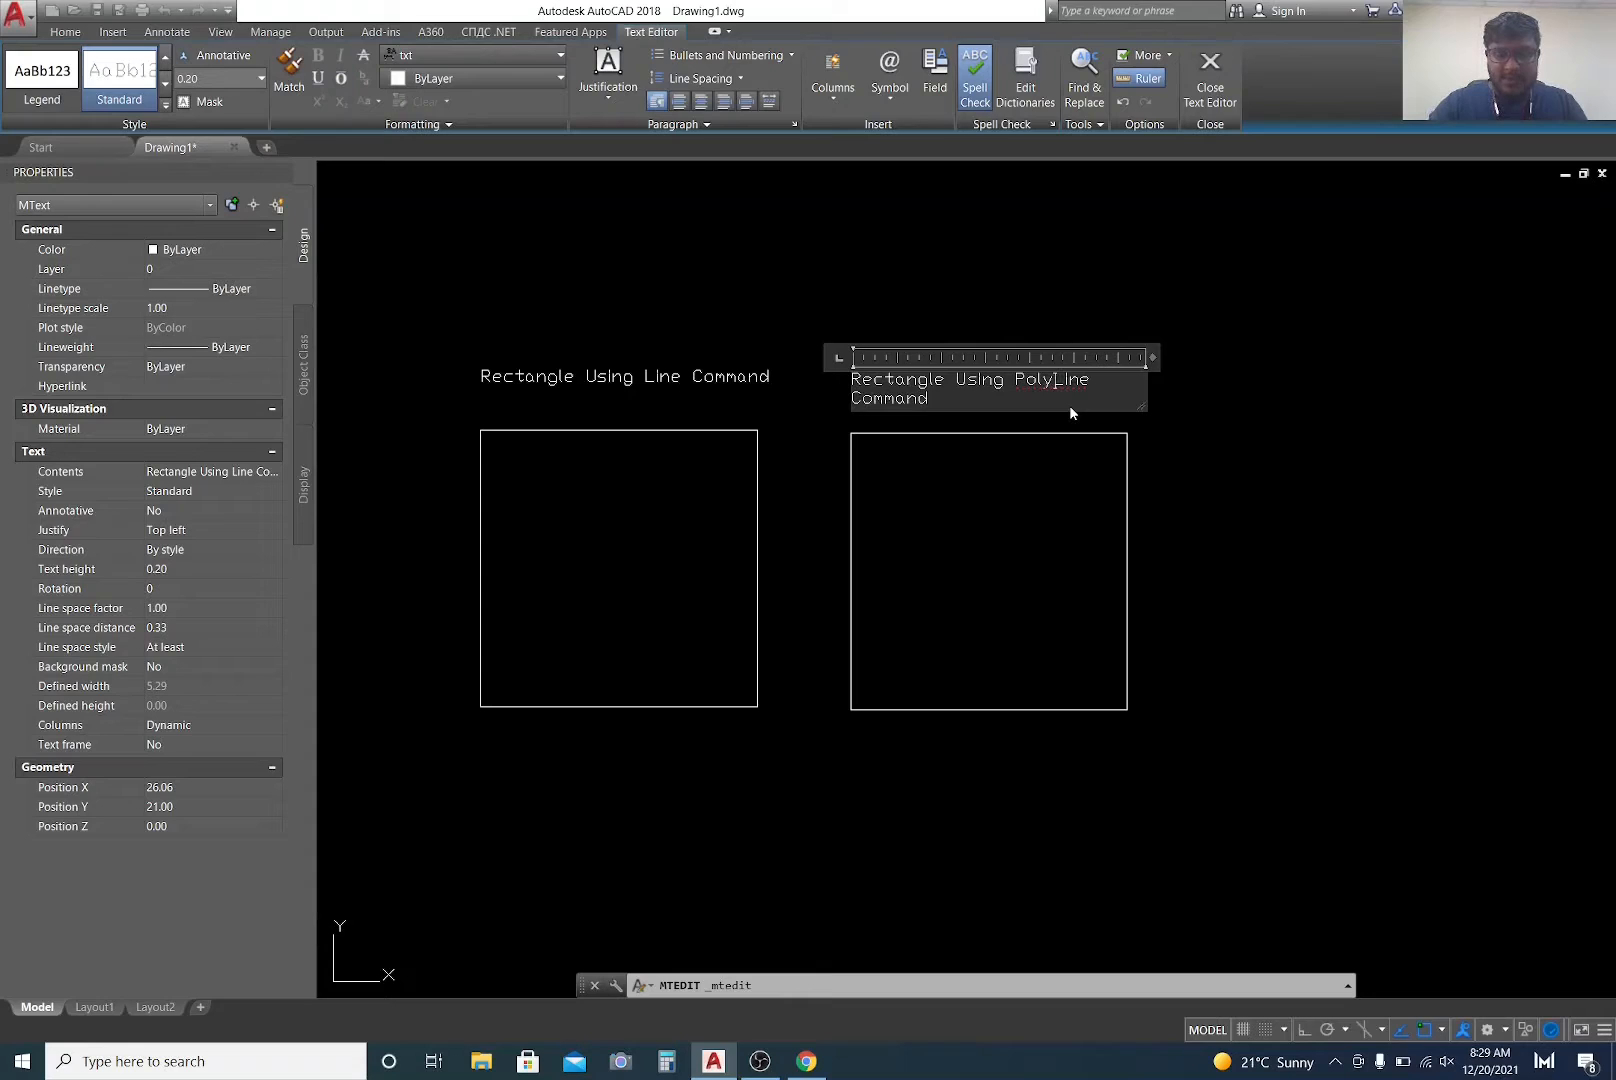
type("line")
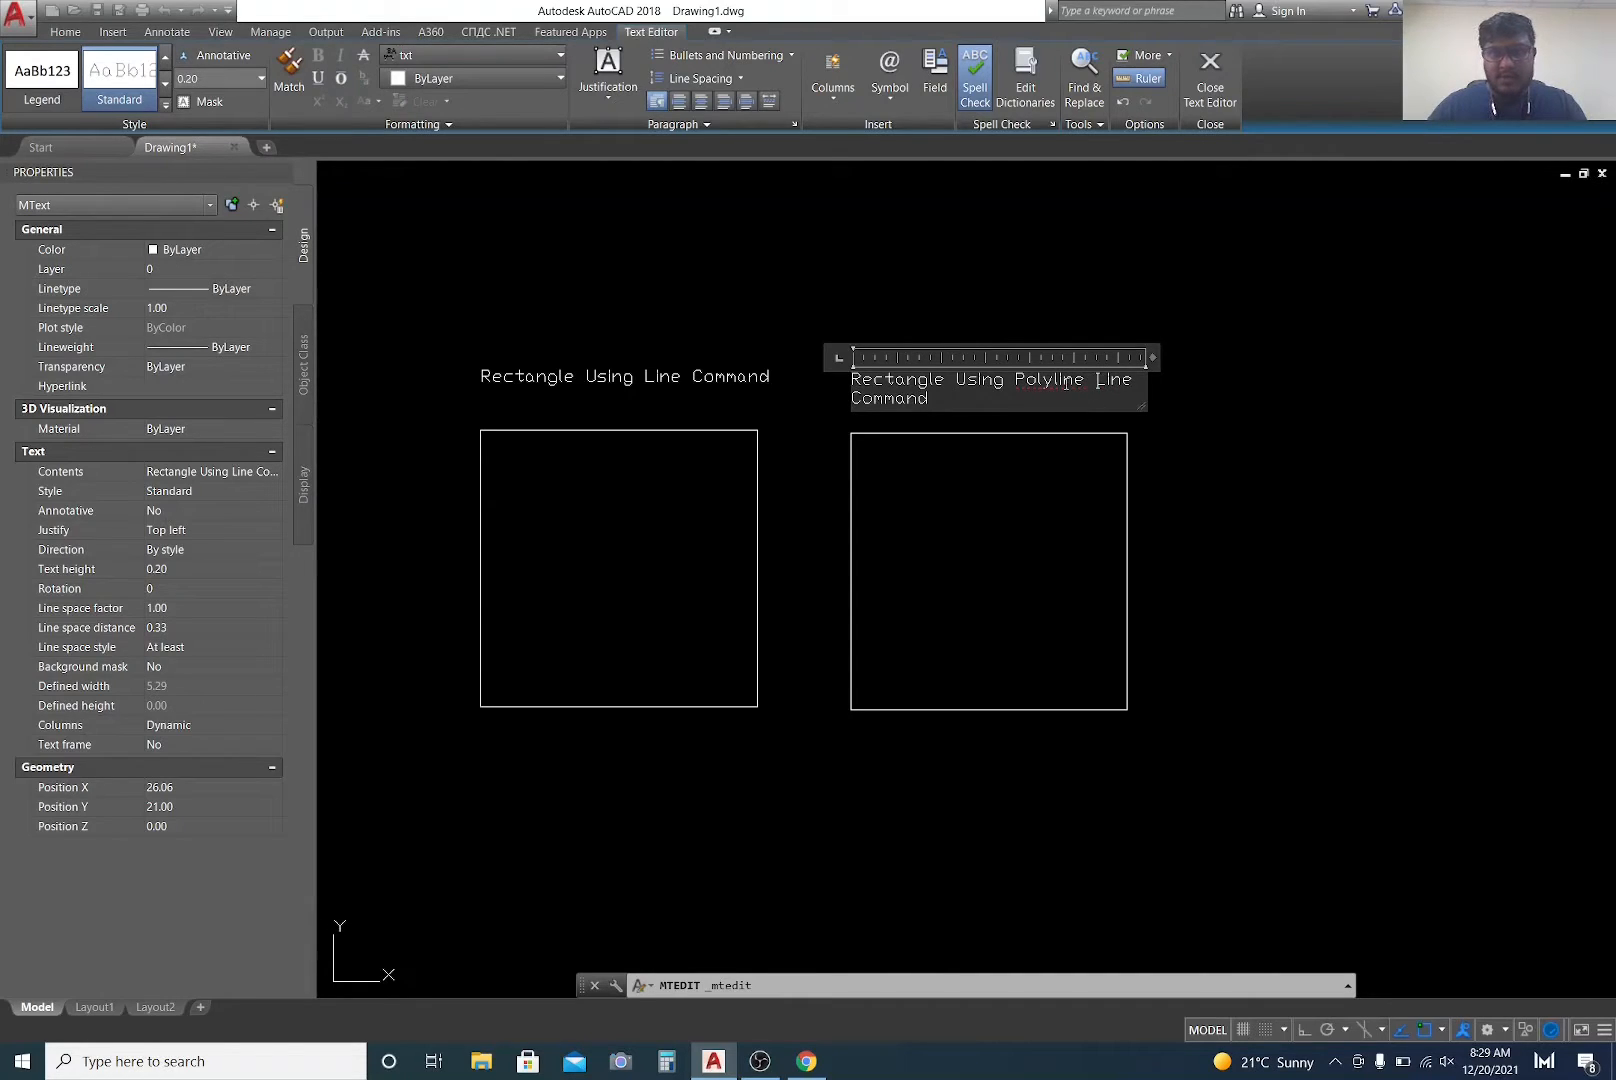
Step: Check the spelling suggestions for "Polyline" in the copied label and retype the letters "ly" in the word
right_click(1060, 384)
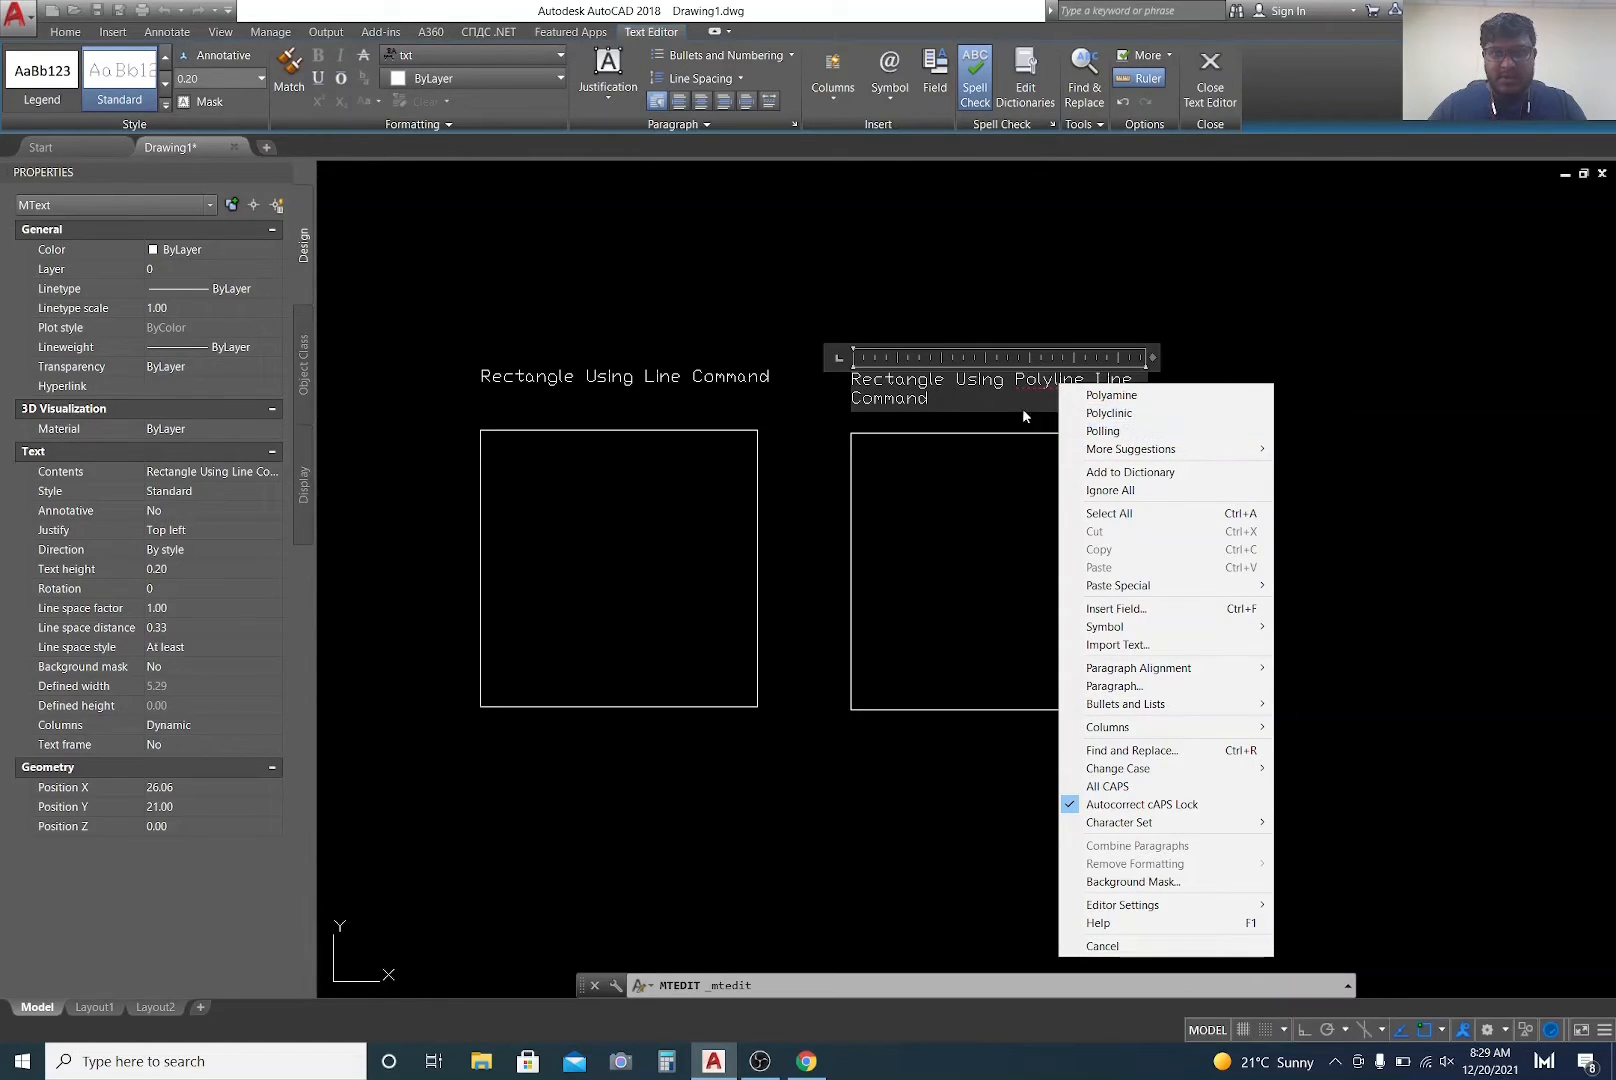
left_click(1058, 391)
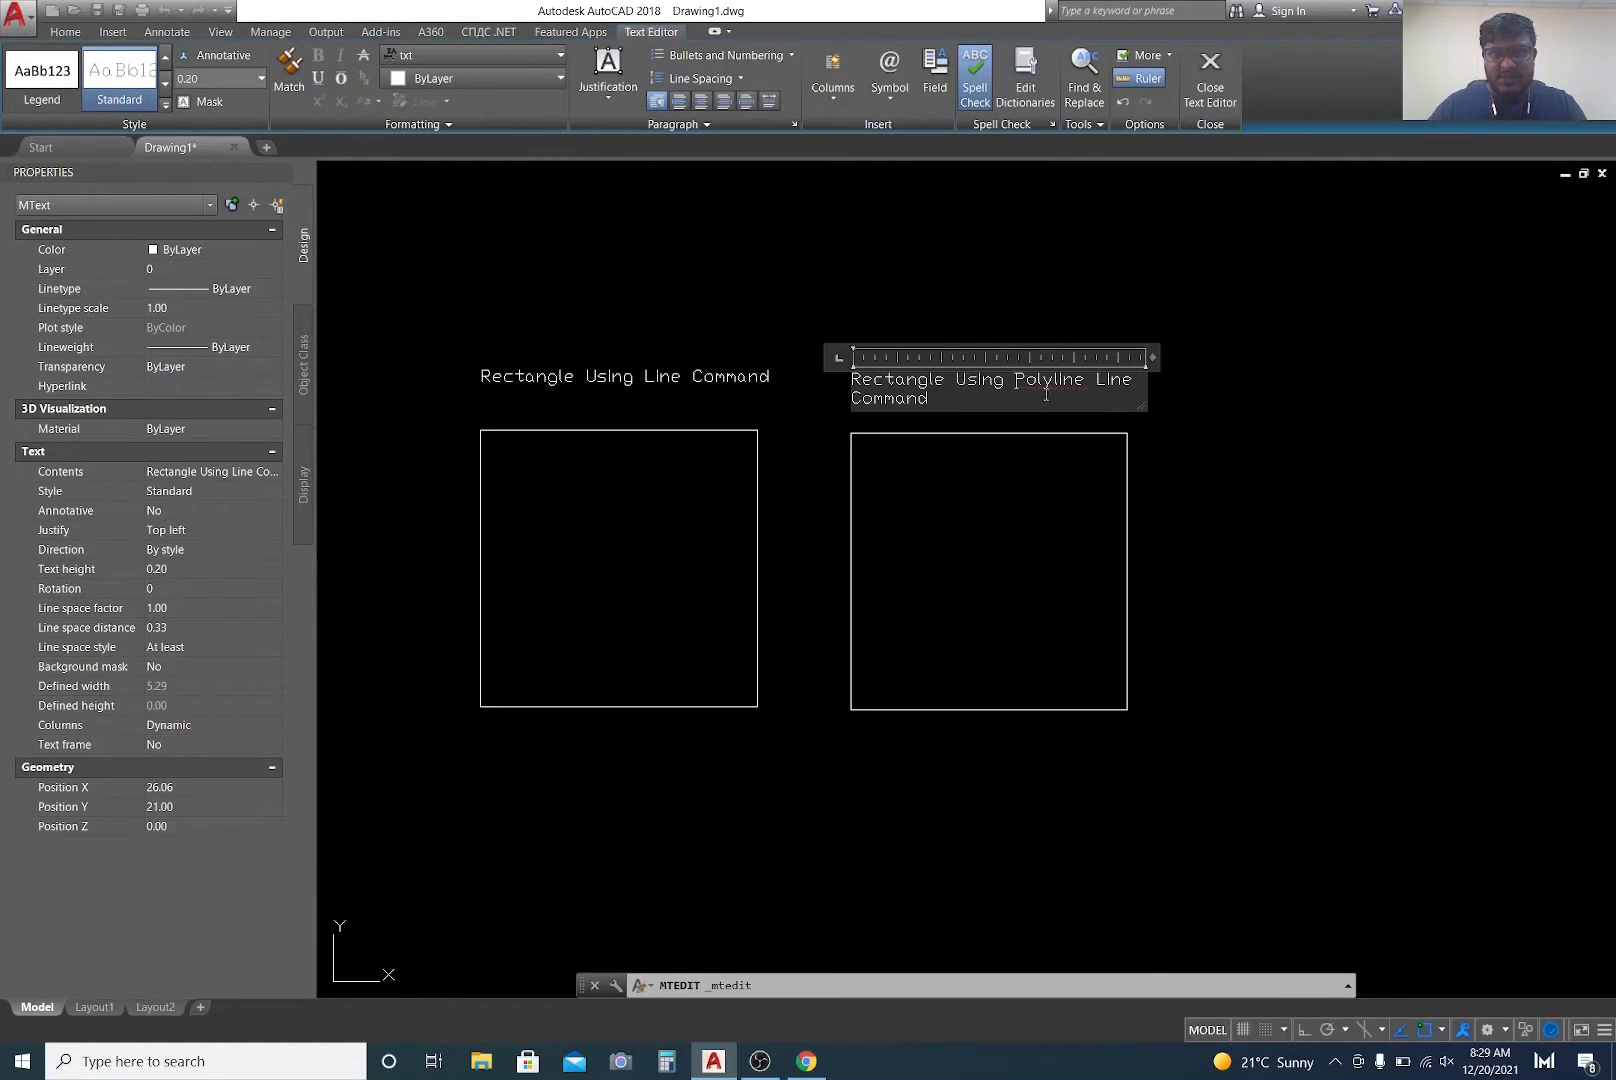
type("l")
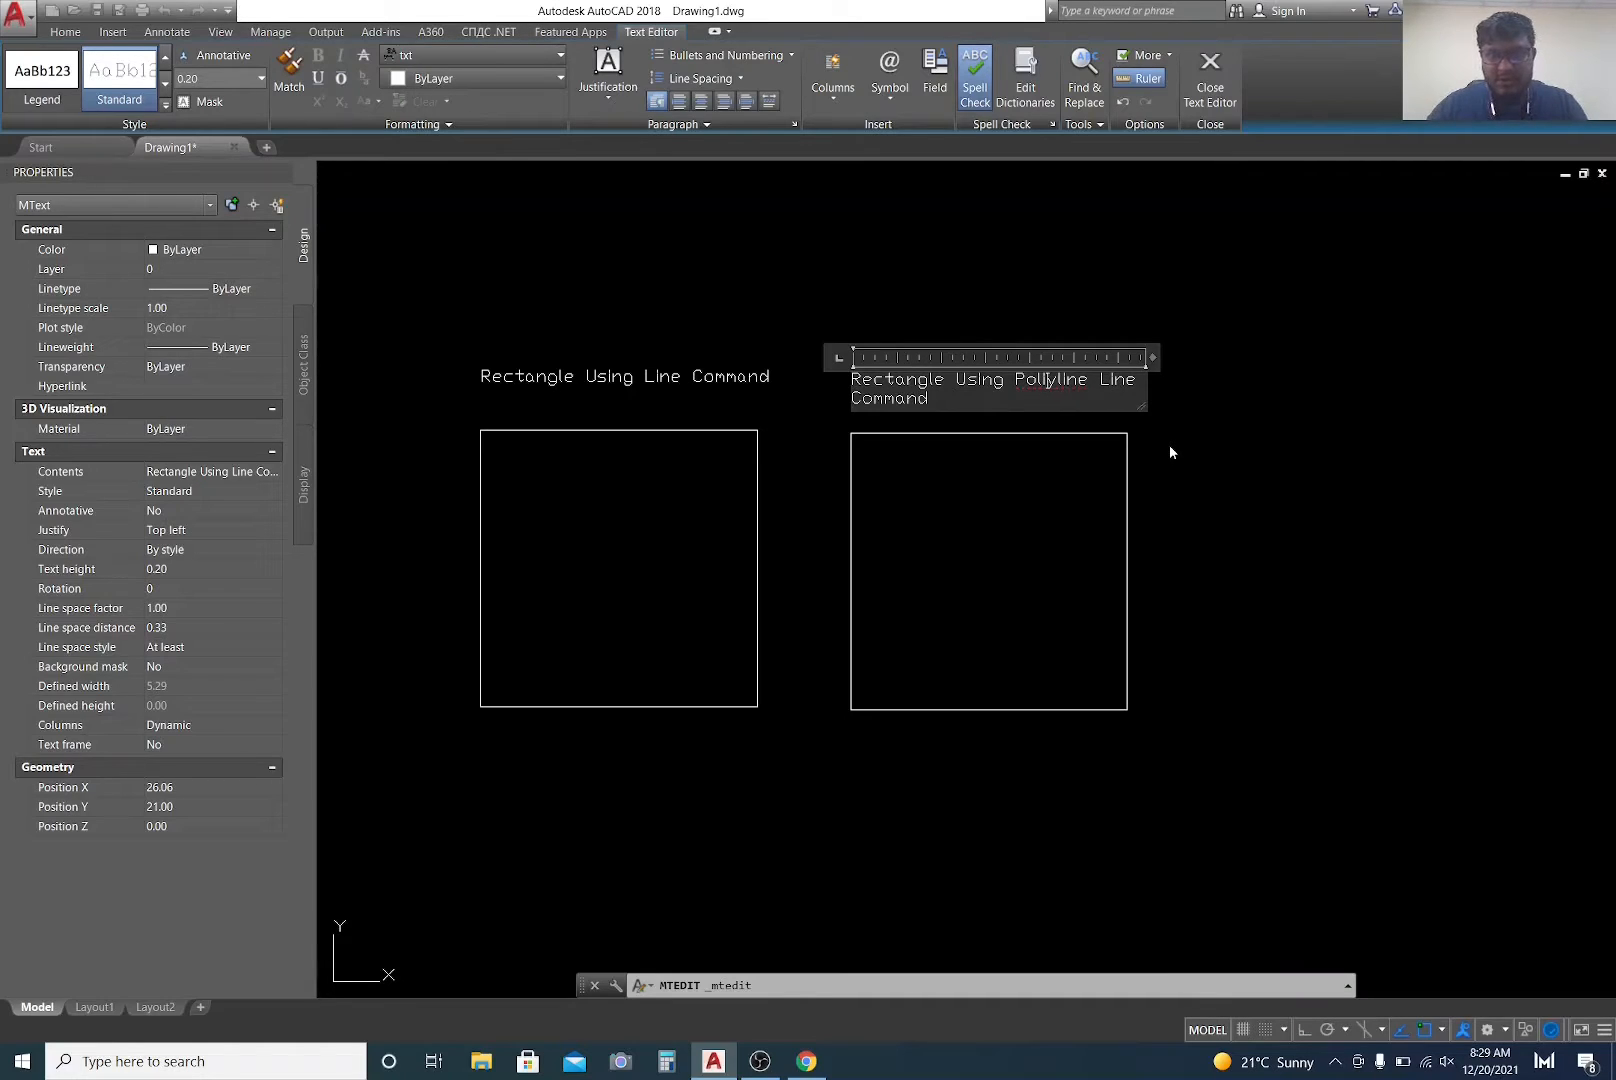
key("BackSpace")
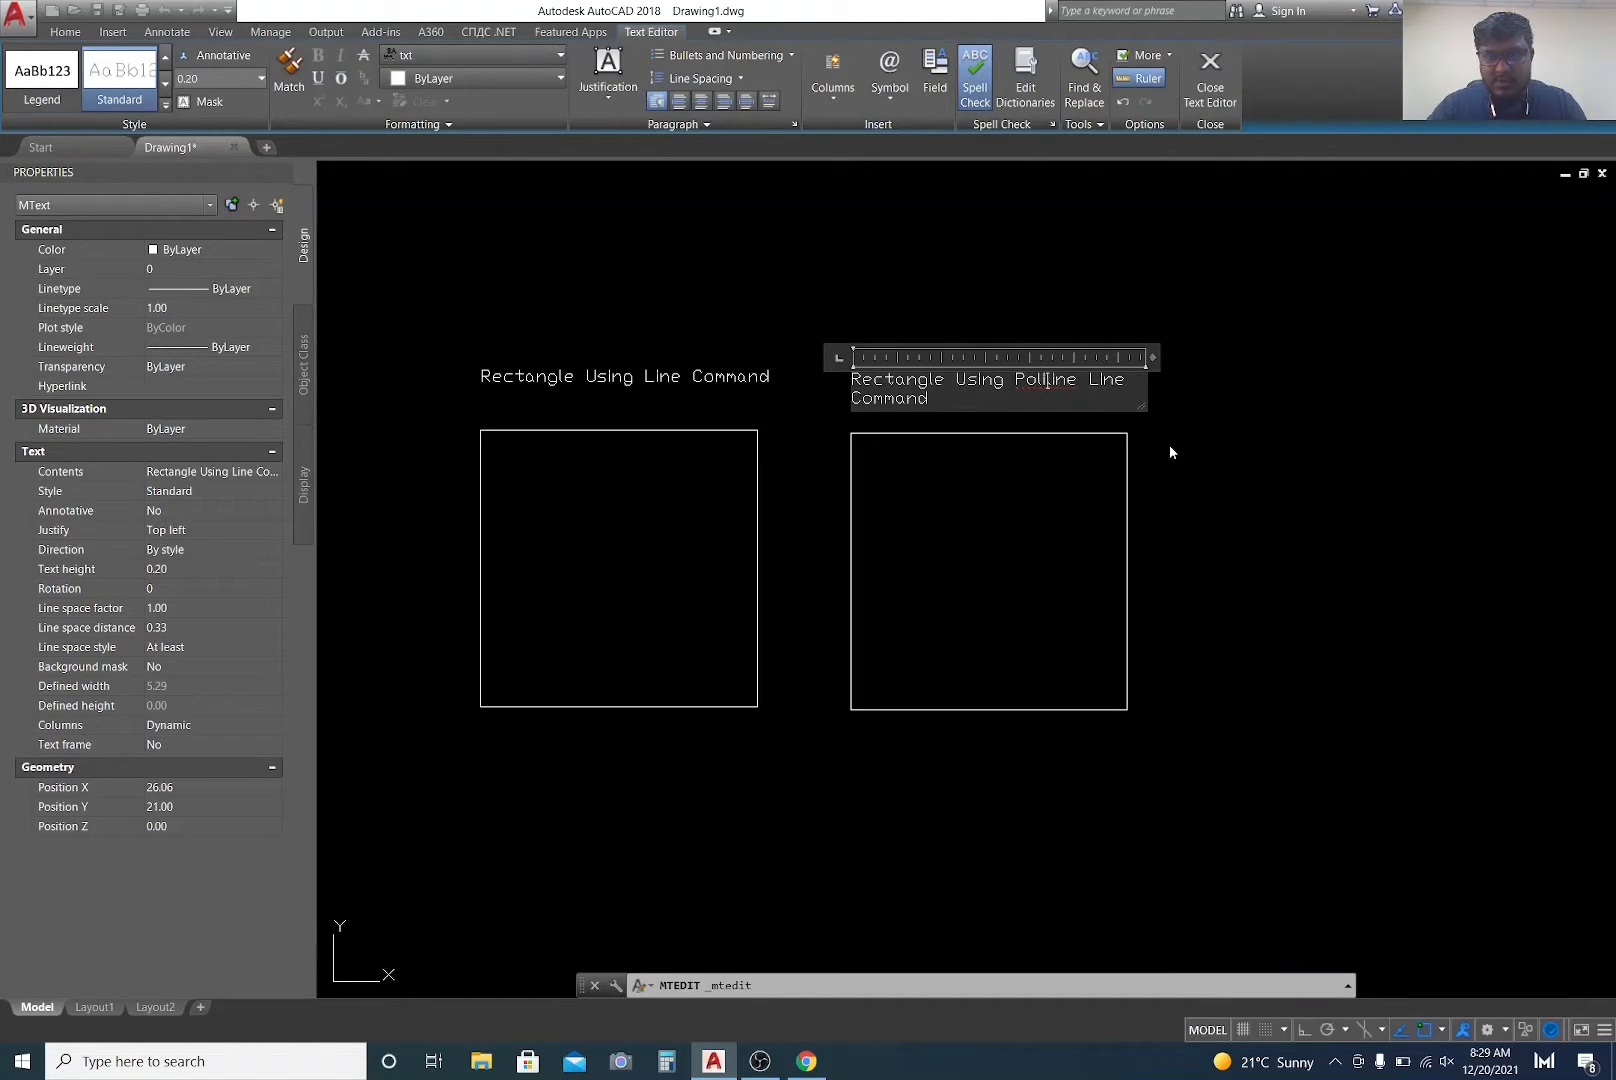
type("y")
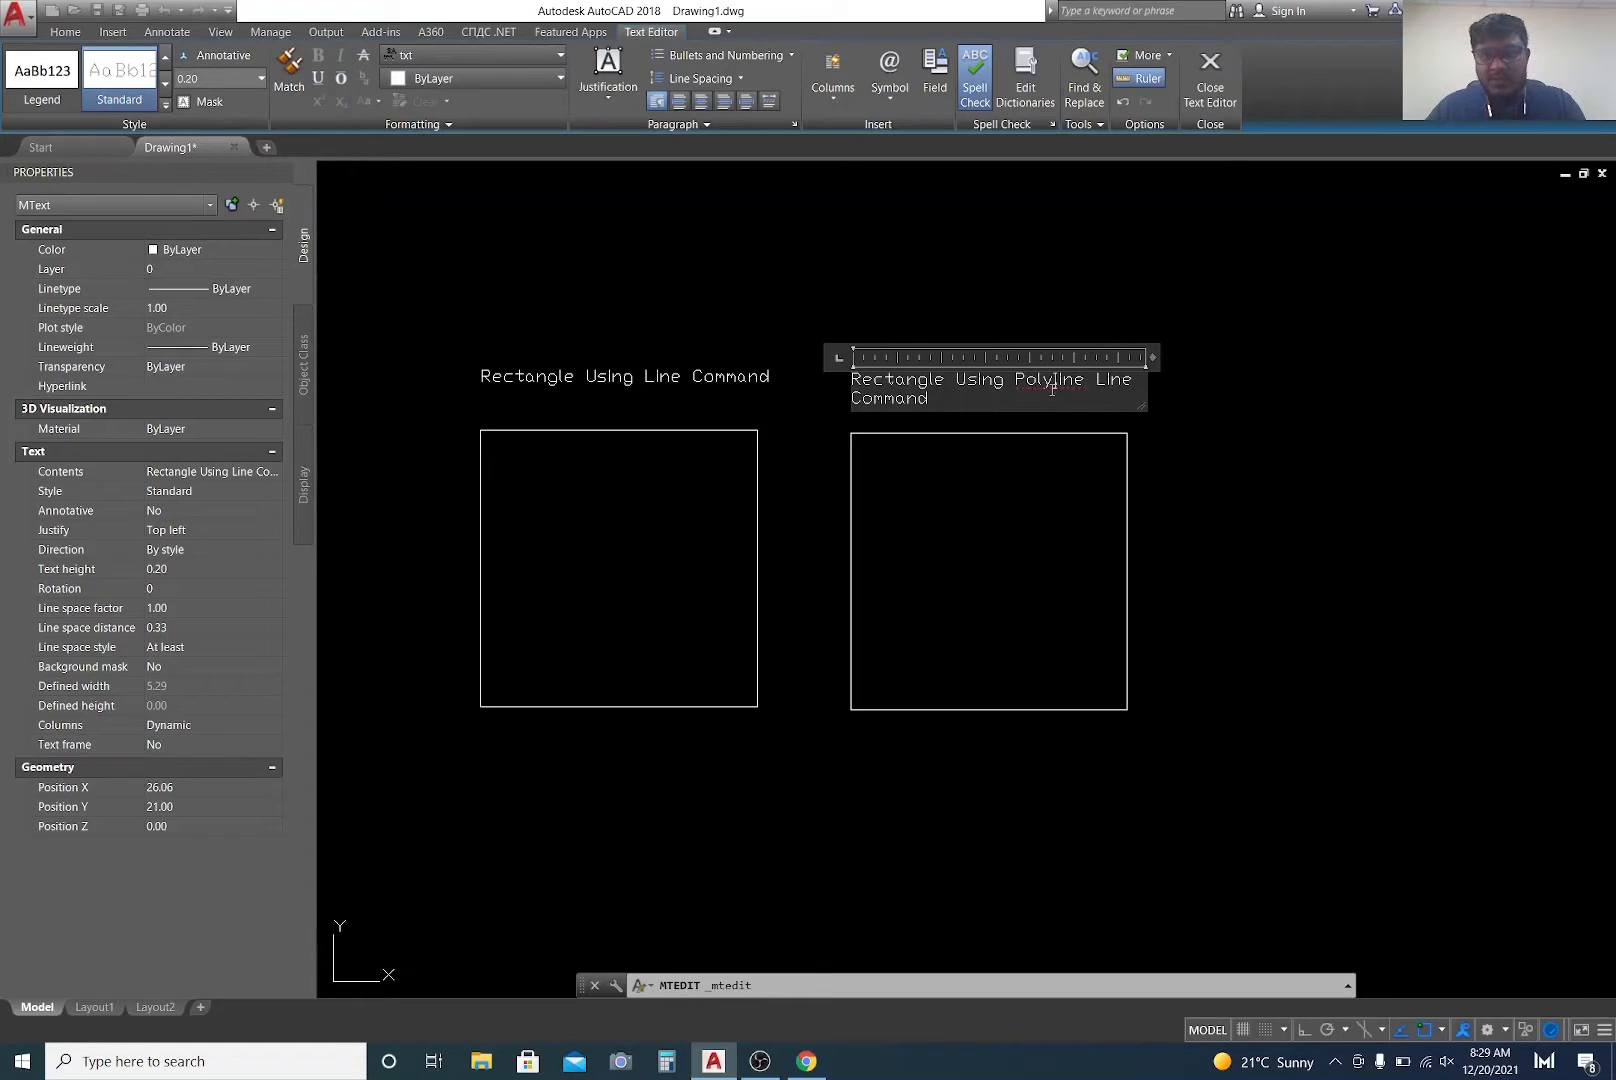
right_click(1031, 386)
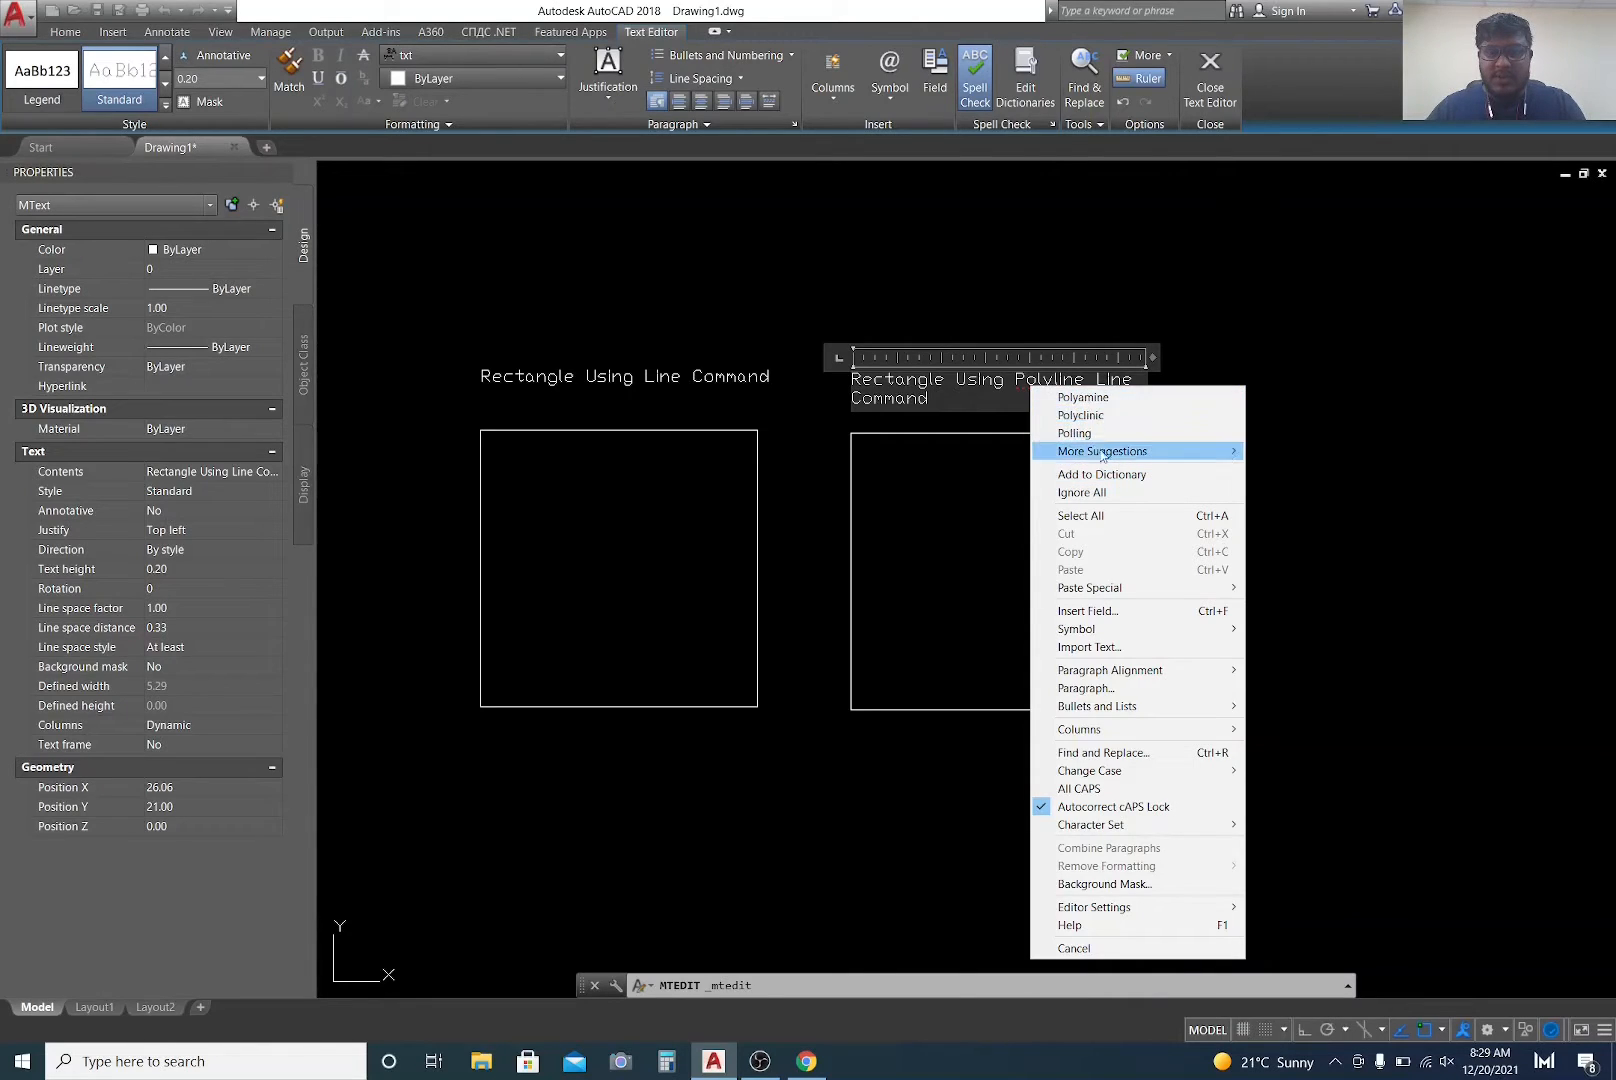
left_click(1009, 386)
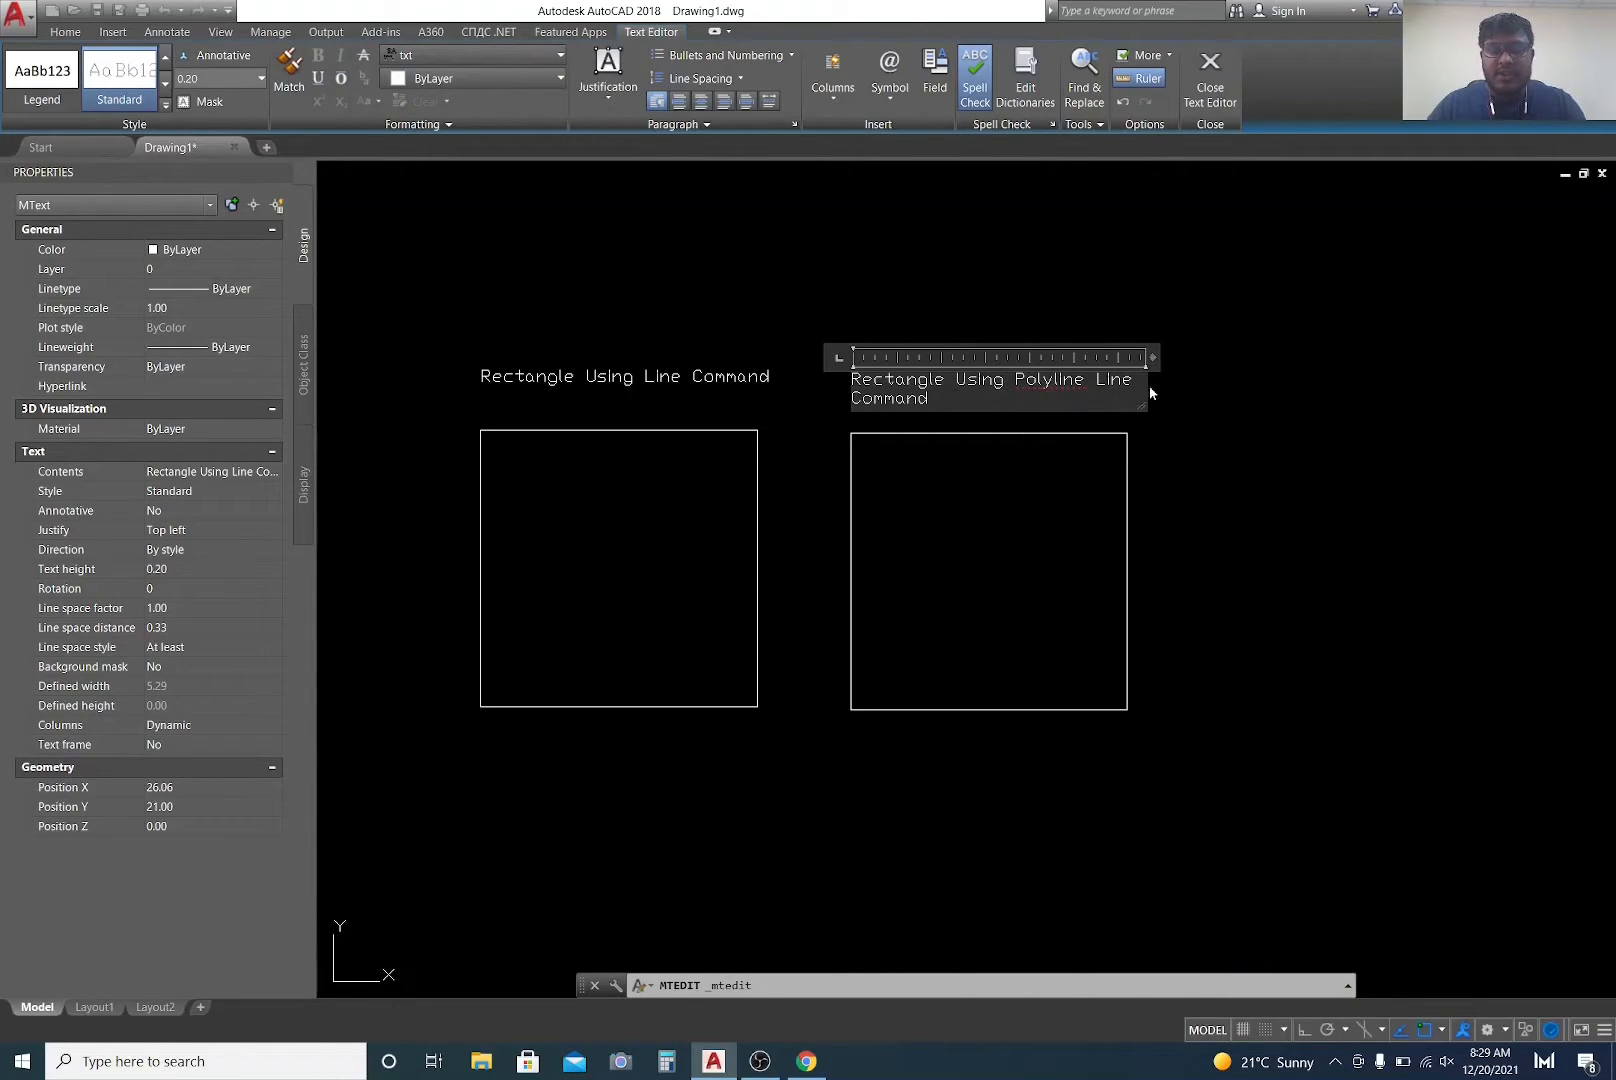
Step: Widen the copied label's text box to about 6.75 units to fit one line, and move the label left to centre it above the polyline square
left_click_drag(1152, 357, 1237, 367)
key("Escape")
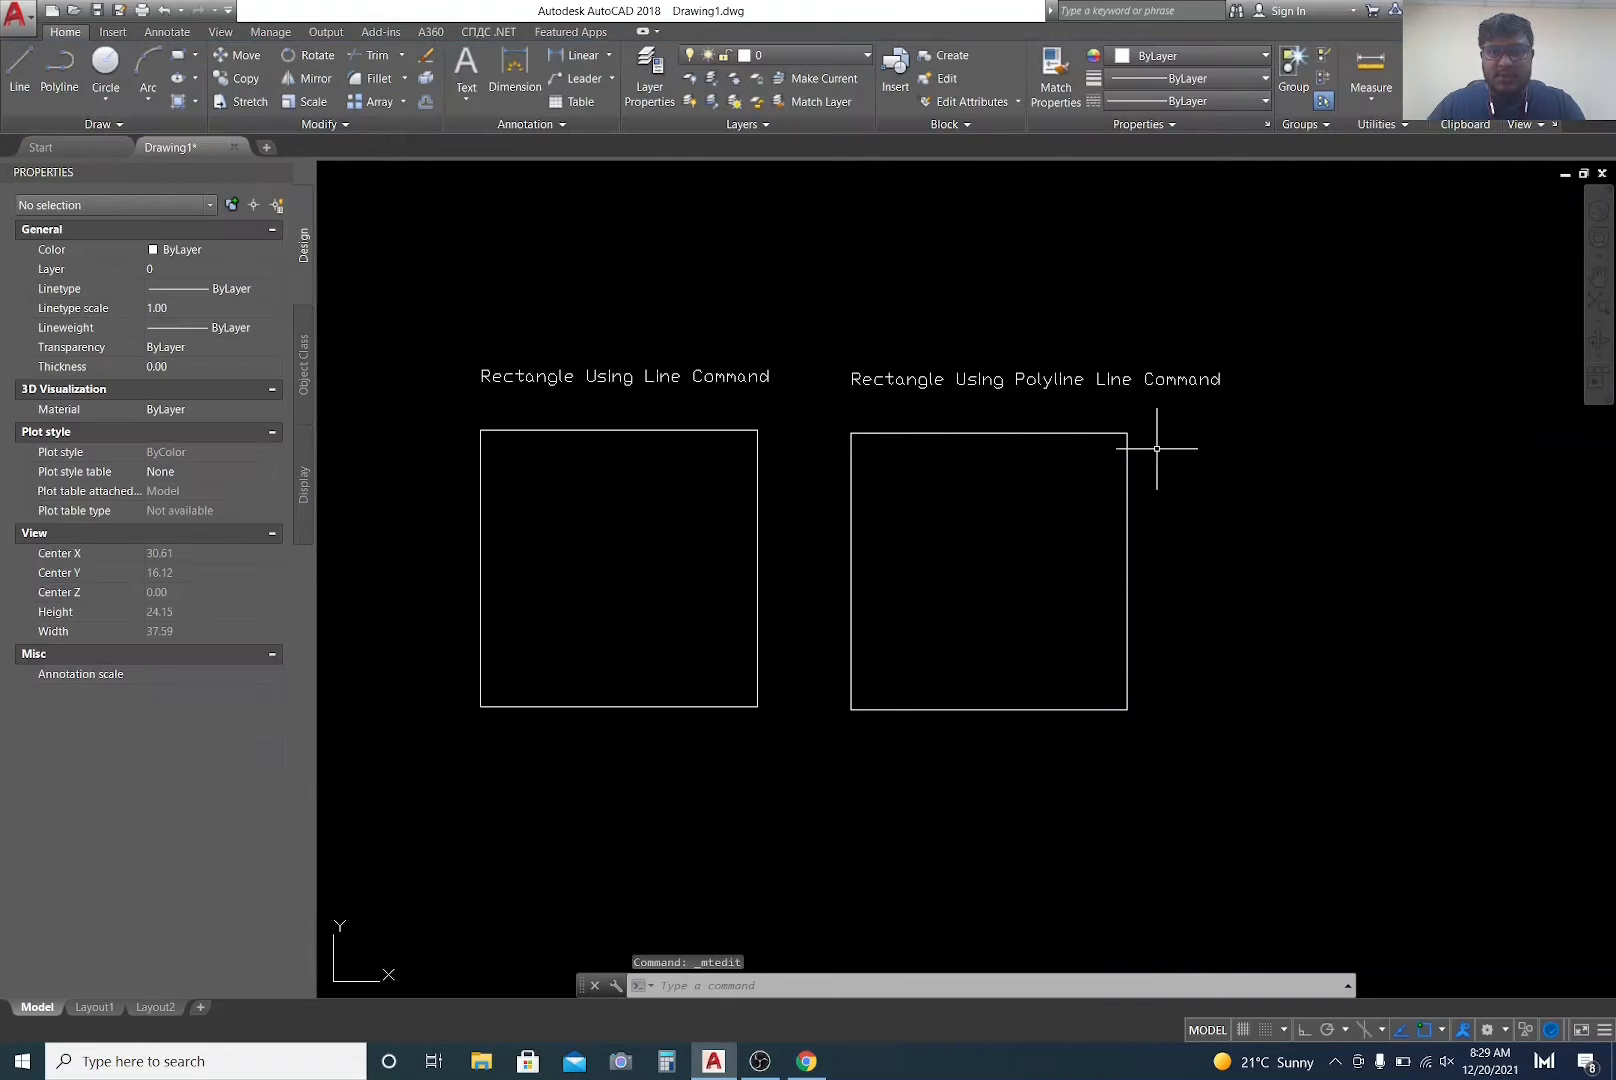
left_click(1010, 380)
type("M")
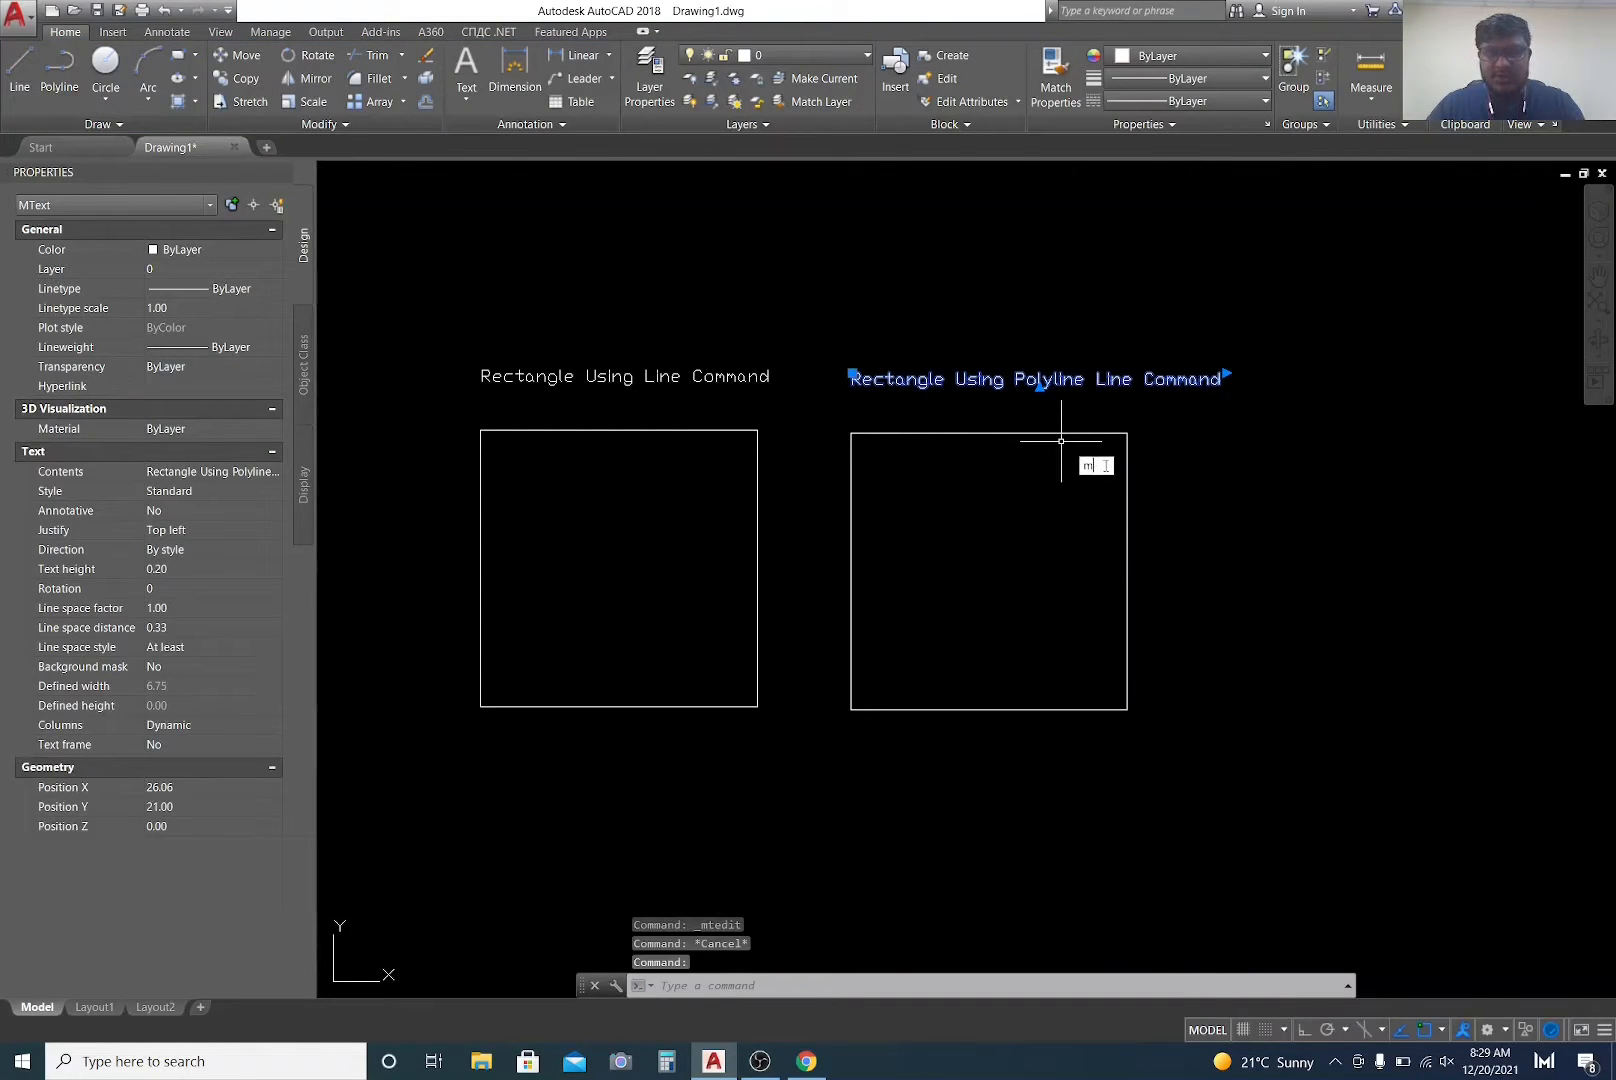
key("Return")
left_click(1276, 501)
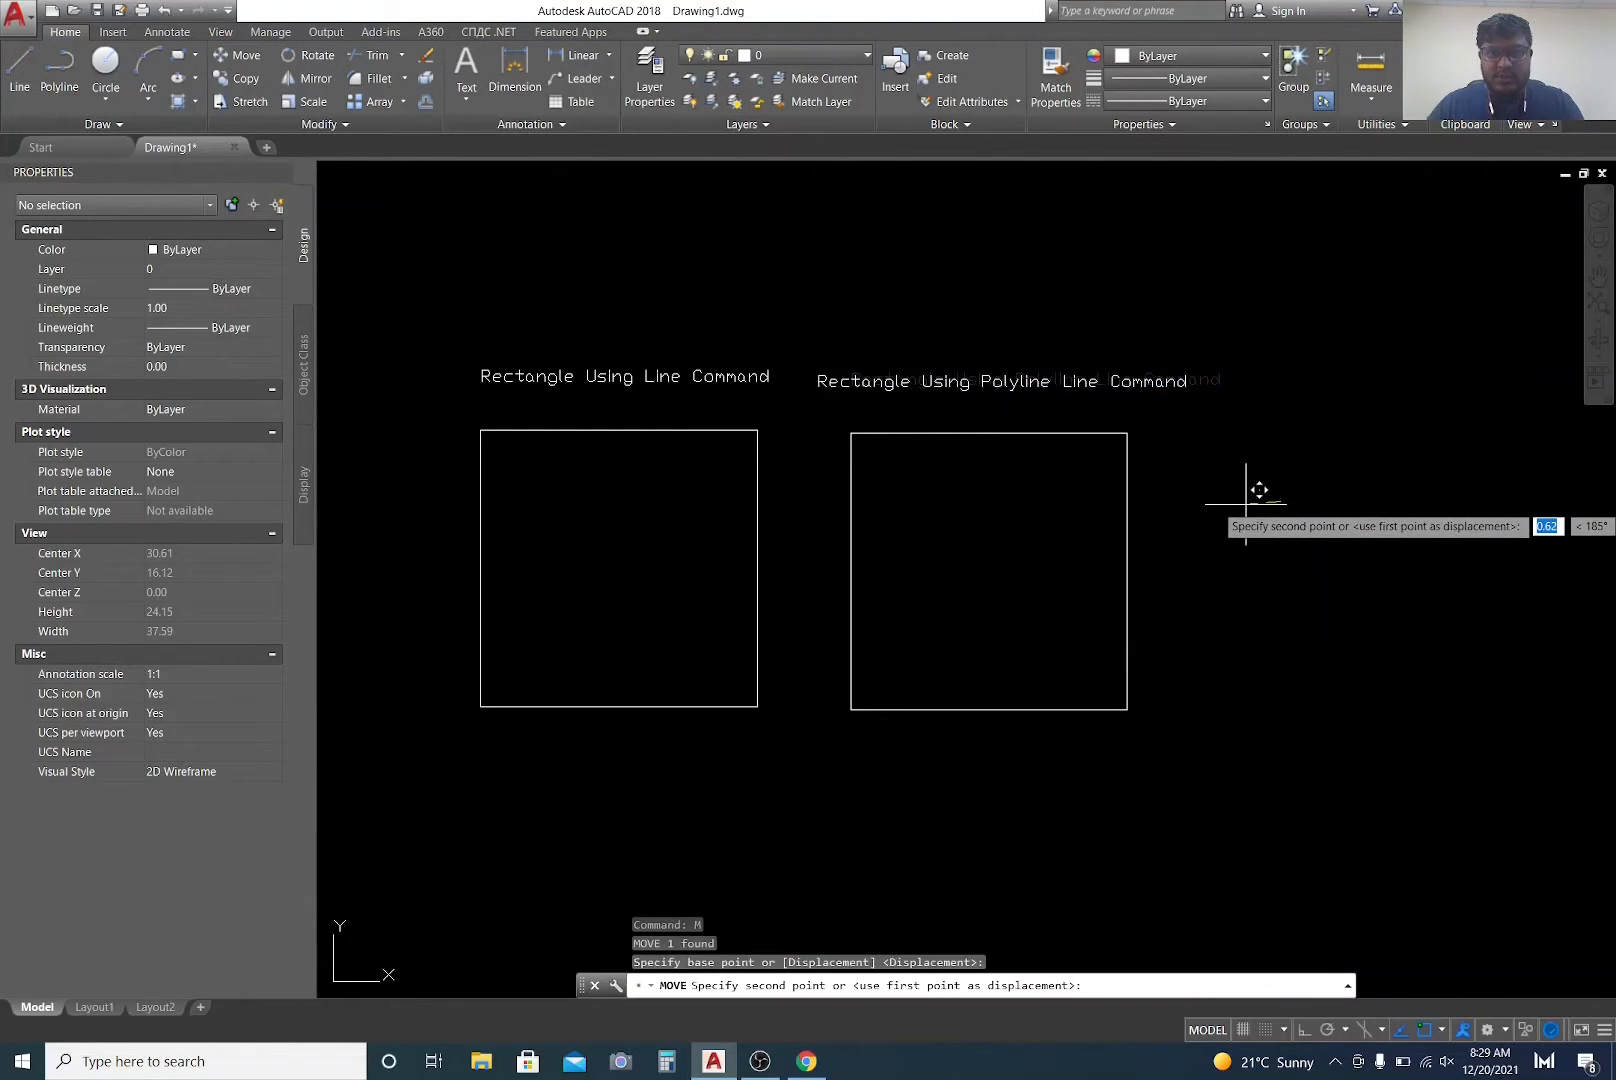
key("Escape")
key("Escape")
key("Escape")
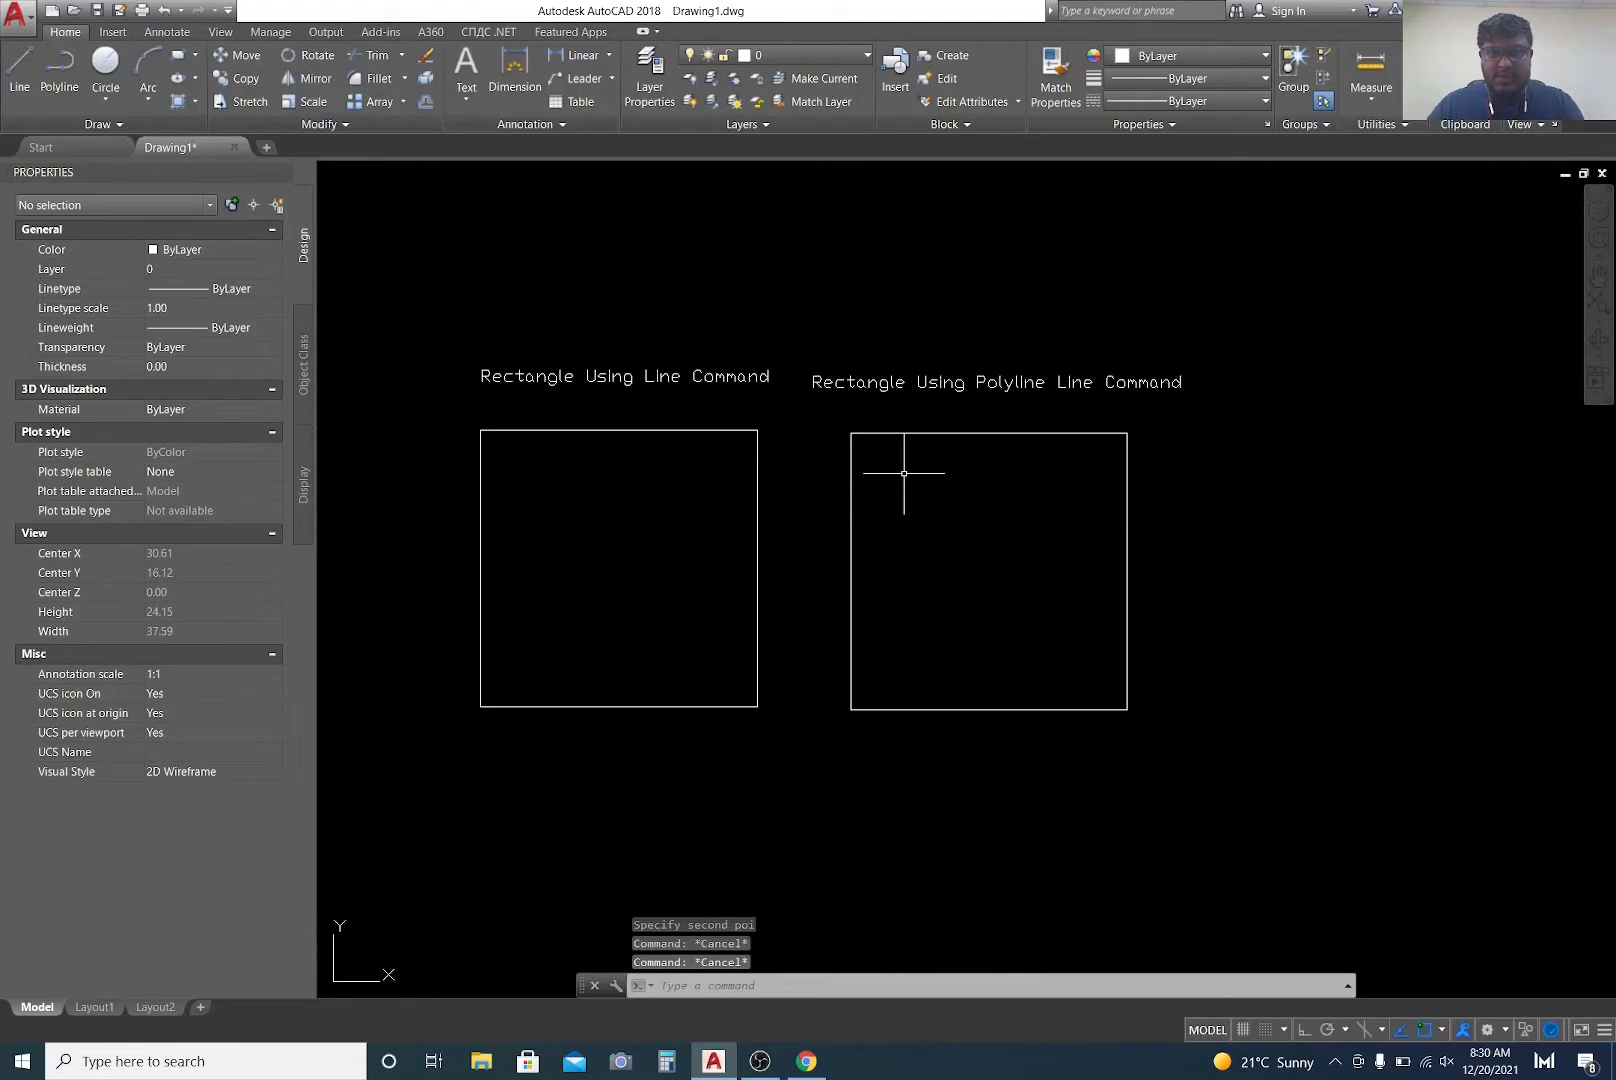
Step: Select the four lines of the left square one by one and the polyline square as a whole to compare their selection
left_click(758, 487)
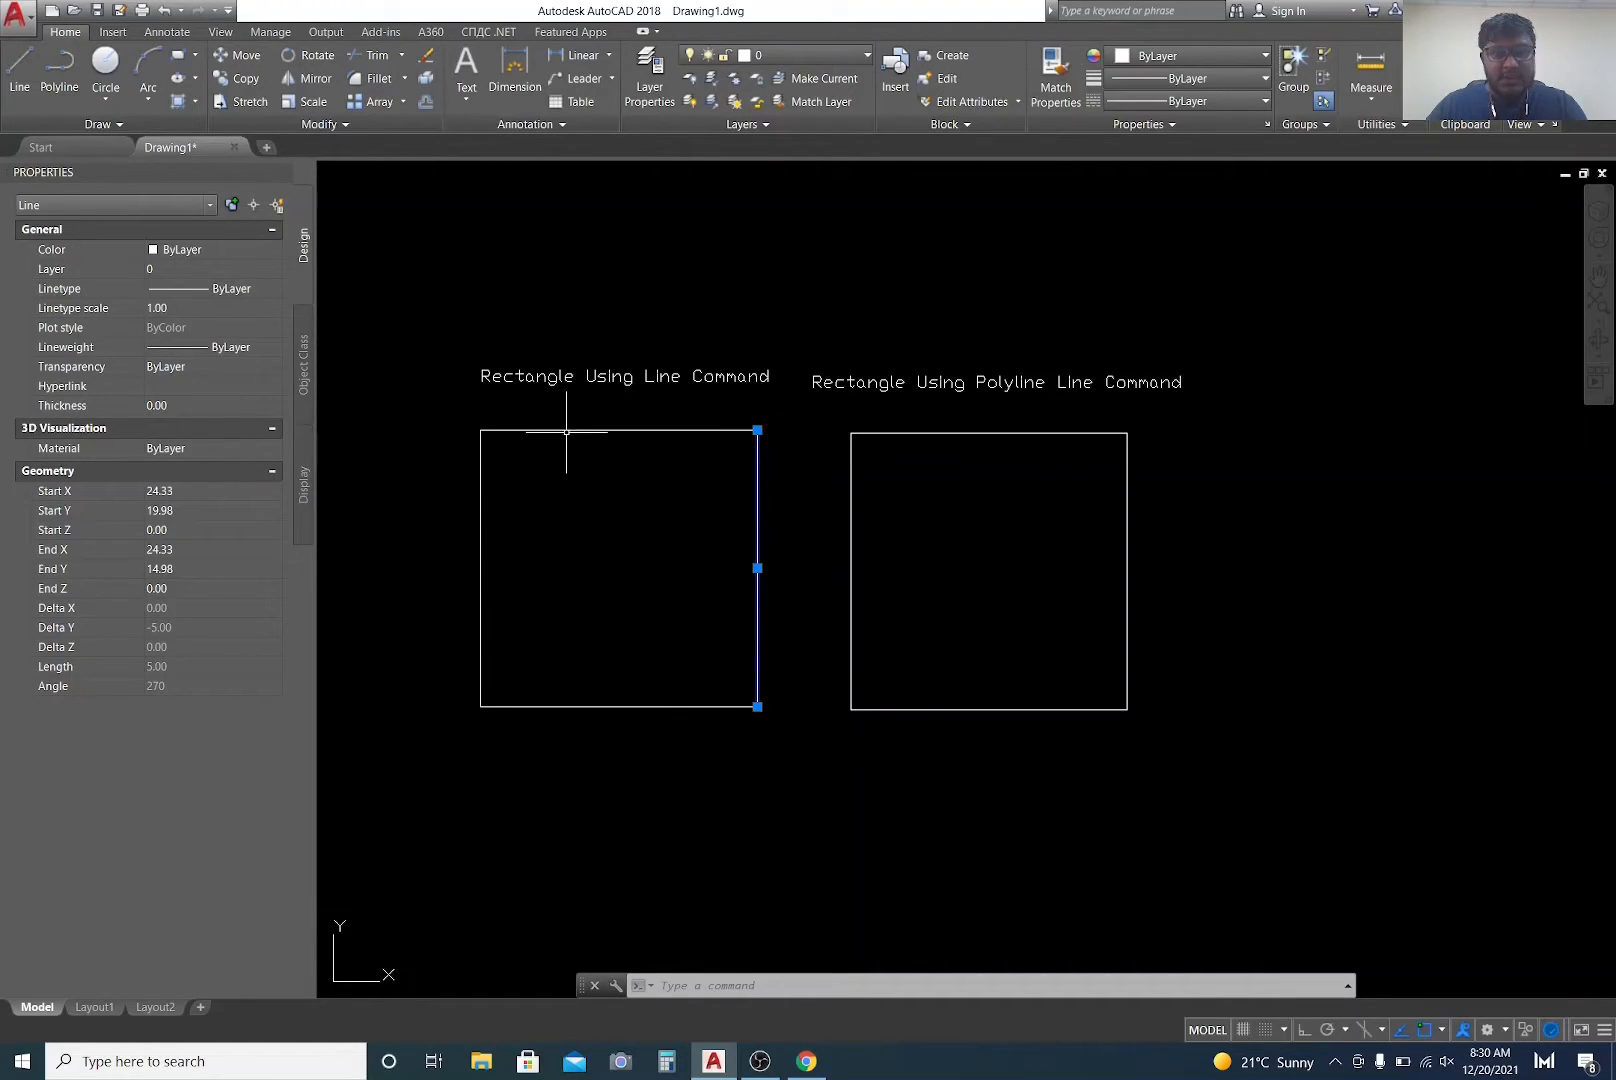
left_click(642, 431)
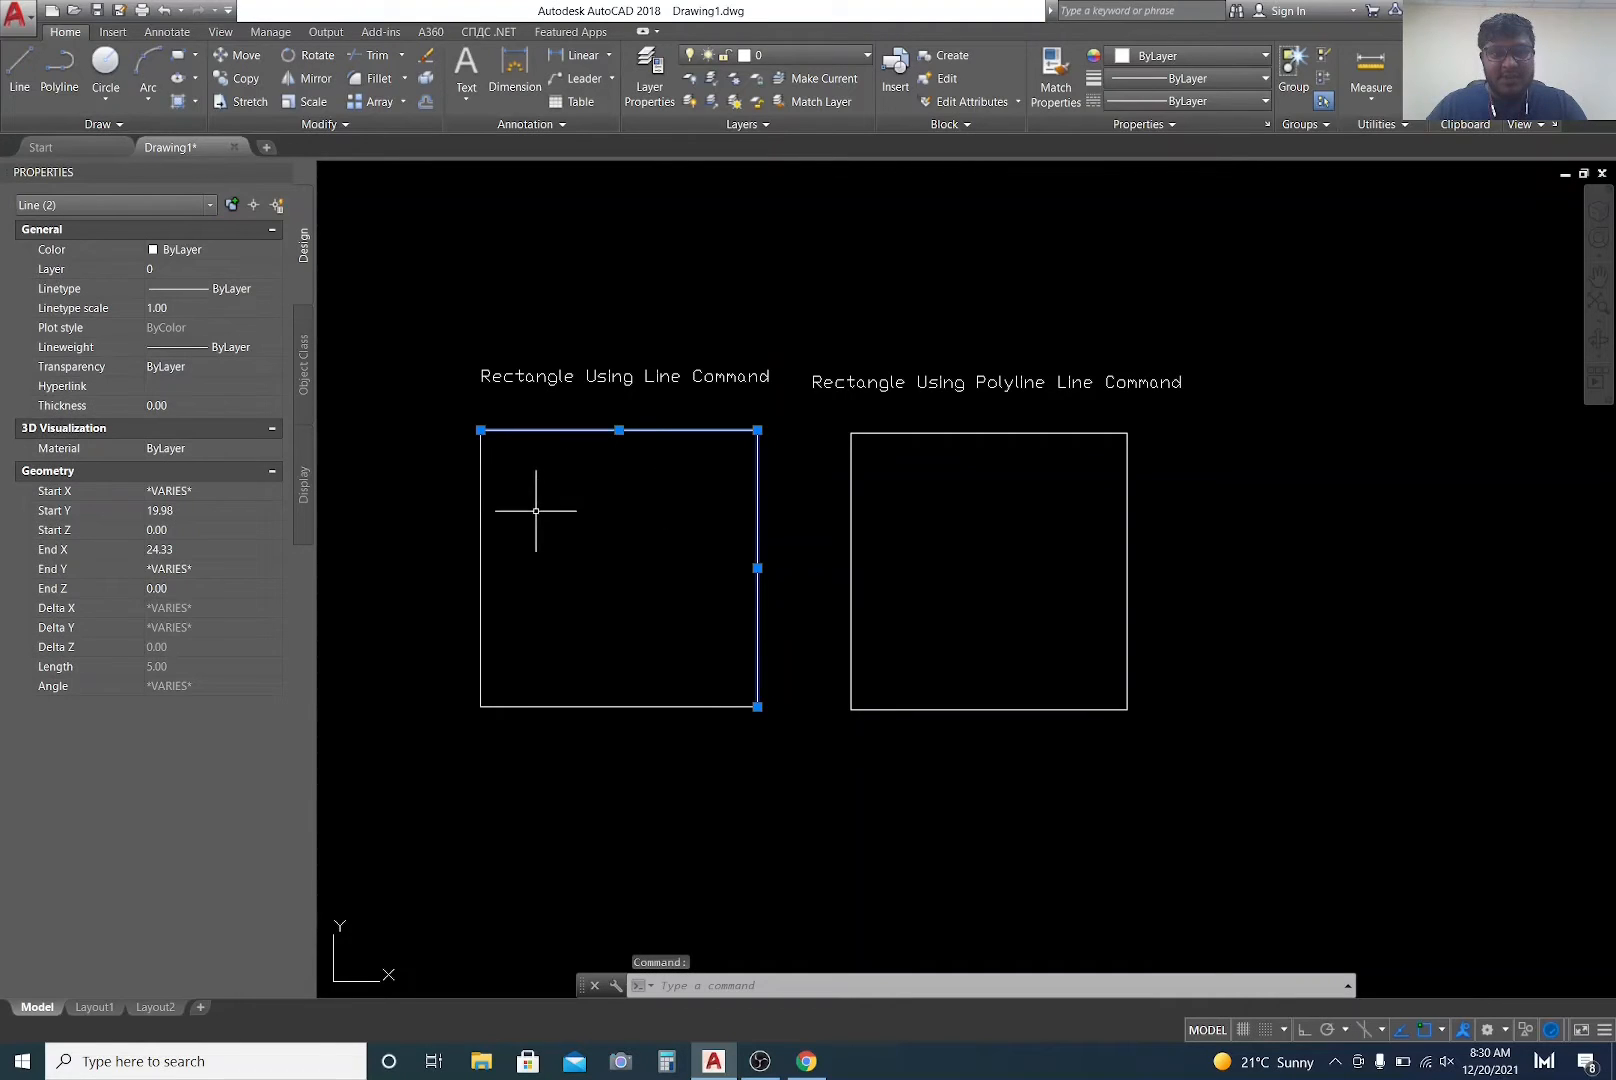
left_click(481, 490)
left_click(640, 702)
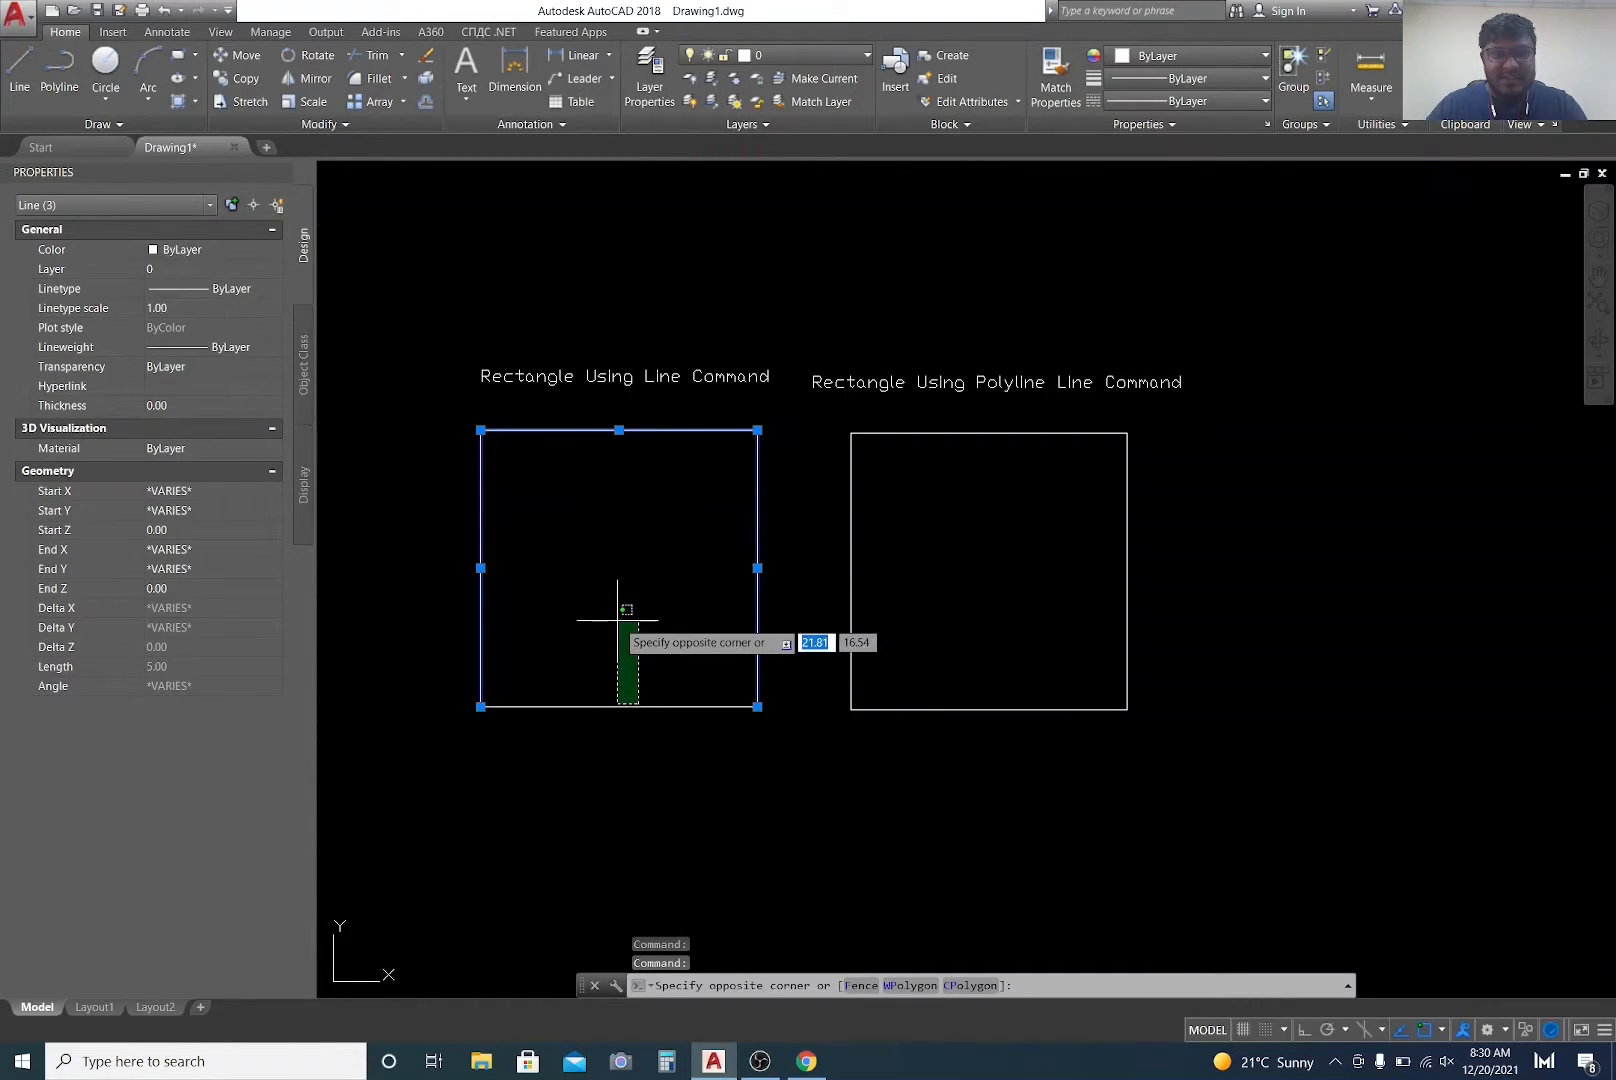
left_click(581, 709)
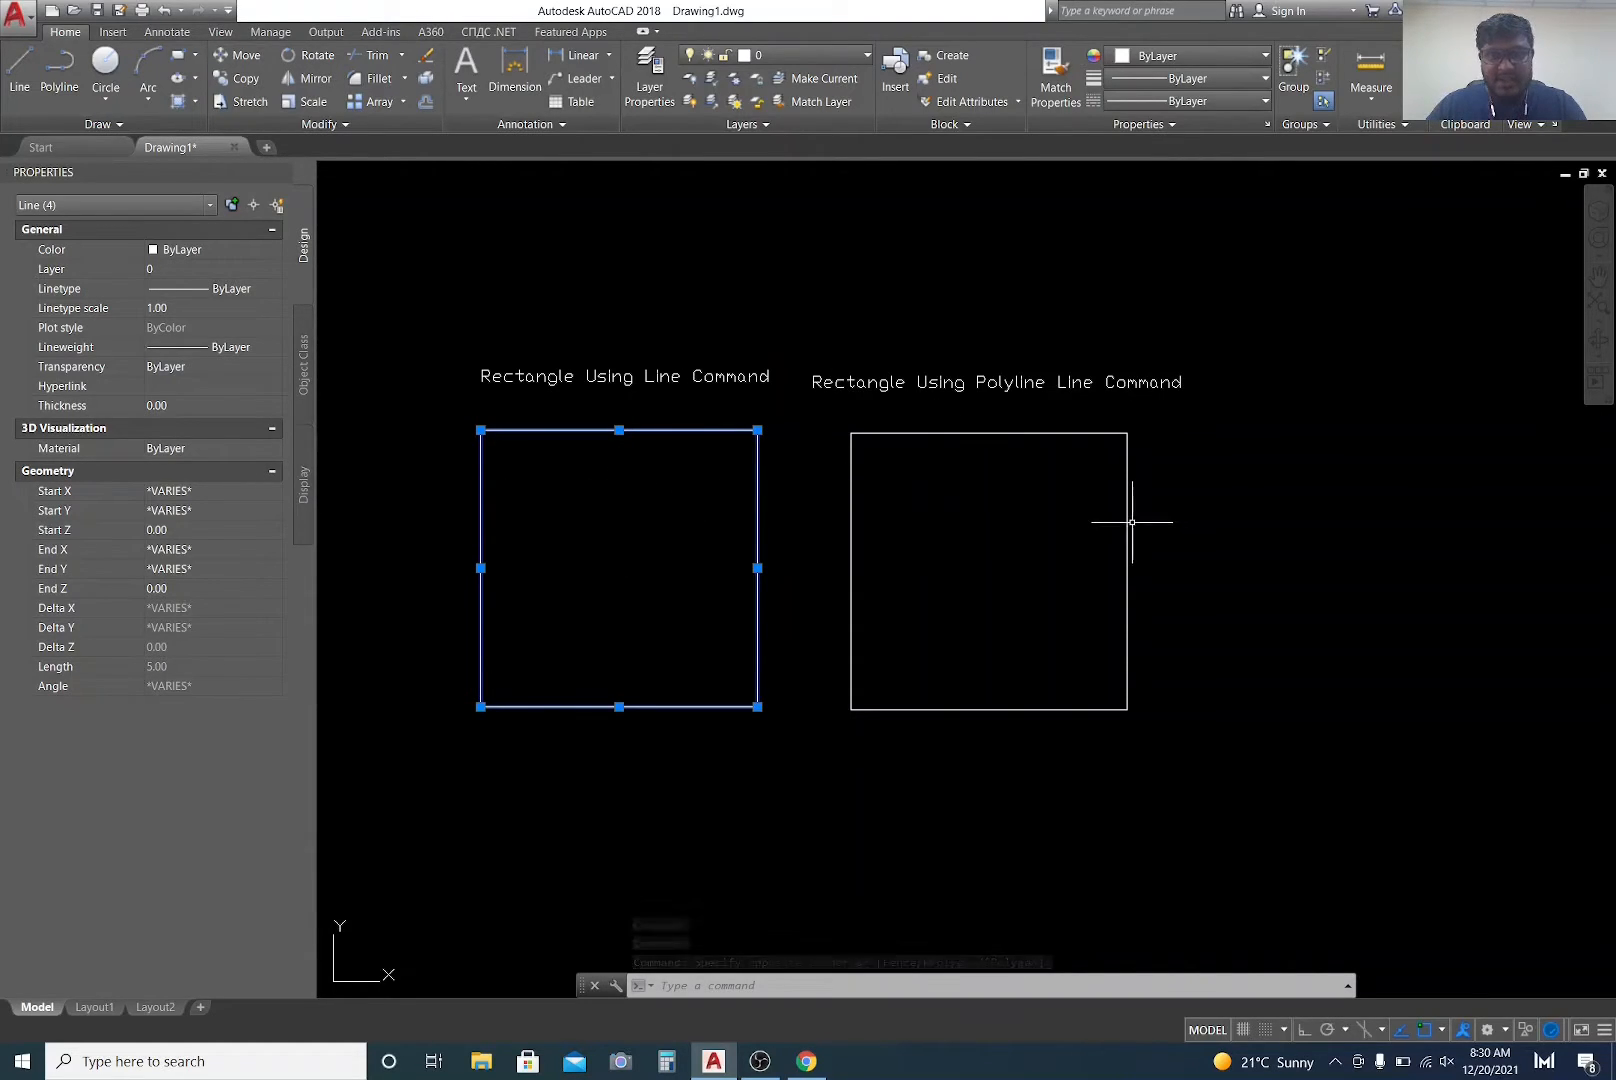
mouse_move(1127, 519)
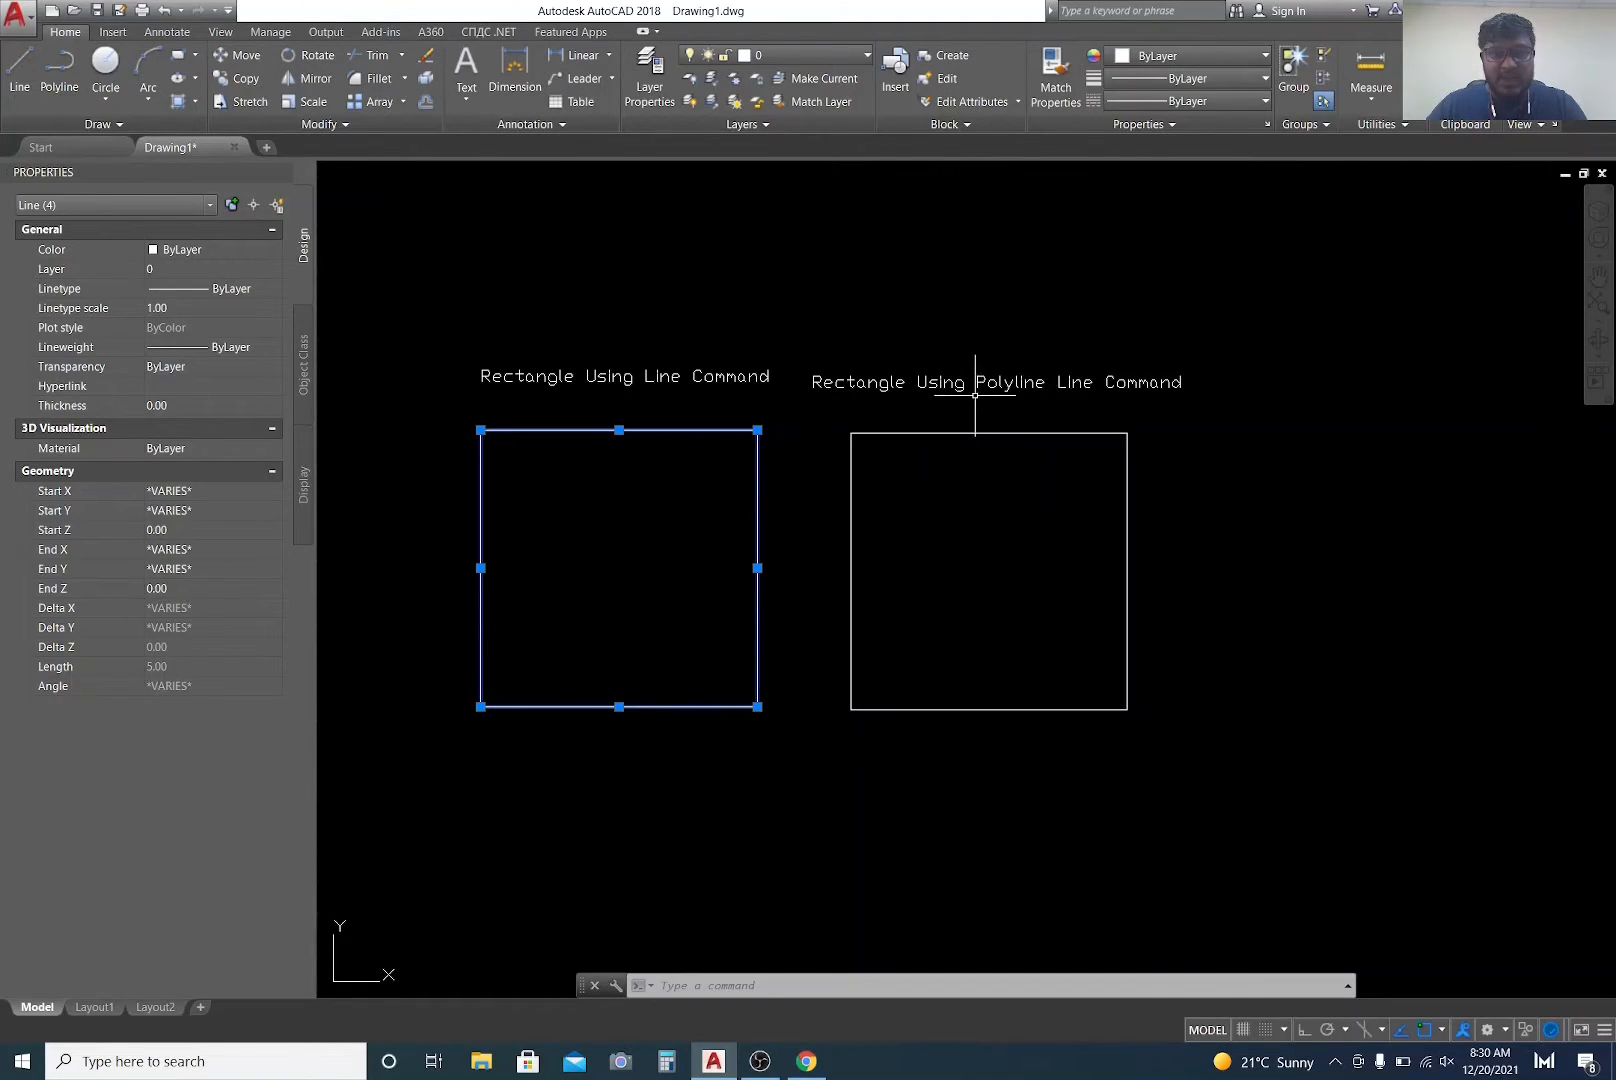
left_click(1127, 470)
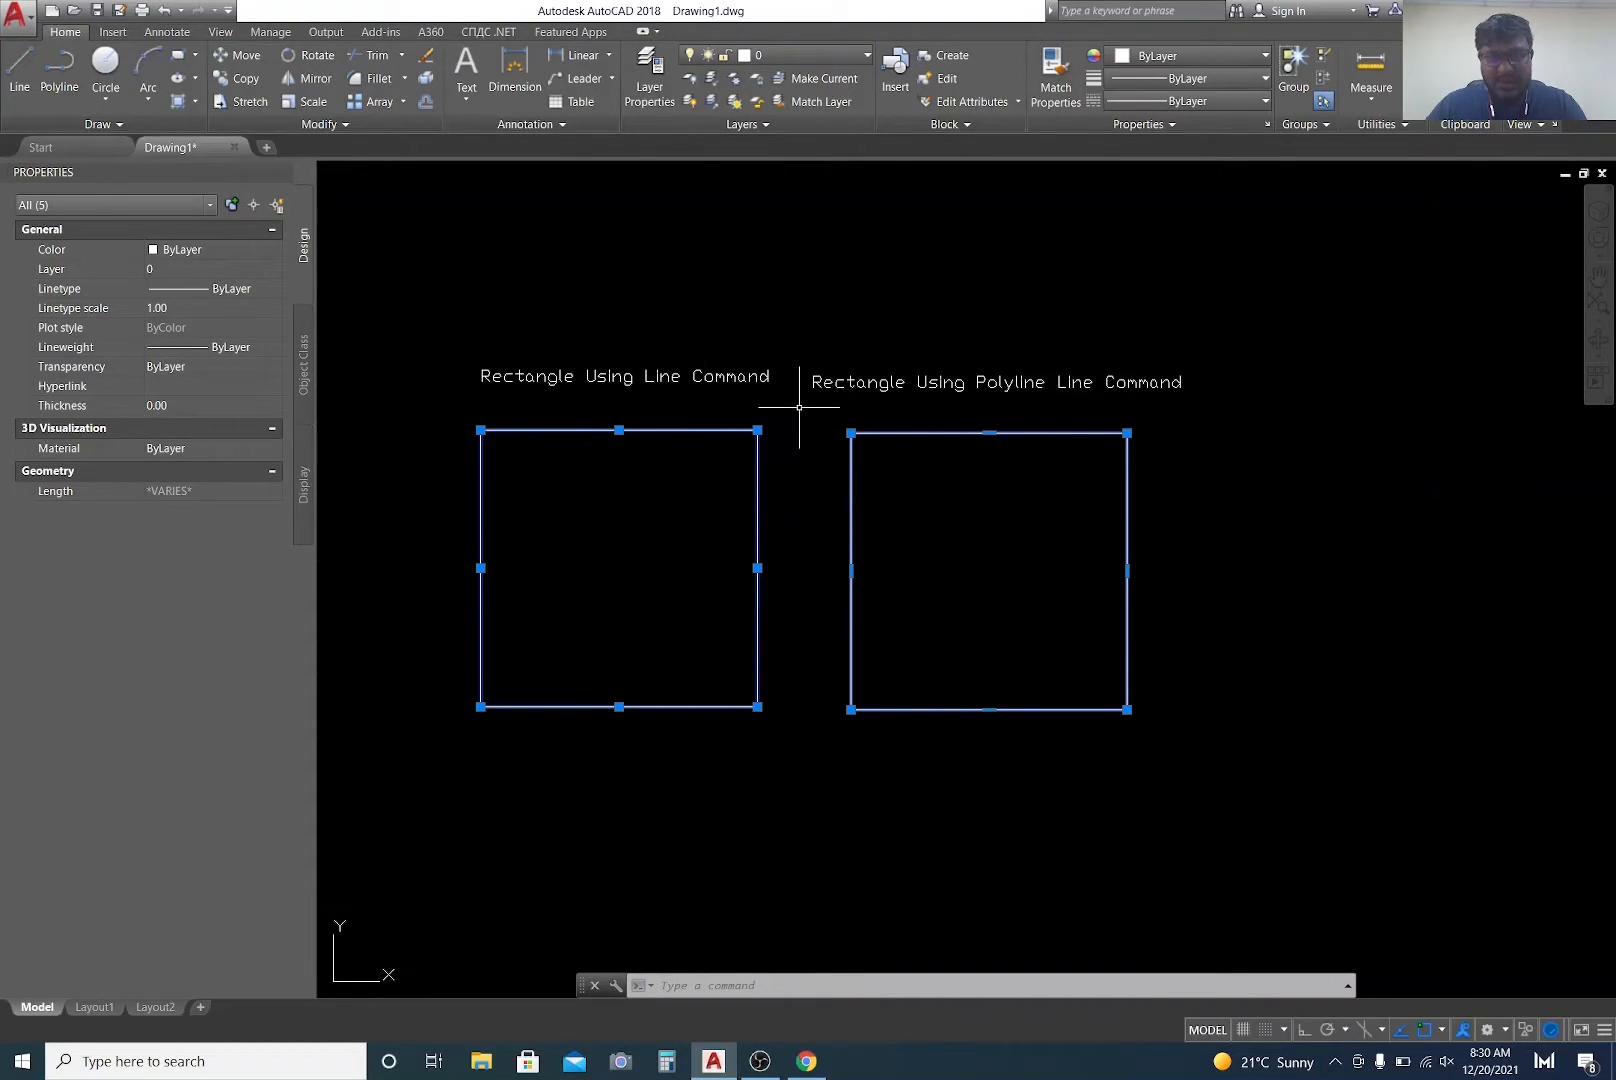
key("Escape")
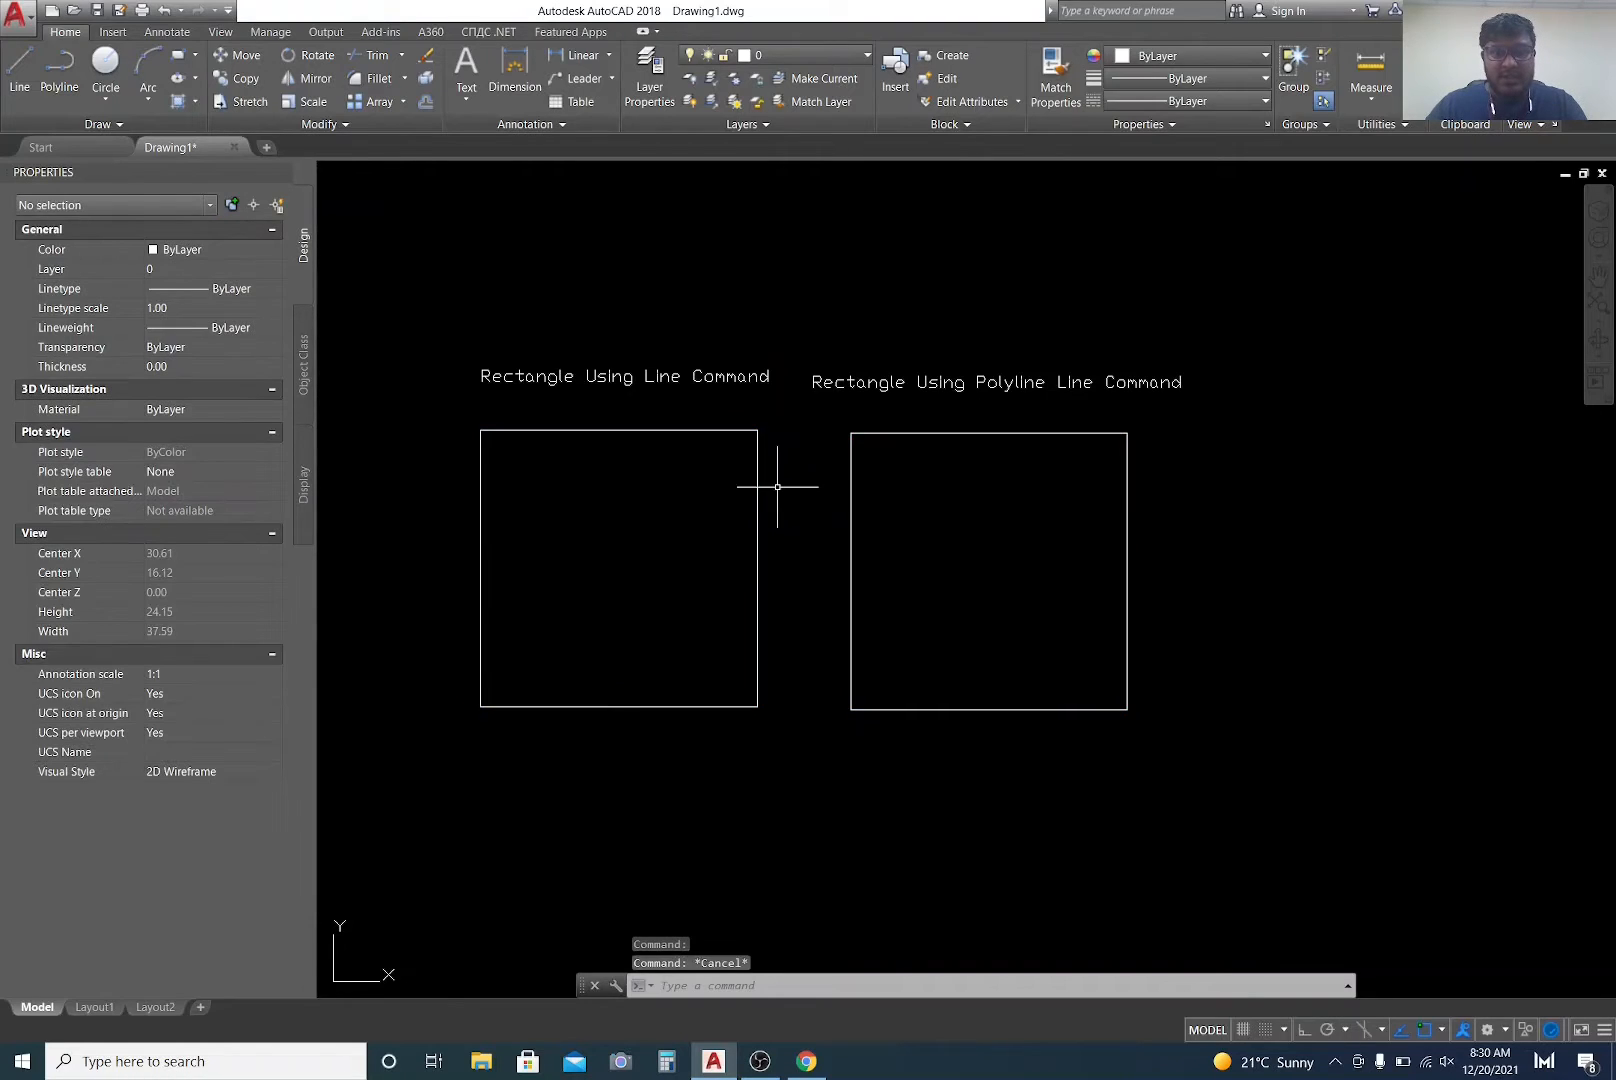
middle_click_drag(775, 484, 810, 493)
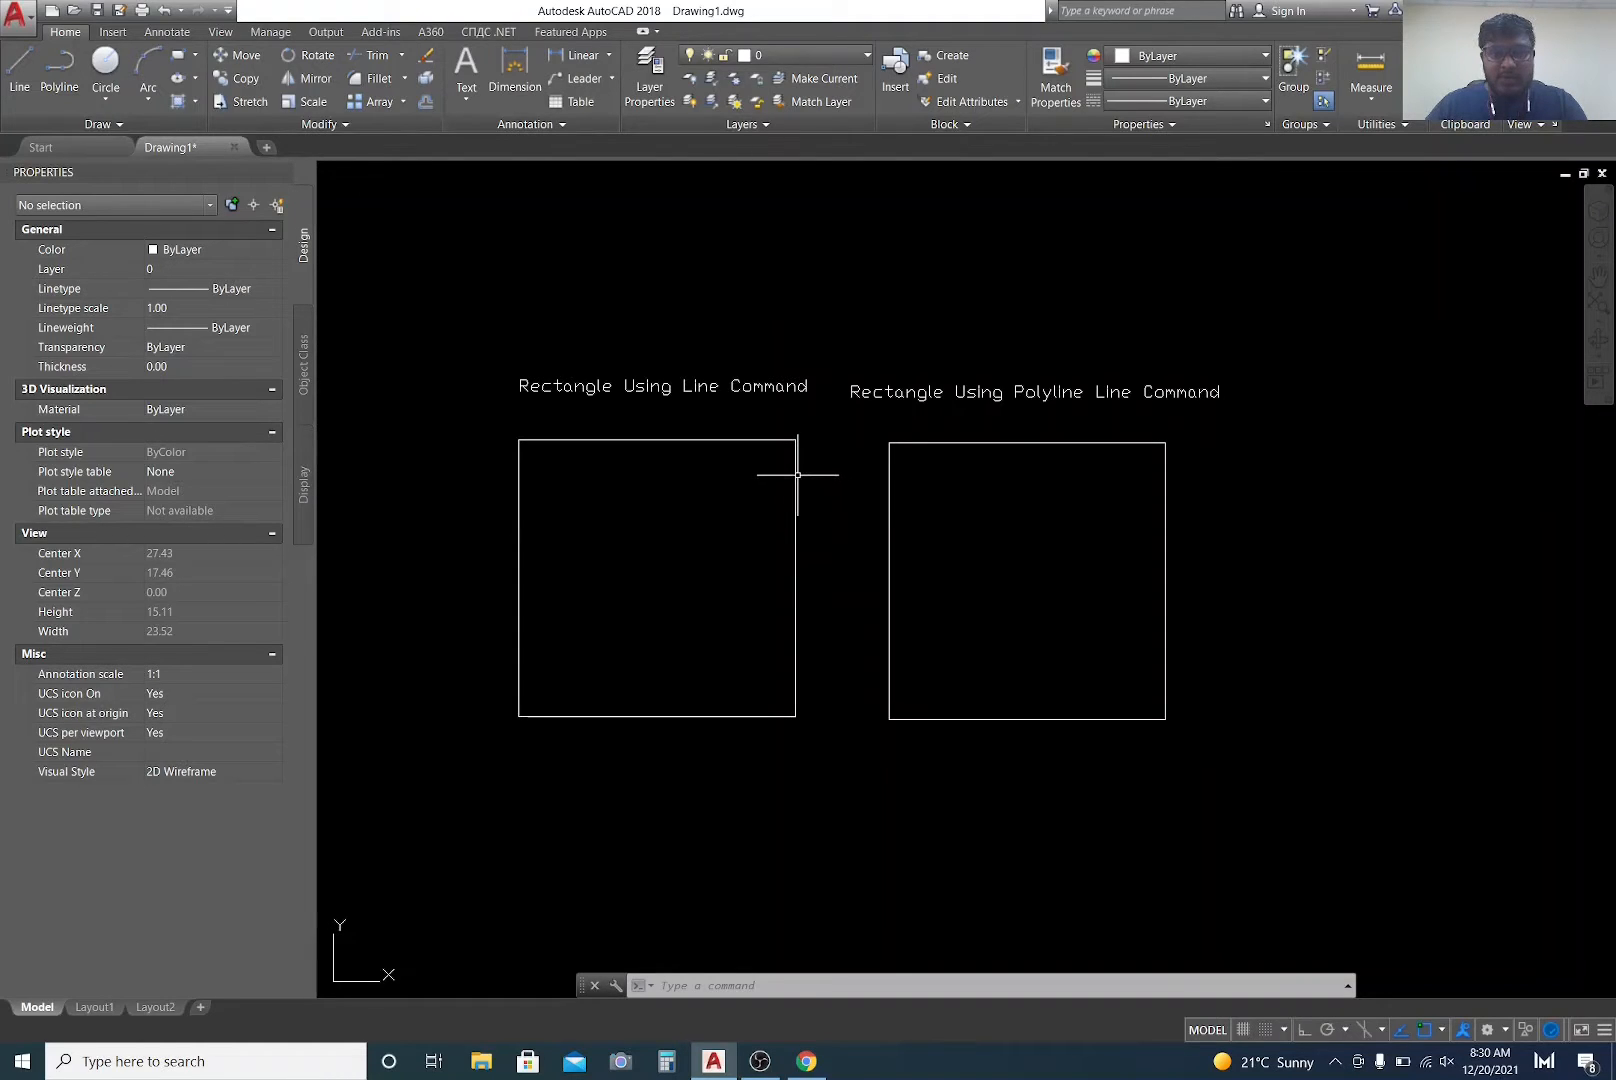
left_click(796, 472)
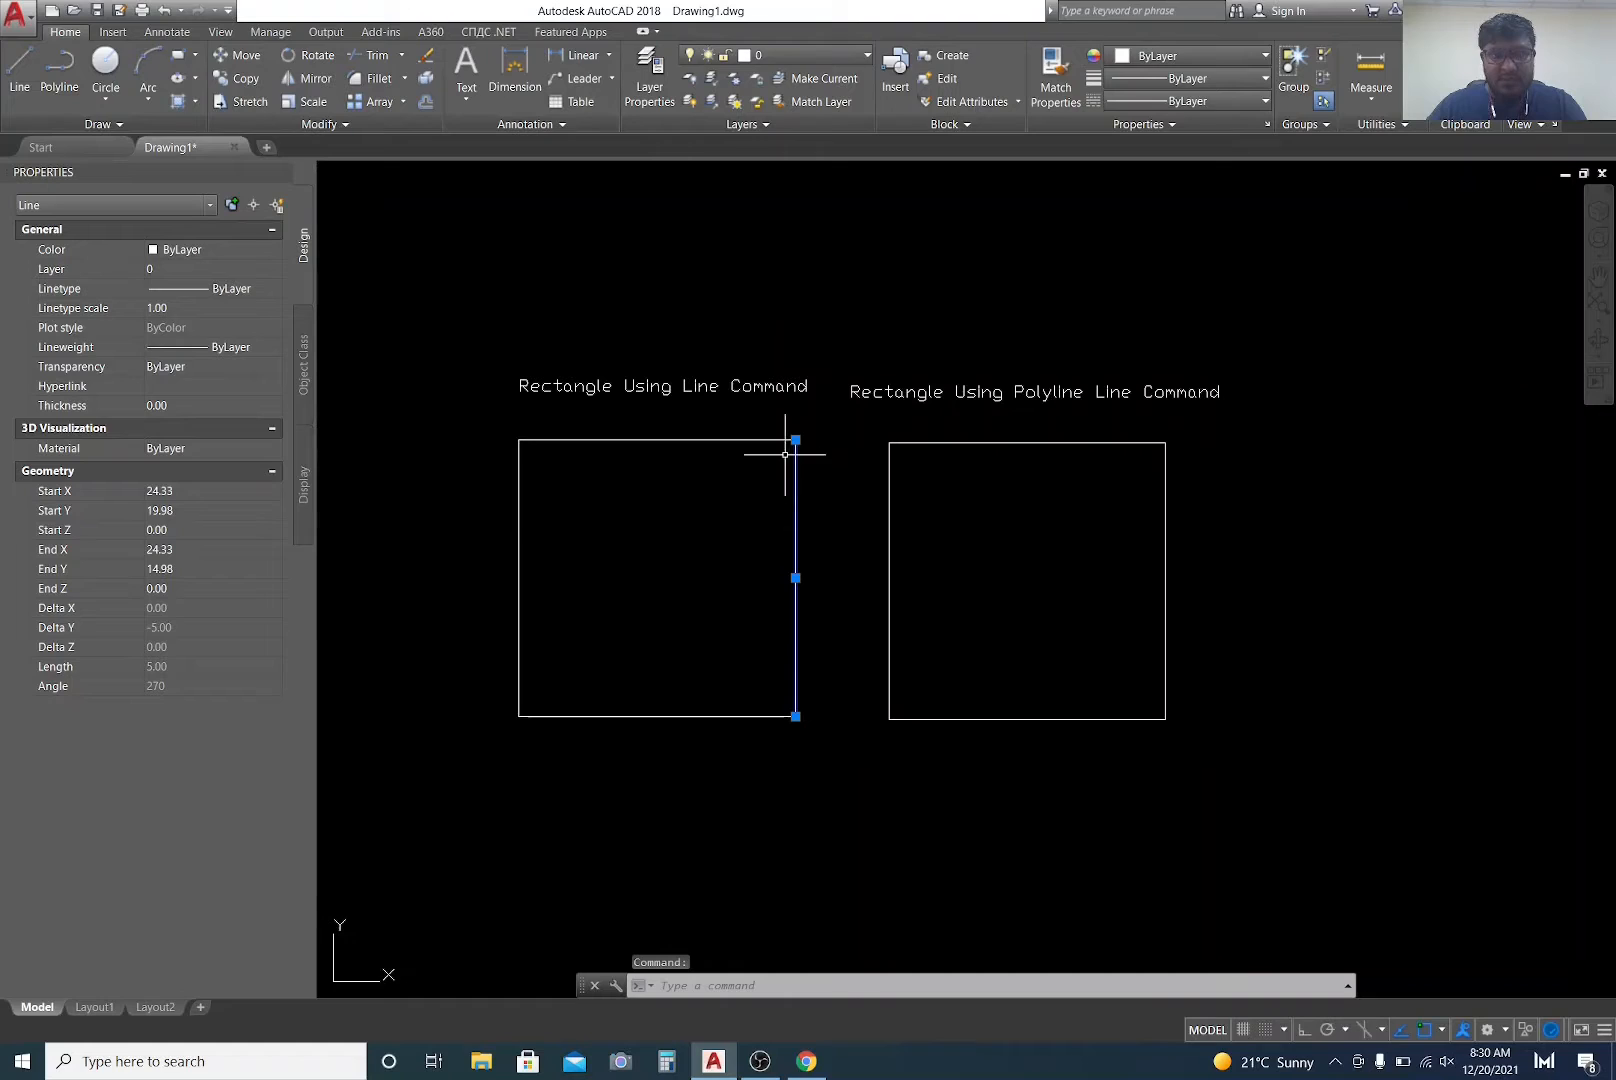
key("Escape")
key("Escape")
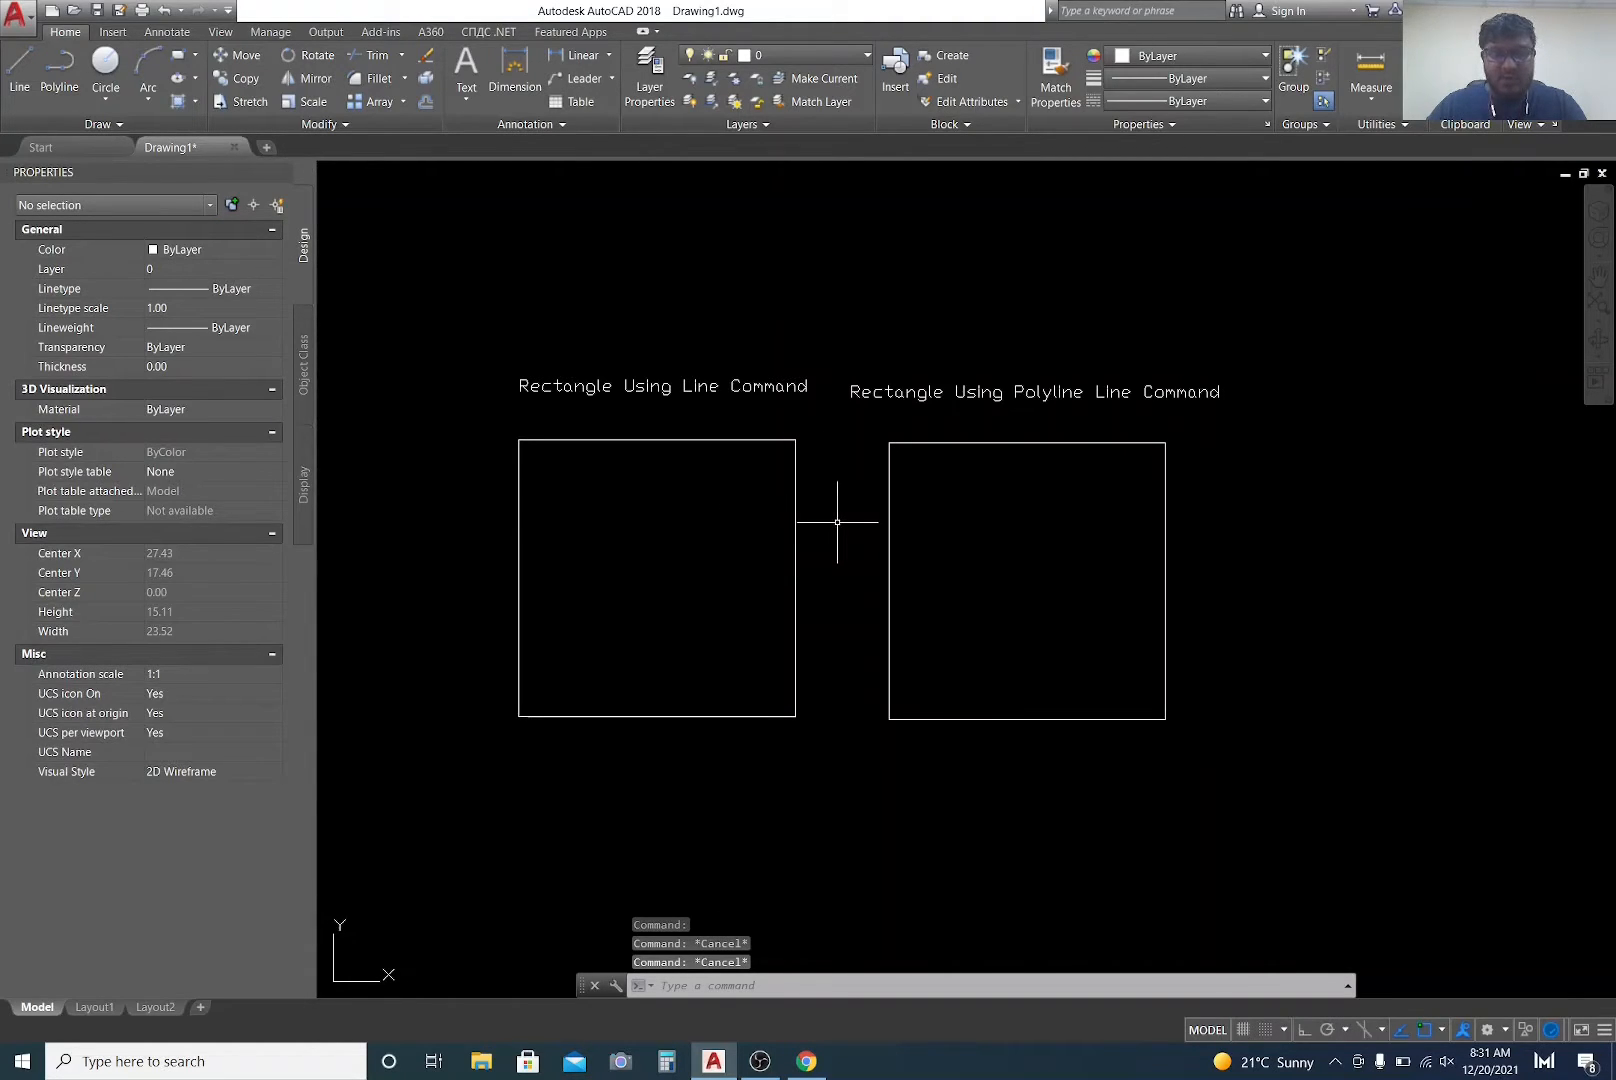
type("t")
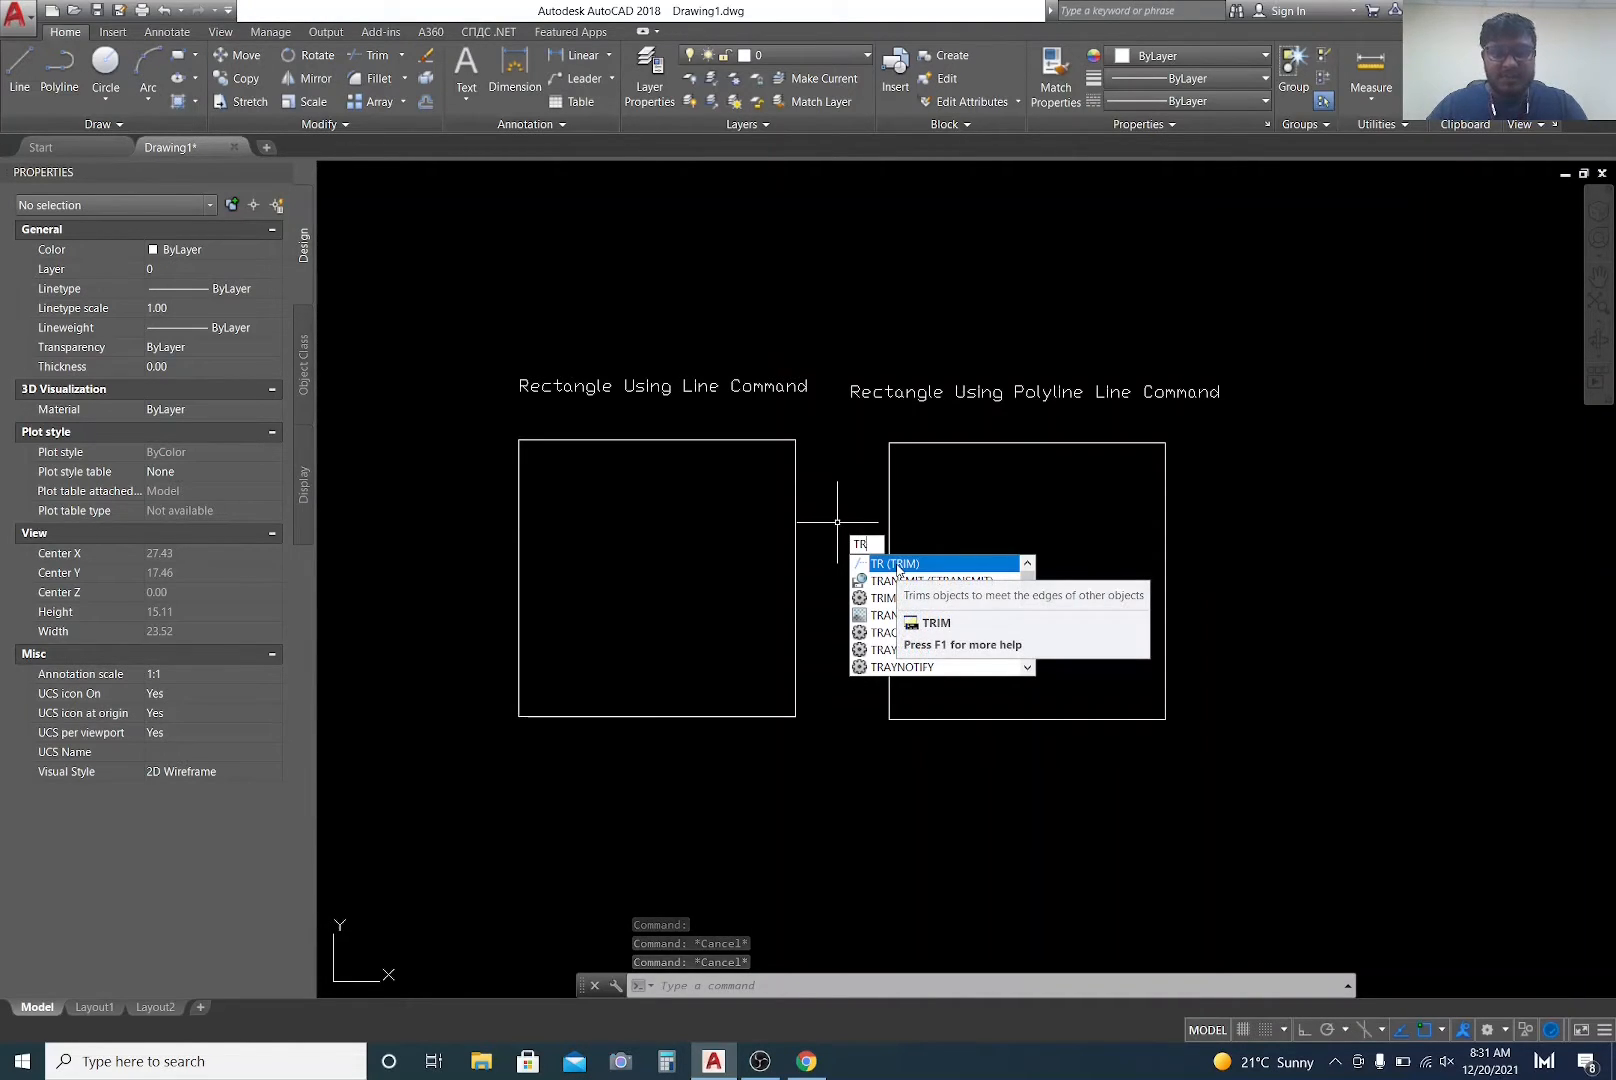
key("Escape")
left_click(795, 452)
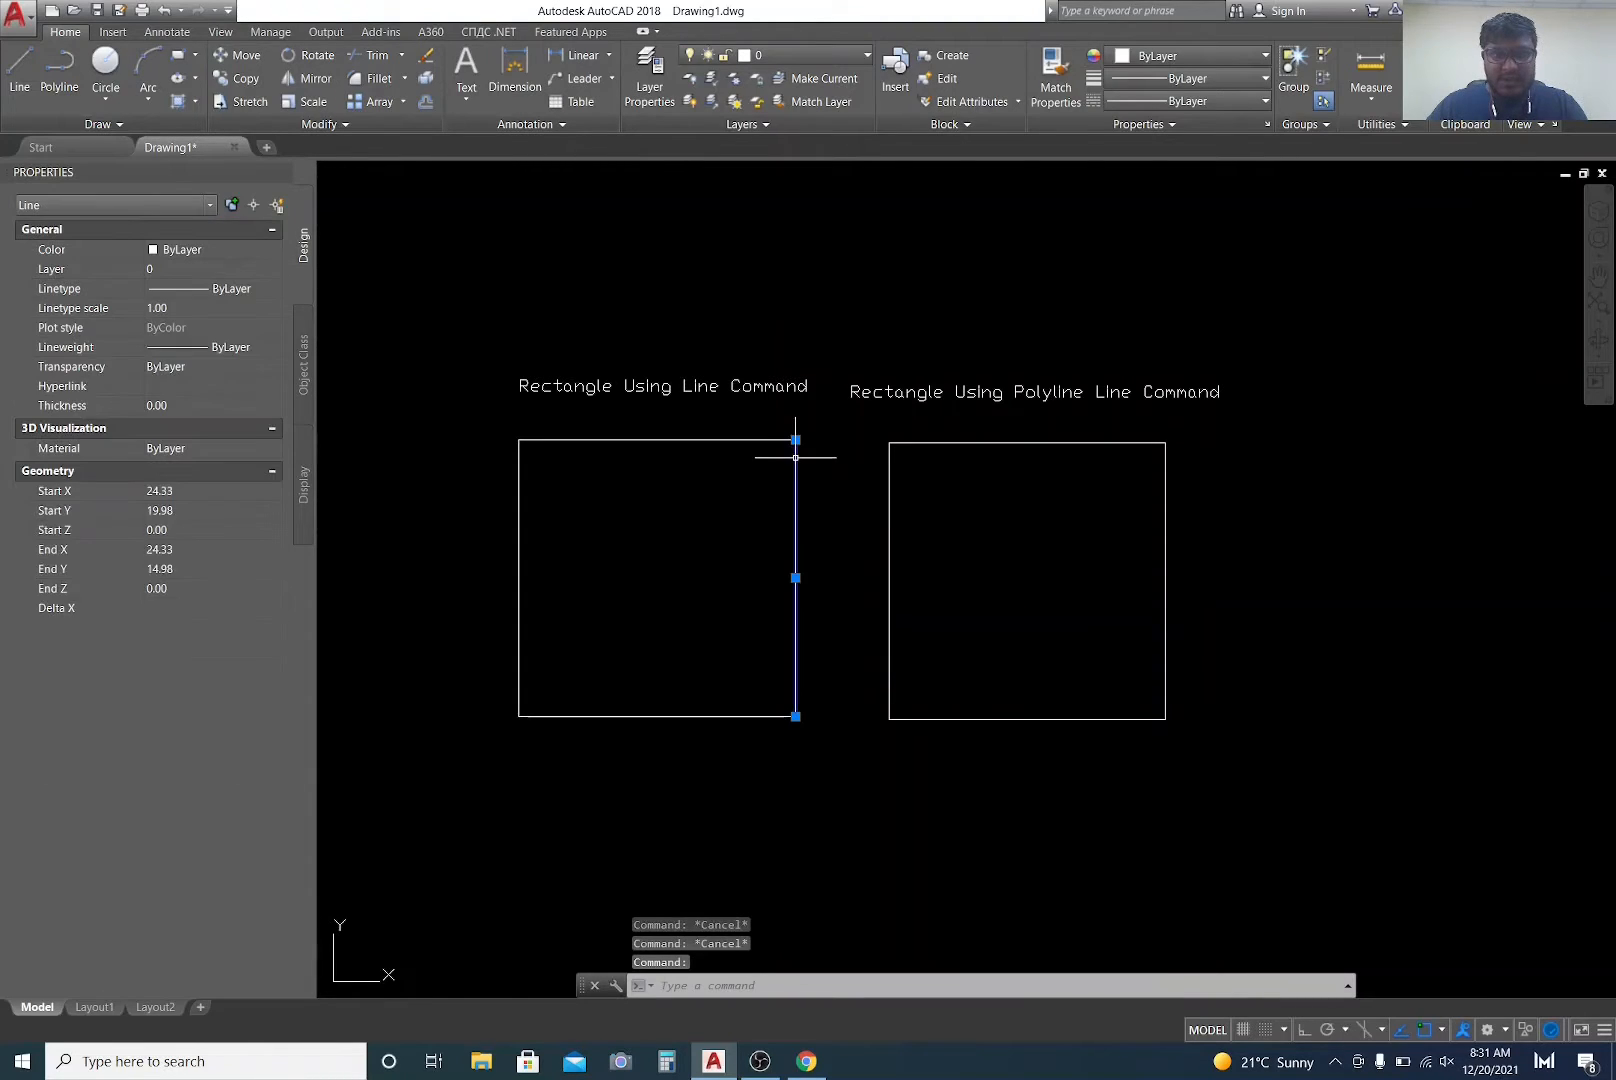
key("Escape")
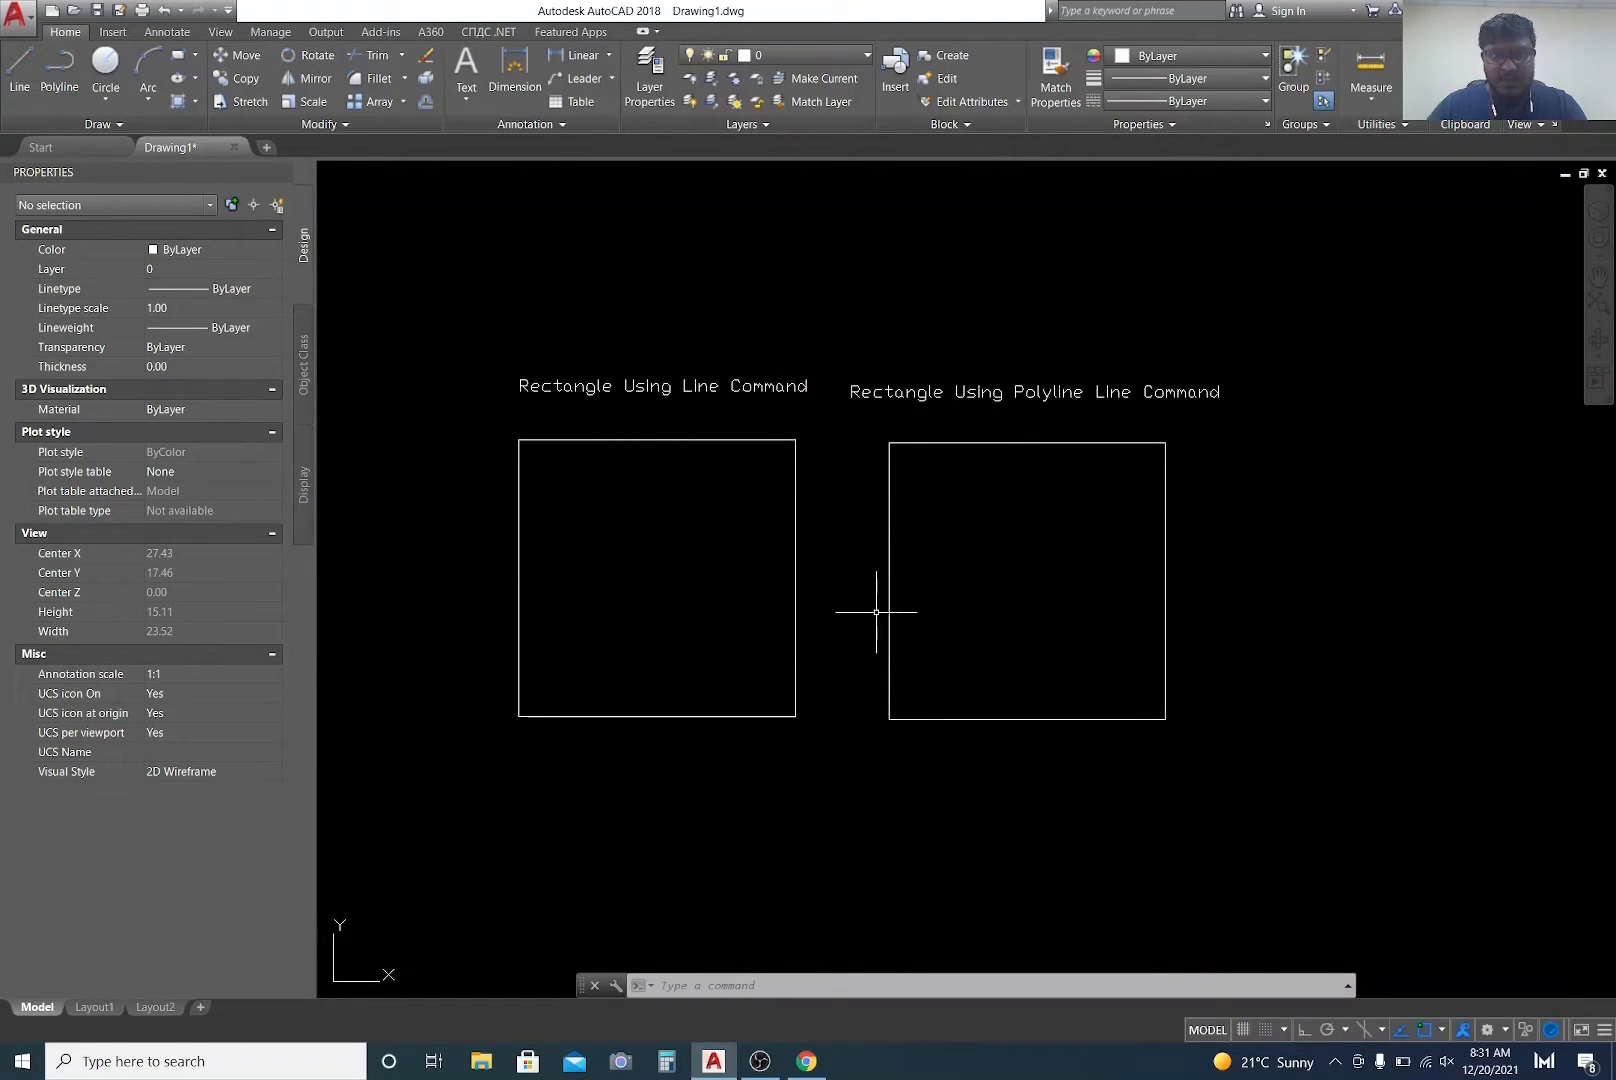
key("Escape")
key("Escape")
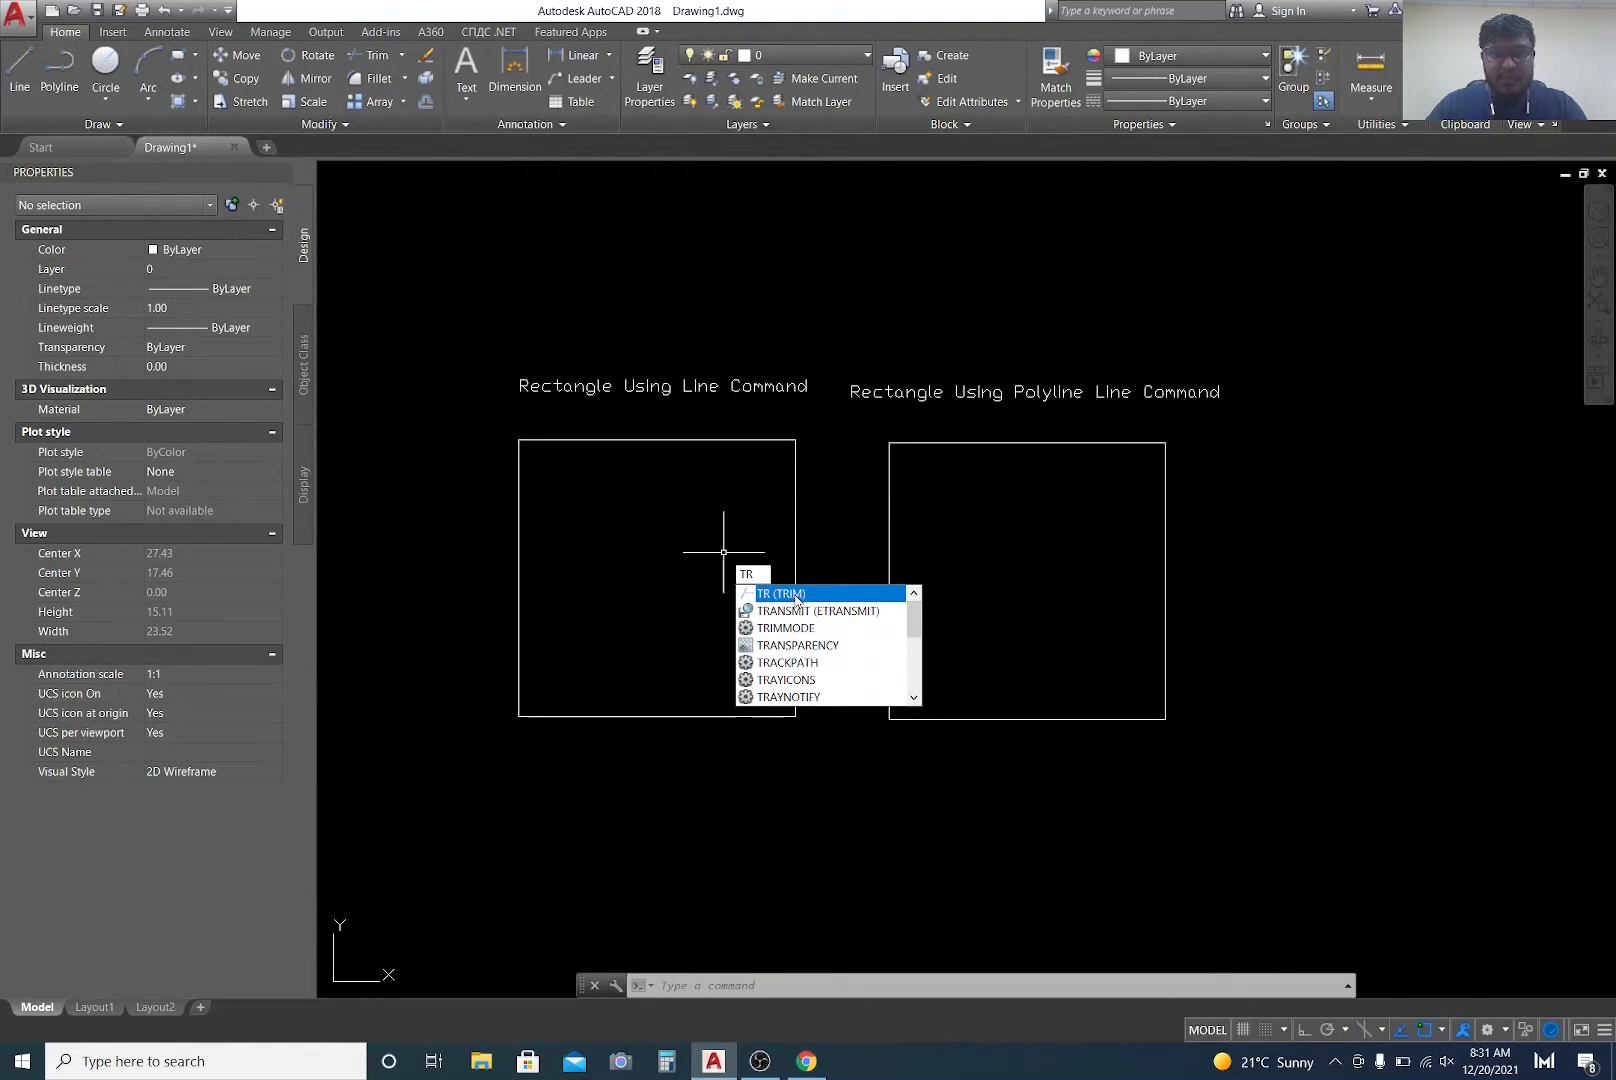
key("Escape")
key("Escape")
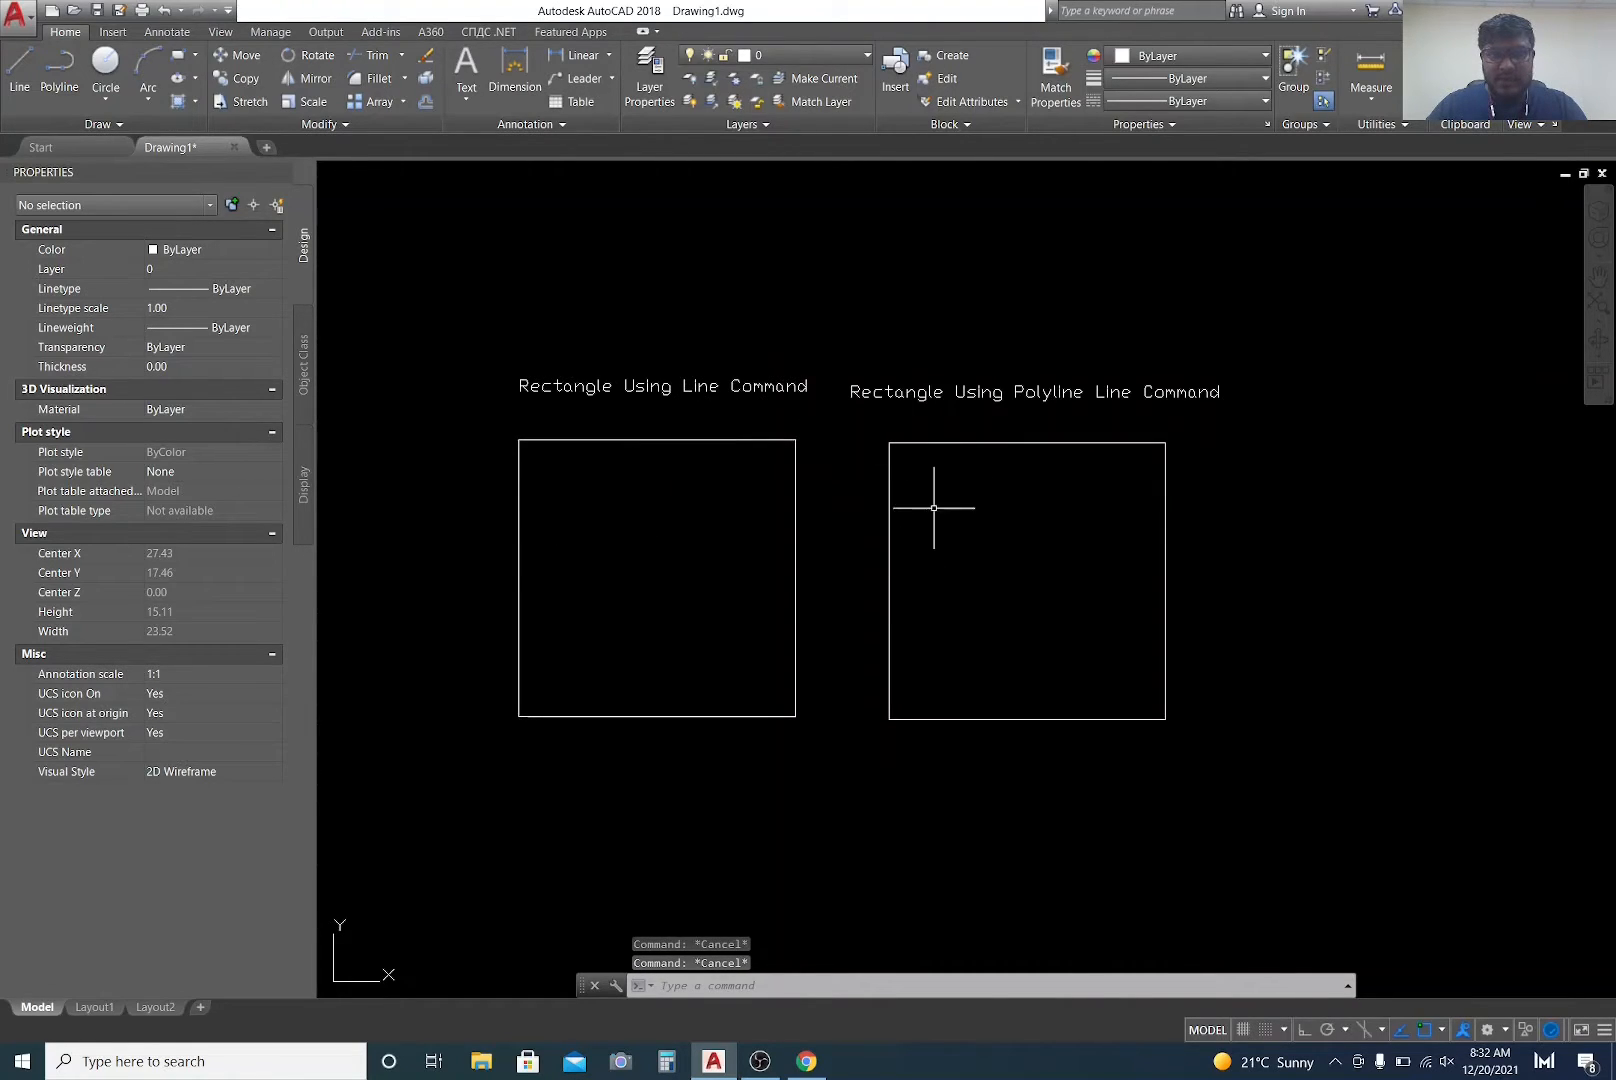
Step: Select the left square's top line and the polyline square in turn, comparing a single segment with a whole polyline
left_click(660, 440)
key("Escape")
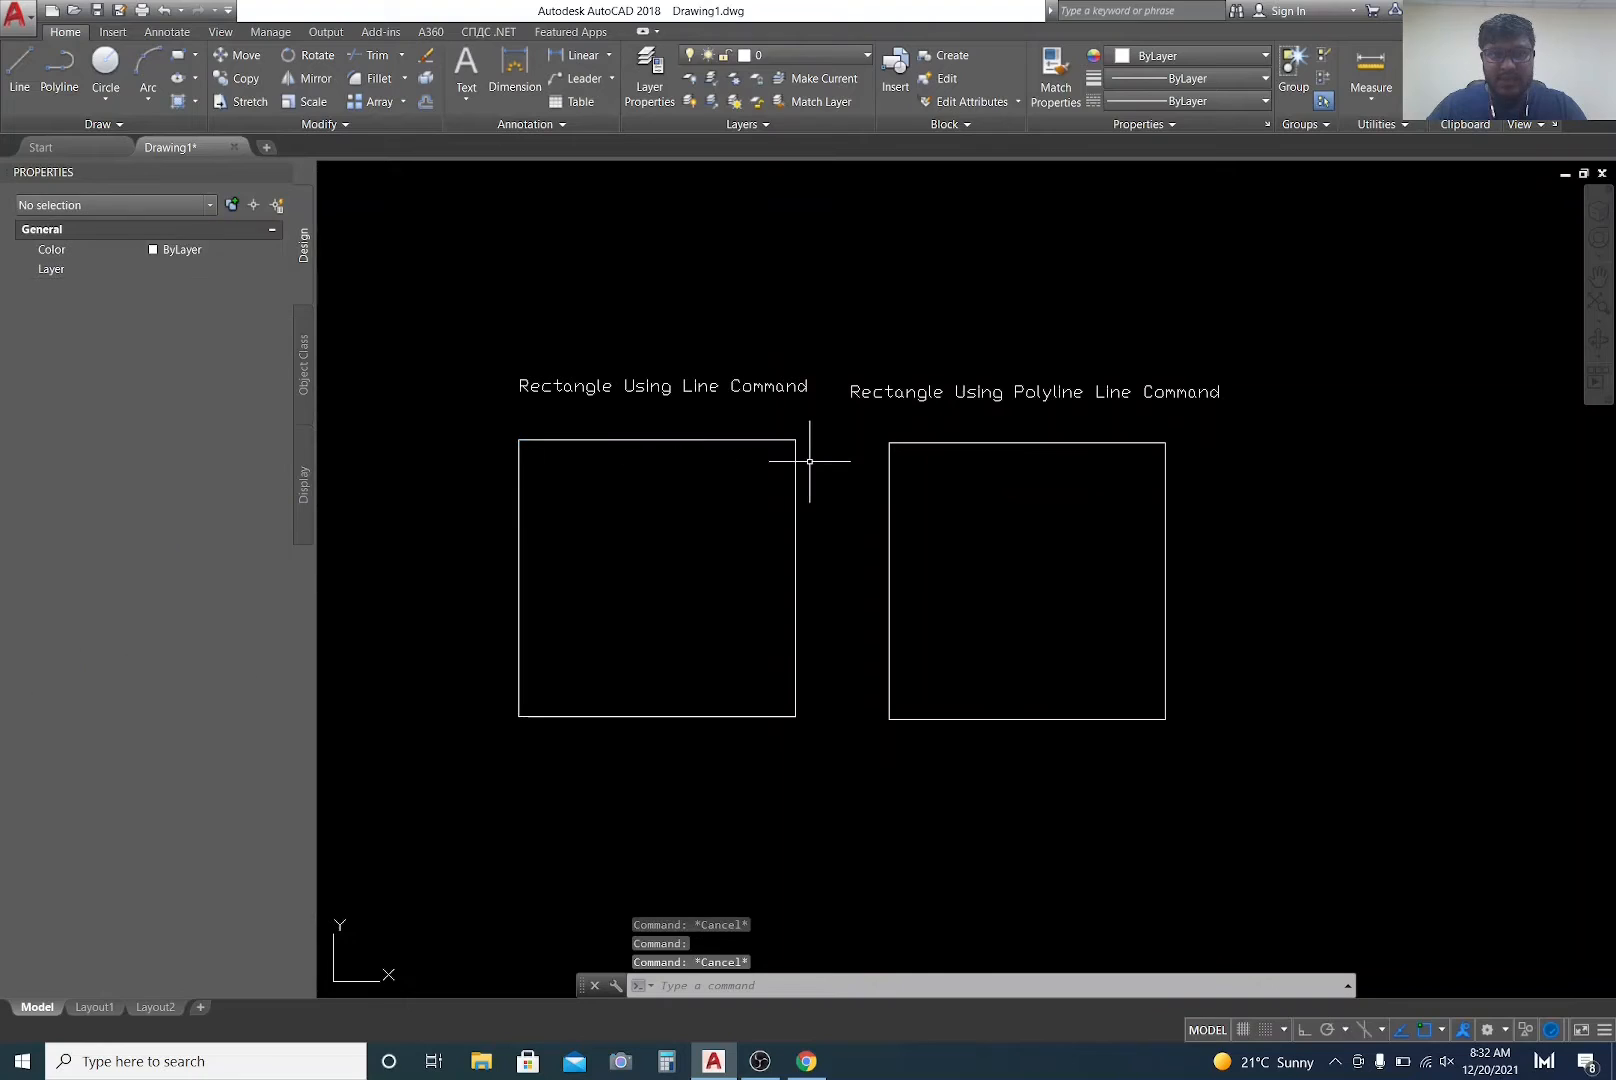
left_click(716, 440)
key("Escape")
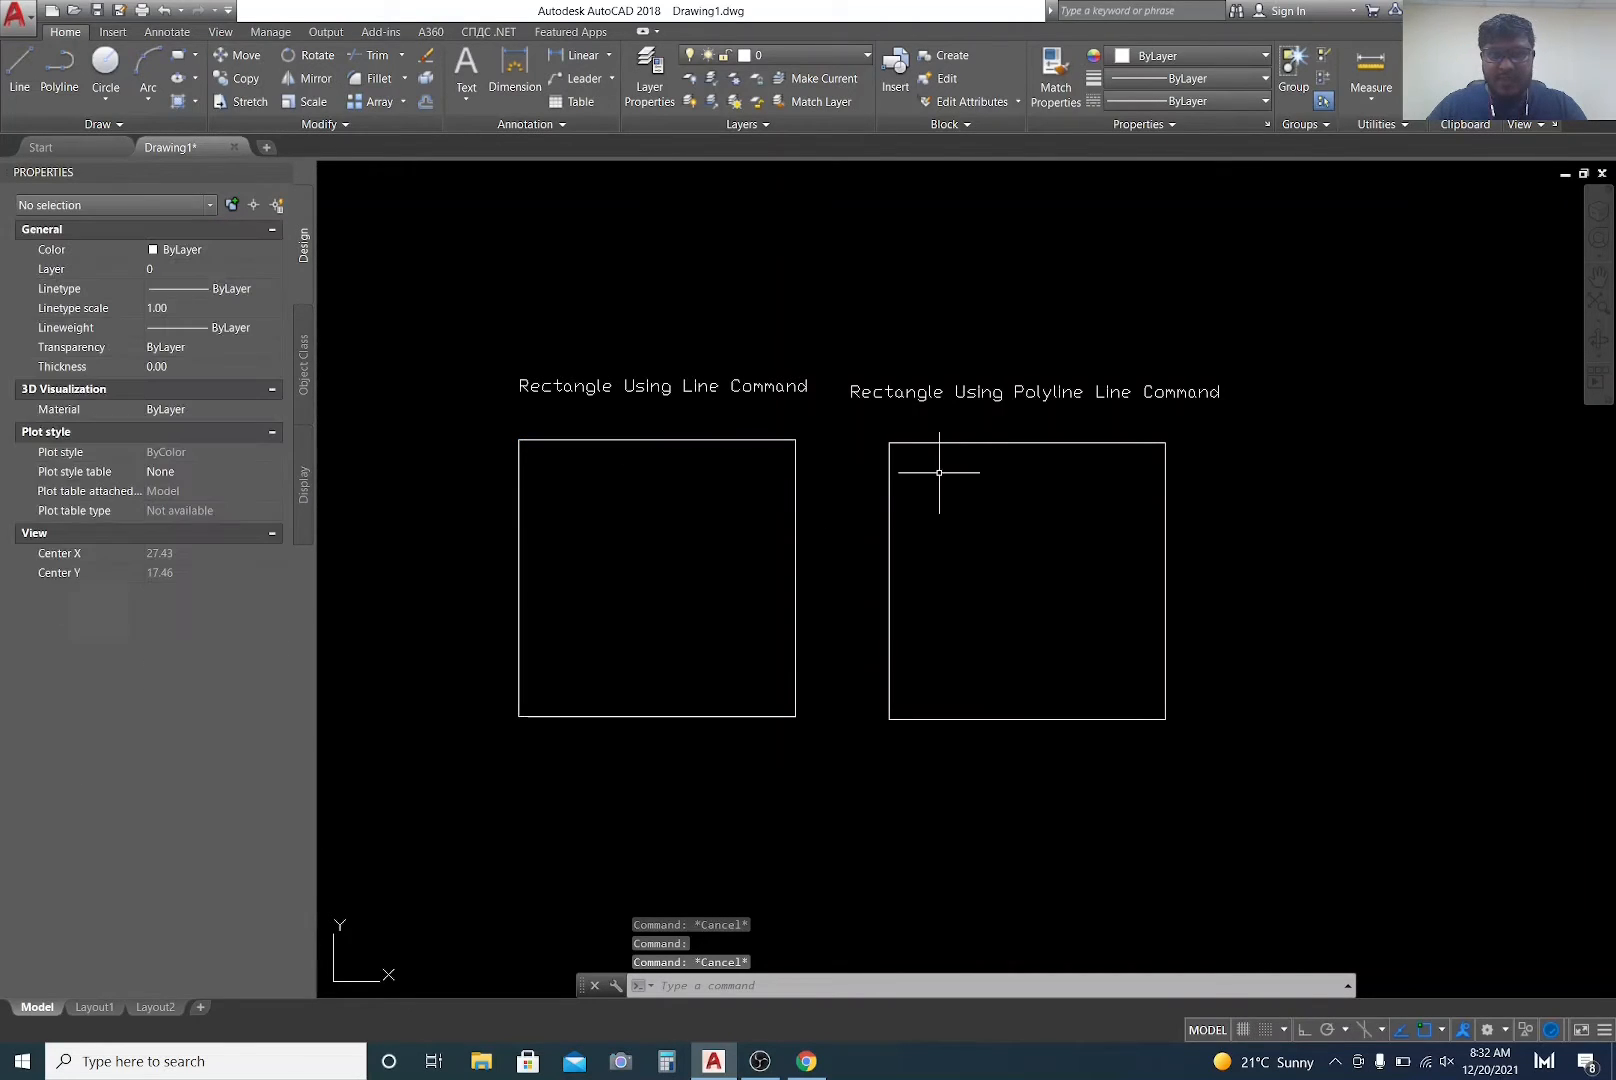
left_click(1028, 443)
key("Escape")
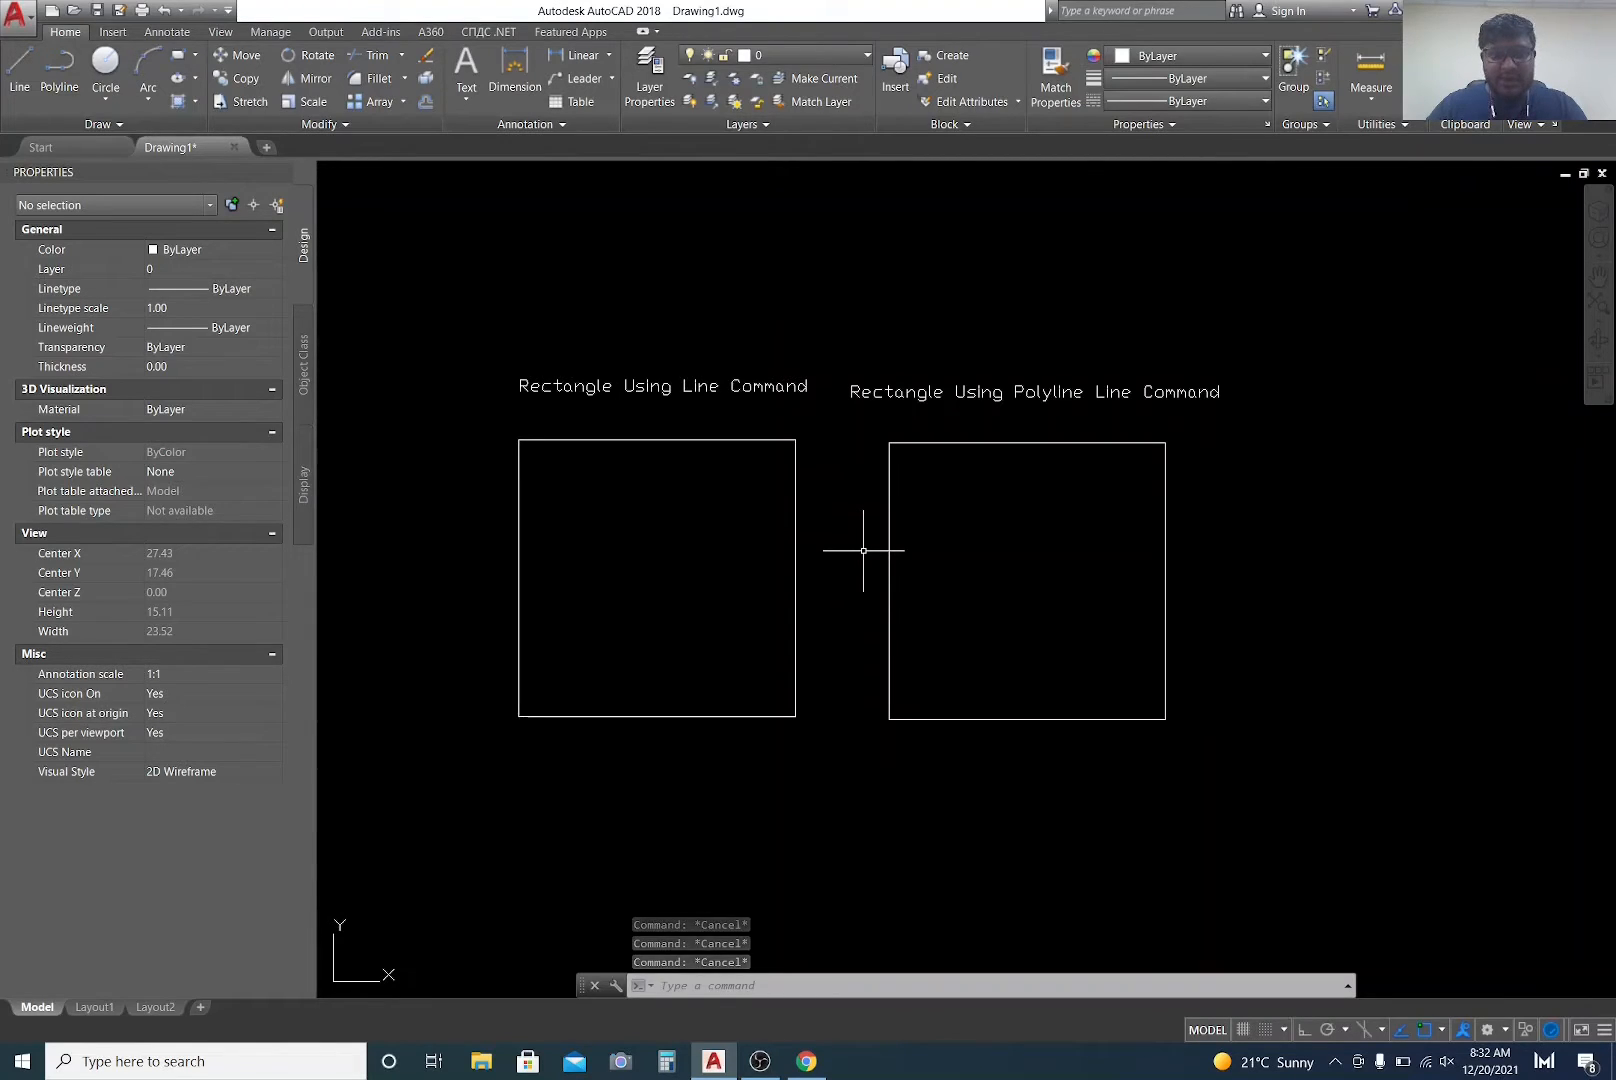
left_click(716, 439)
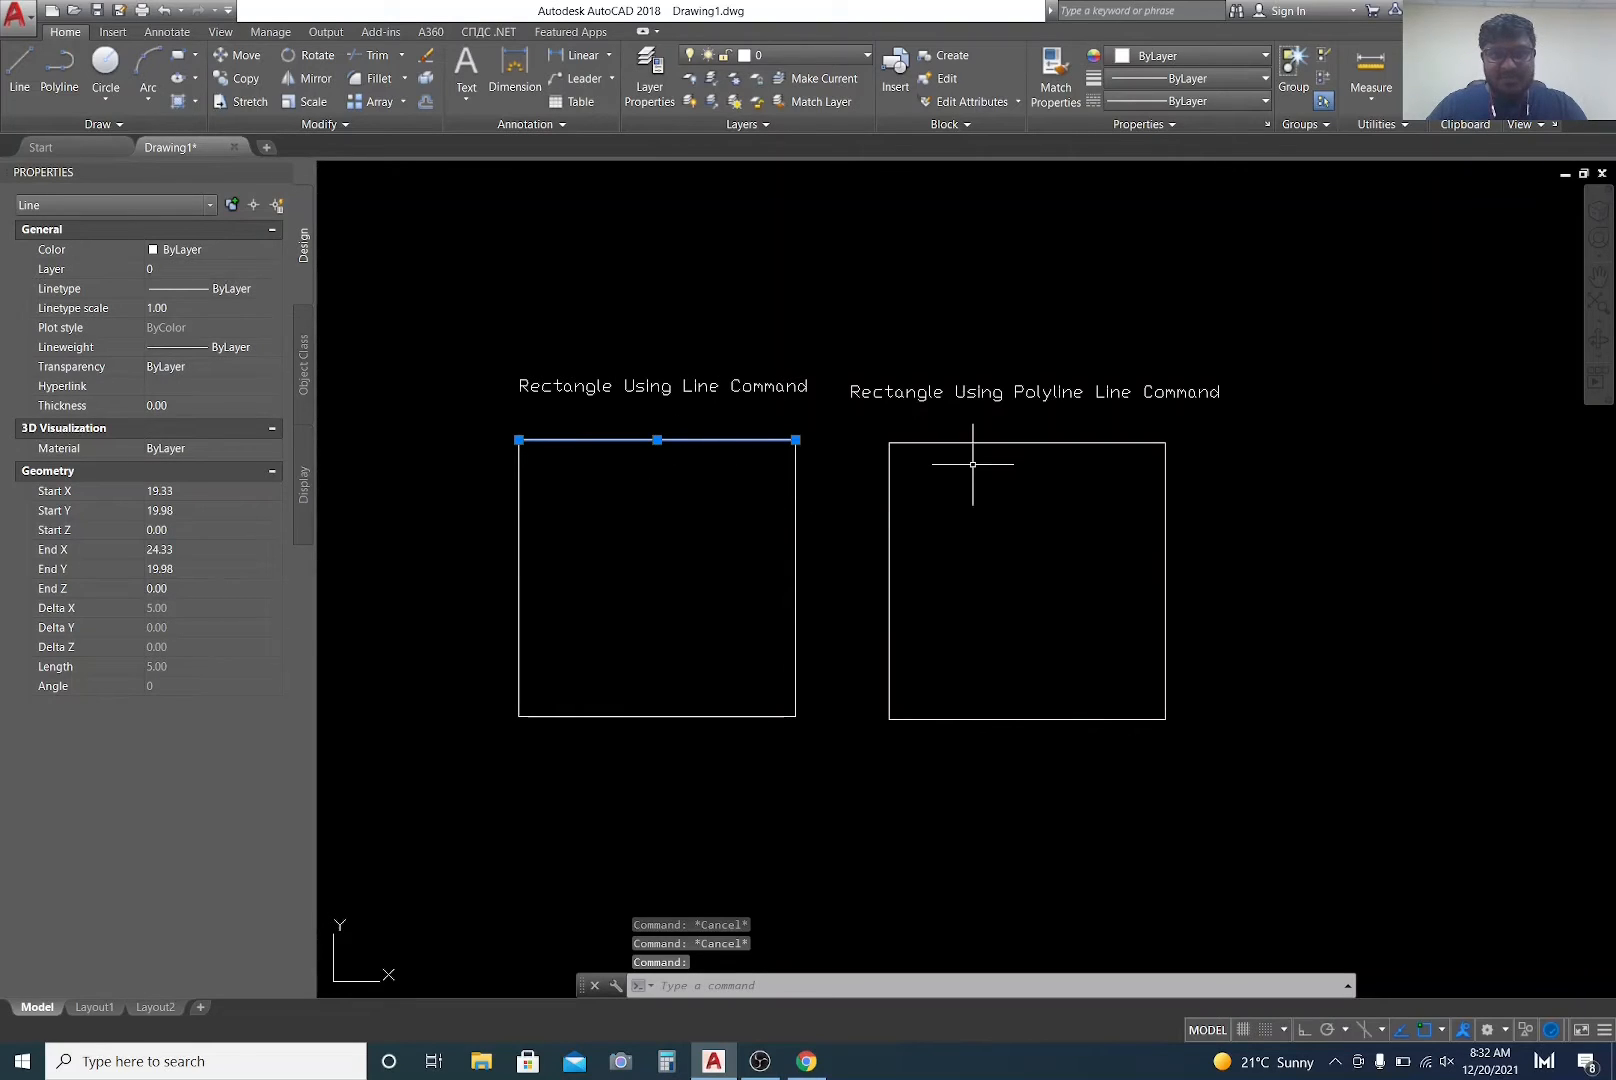
key("Escape")
left_click(901, 441)
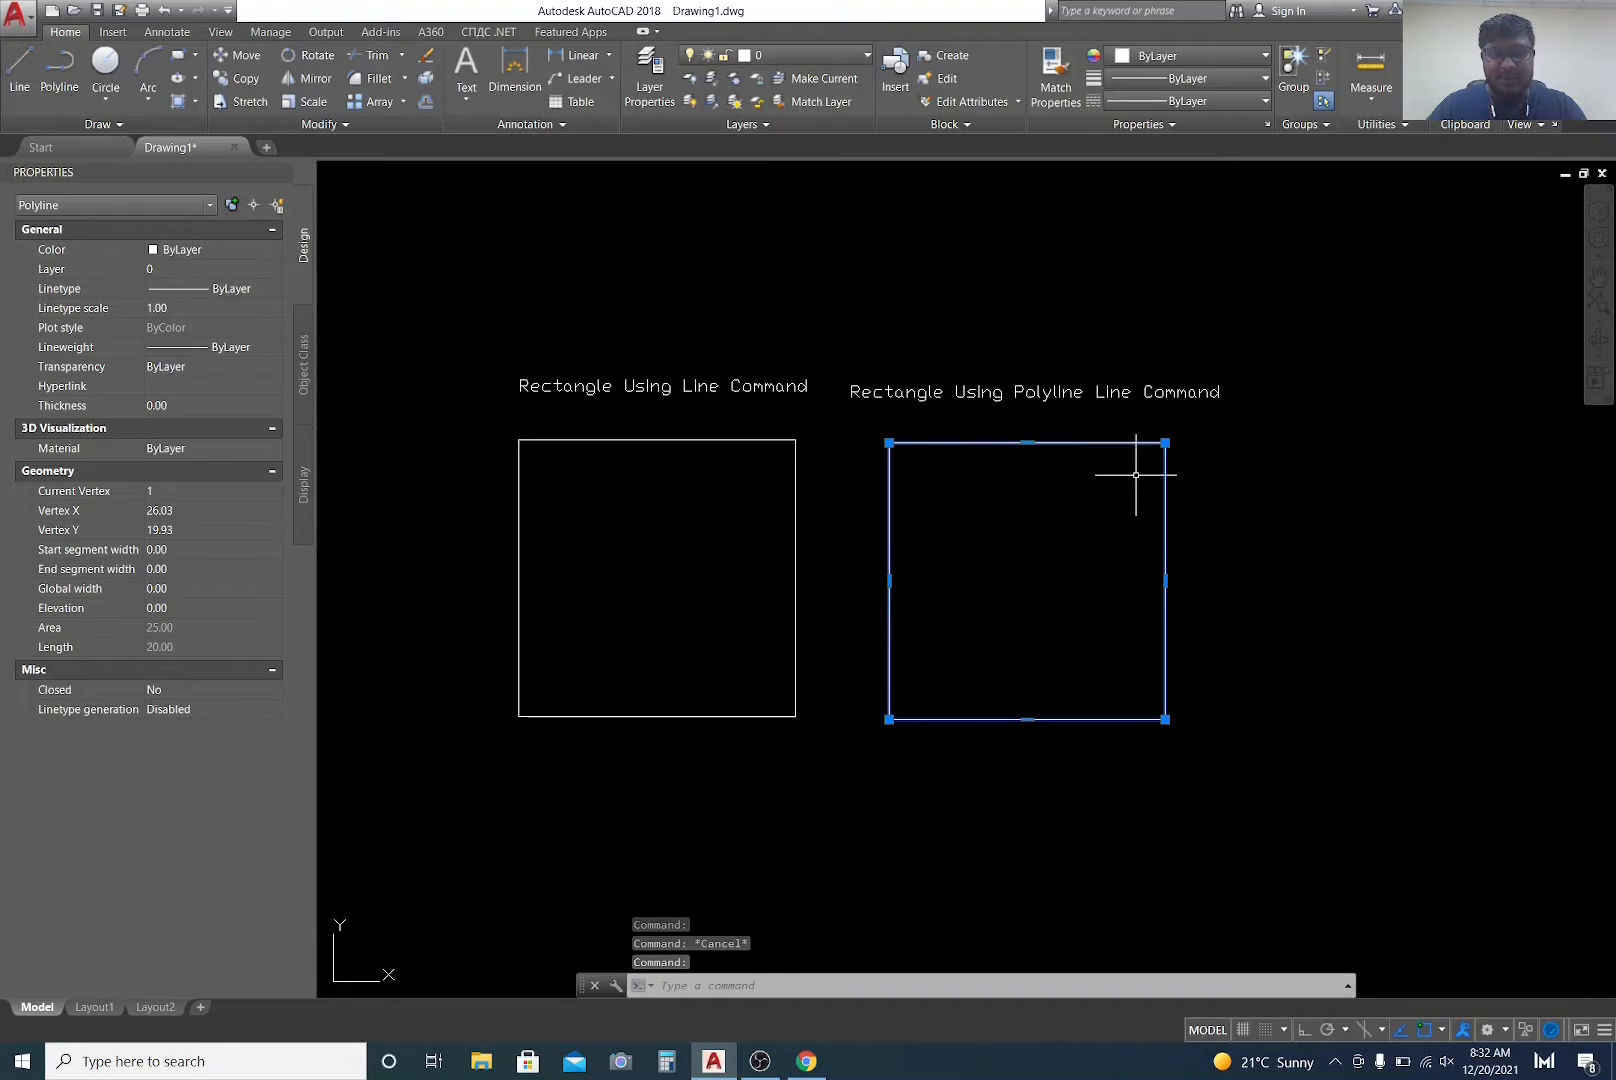
key("Escape")
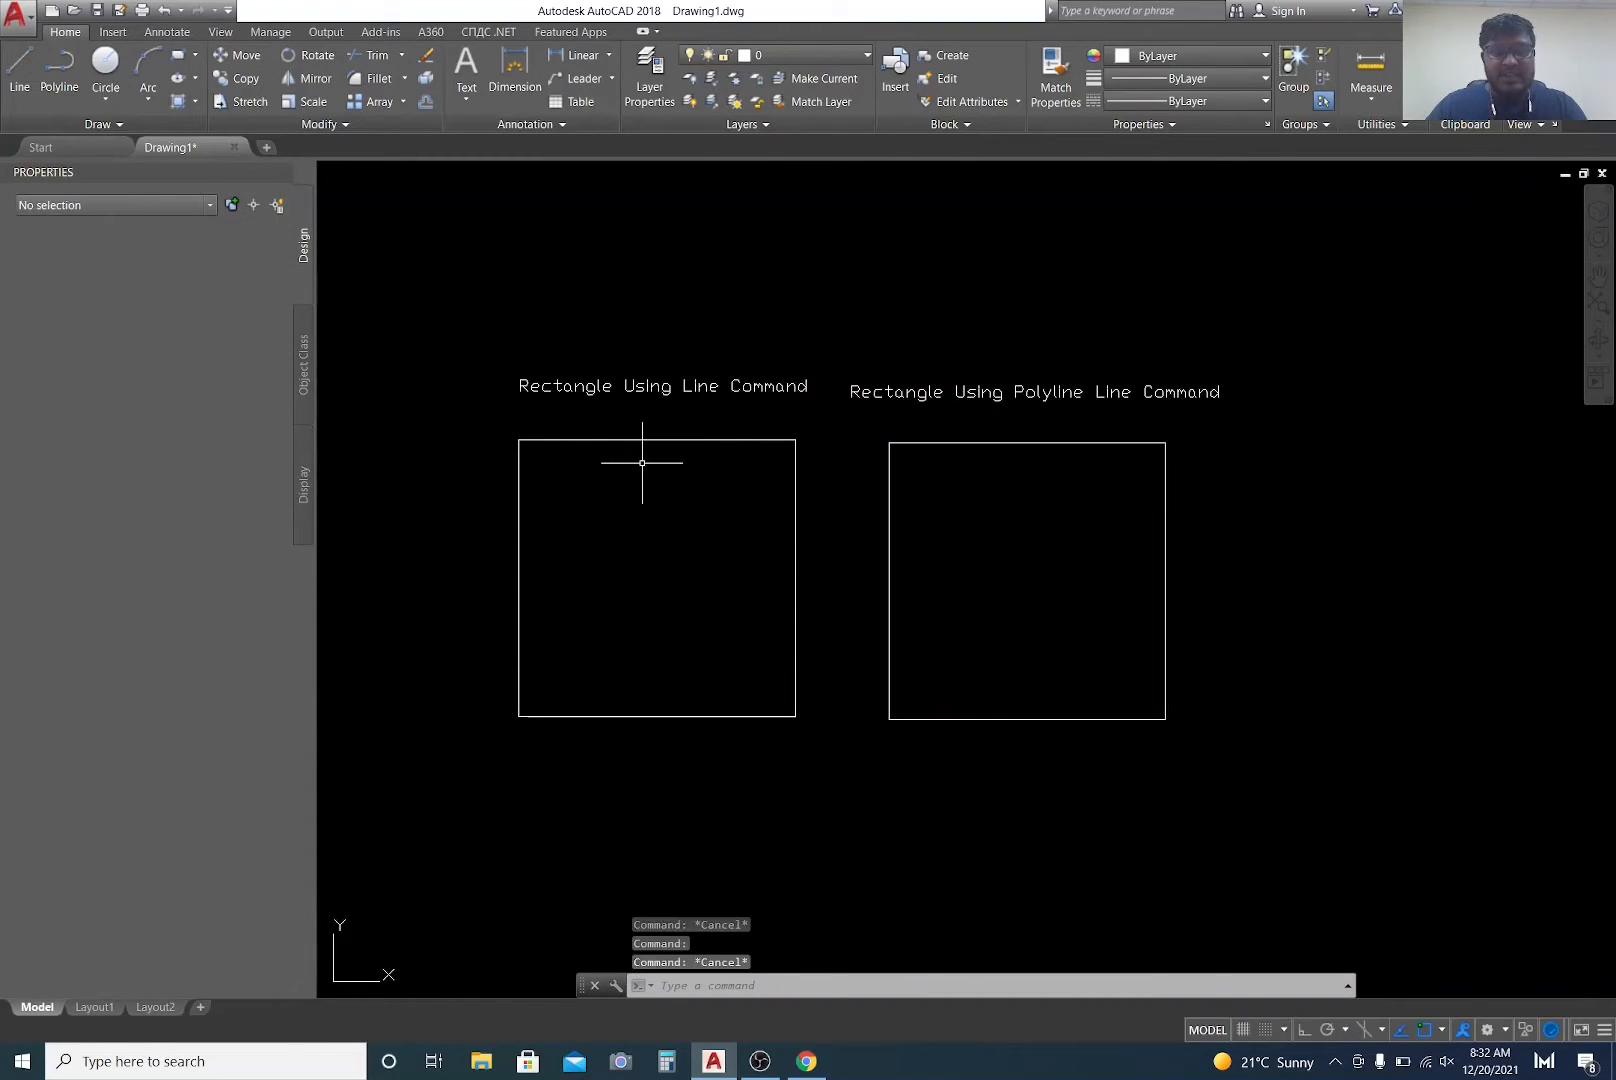
left_click(679, 439)
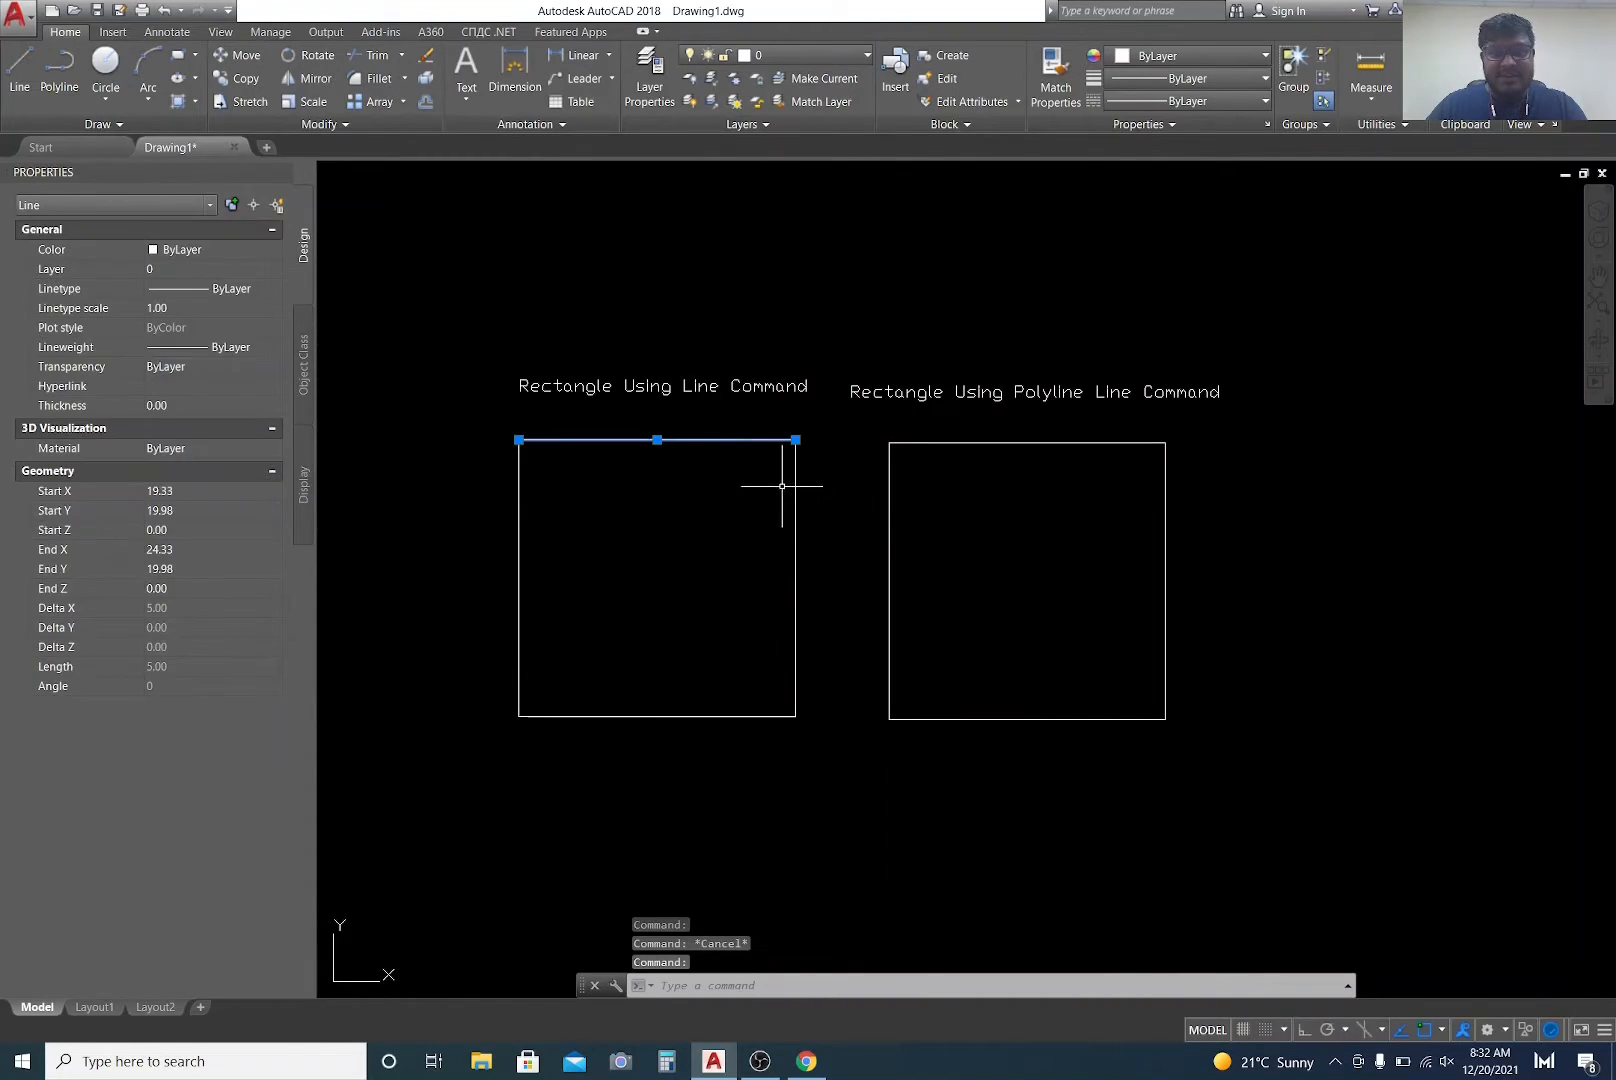
left_click(767, 511)
key("Escape")
key("Escape")
key("Escape")
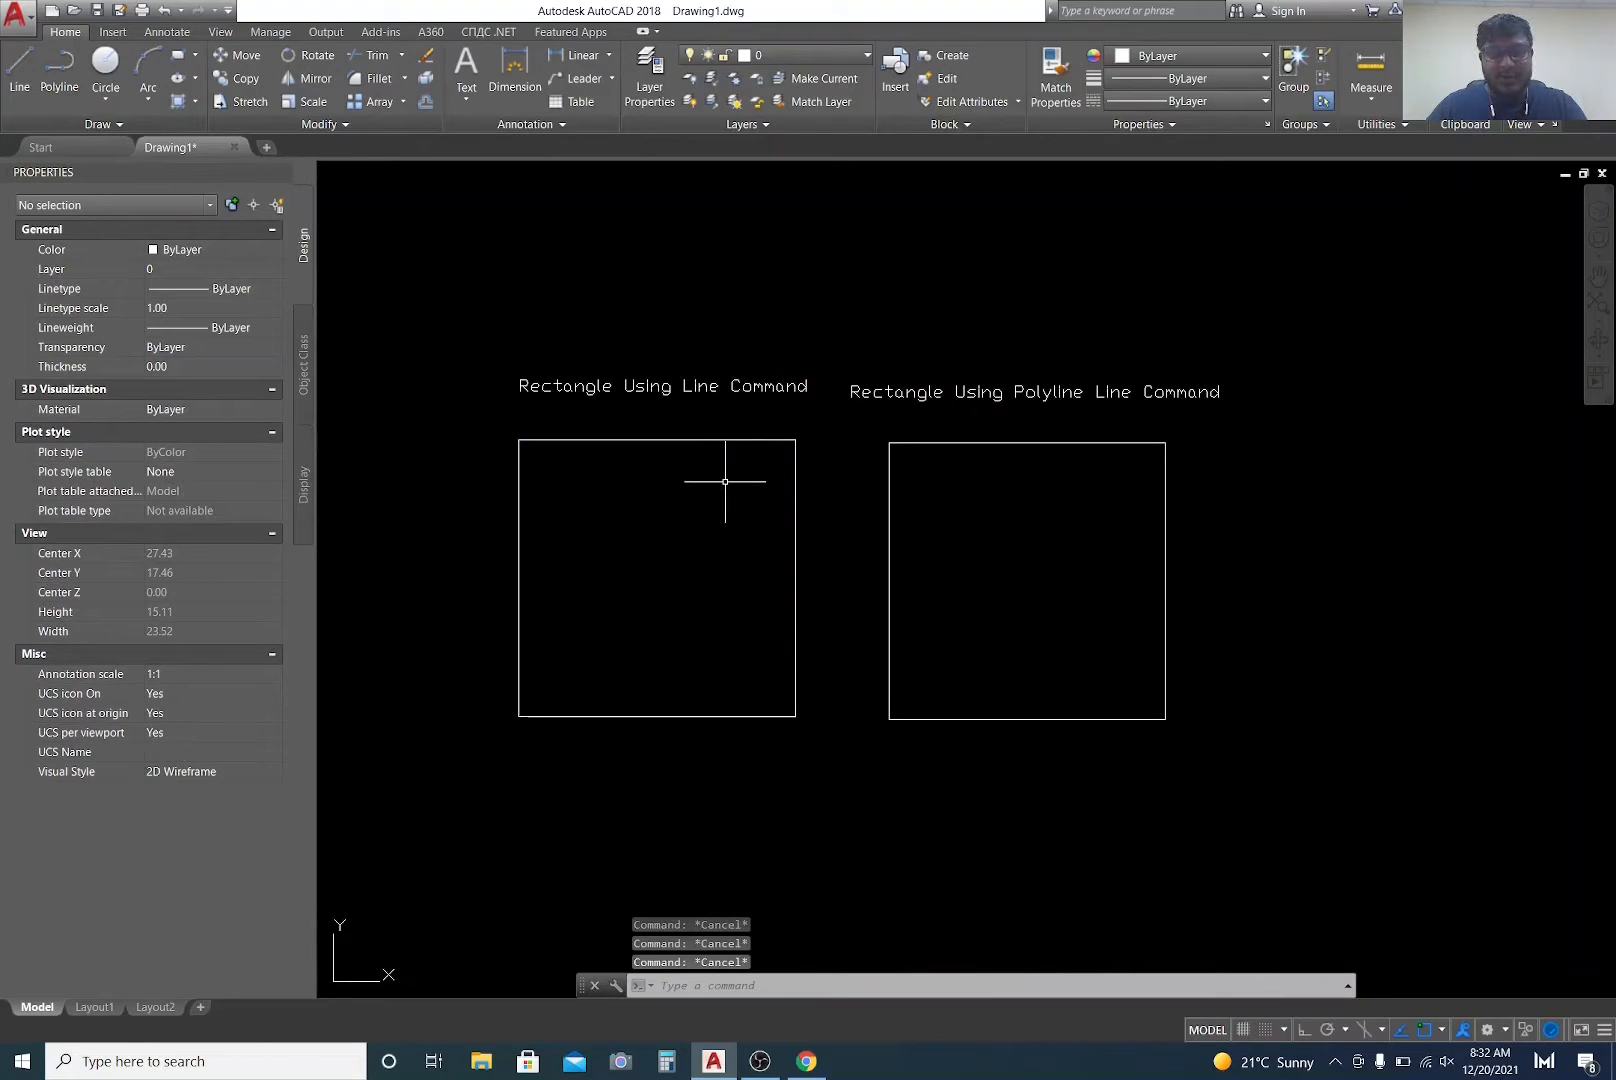
type("TR")
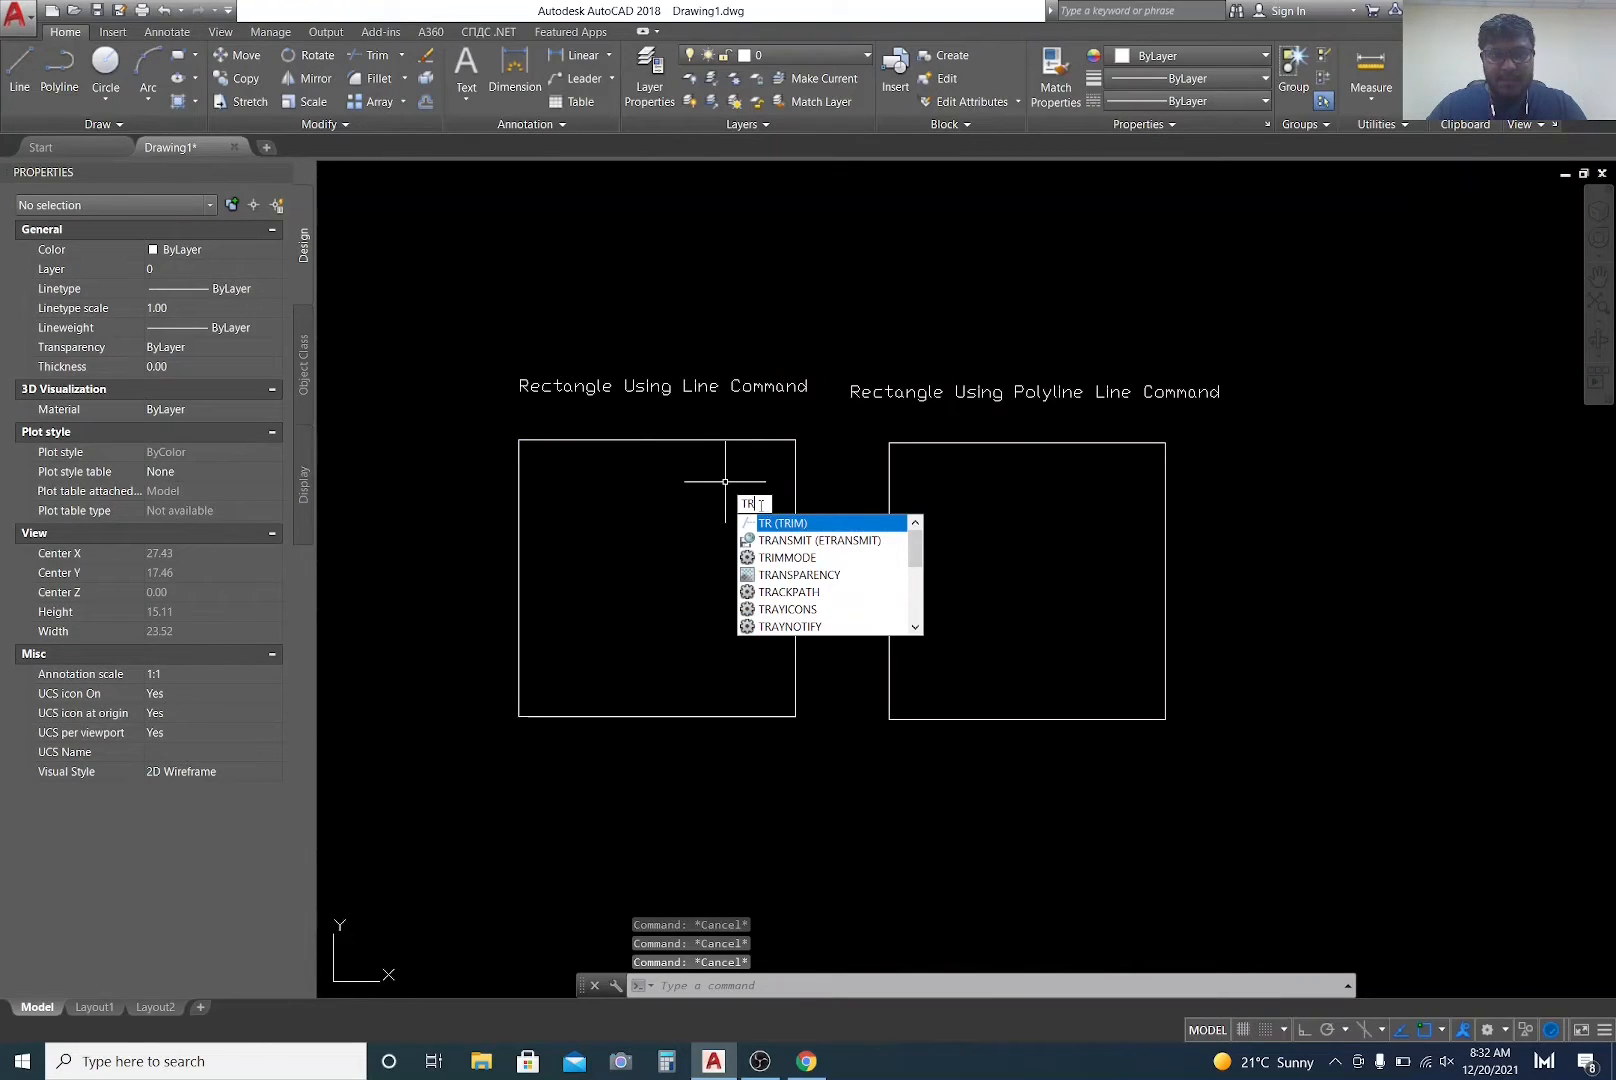
key("Return")
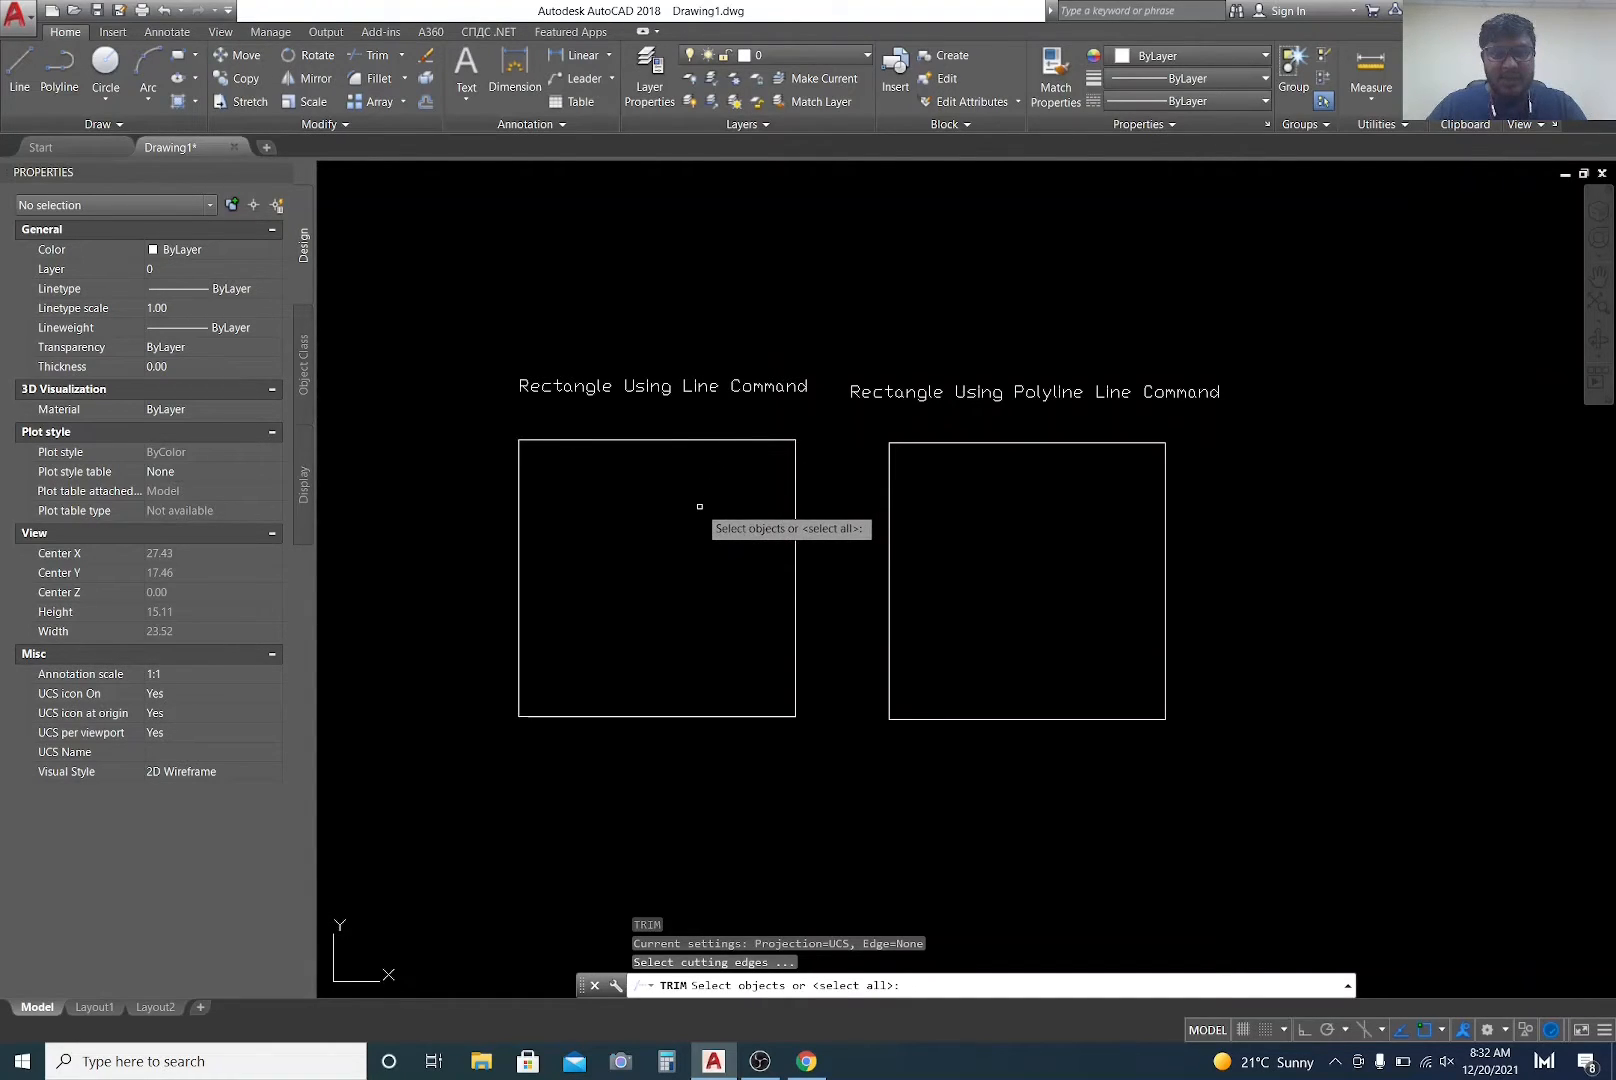
key("Return")
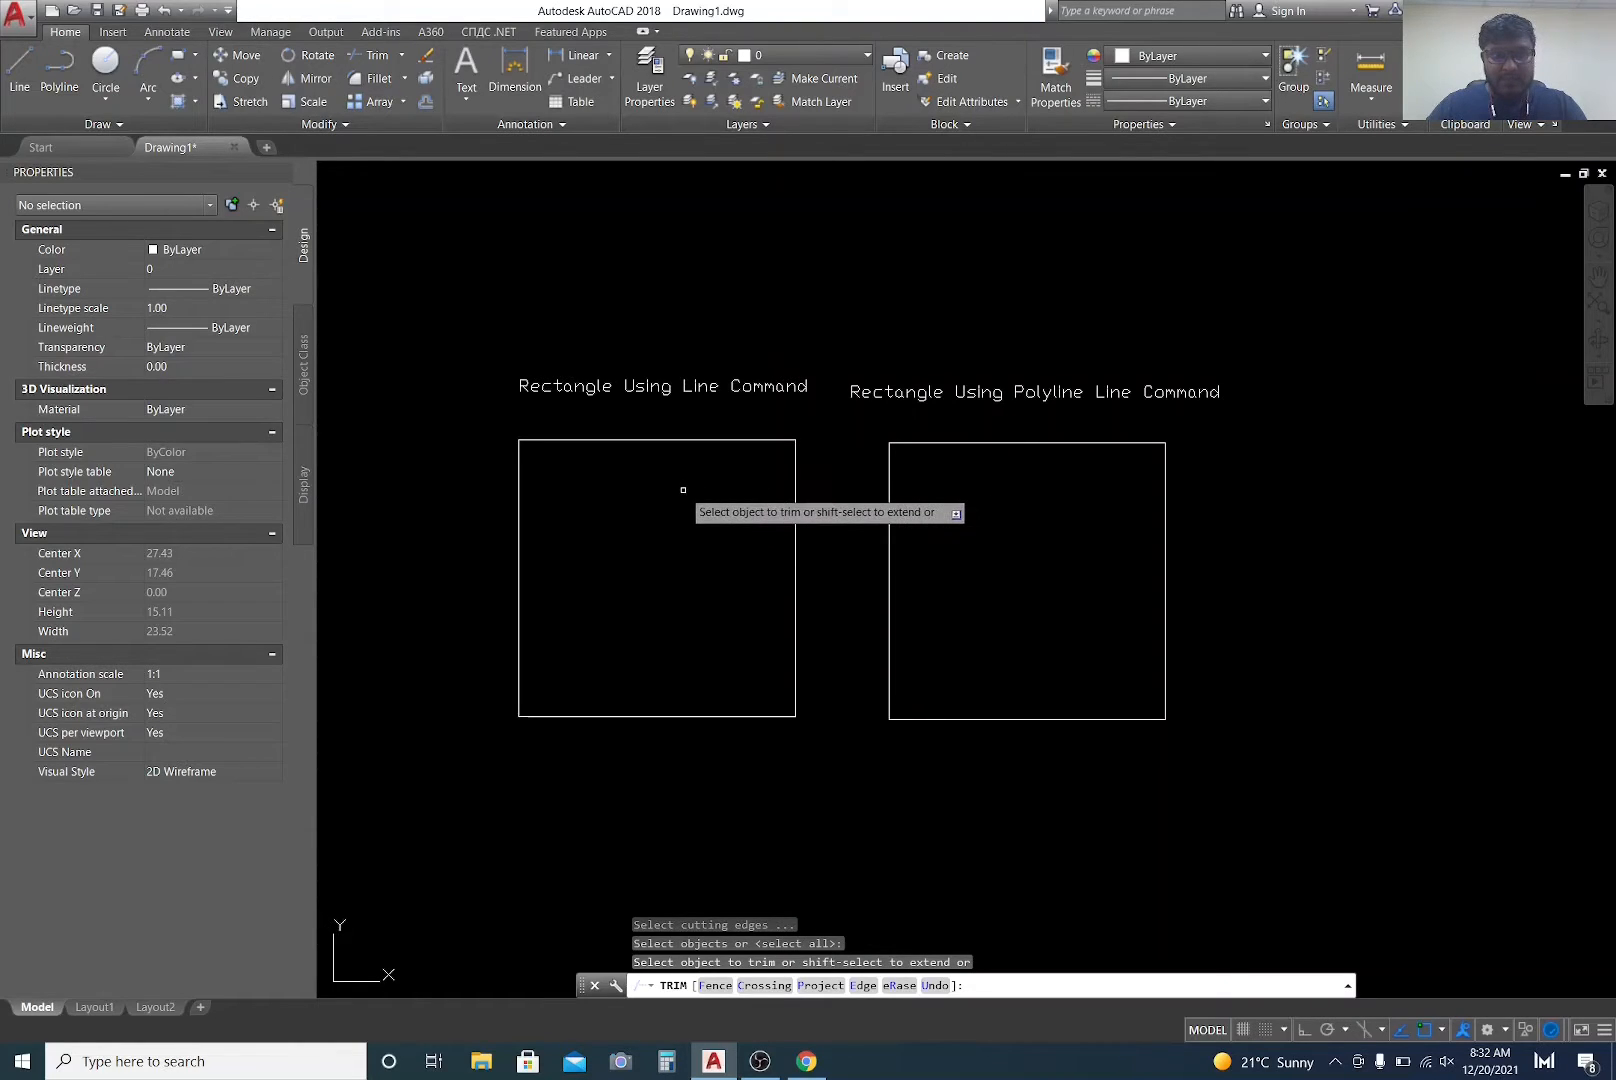
key("Escape")
key("Escape")
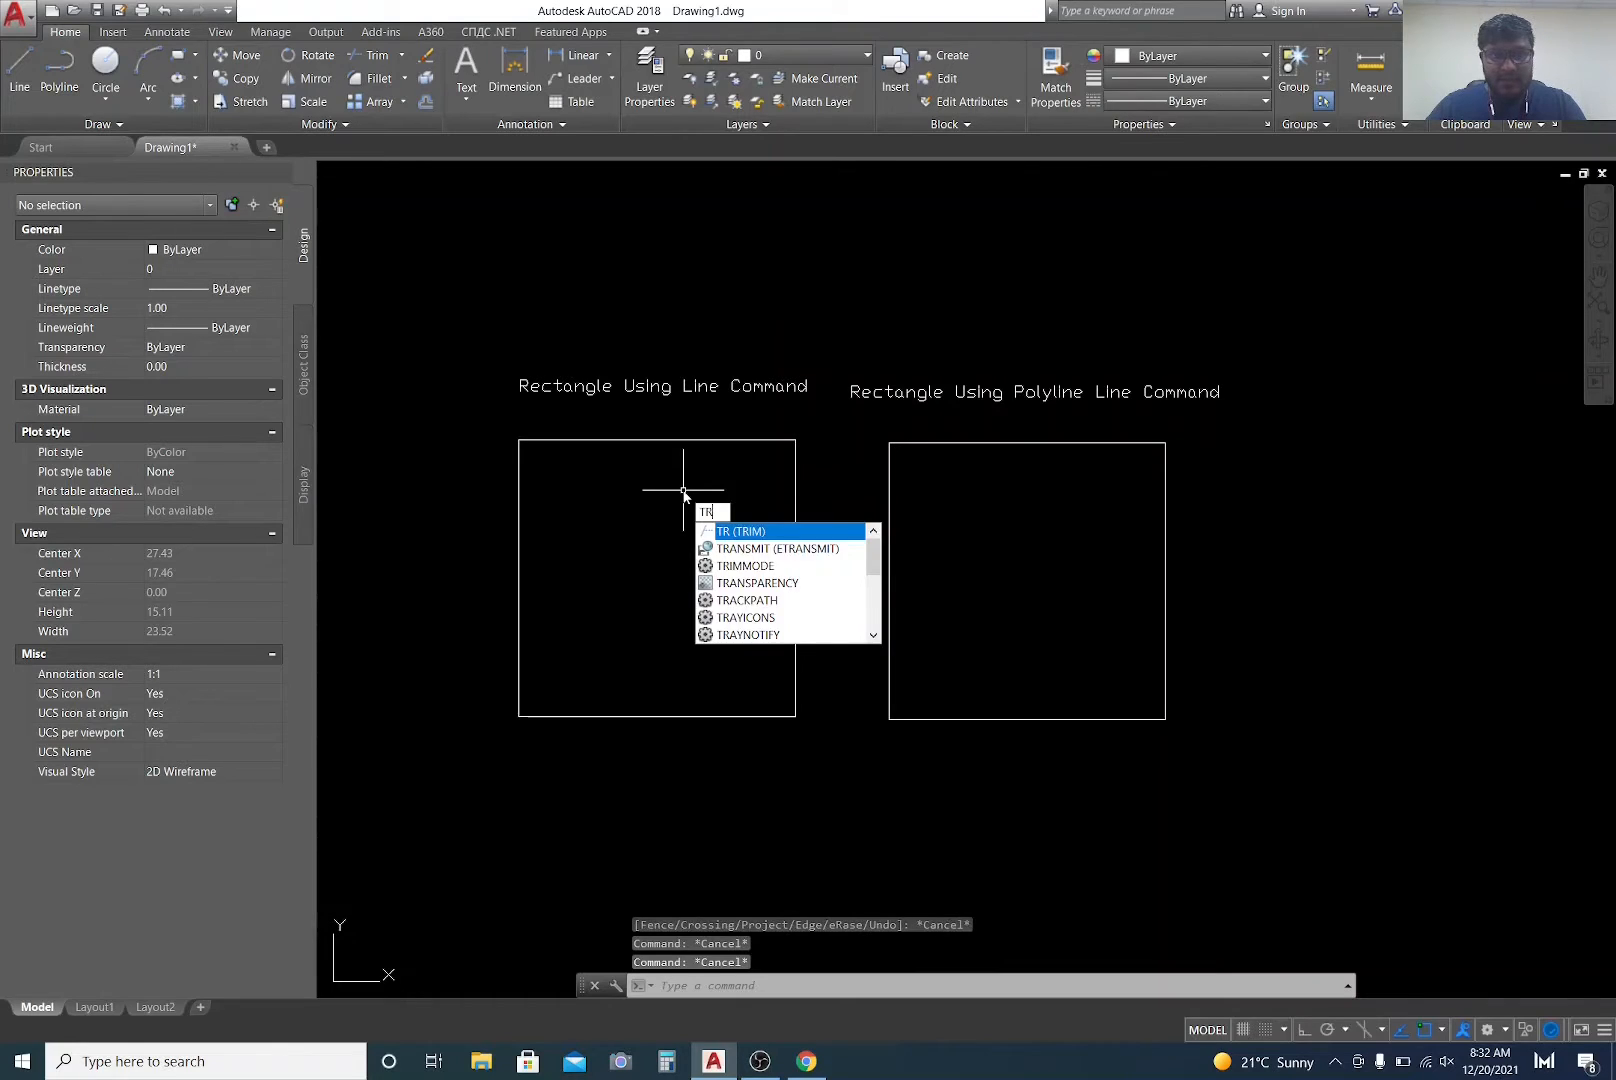
Step: Trim away the left and right sides of the polyline square, using all objects as cutting edges
key("Return")
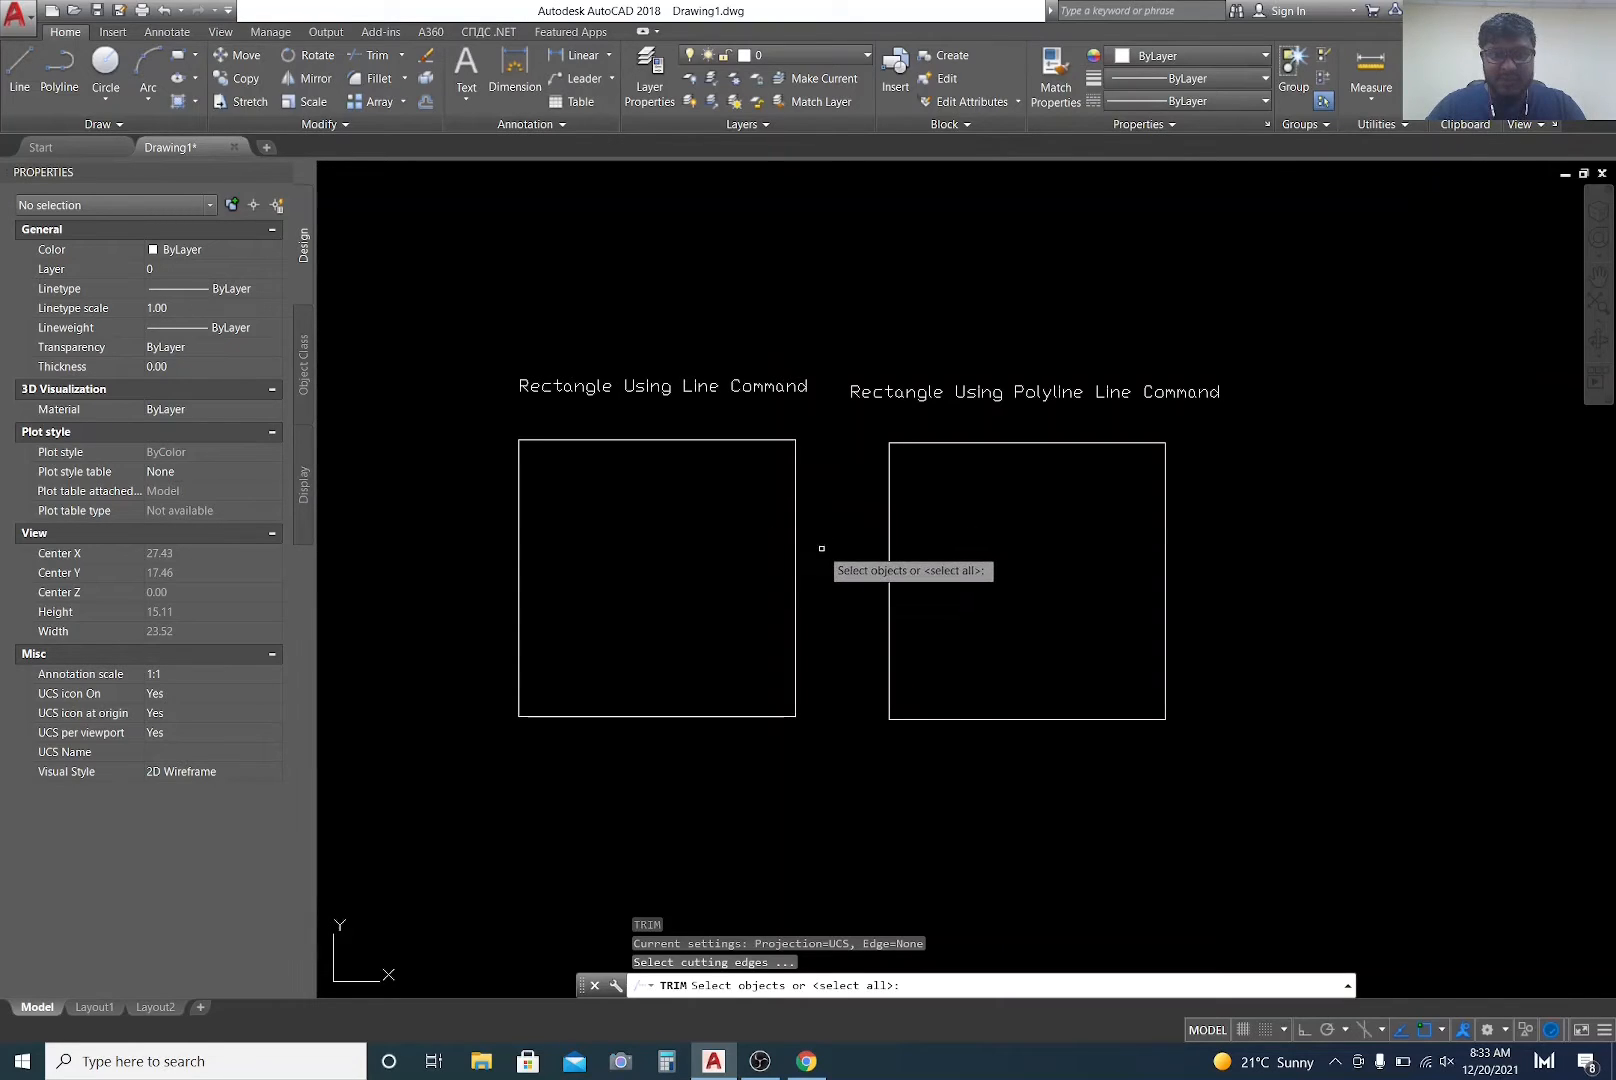
key("Return")
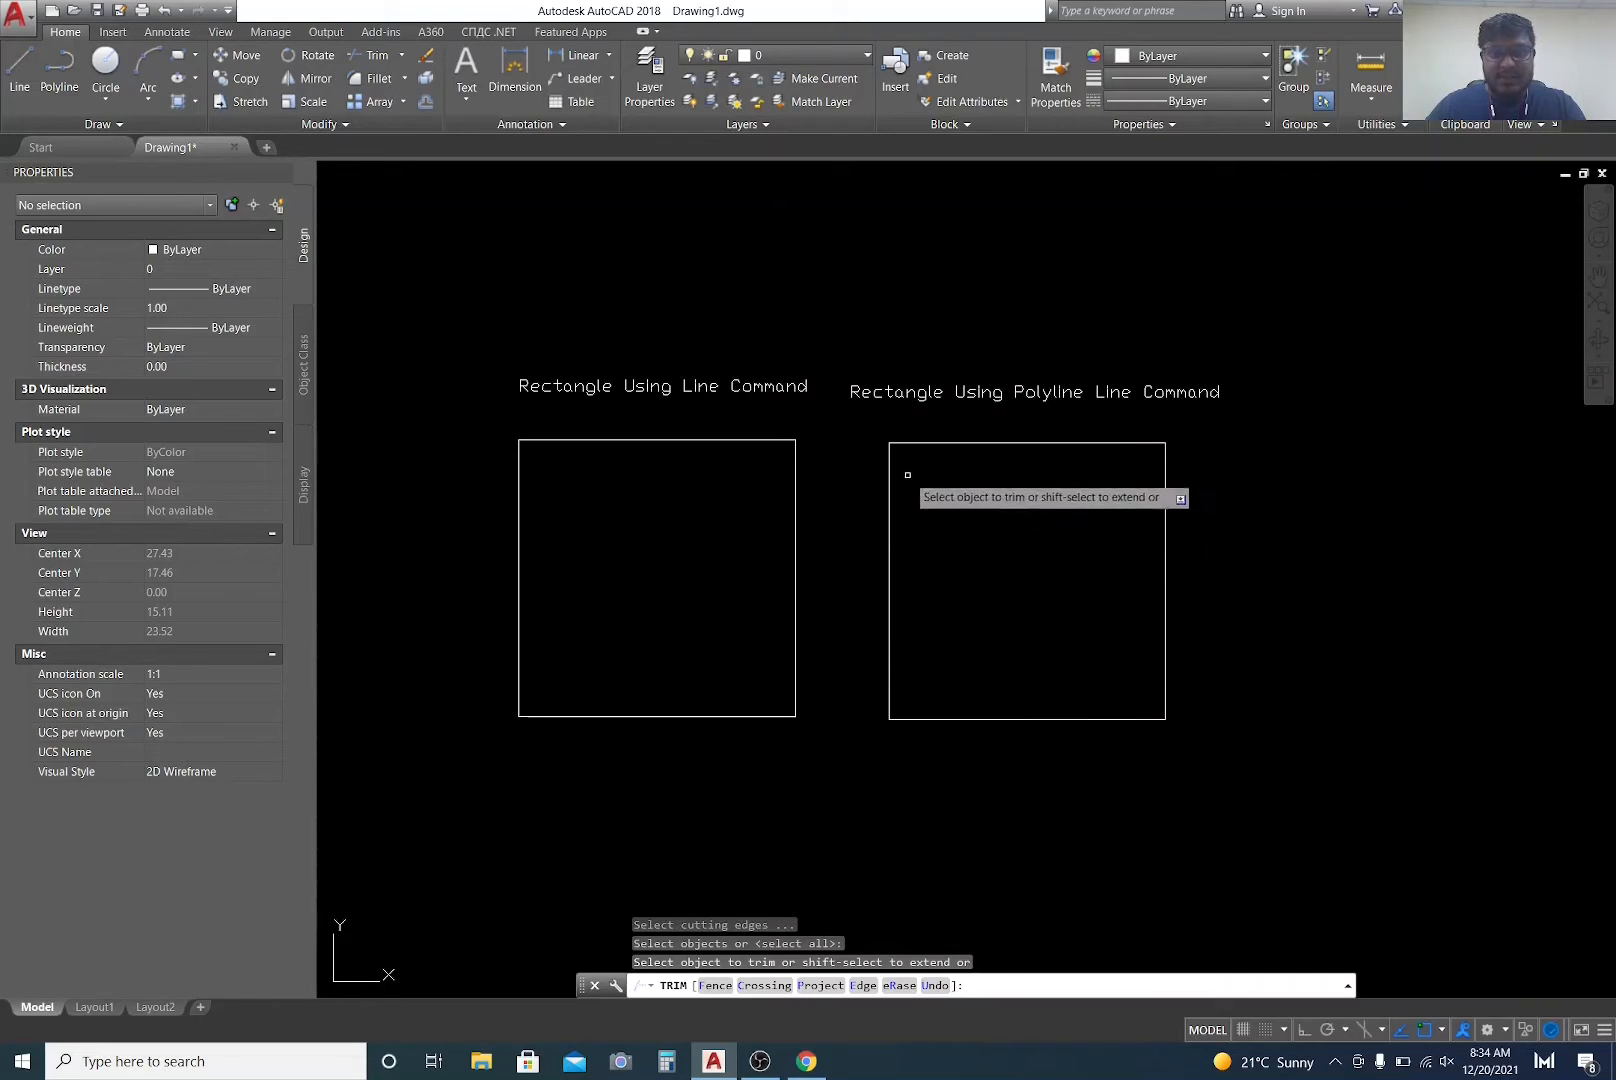
left_click(890, 594)
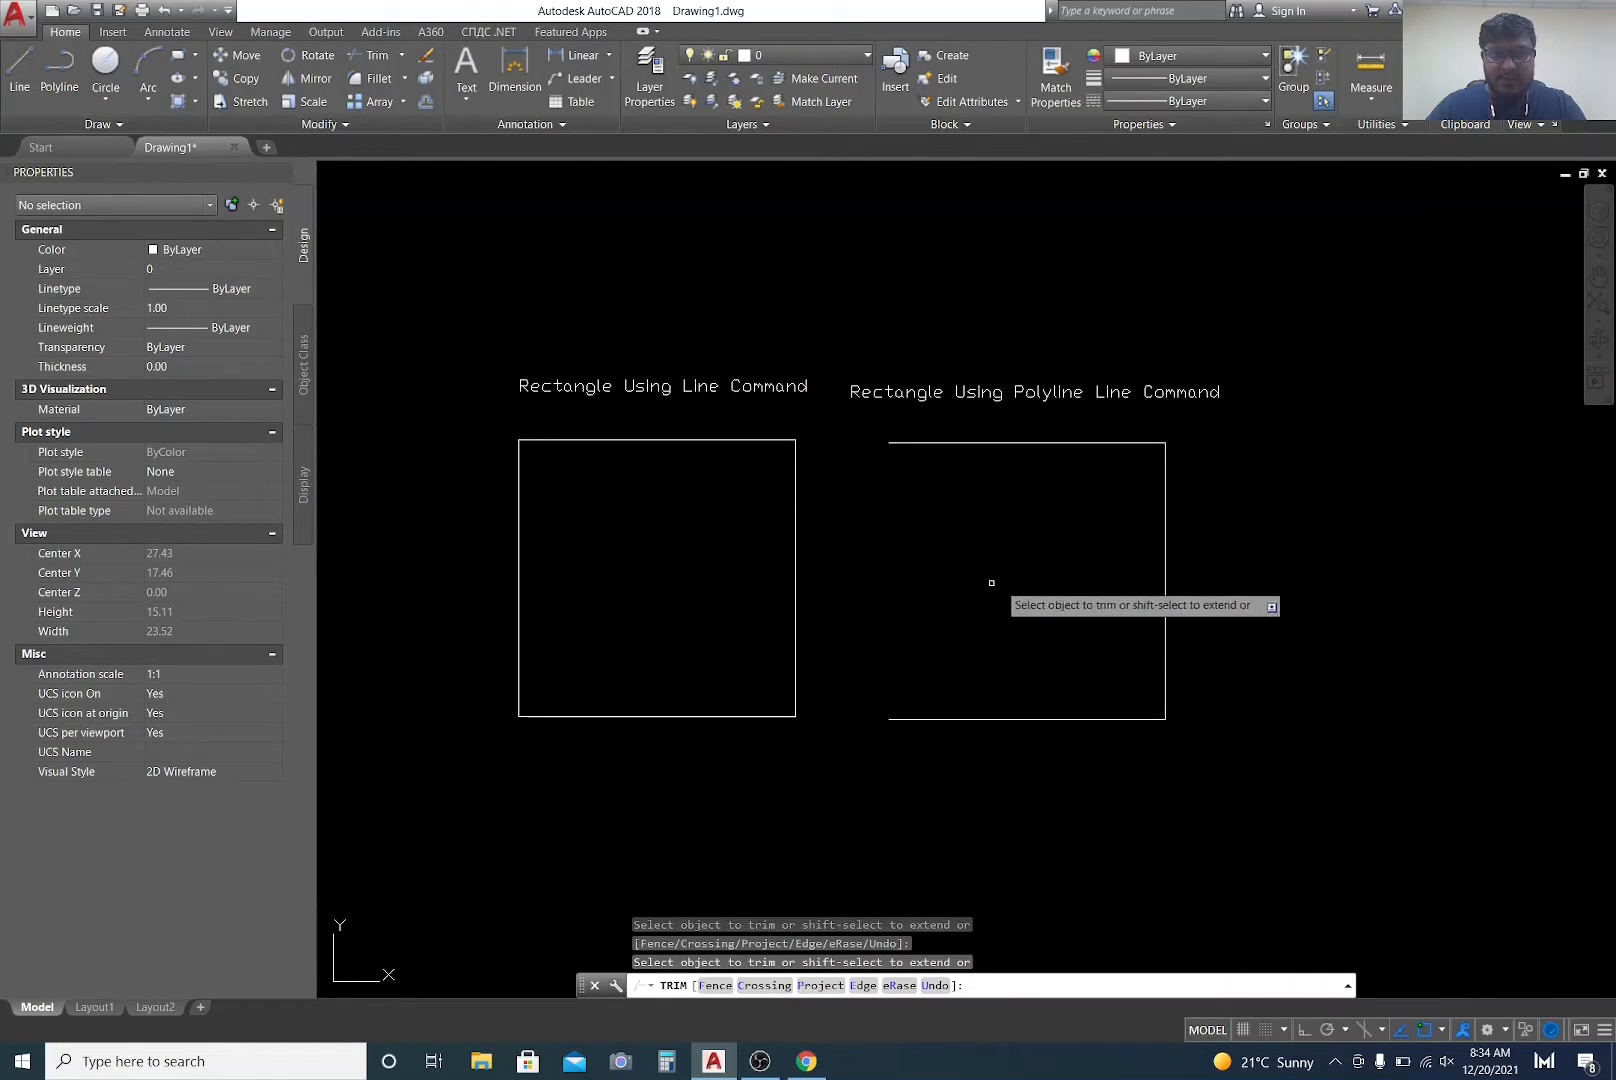
left_click(1163, 654)
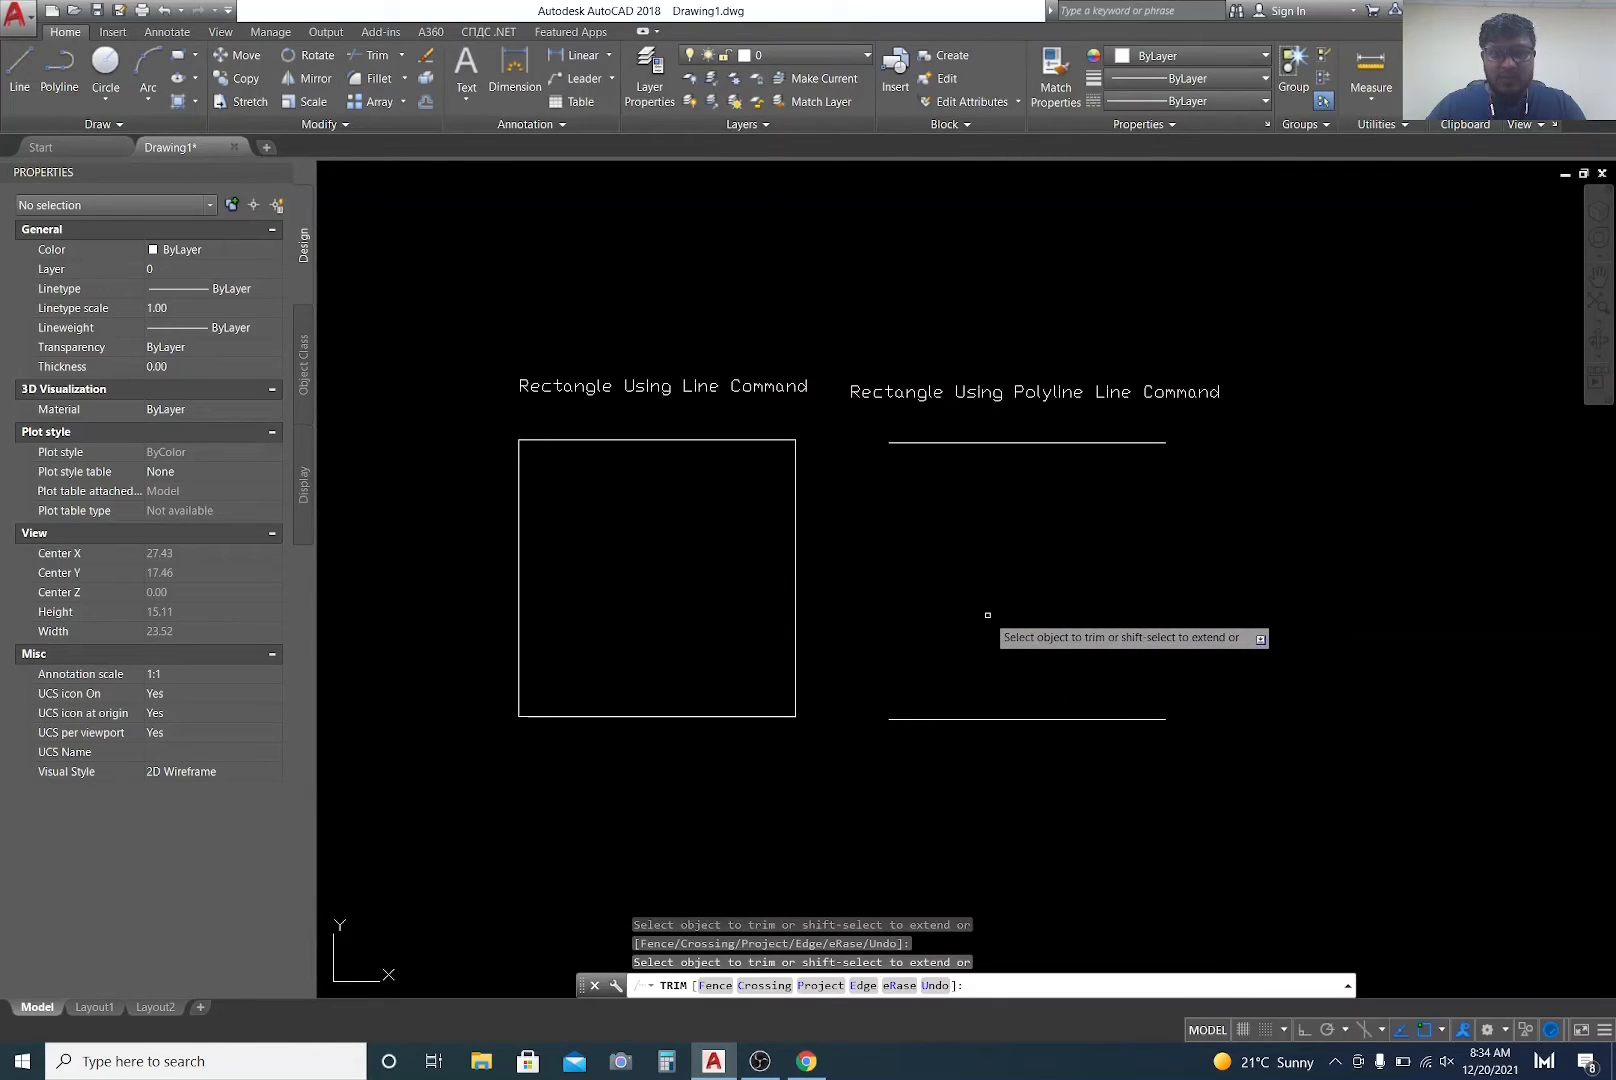
key("Escape")
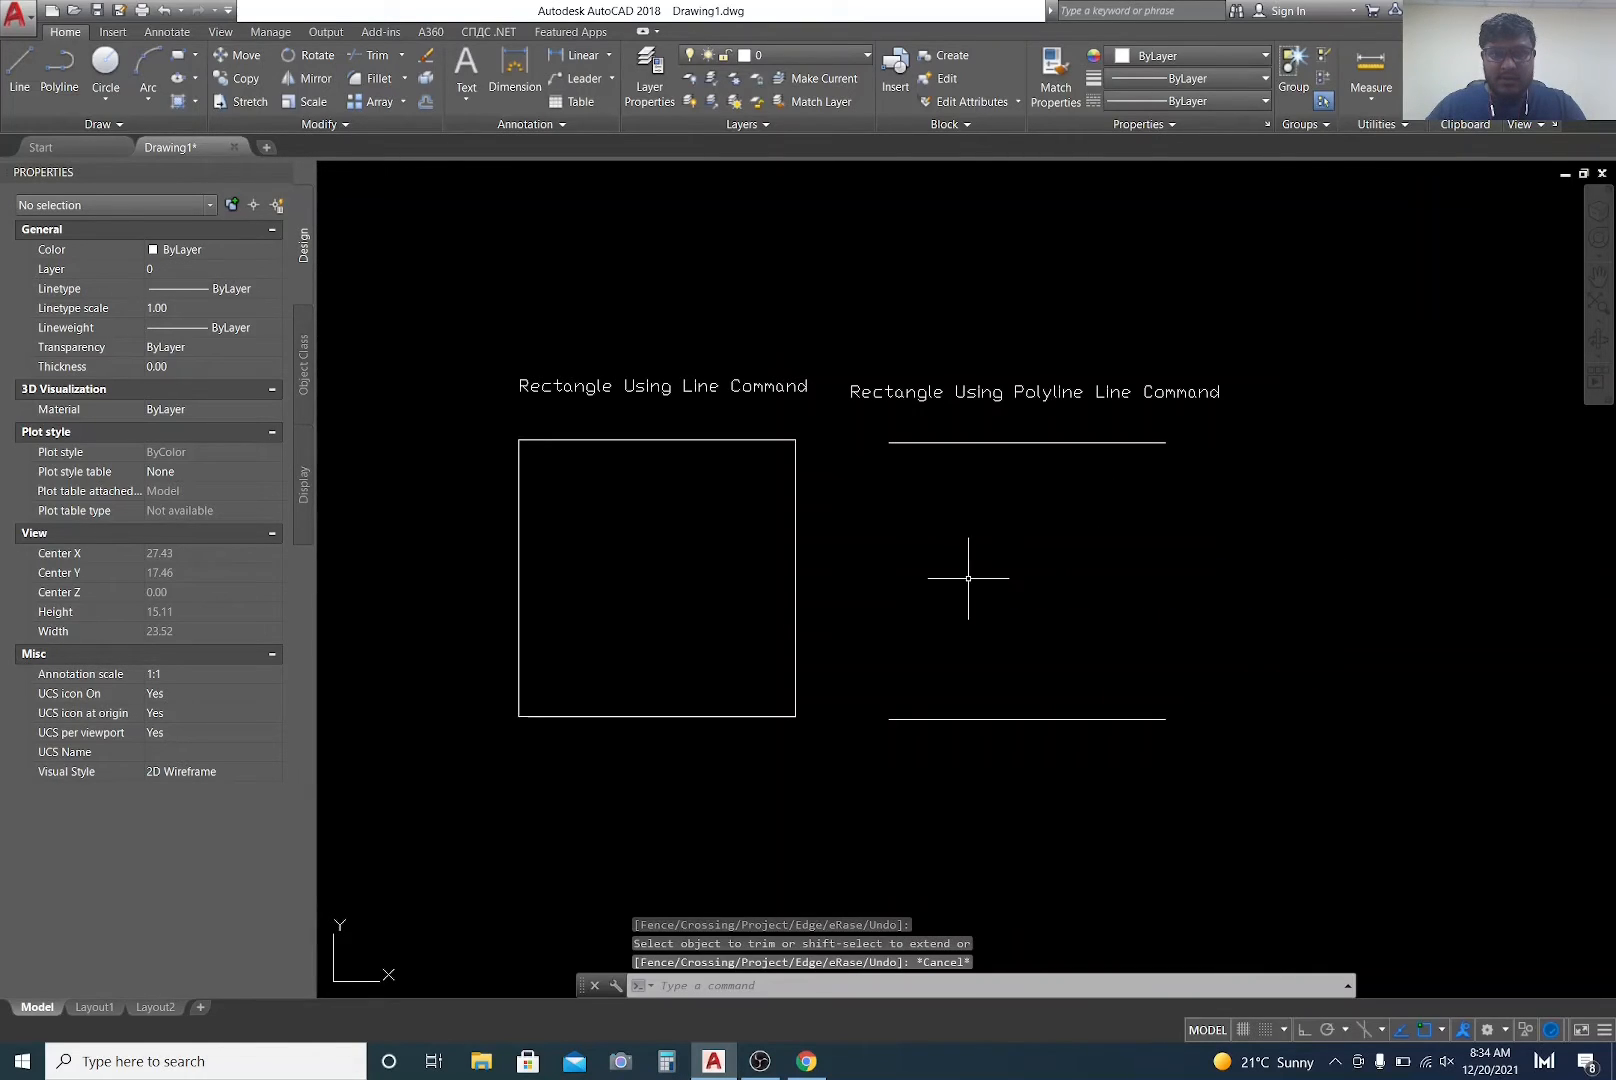
Step: Erase the right side line of the left square
left_click(793, 567)
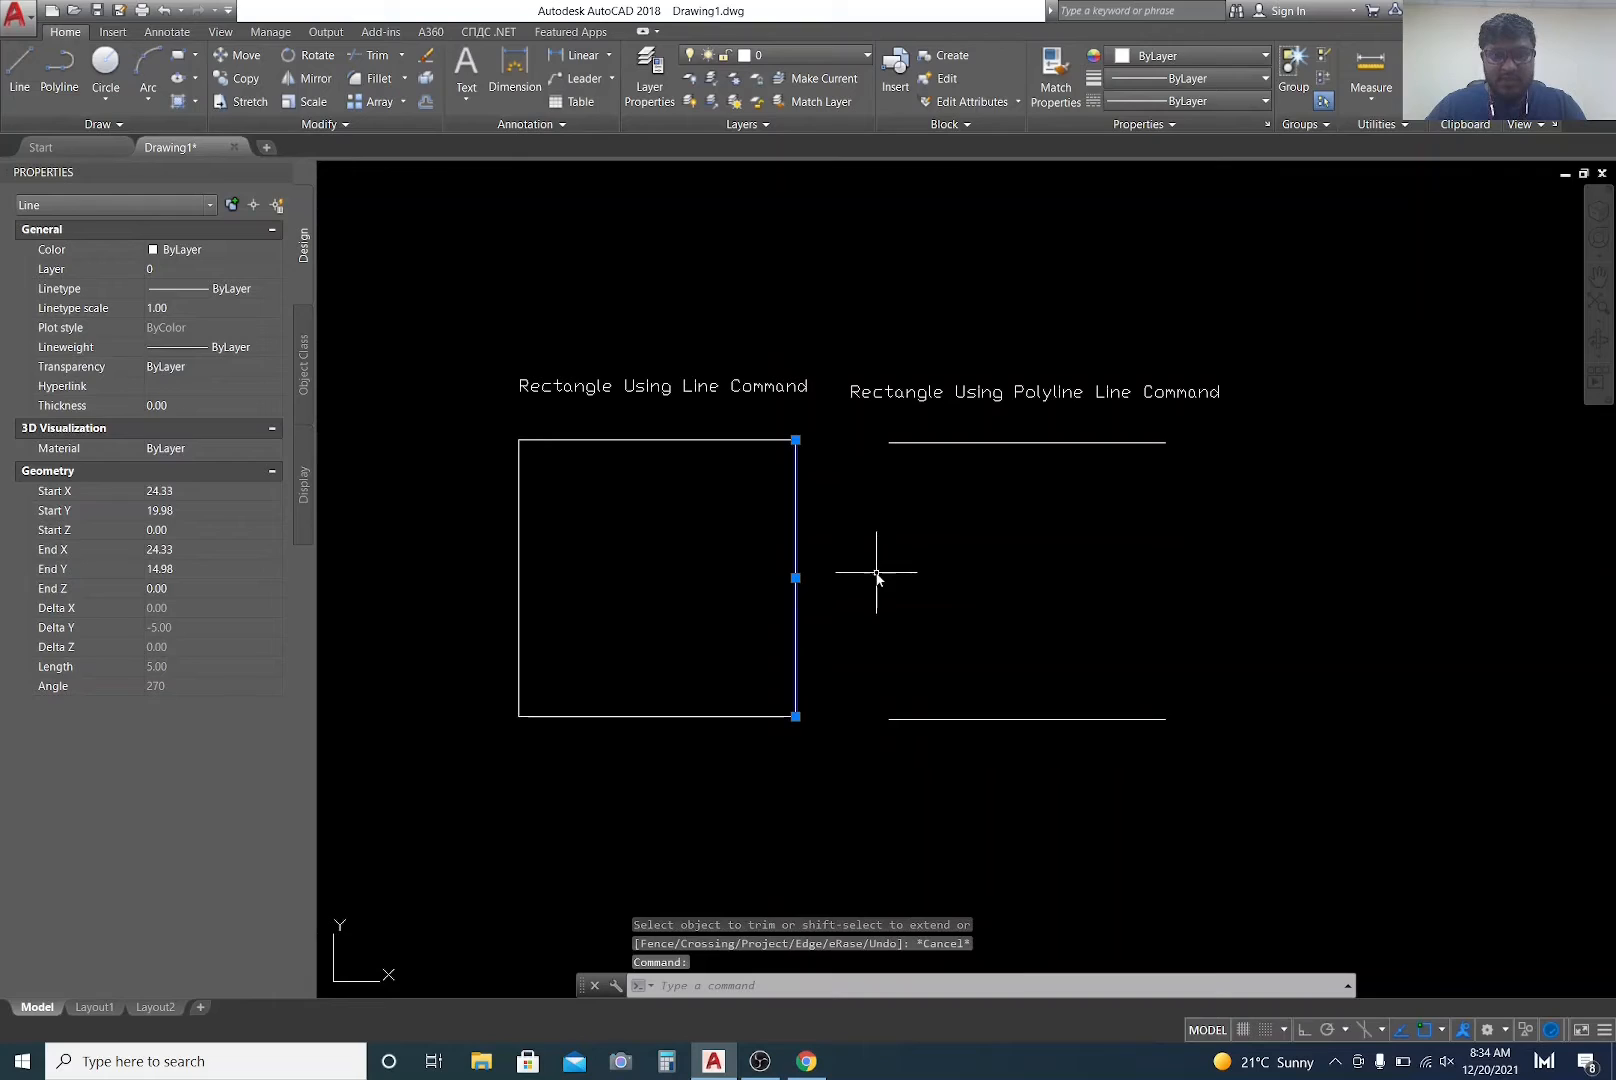
type("E")
key("Return")
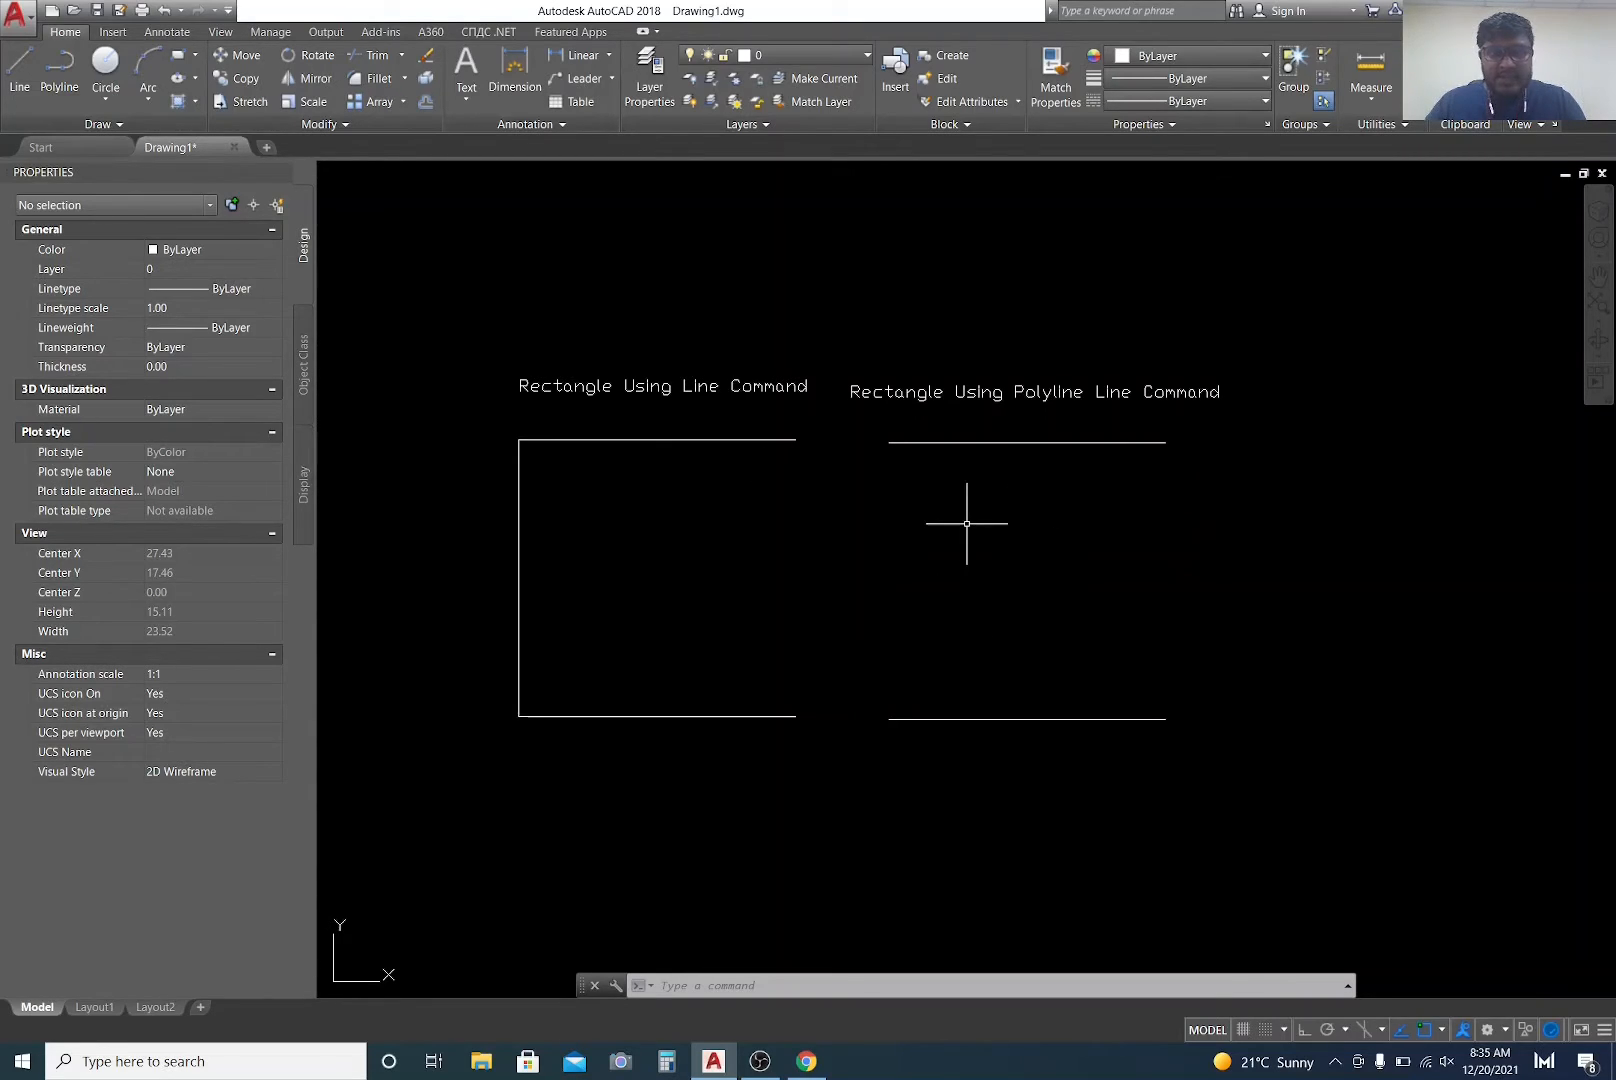
Step: Select the left square's top line, the polyline square's top segment and the left square's left line in turn to compare their object types
left_click(779, 440)
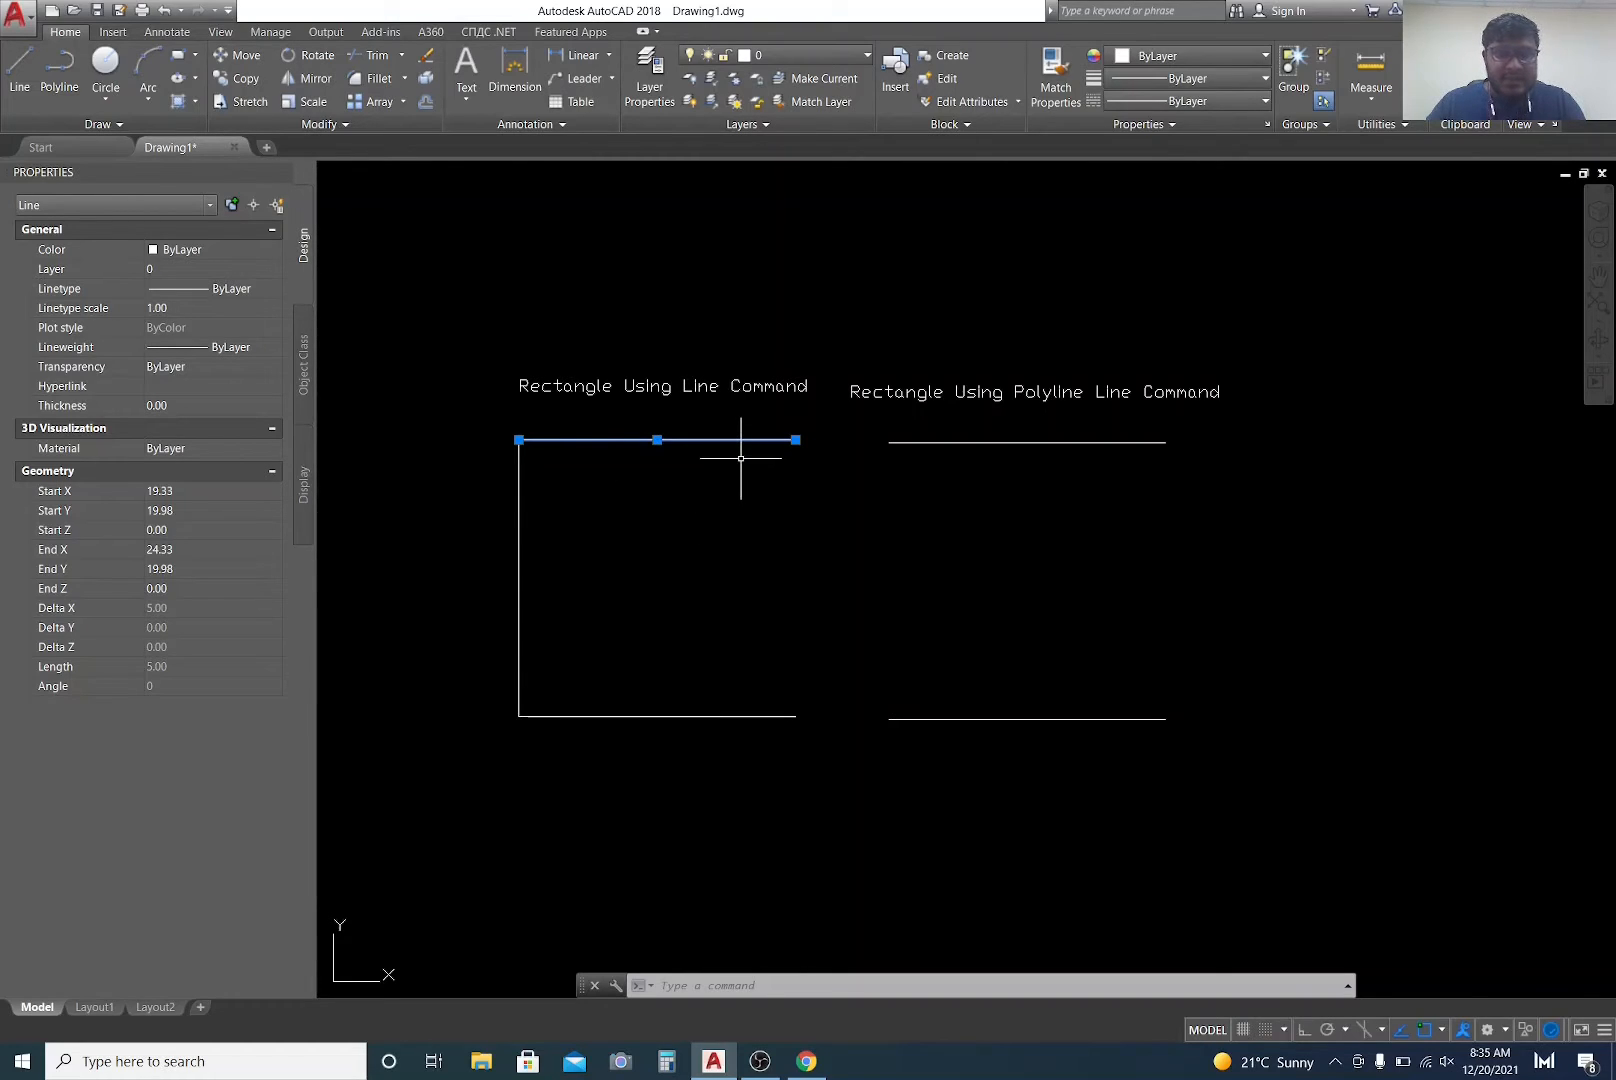
key("Escape")
left_click(897, 452)
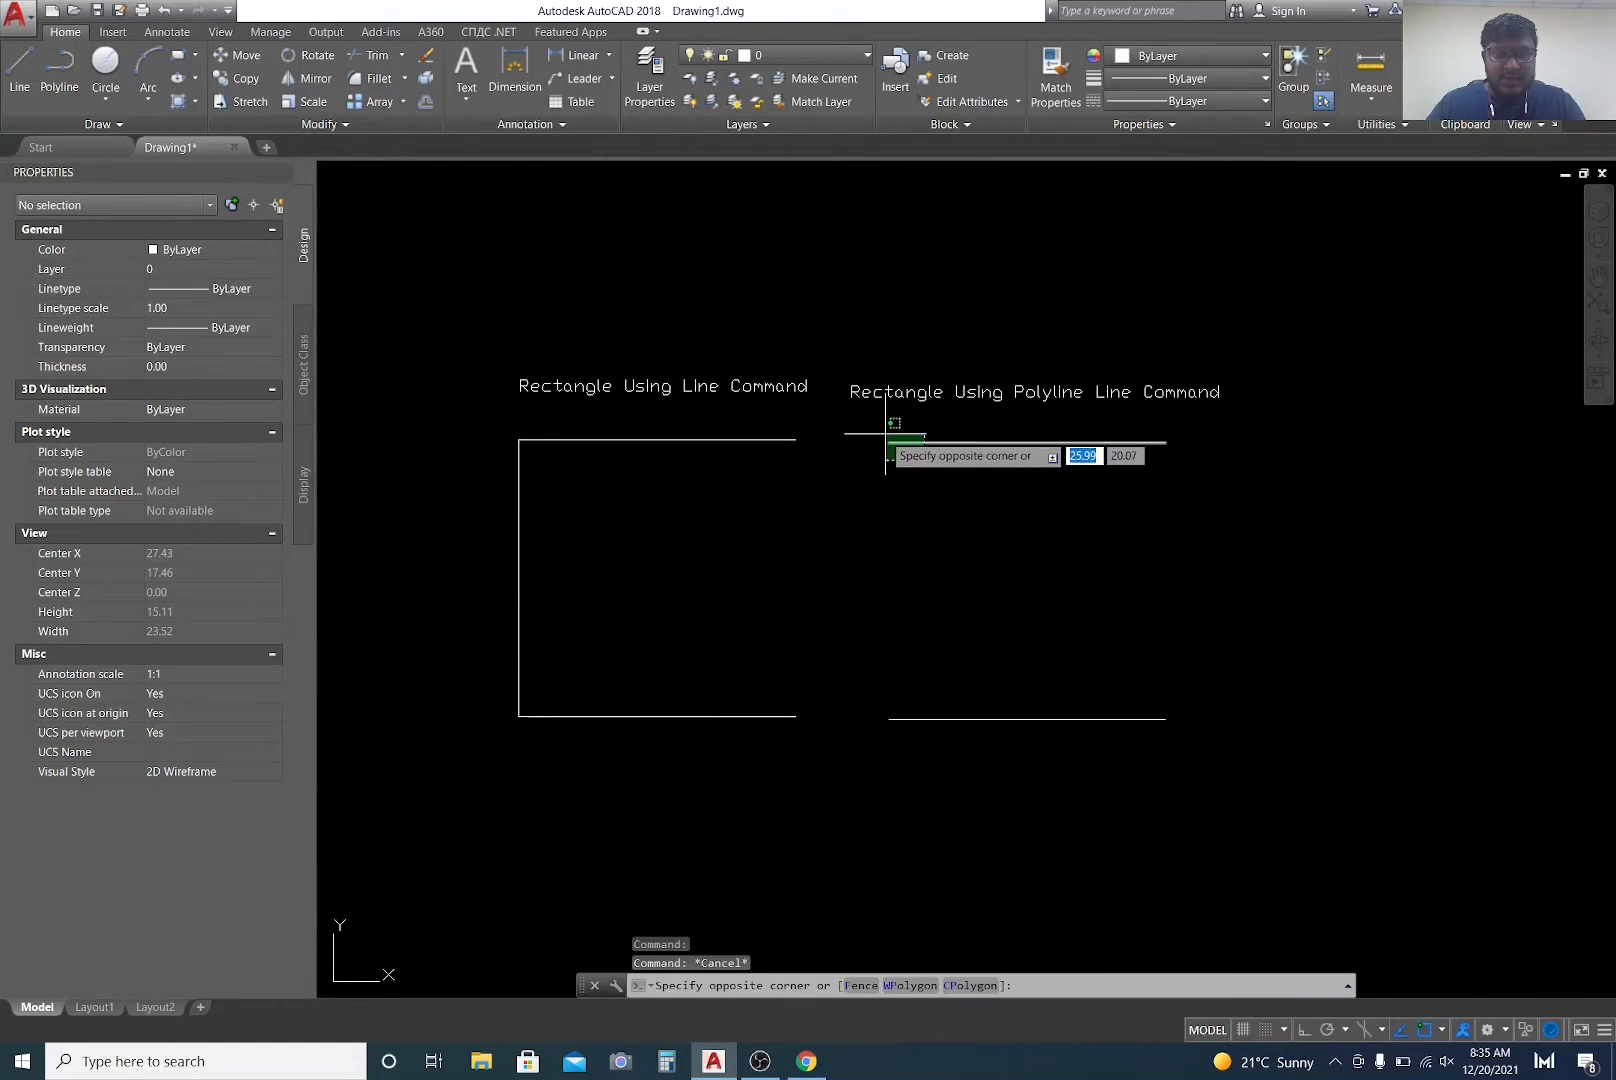
left_click(877, 430)
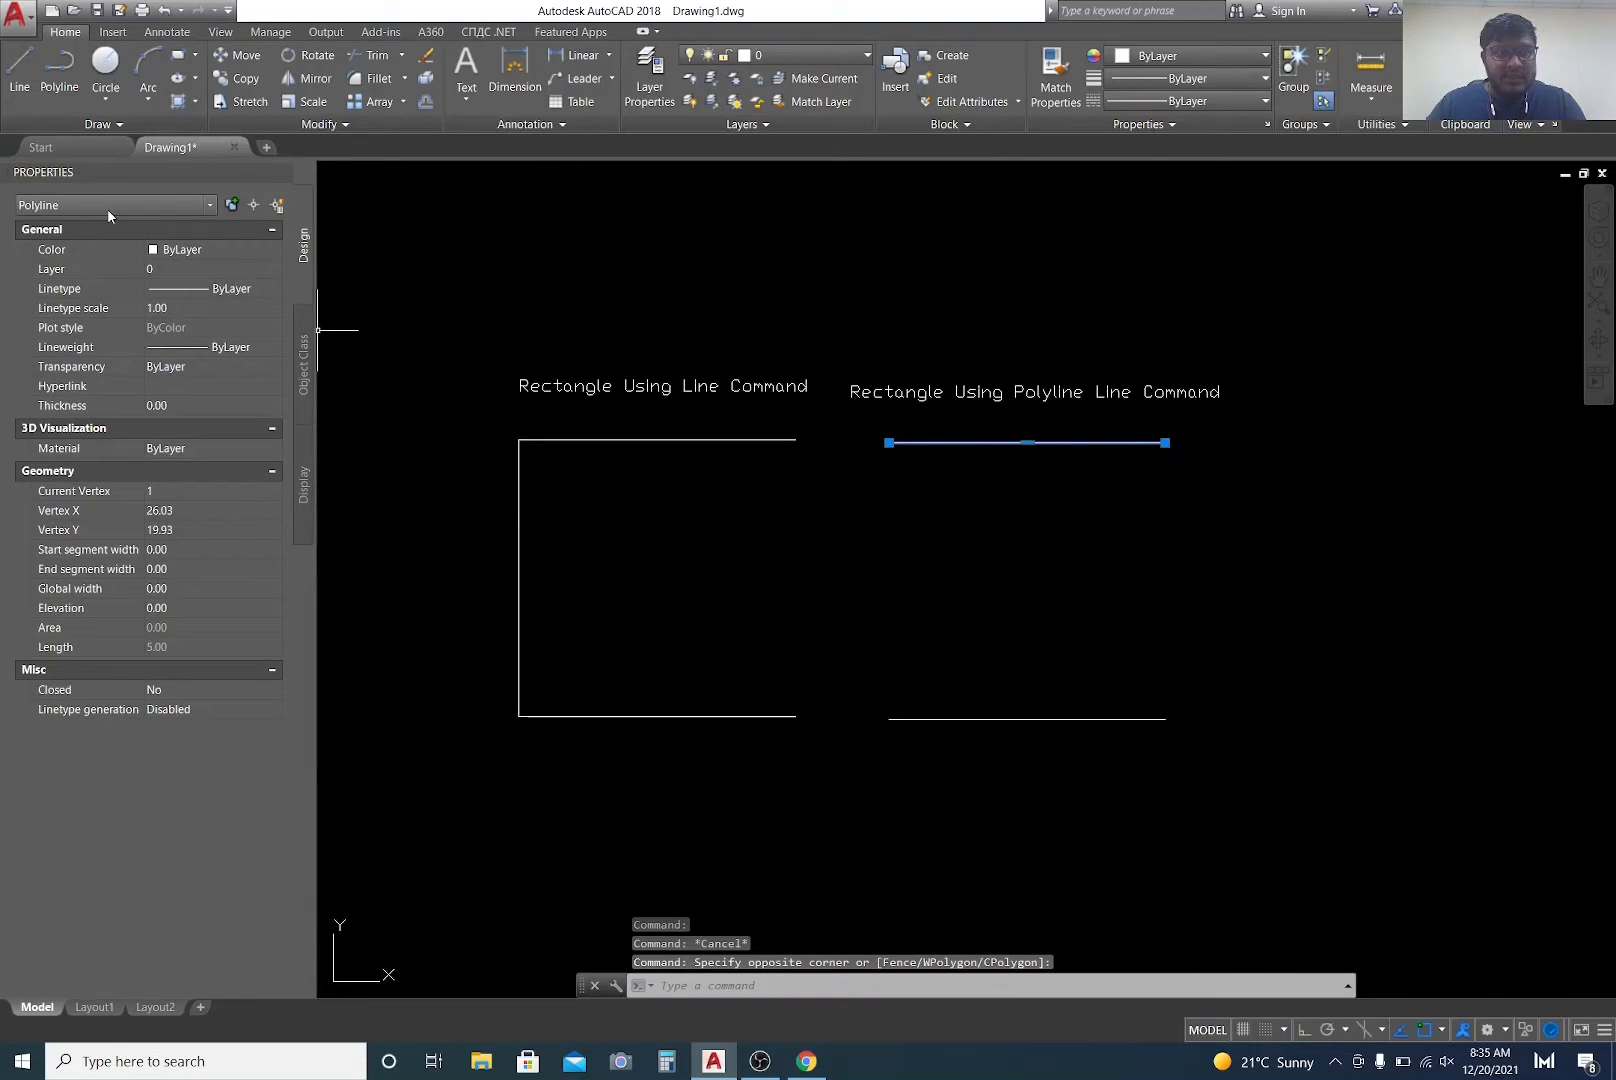
key("Escape")
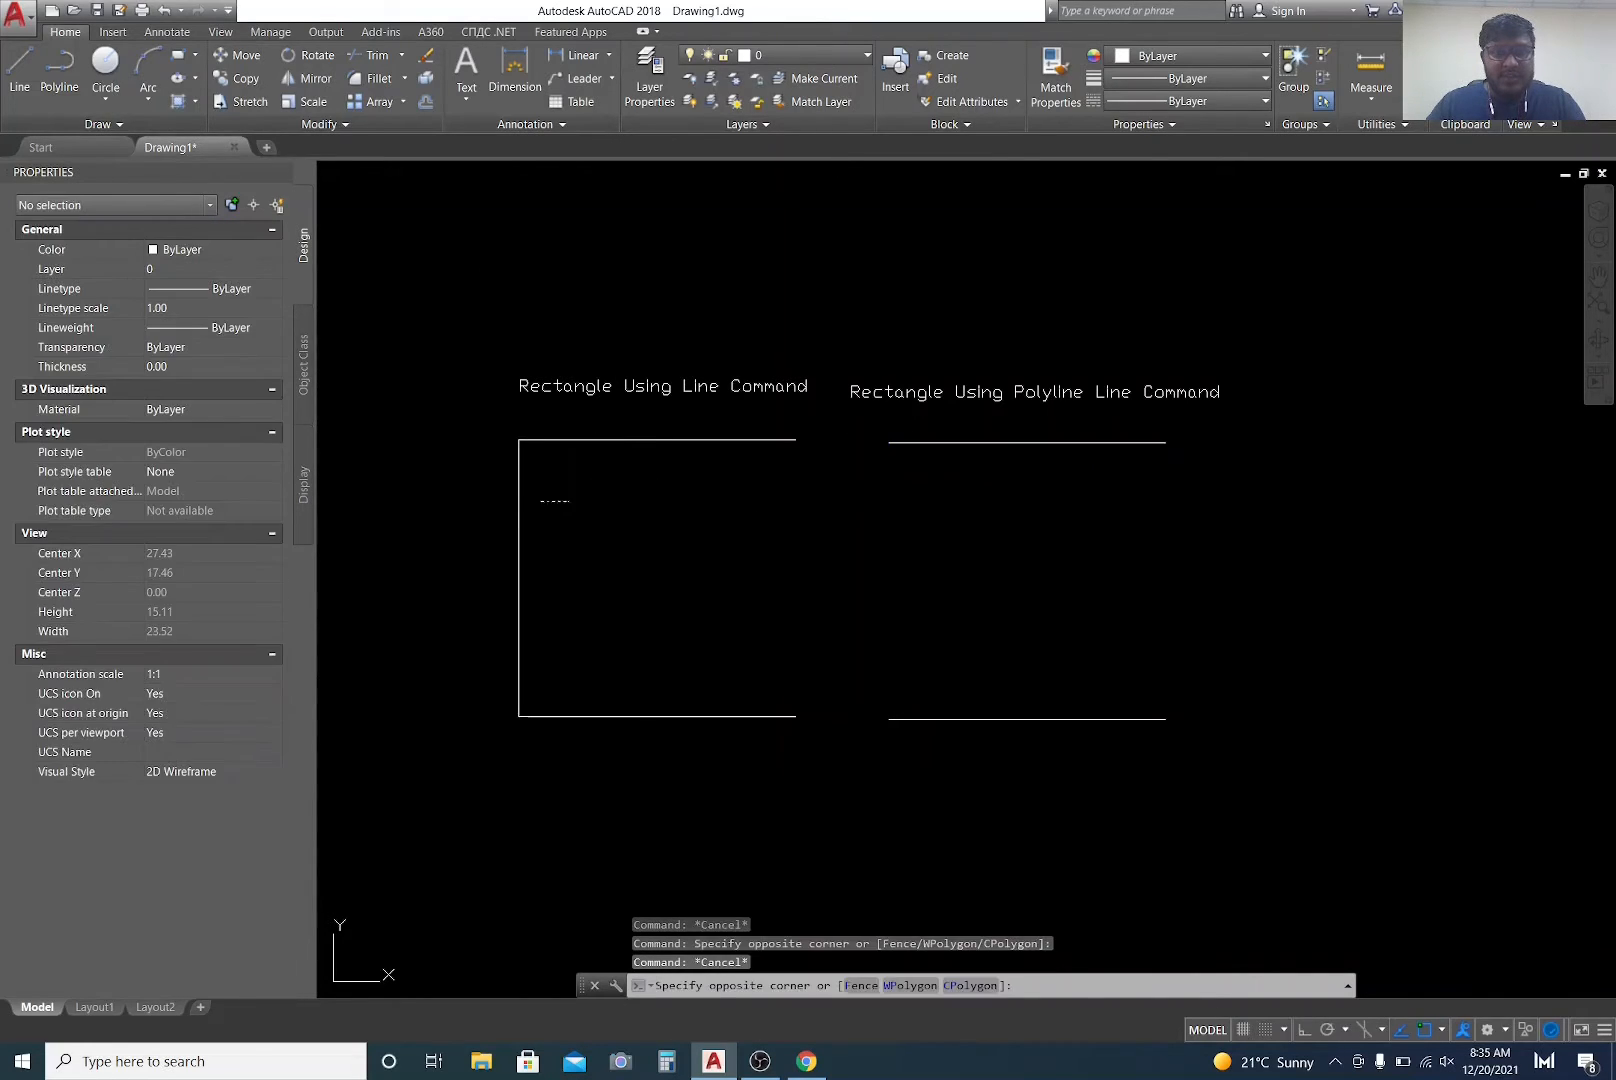
left_click(543, 497)
left_click(485, 501)
key("Escape")
key("Escape")
key("Escape")
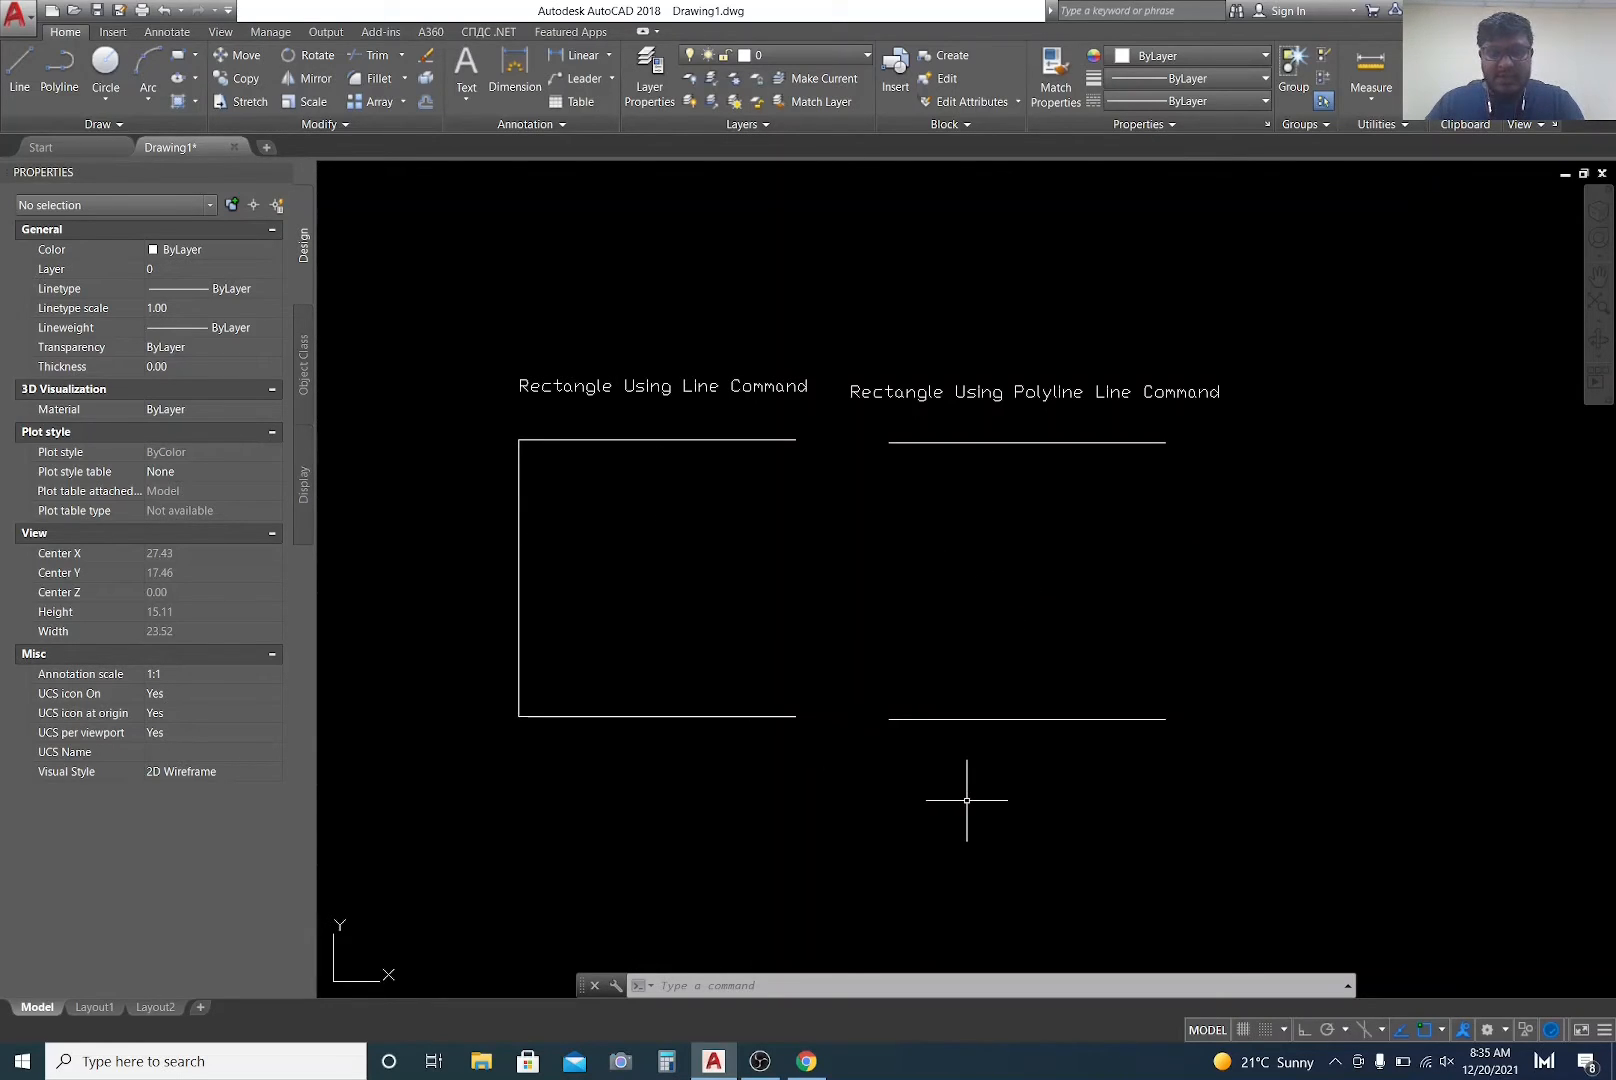
Step: With Ortho on, draw a vertical polyline about 1.55 units long upward from the left end of the polyline square's bottom segment
type("l")
key("Return")
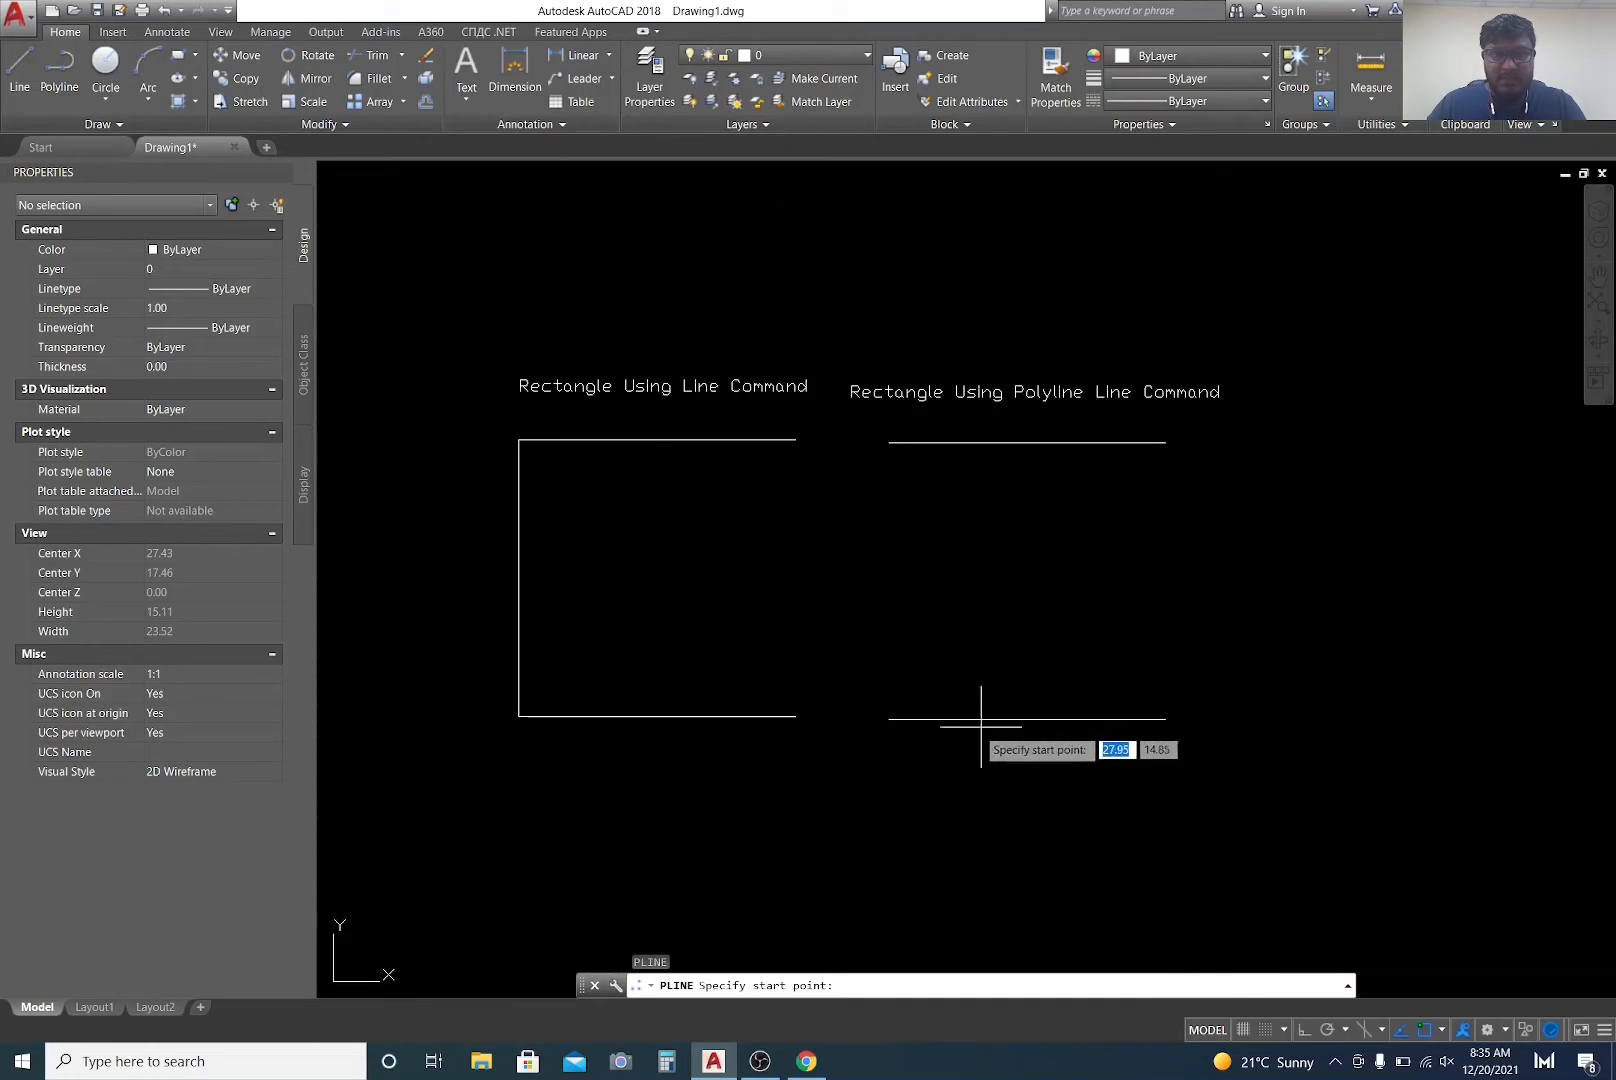
left_click(889, 719)
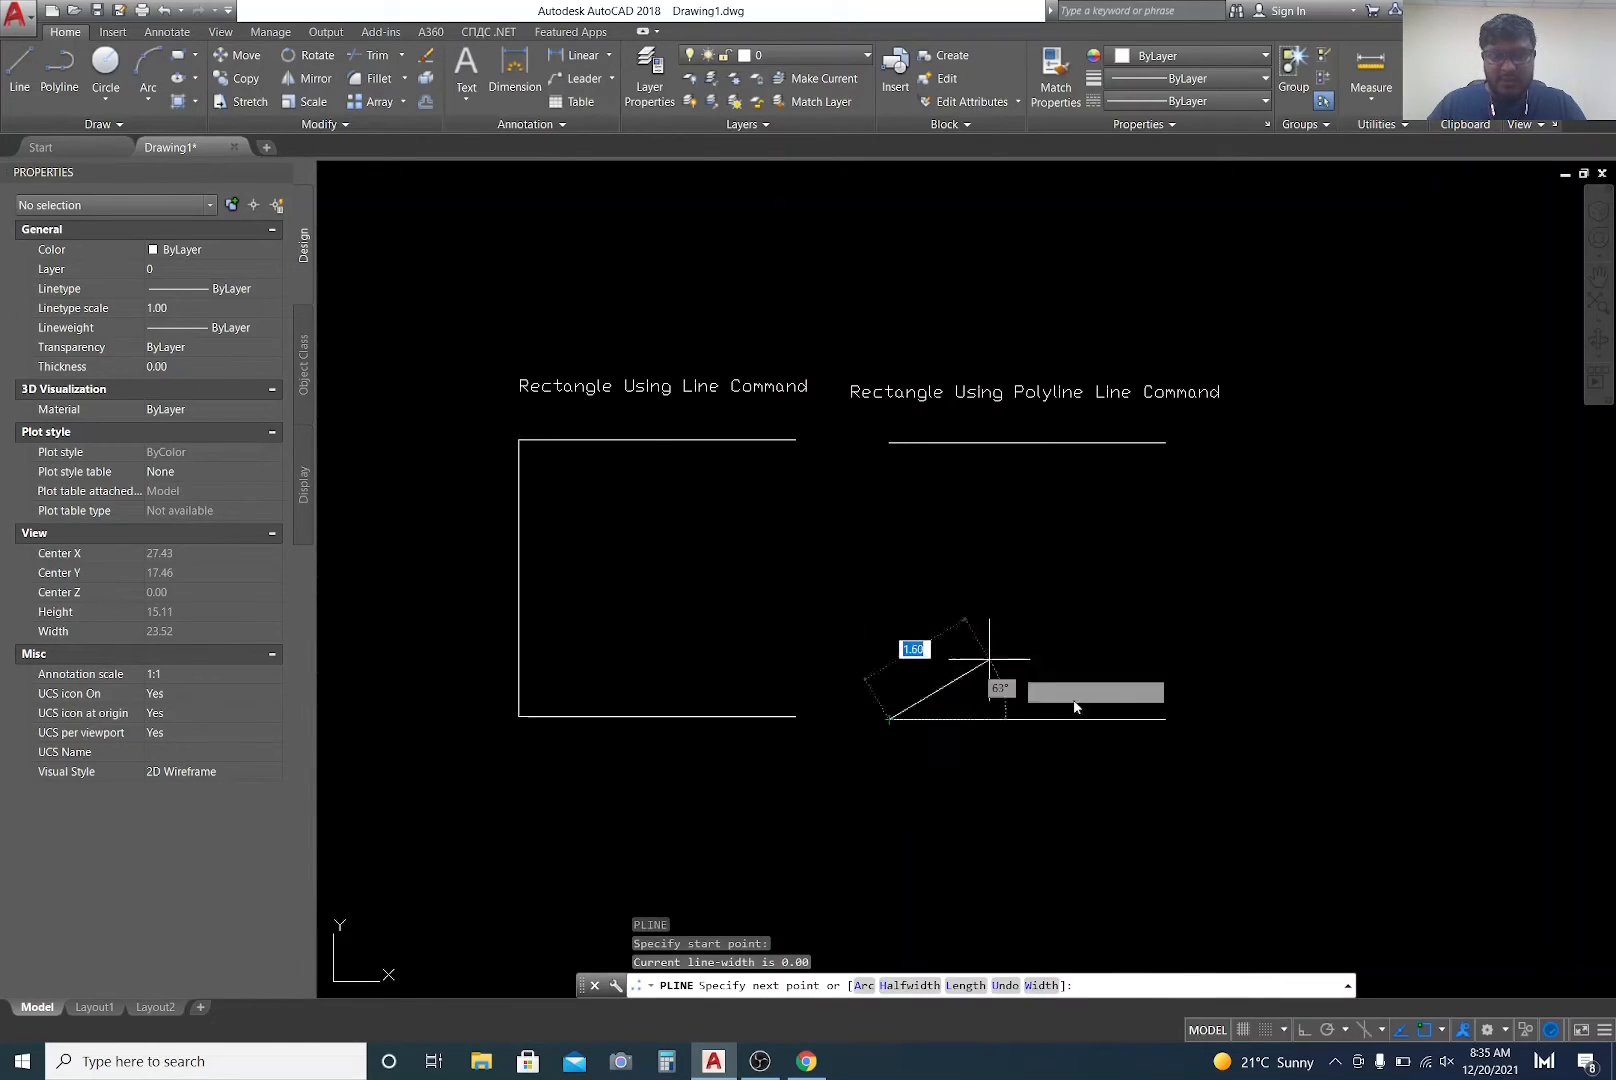
left_click(1302, 1030)
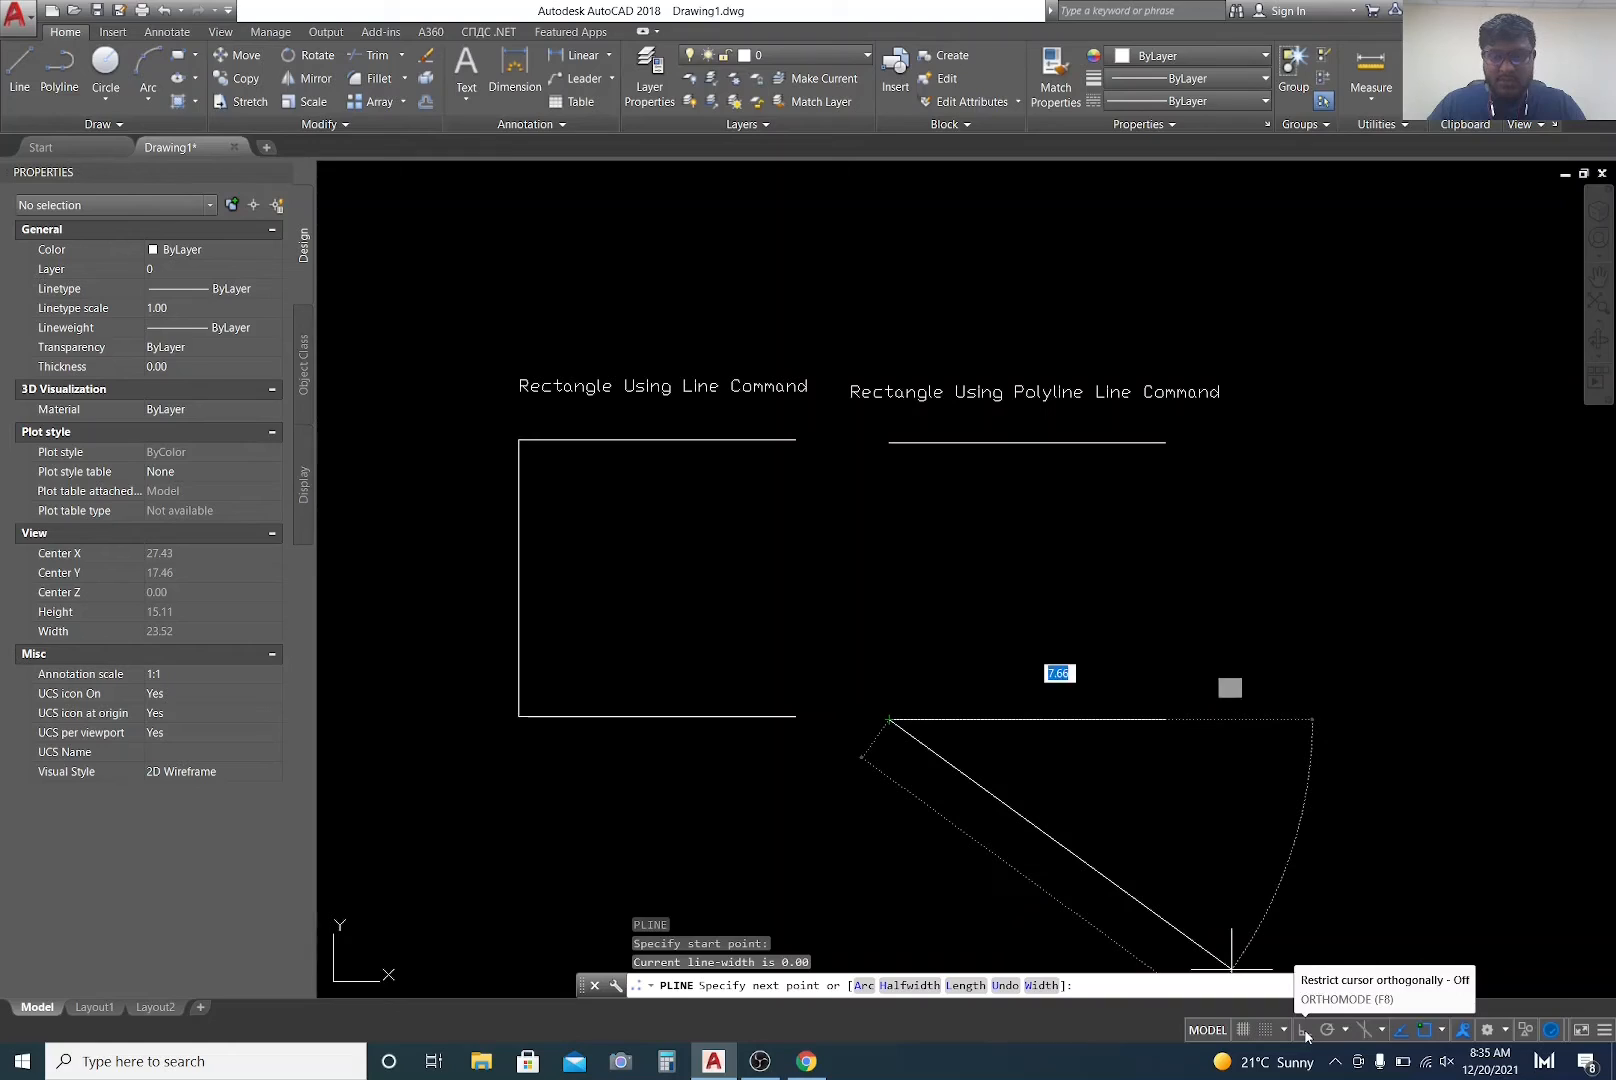
left_click(893, 633)
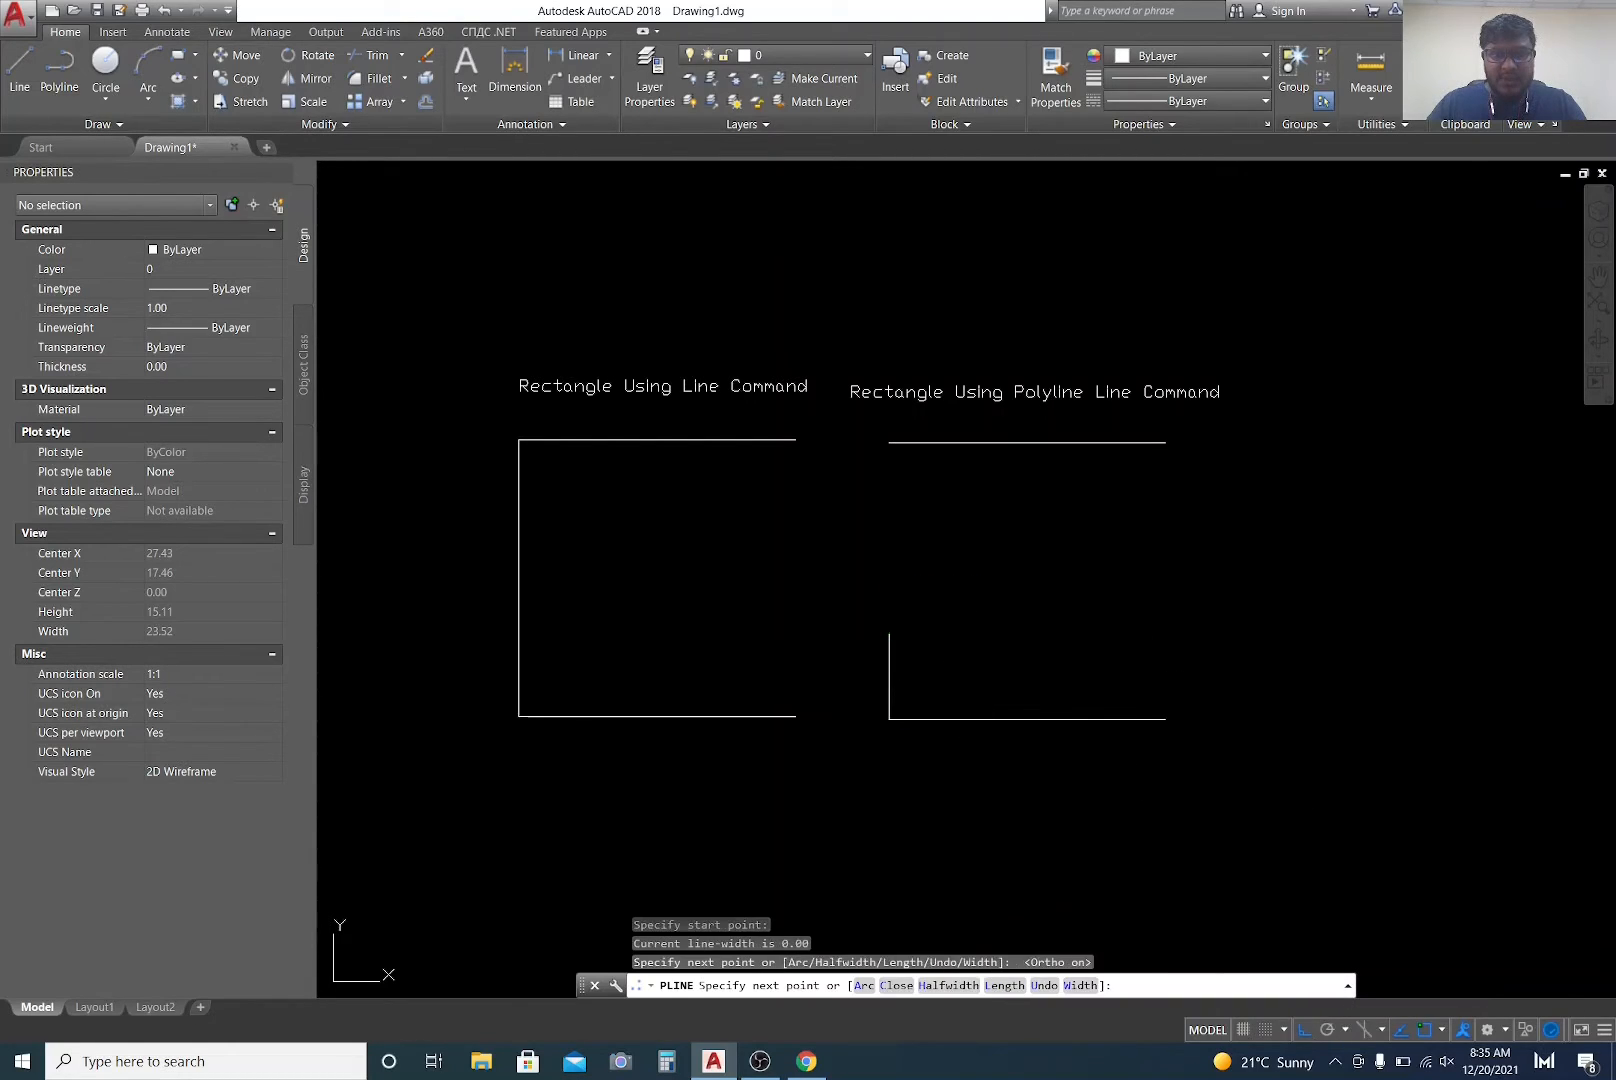
key("Escape")
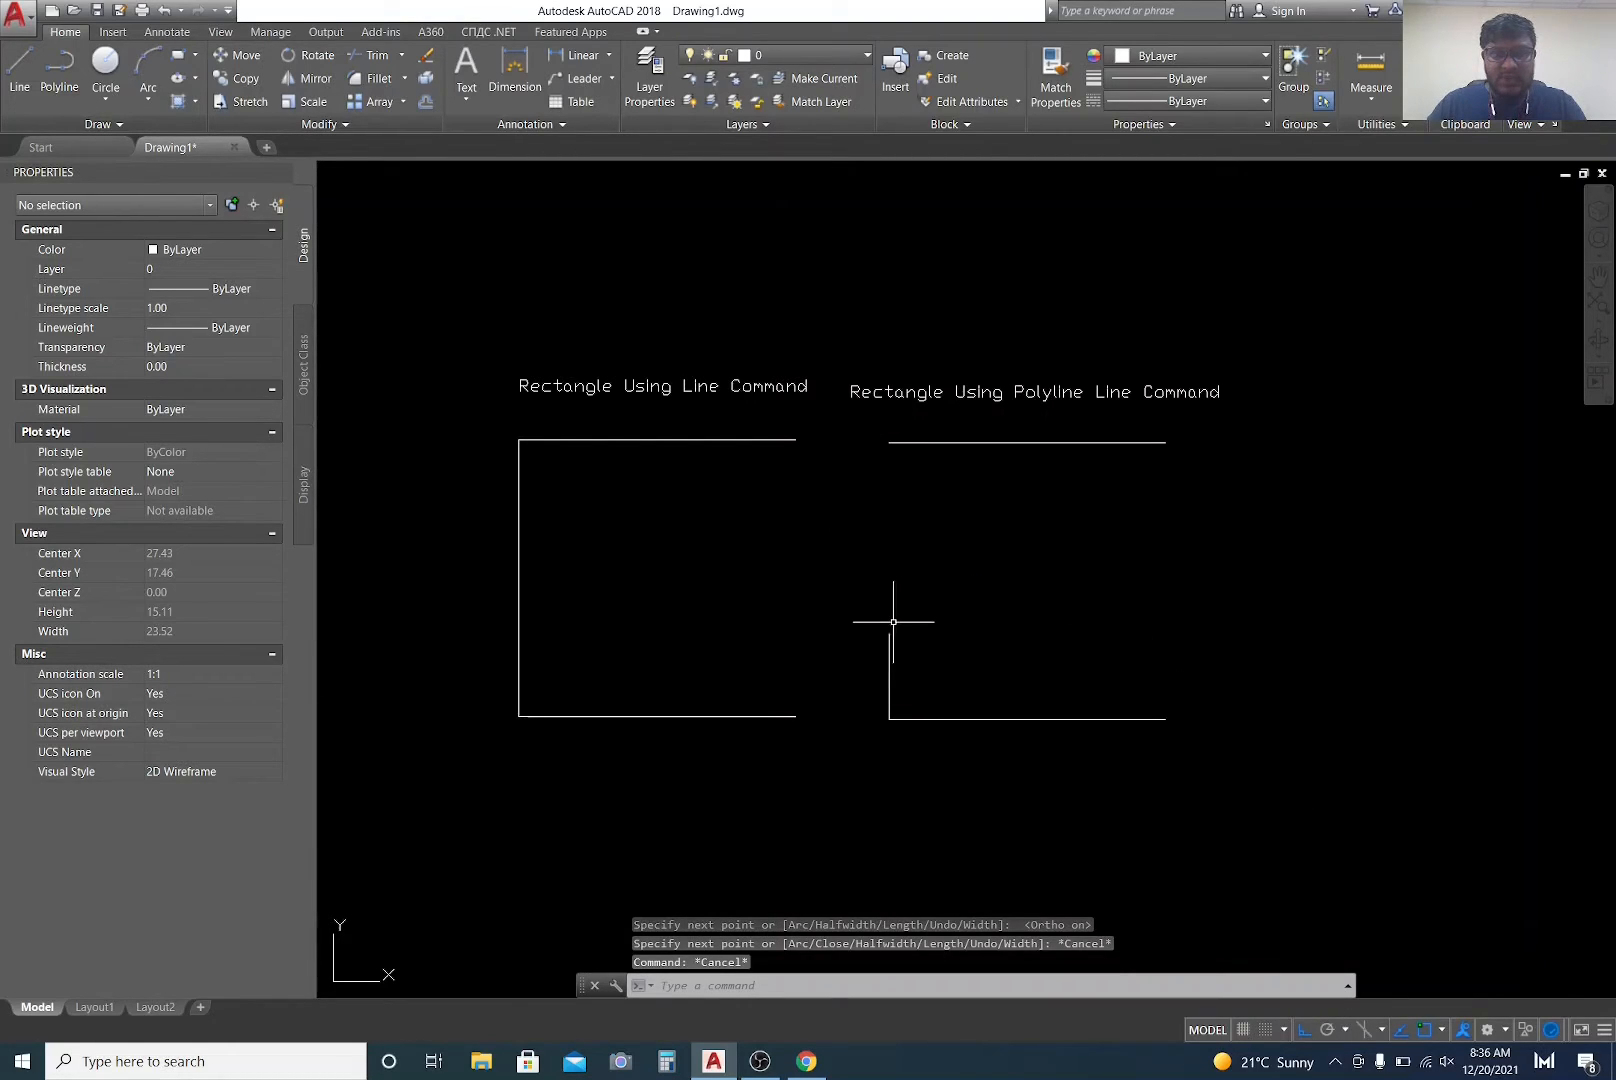
Step: Try to stretch the short vertical polyline's upper endpoint to the left end of the top segment
left_click(935, 645)
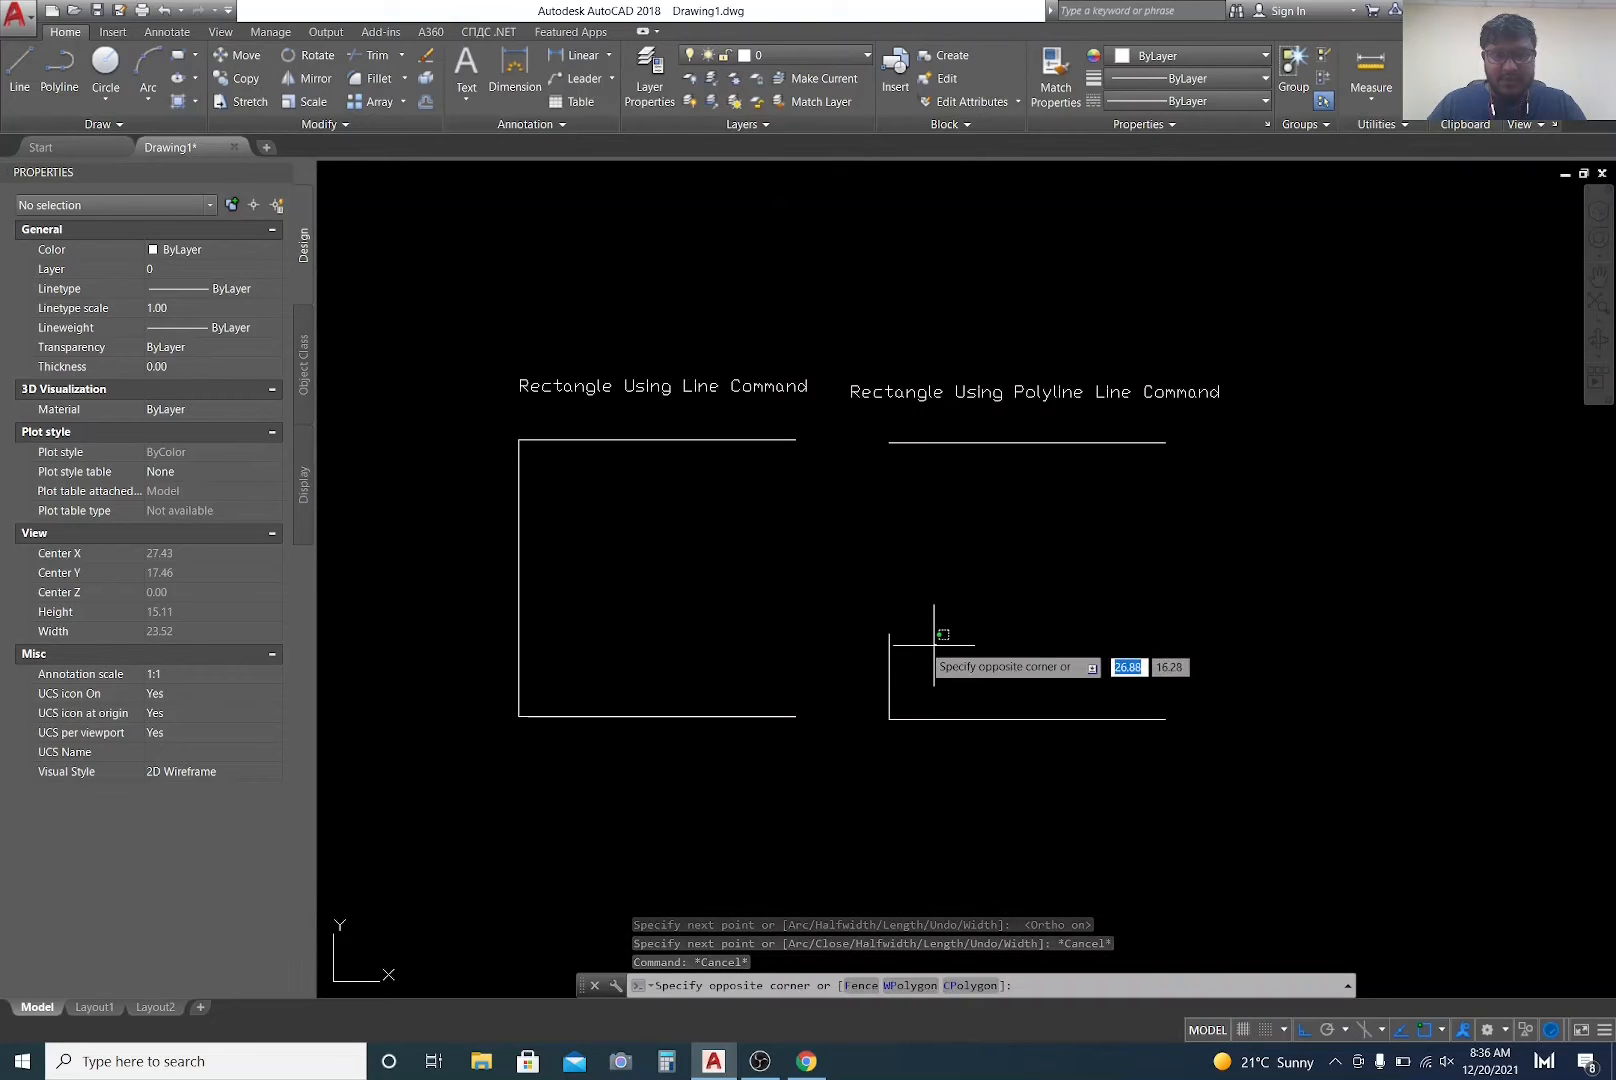
left_click(870, 648)
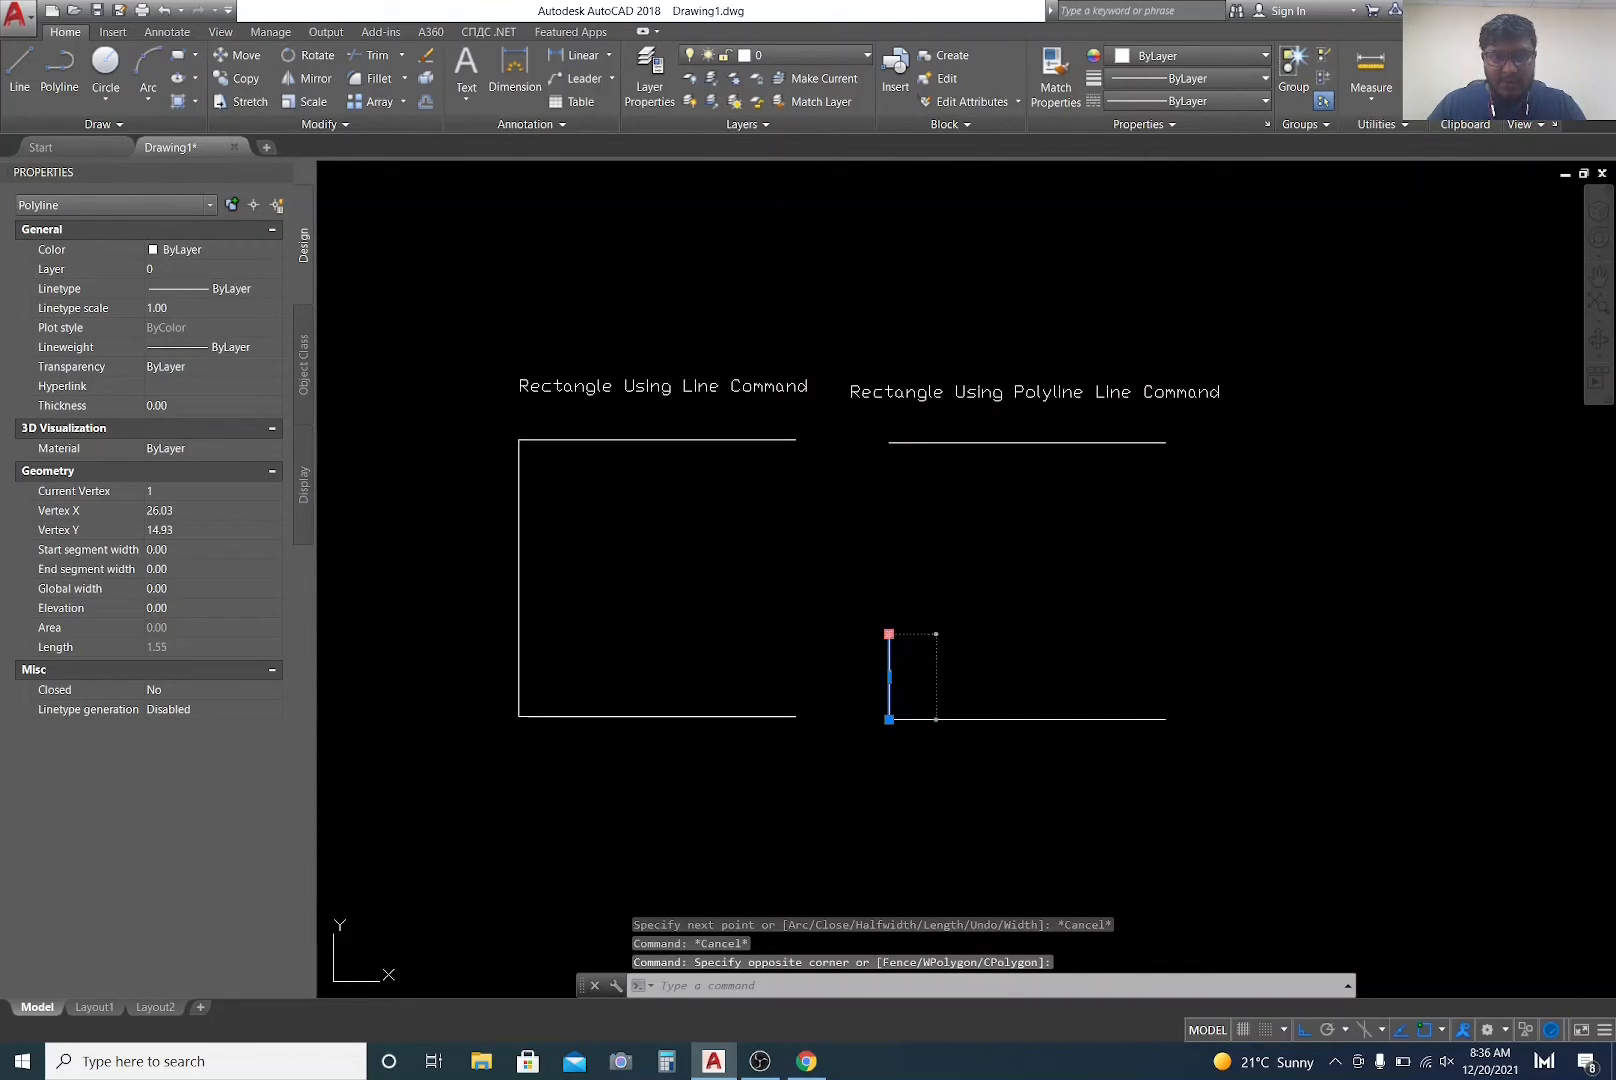
left_click(889, 634)
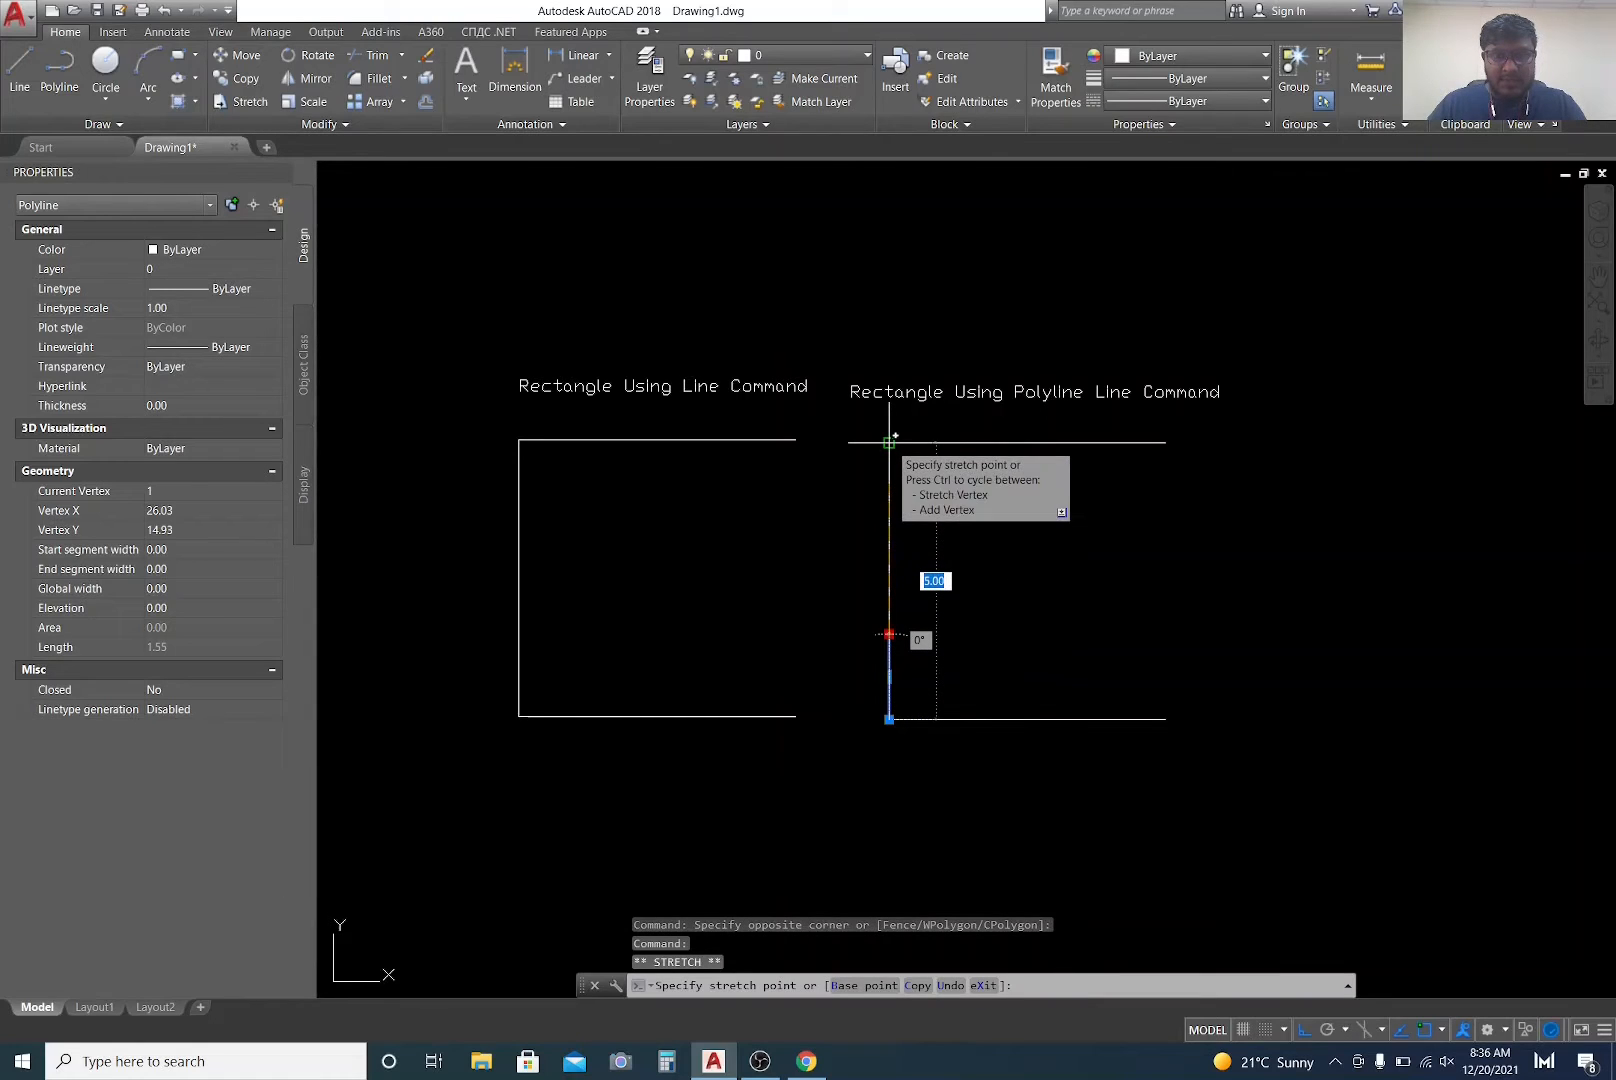
key("Escape")
key("Escape")
key("Escape")
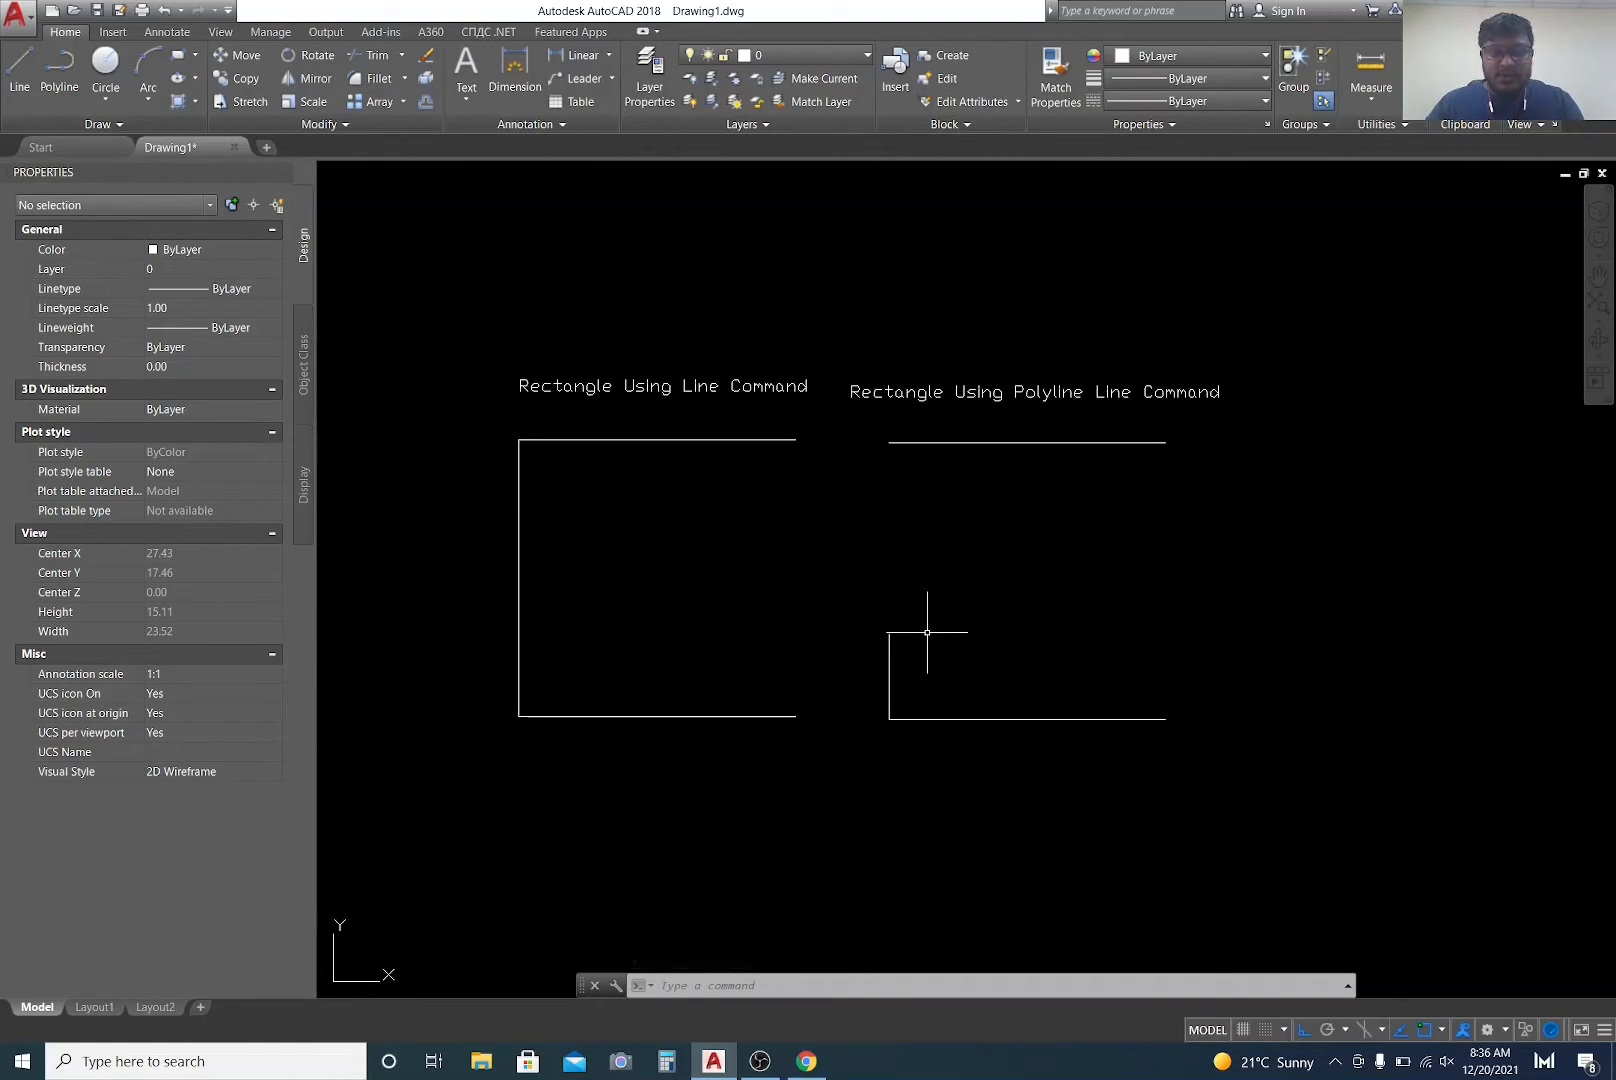
Step: Extend the short vertical polyline to the top segment from within Trim, using all objects as edges, and undo it
type("tr")
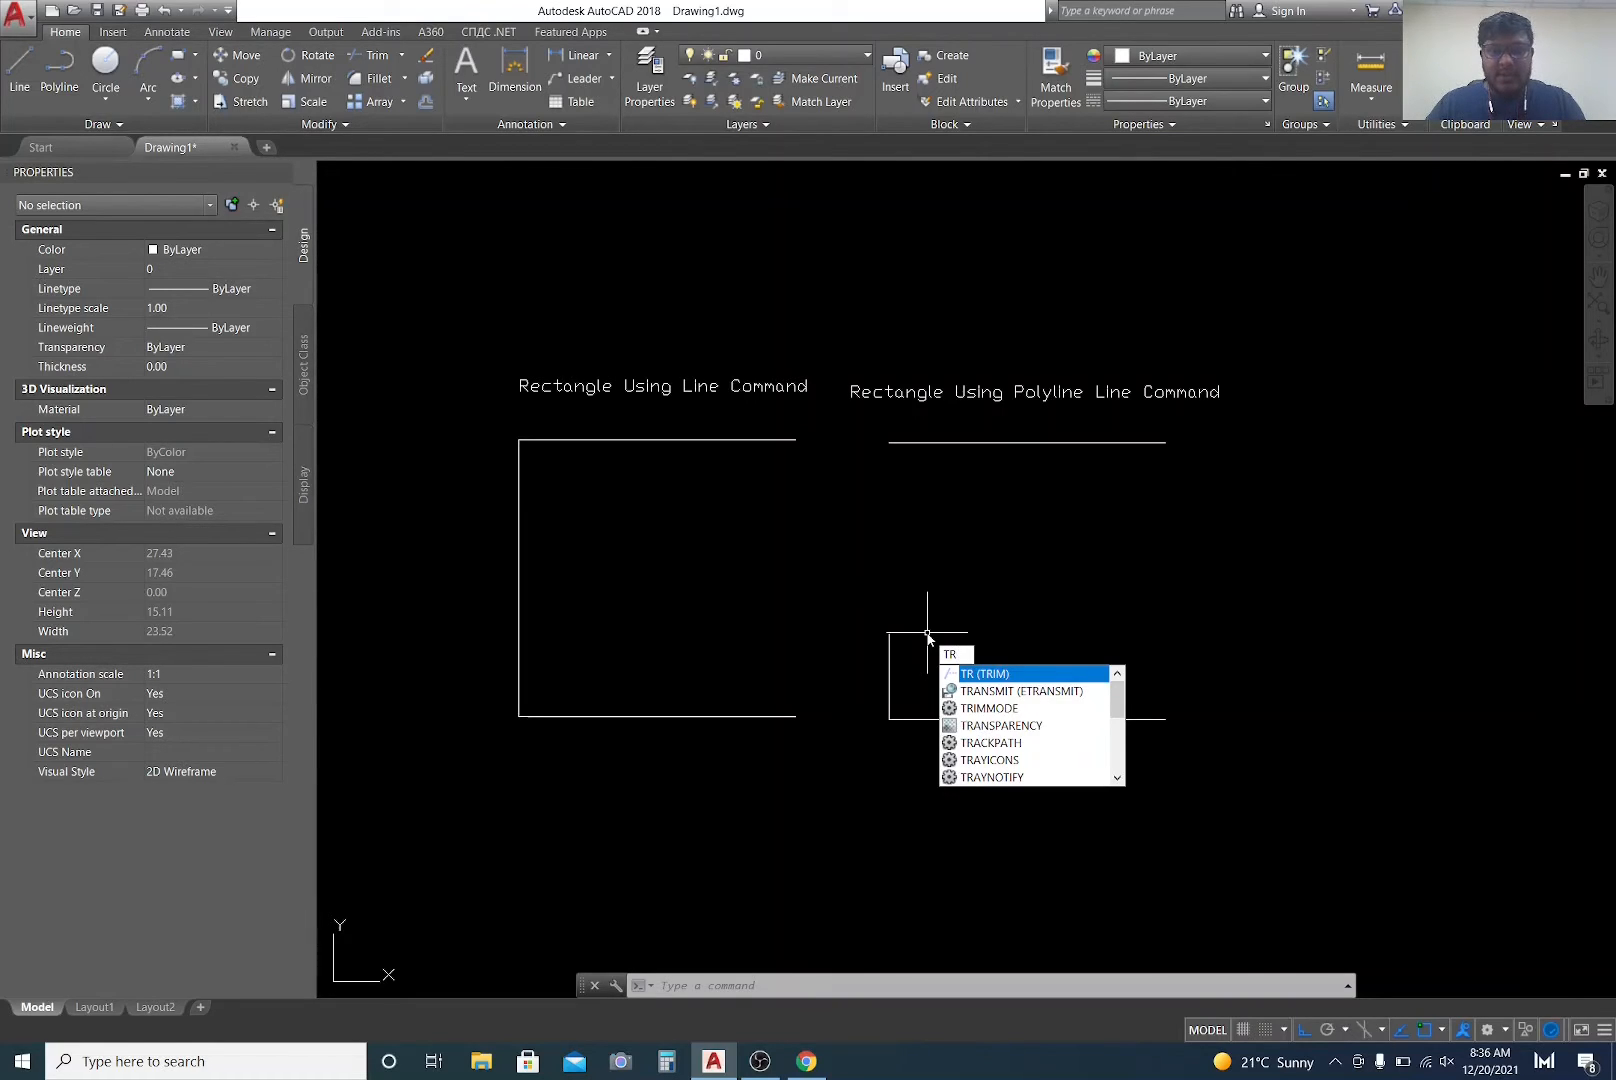
key("Return")
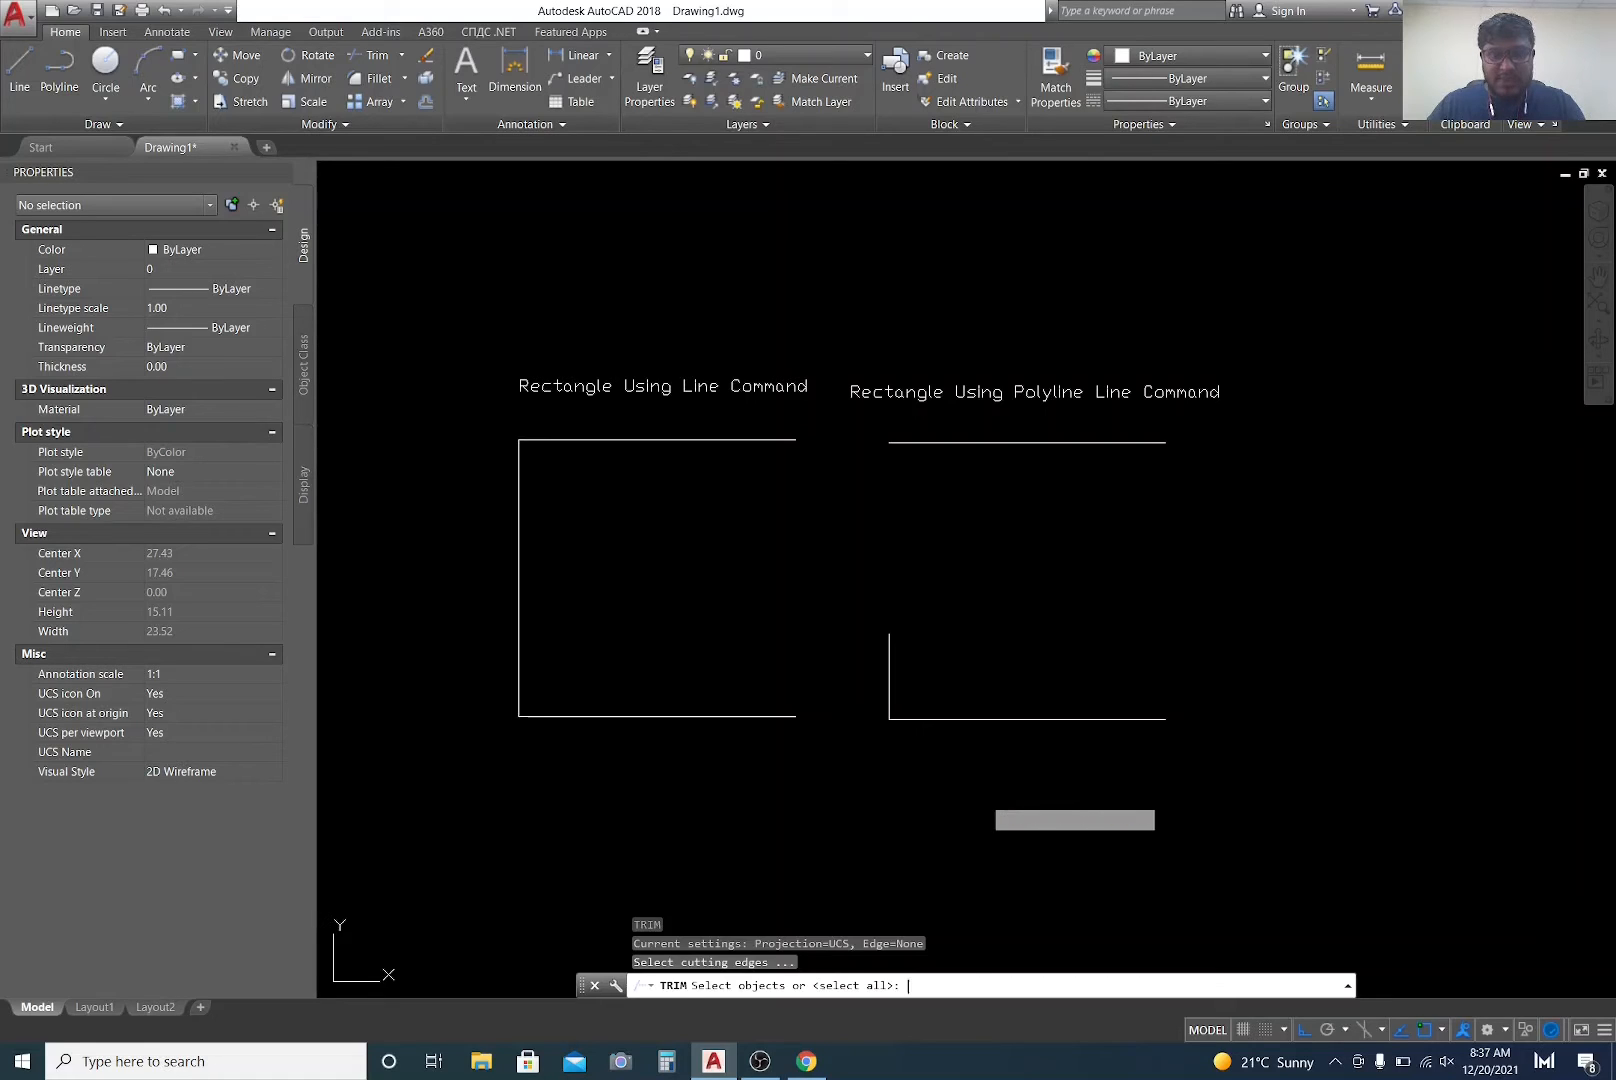
key("Return")
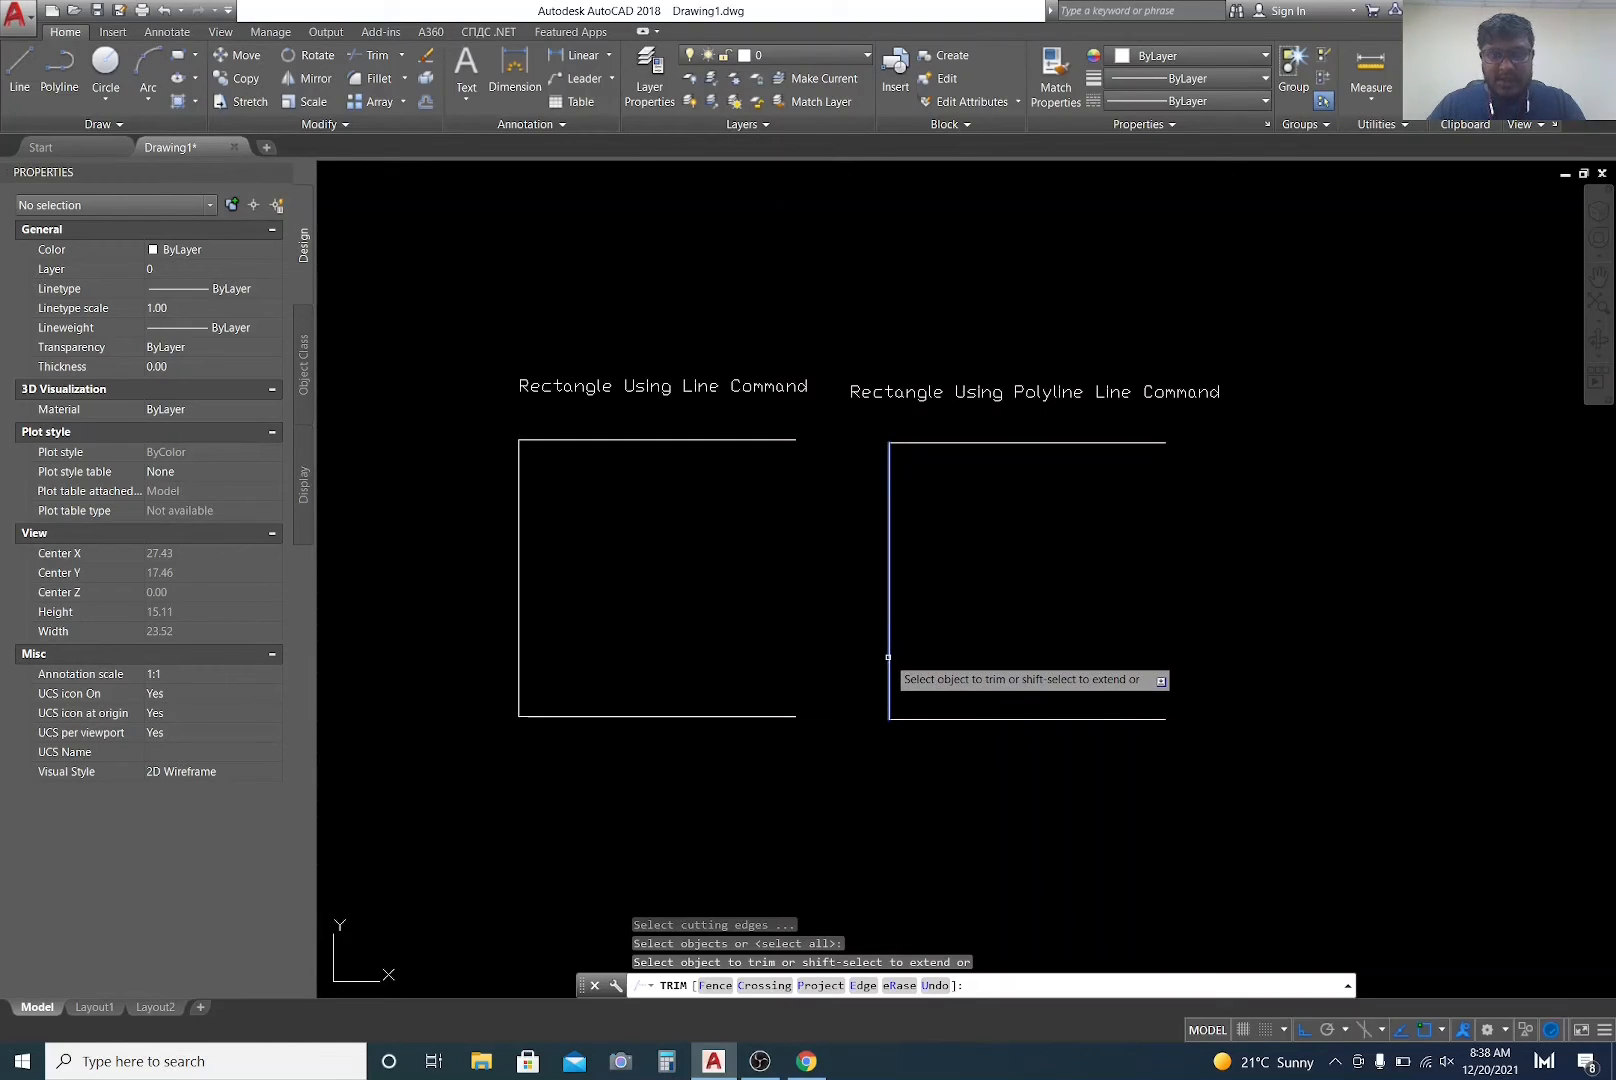
left_click(888, 657)
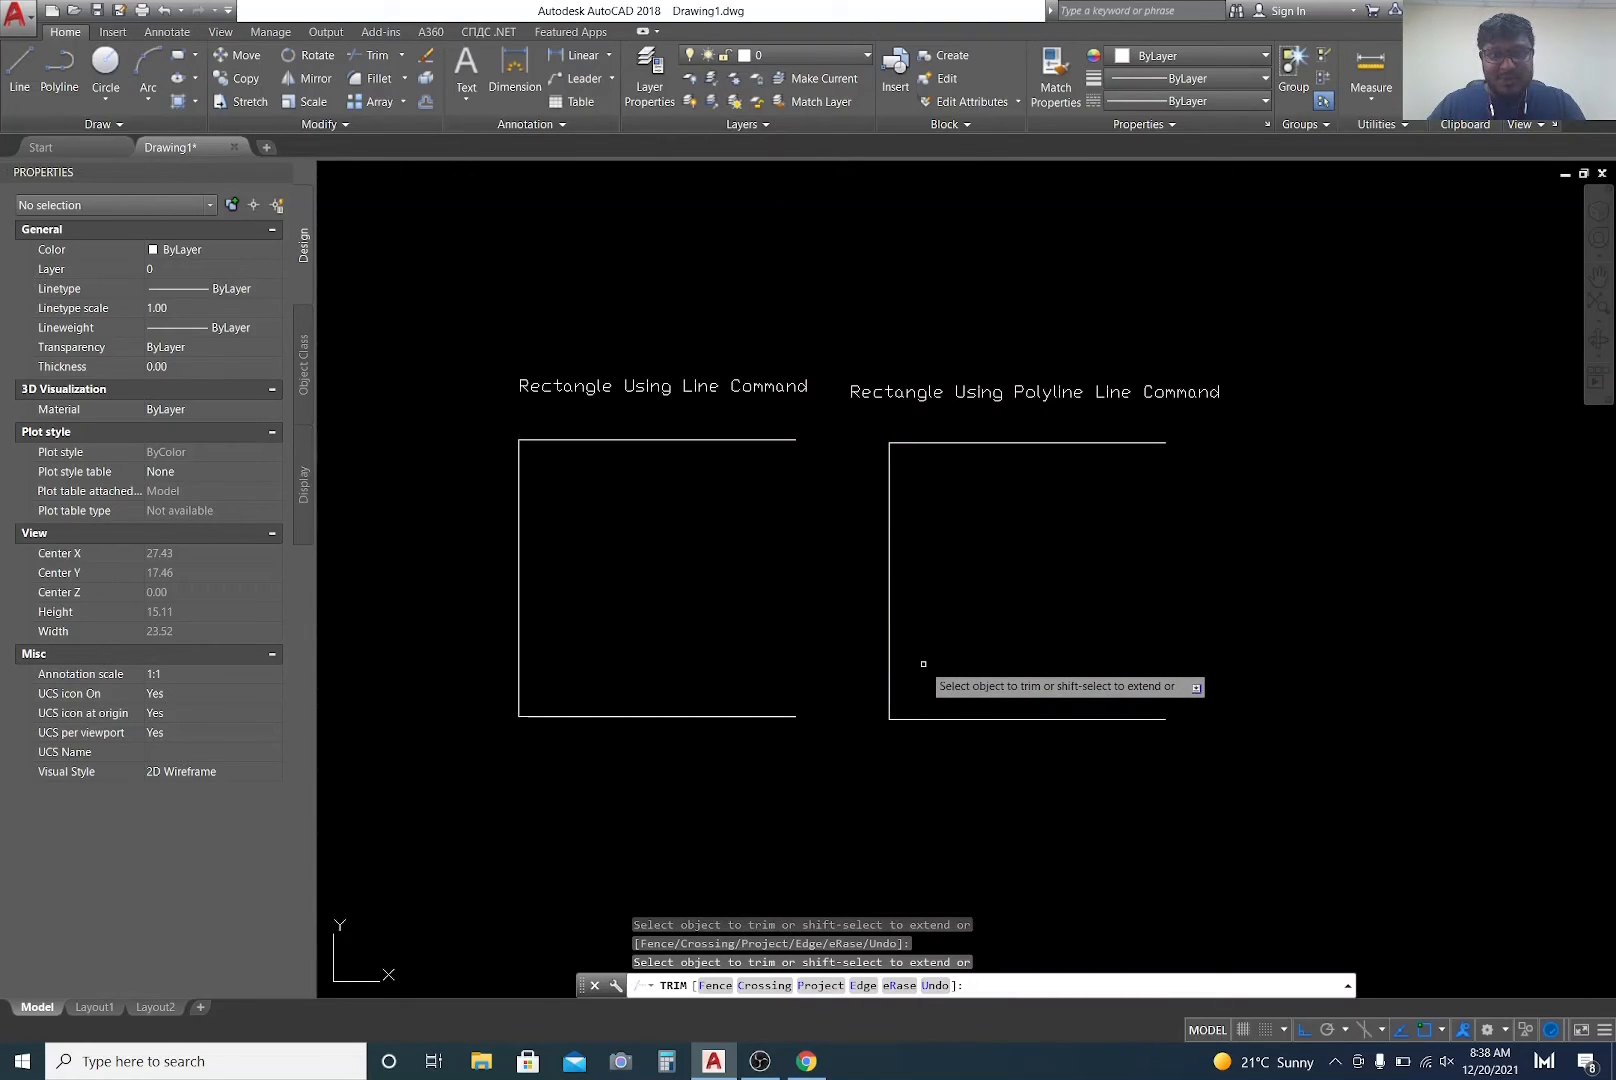
key("Escape")
key("Escape")
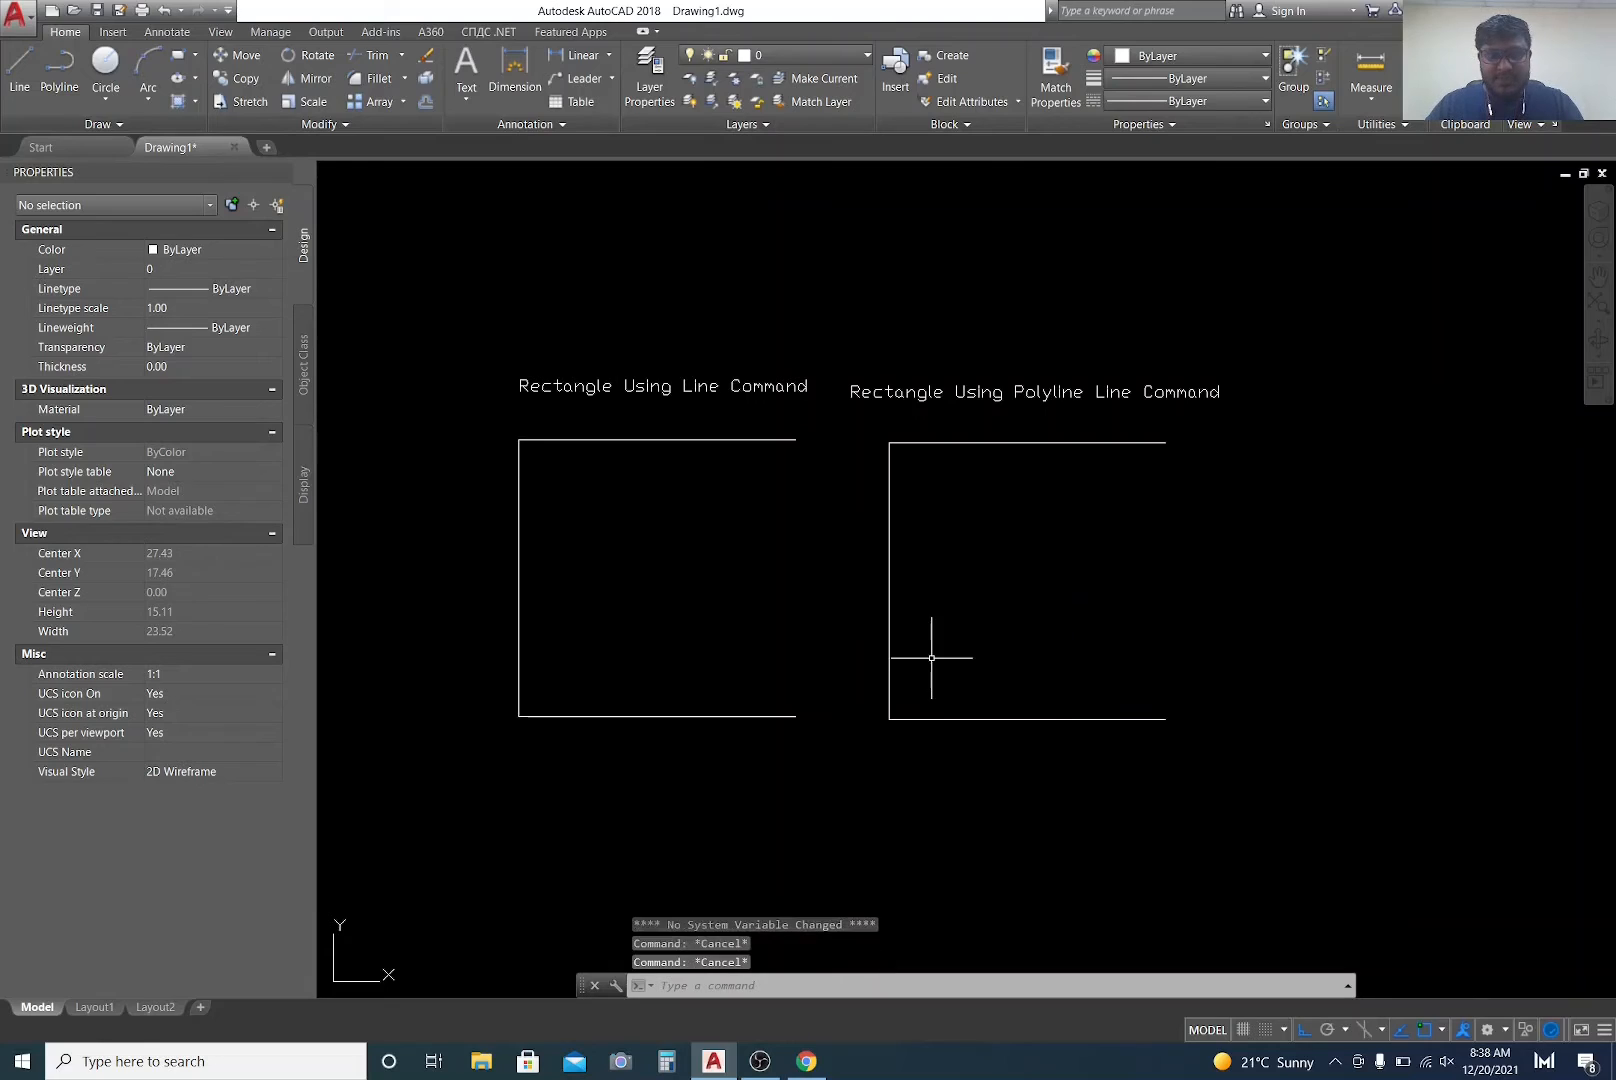
key("Escape")
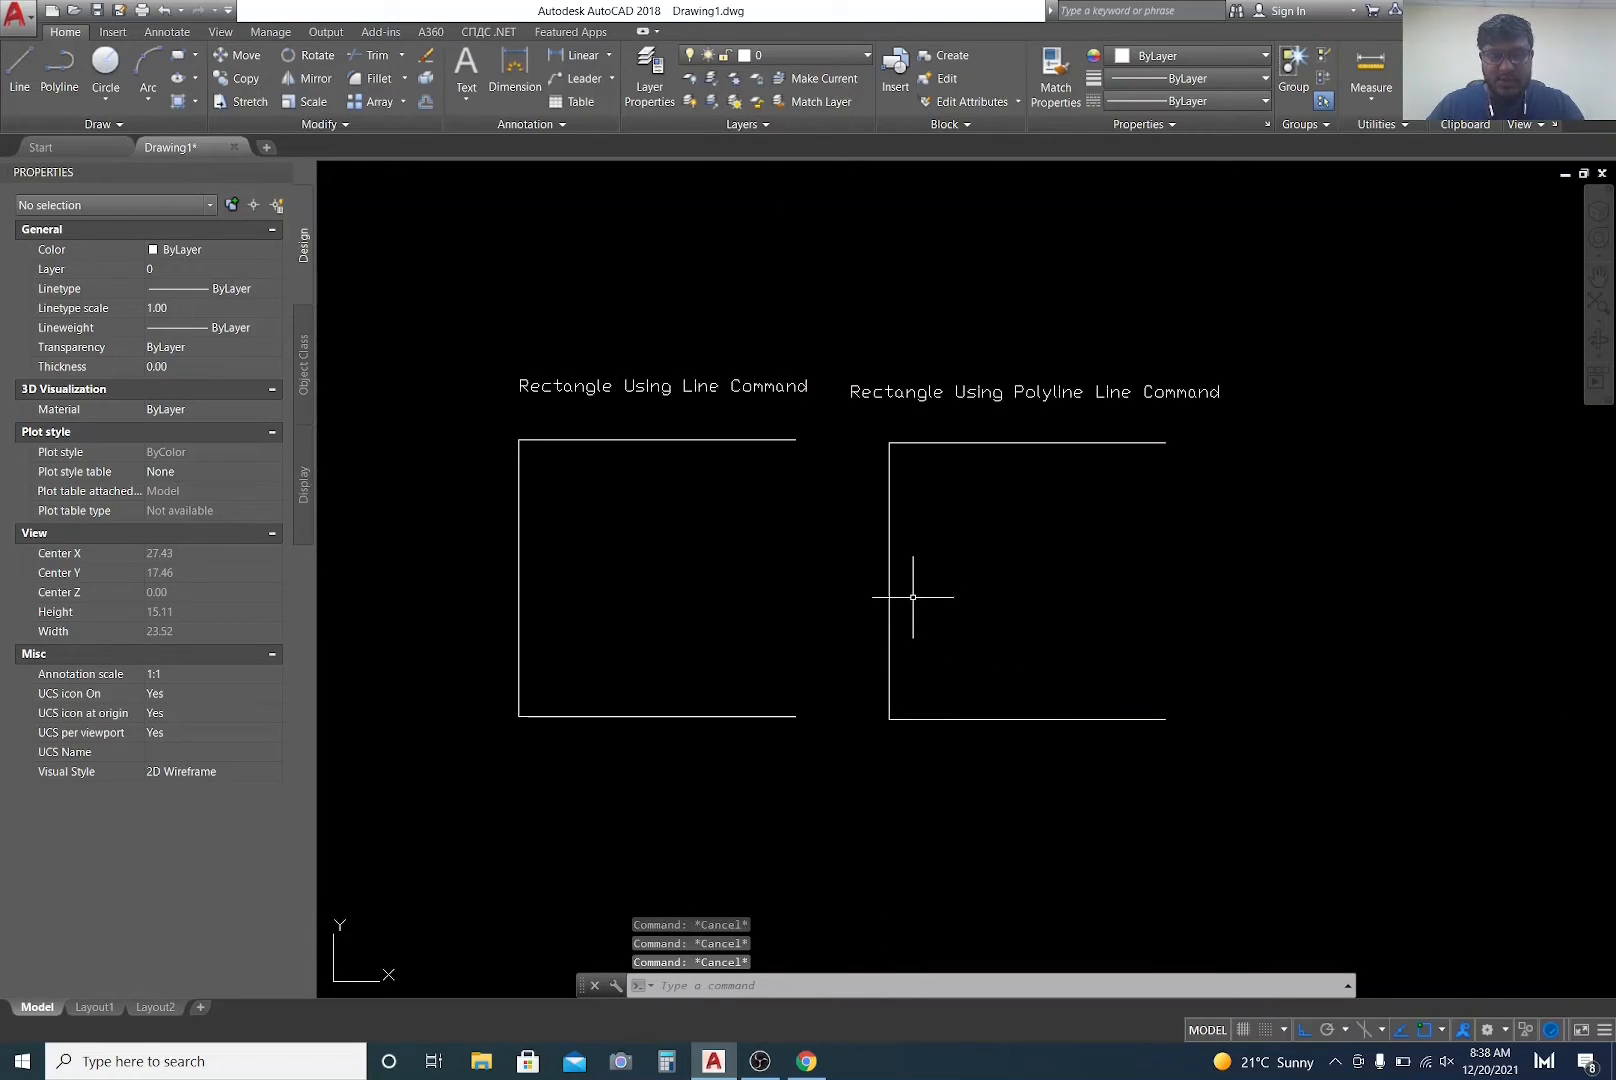
key("ctrl+z")
key("Escape")
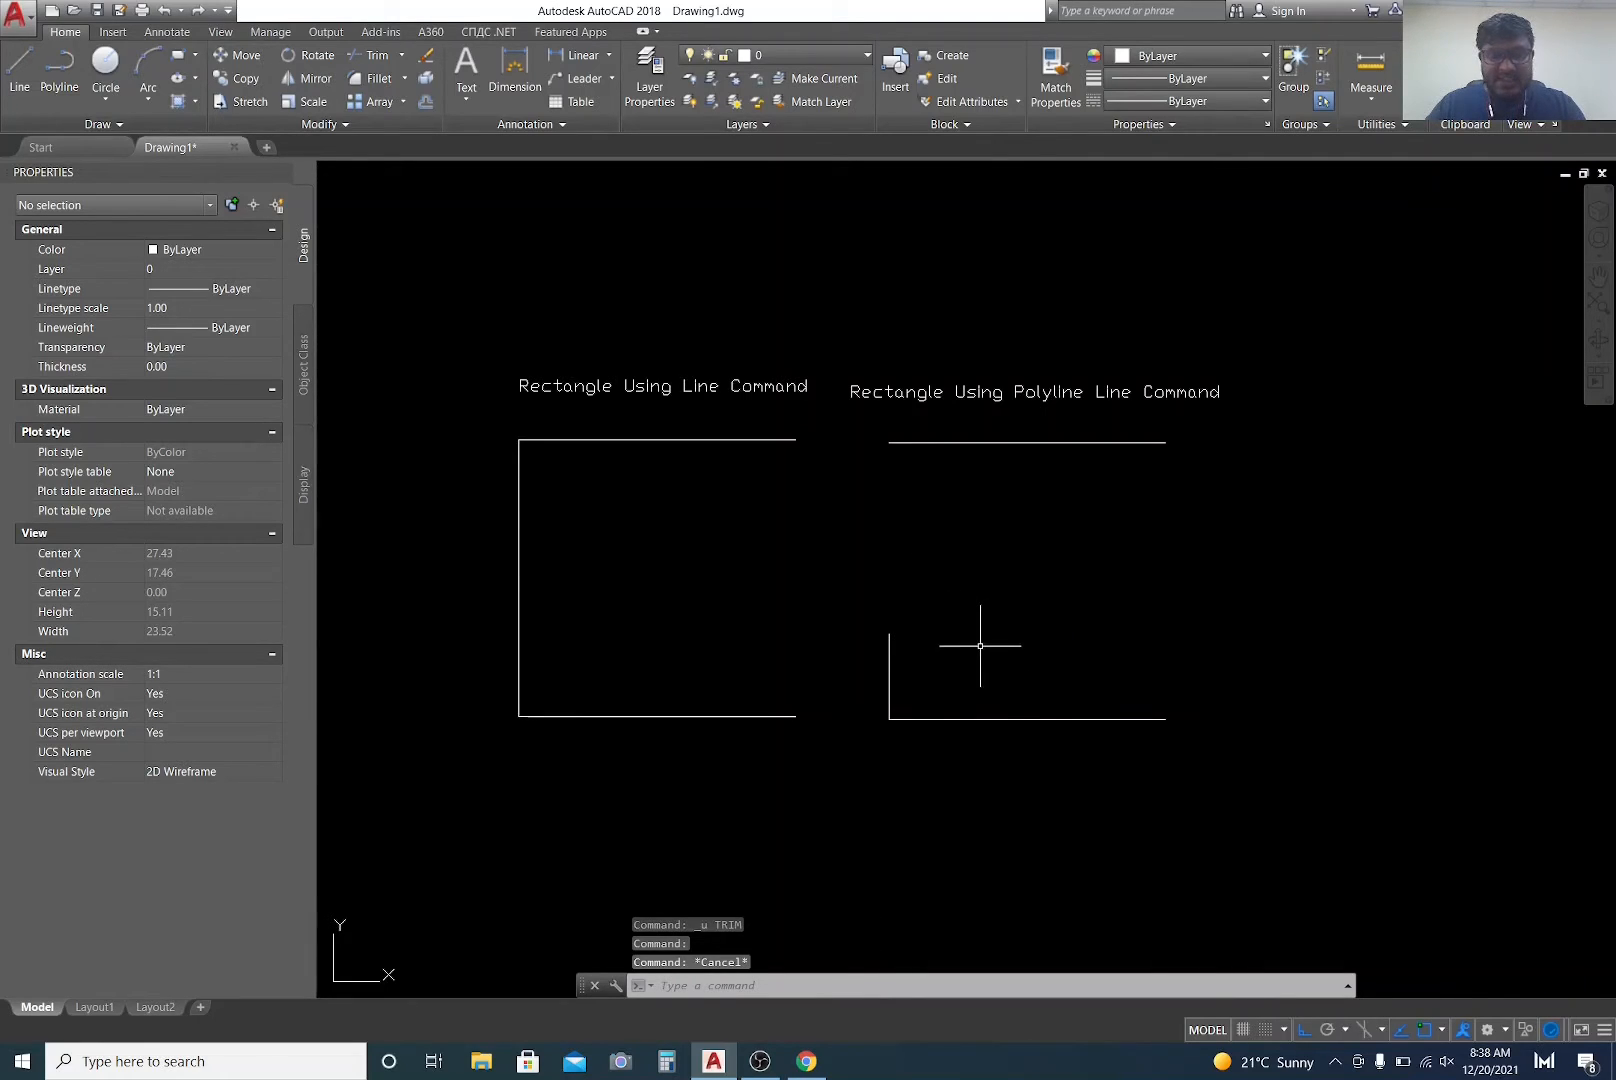
type("E")
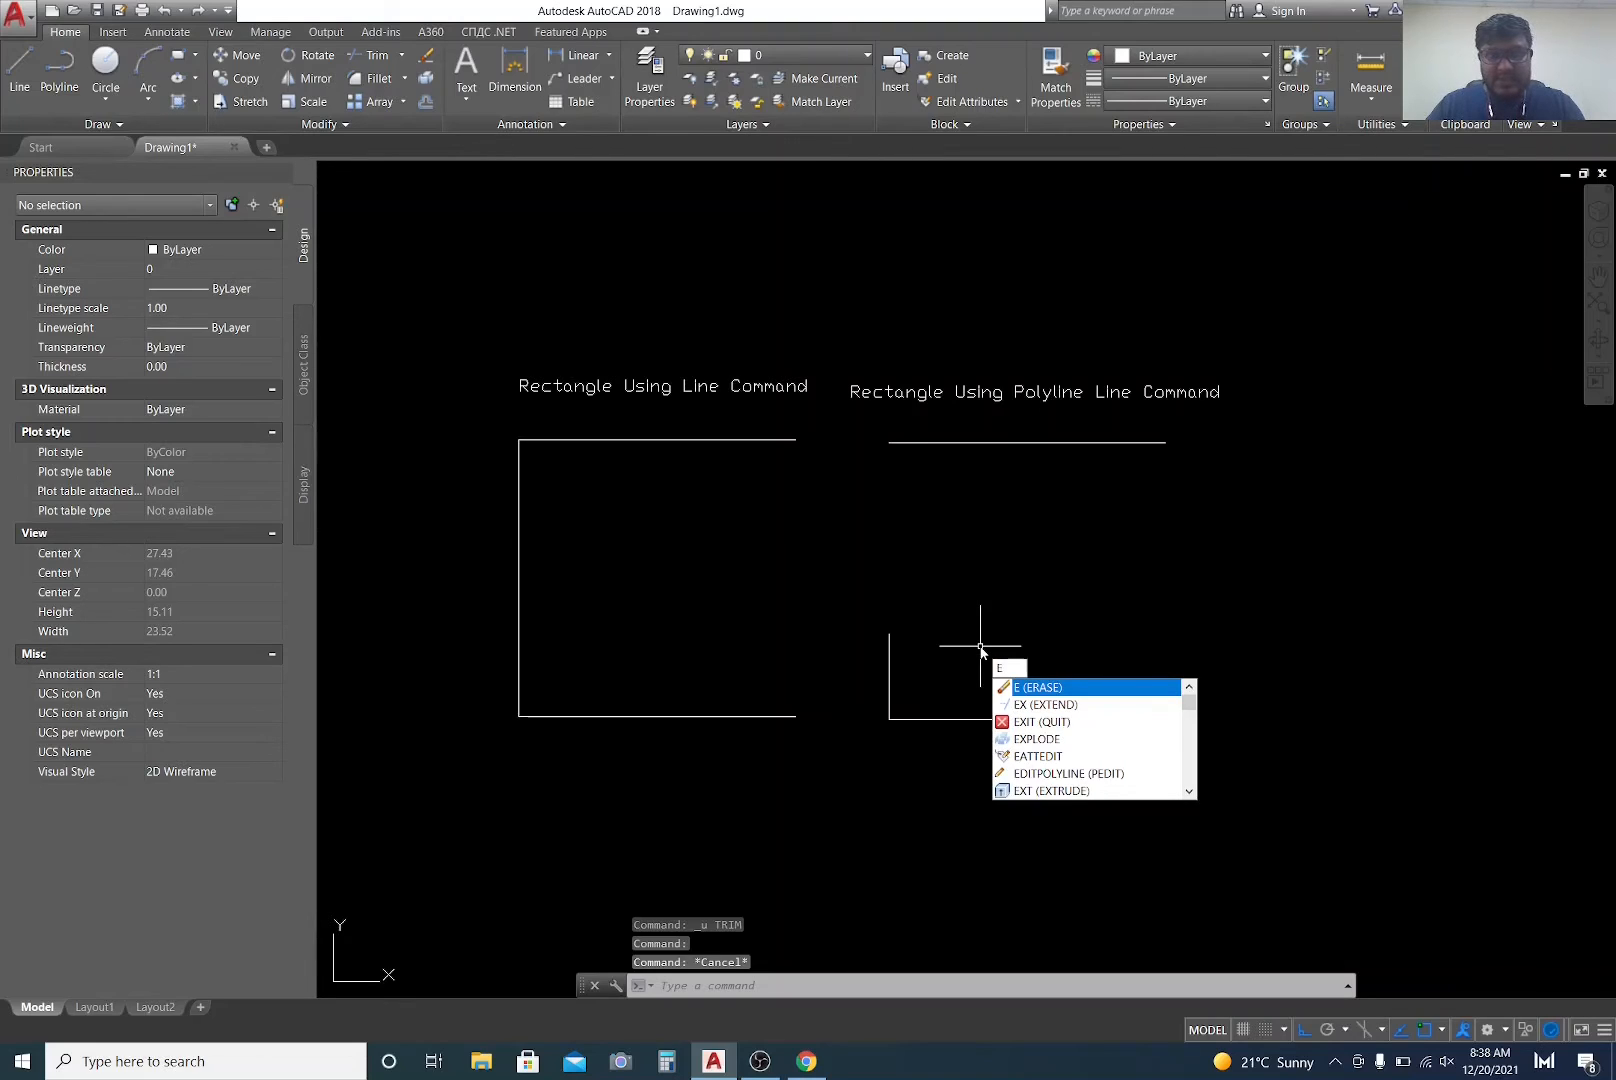
type("X")
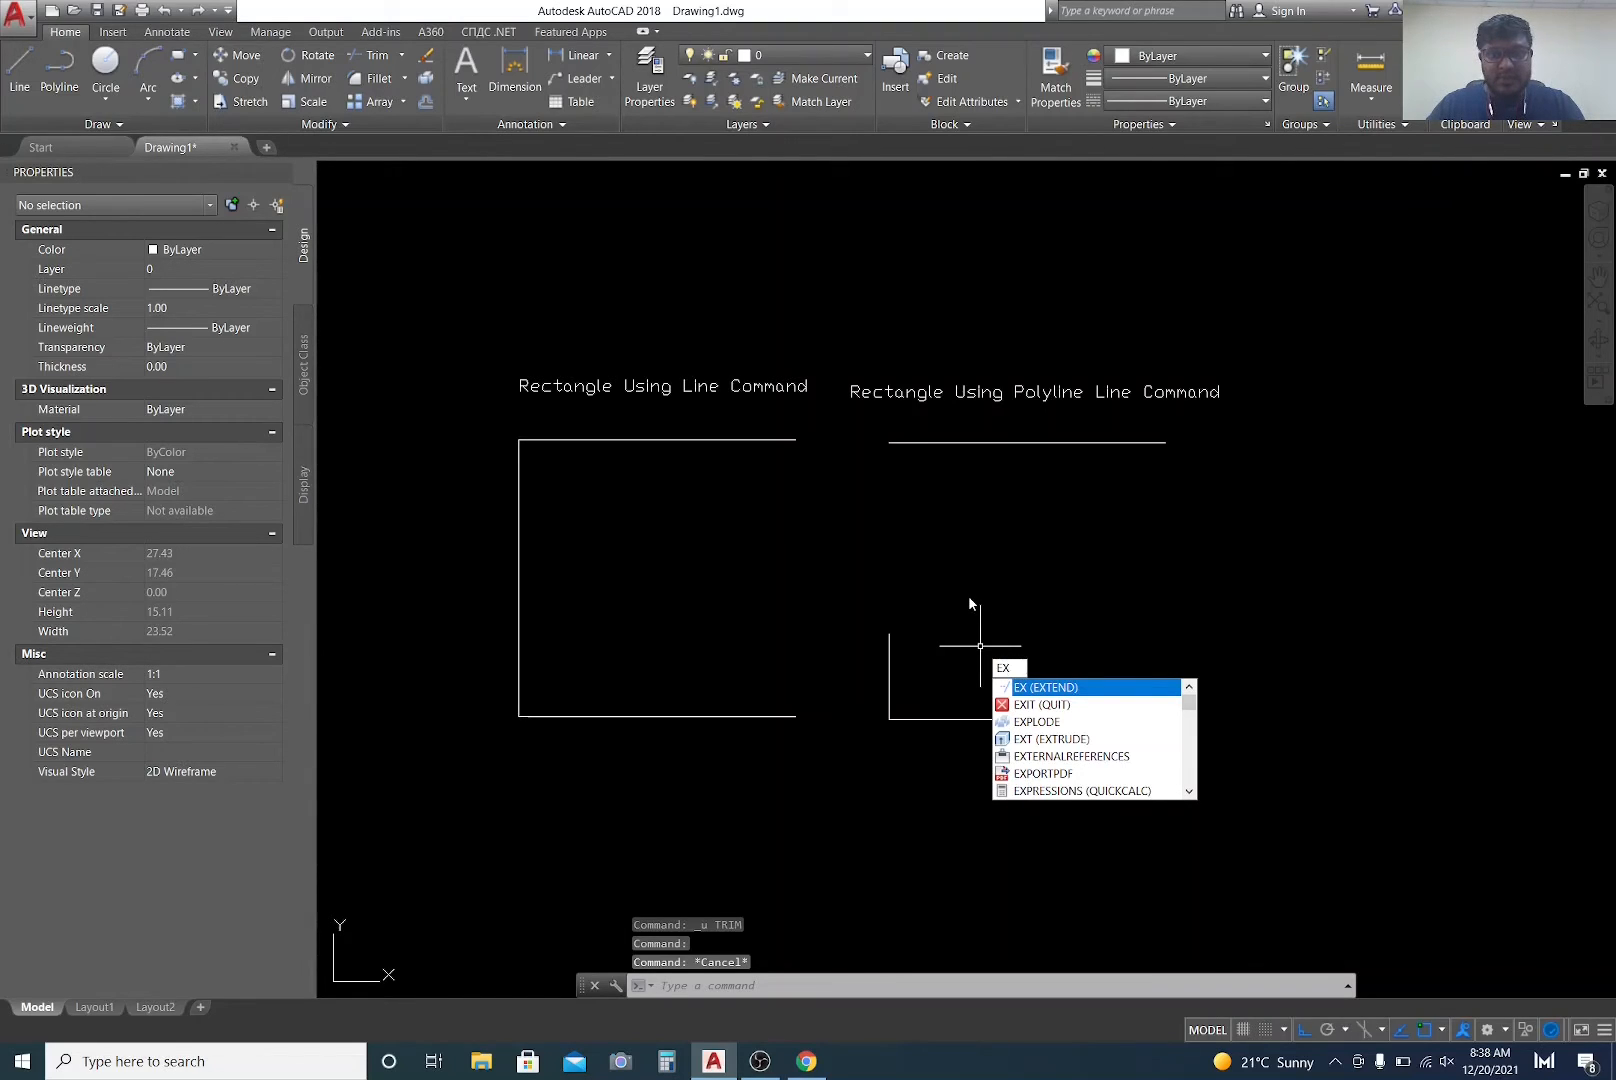
key("Escape")
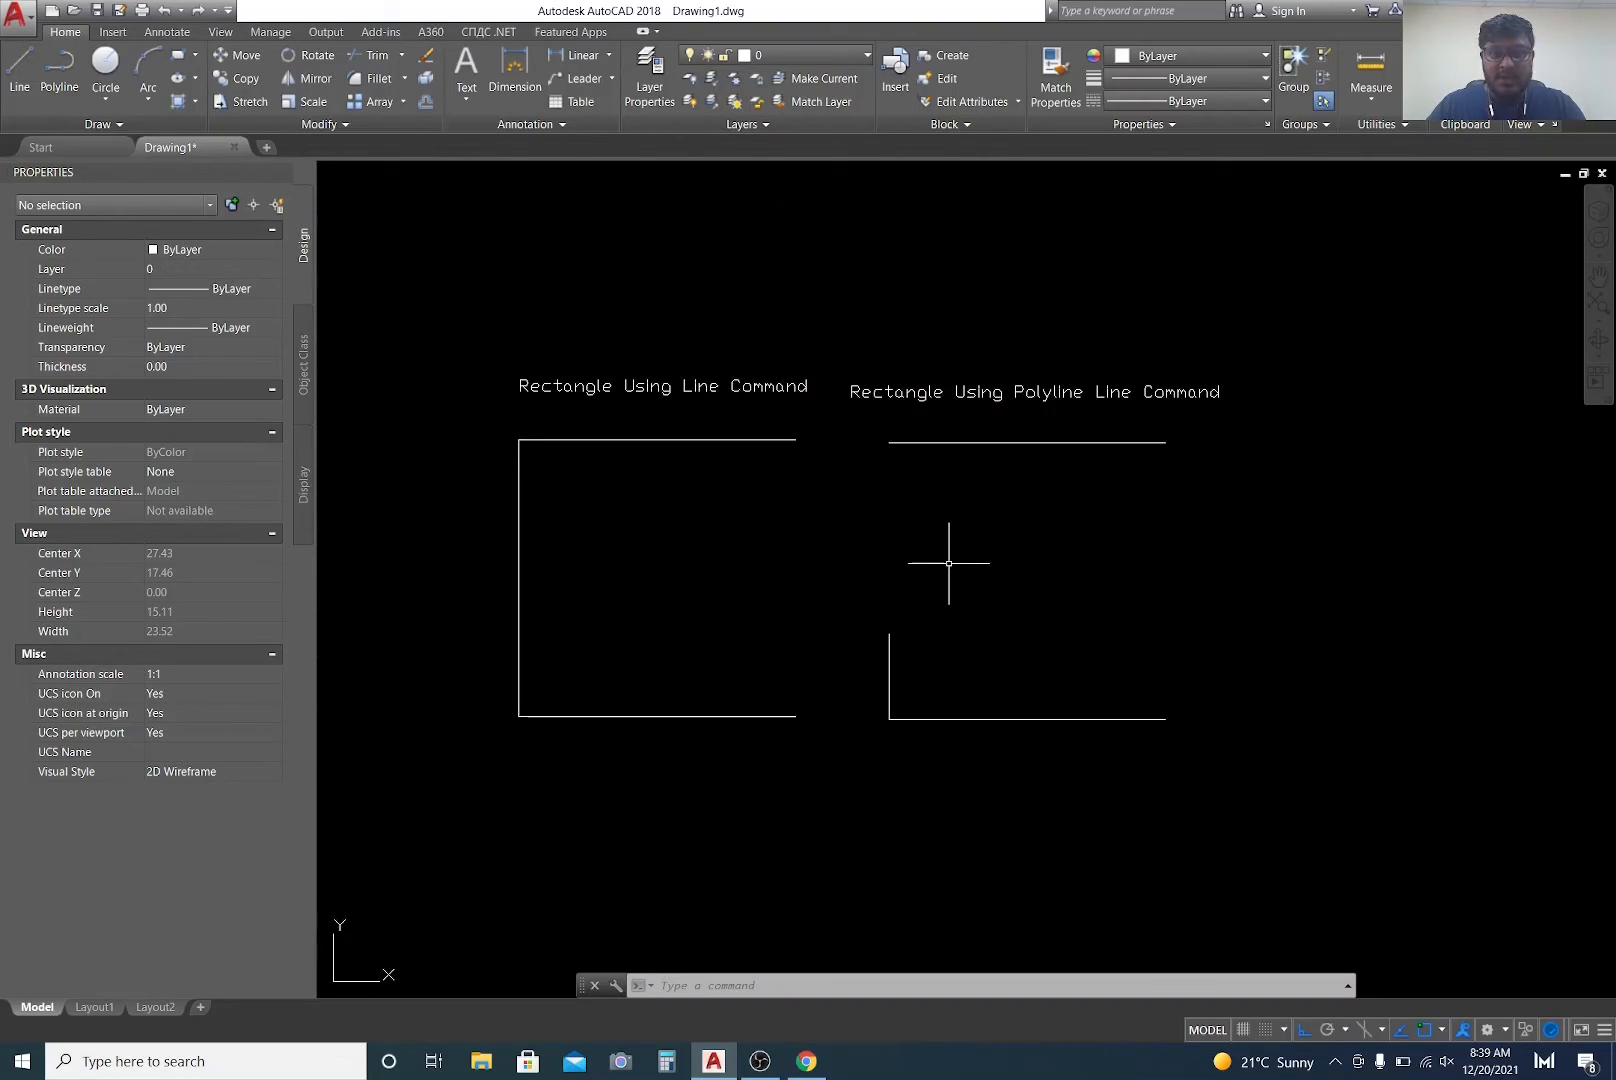
Step: Extend the short vertical polyline up to the top segment with the Extend command, using all objects as boundary edges
type("EX")
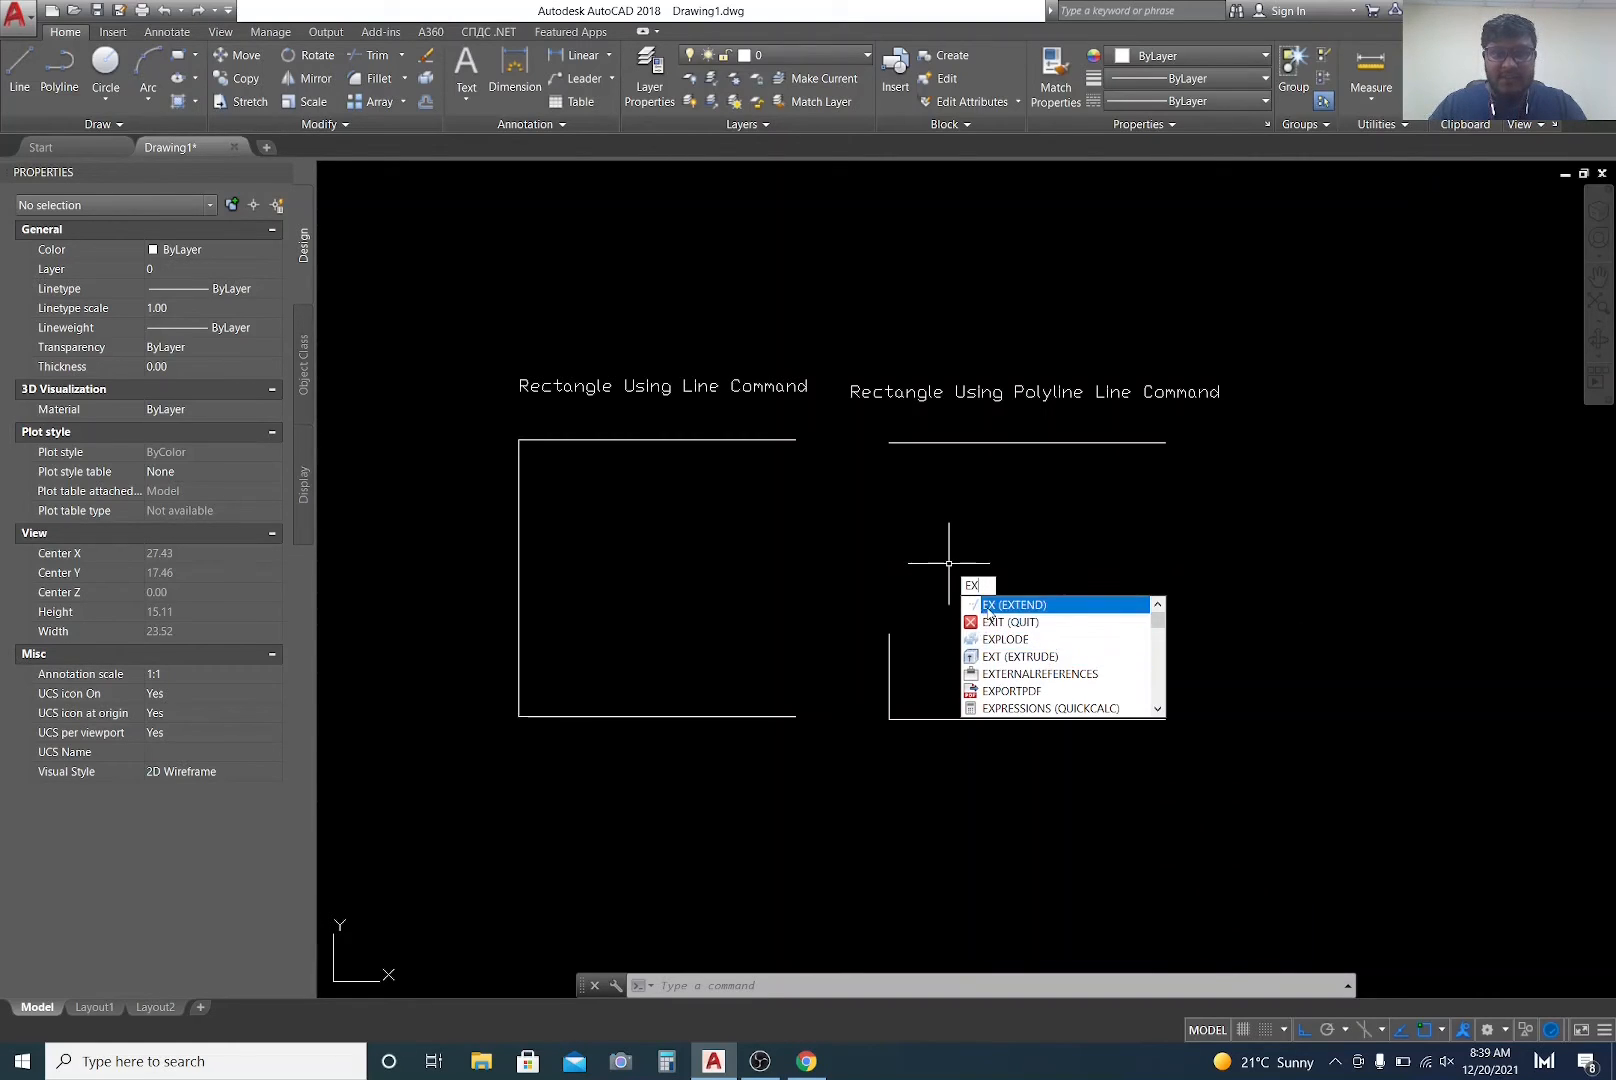
left_click(986, 606)
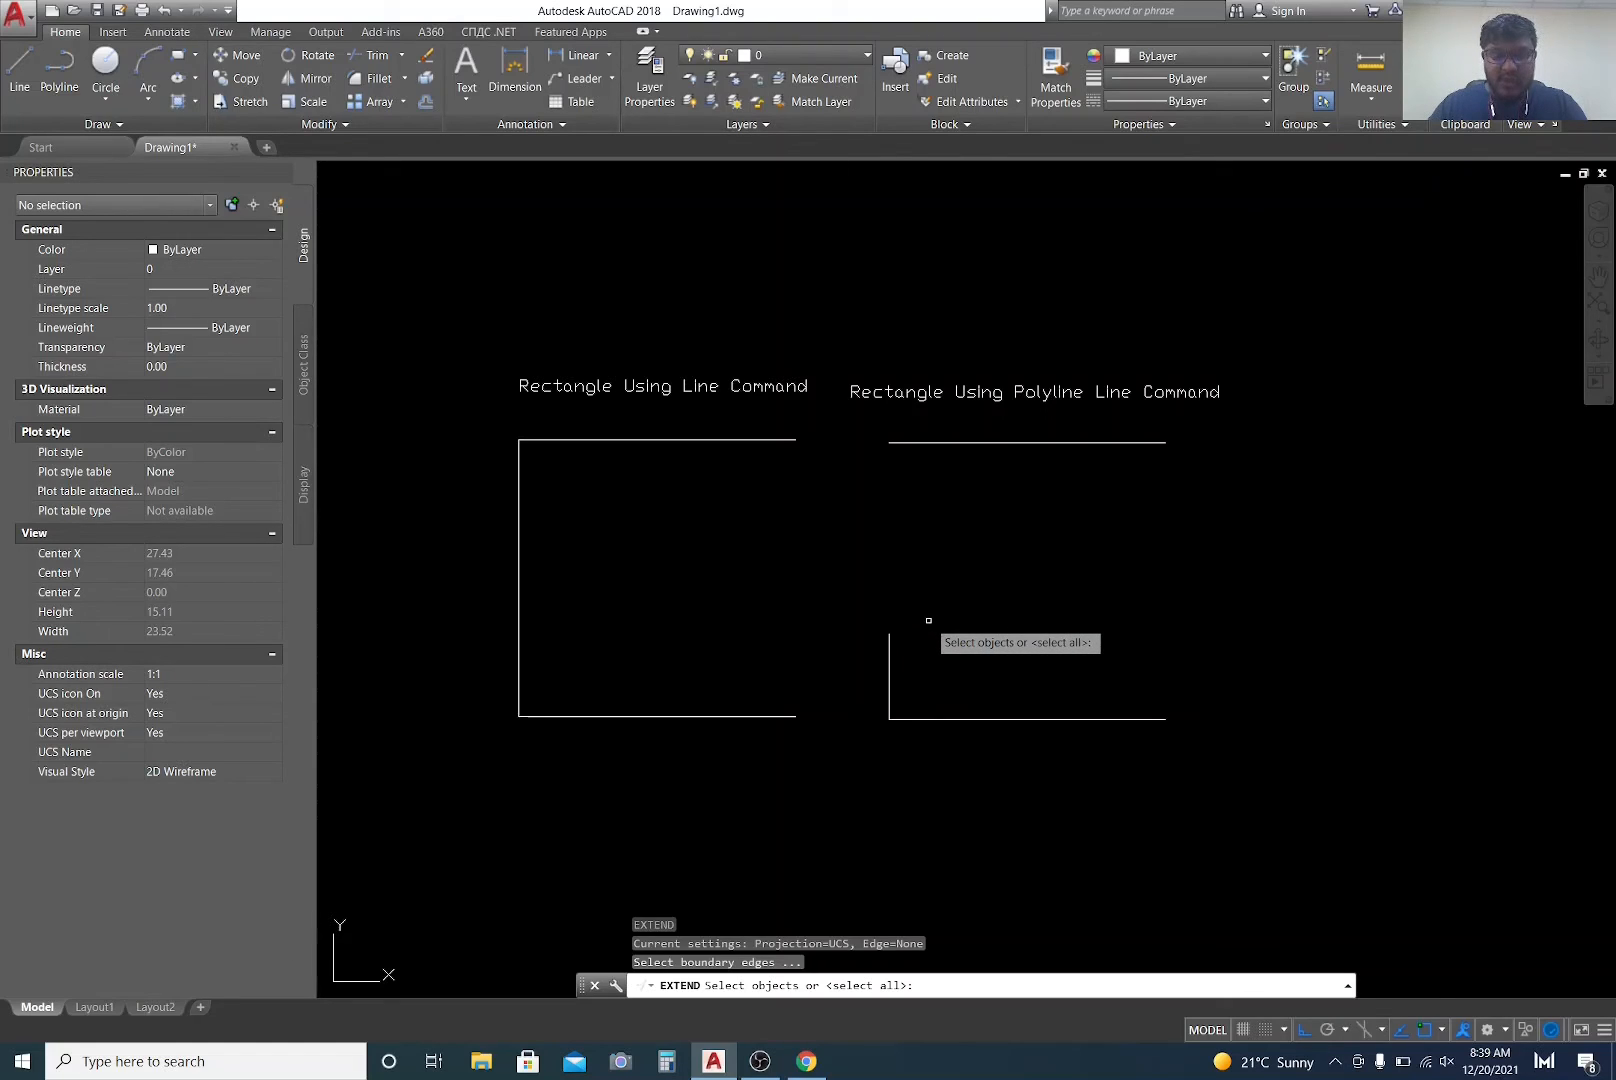
key("Return")
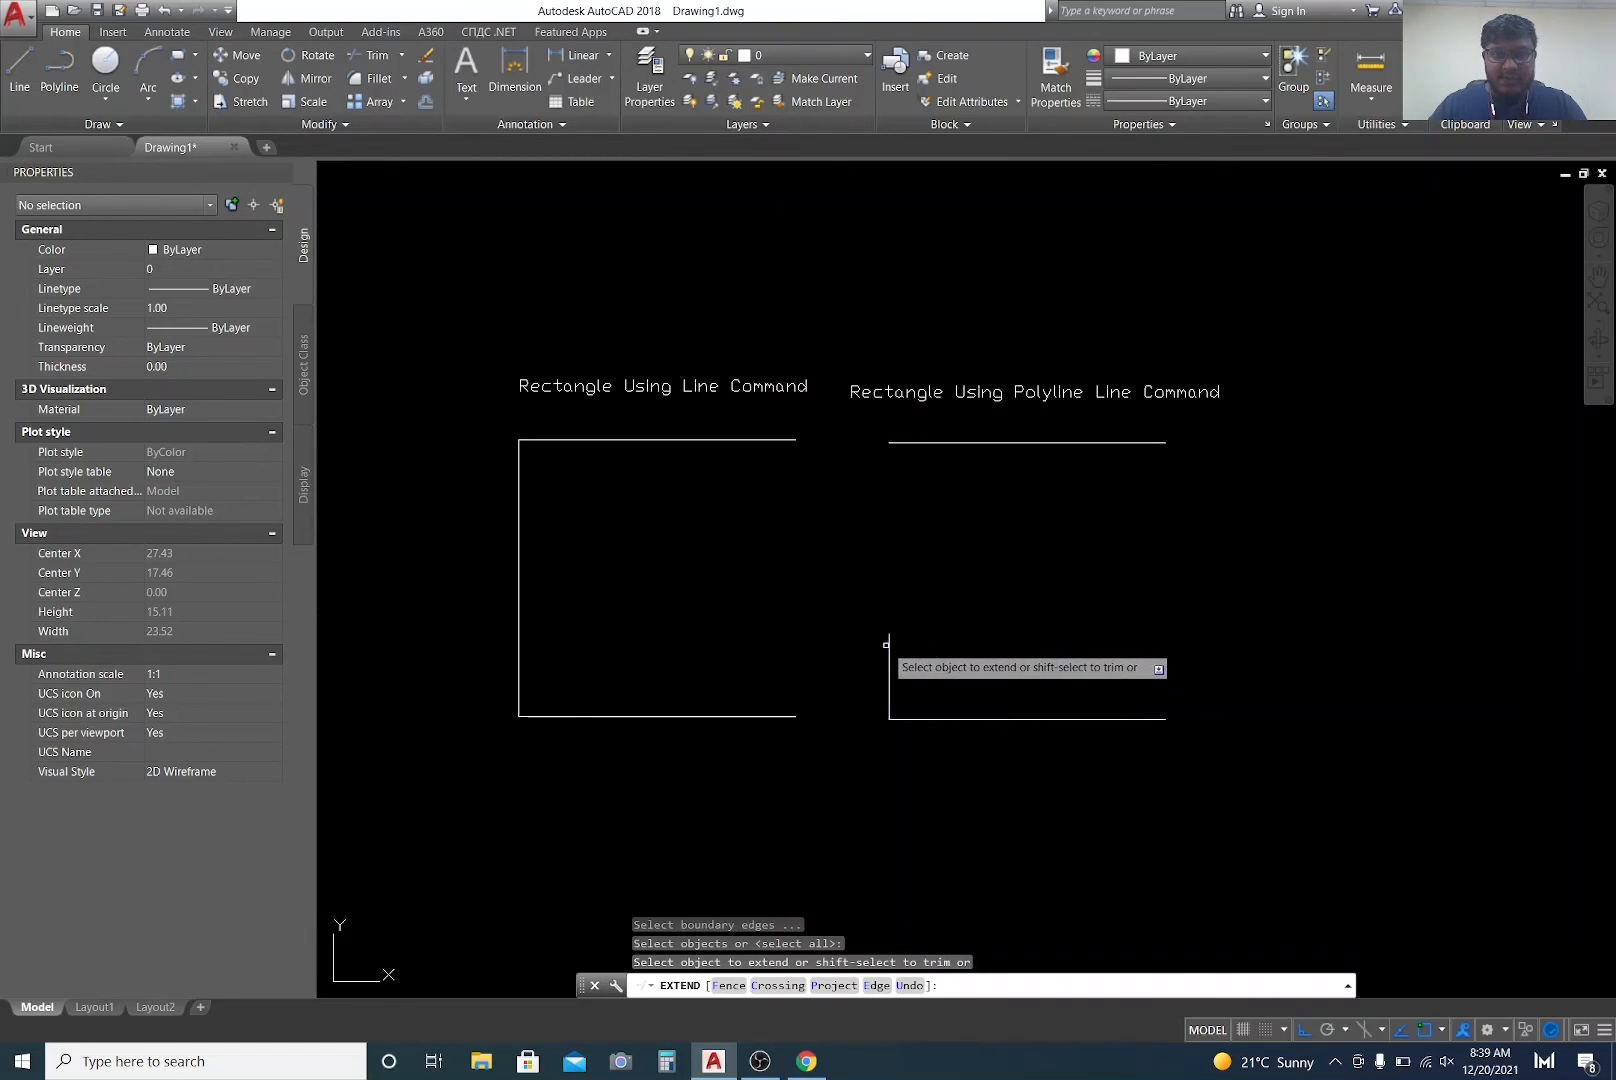
left_click(887, 645)
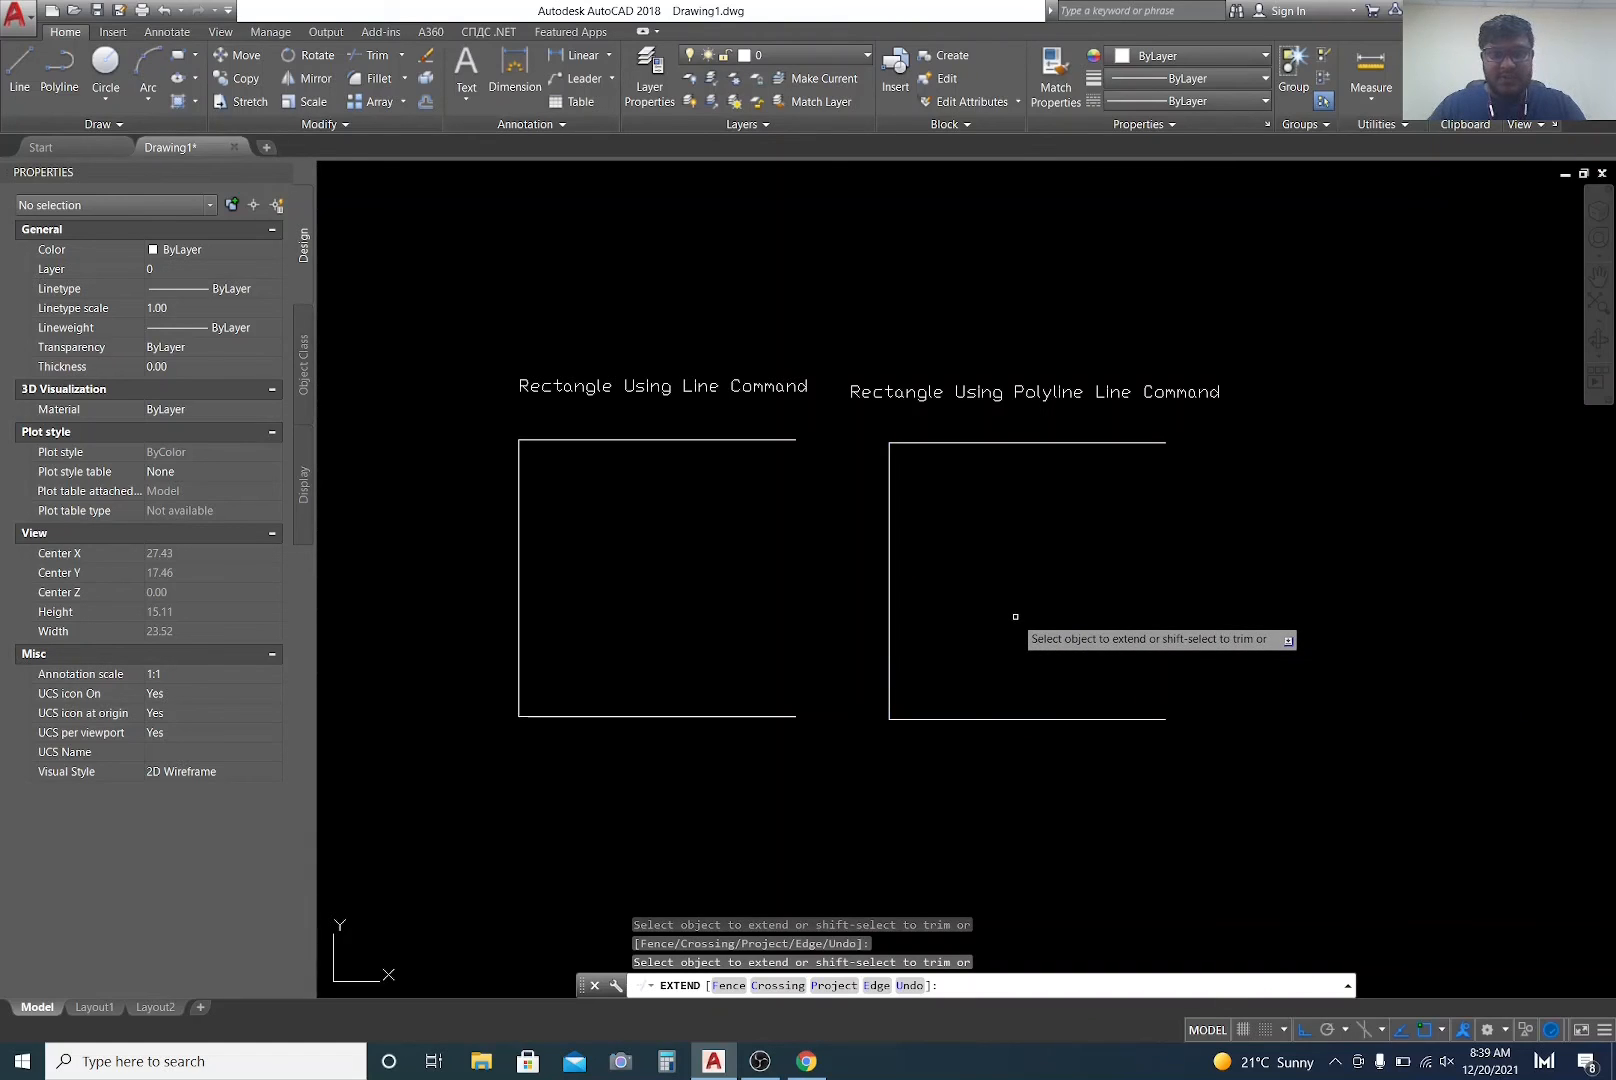
key("Escape")
key("Escape")
key("Escape")
scroll(948, 597, "down", 2)
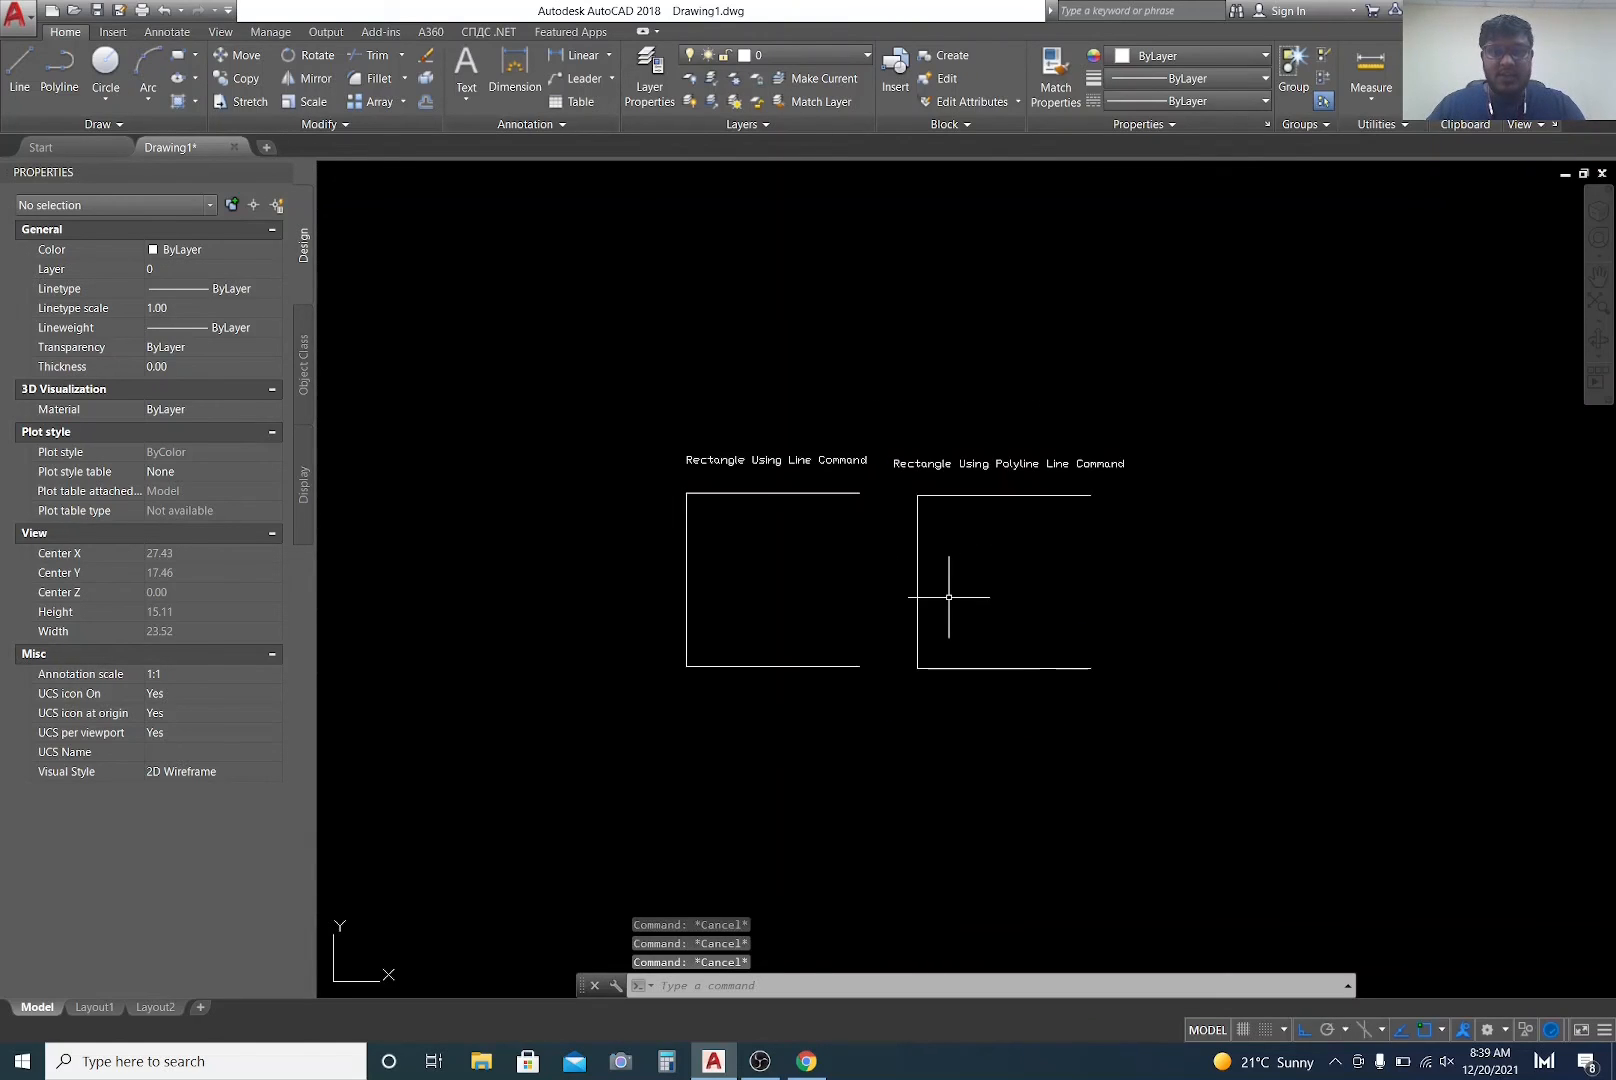
scroll(884, 596, "up", 2)
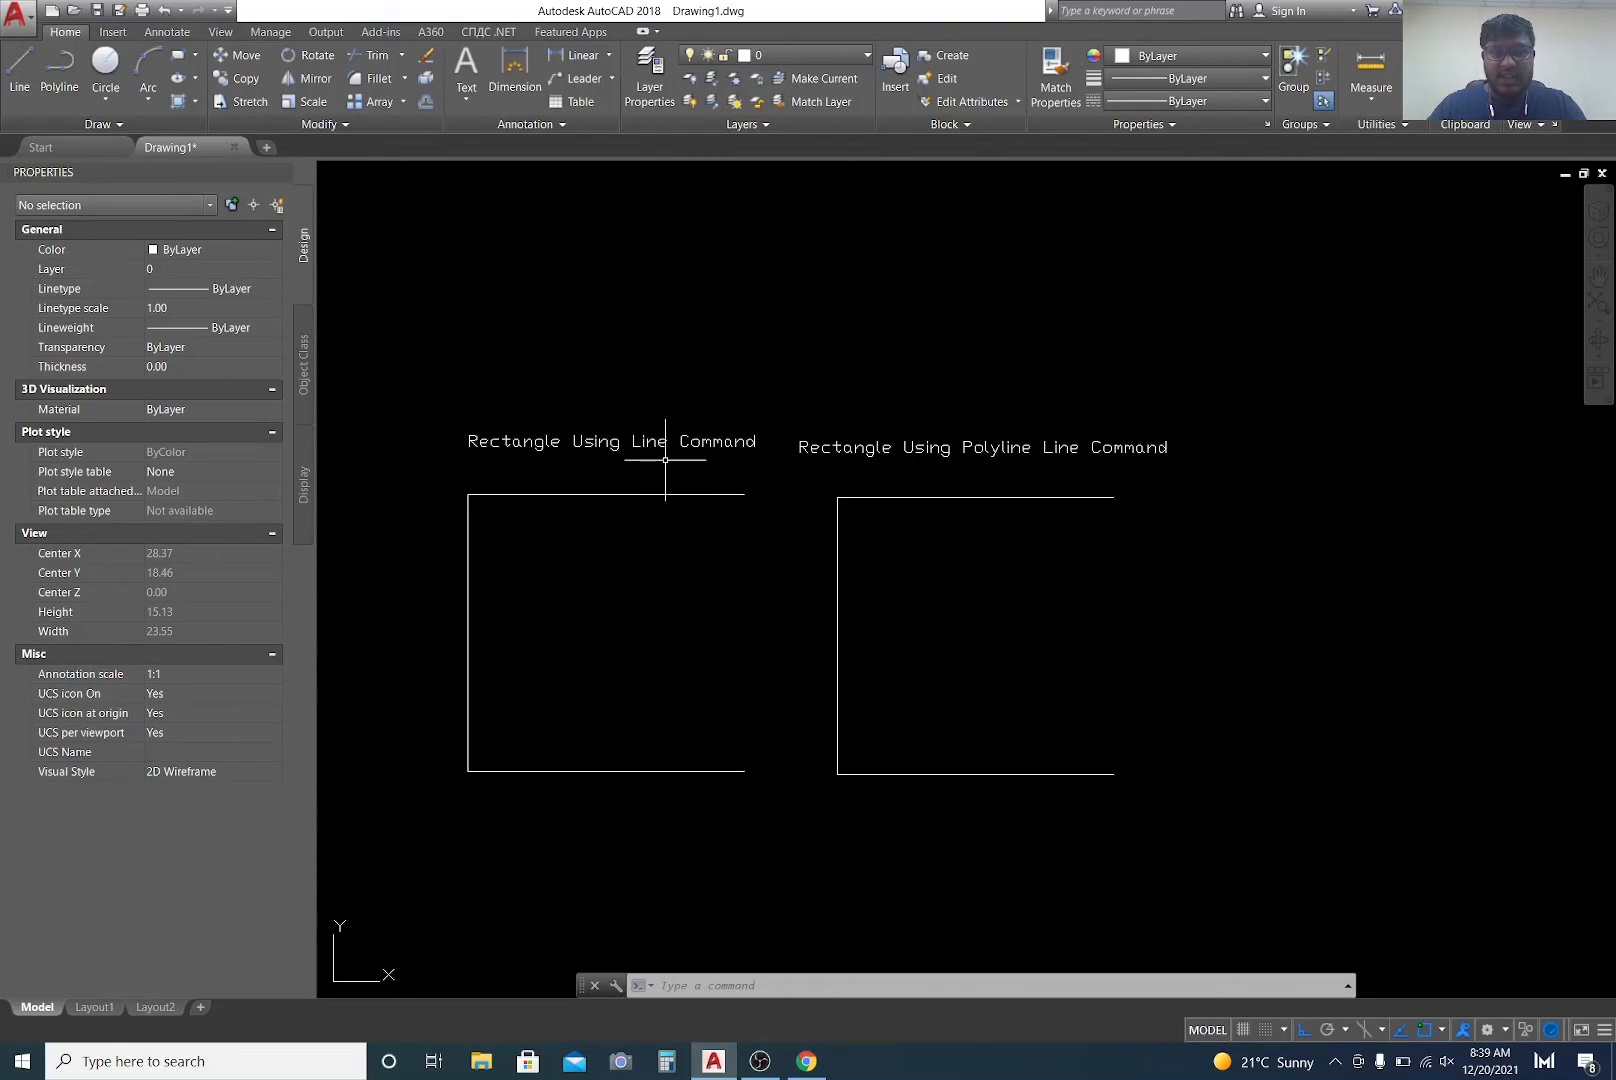
scroll(824, 464, "down", 2)
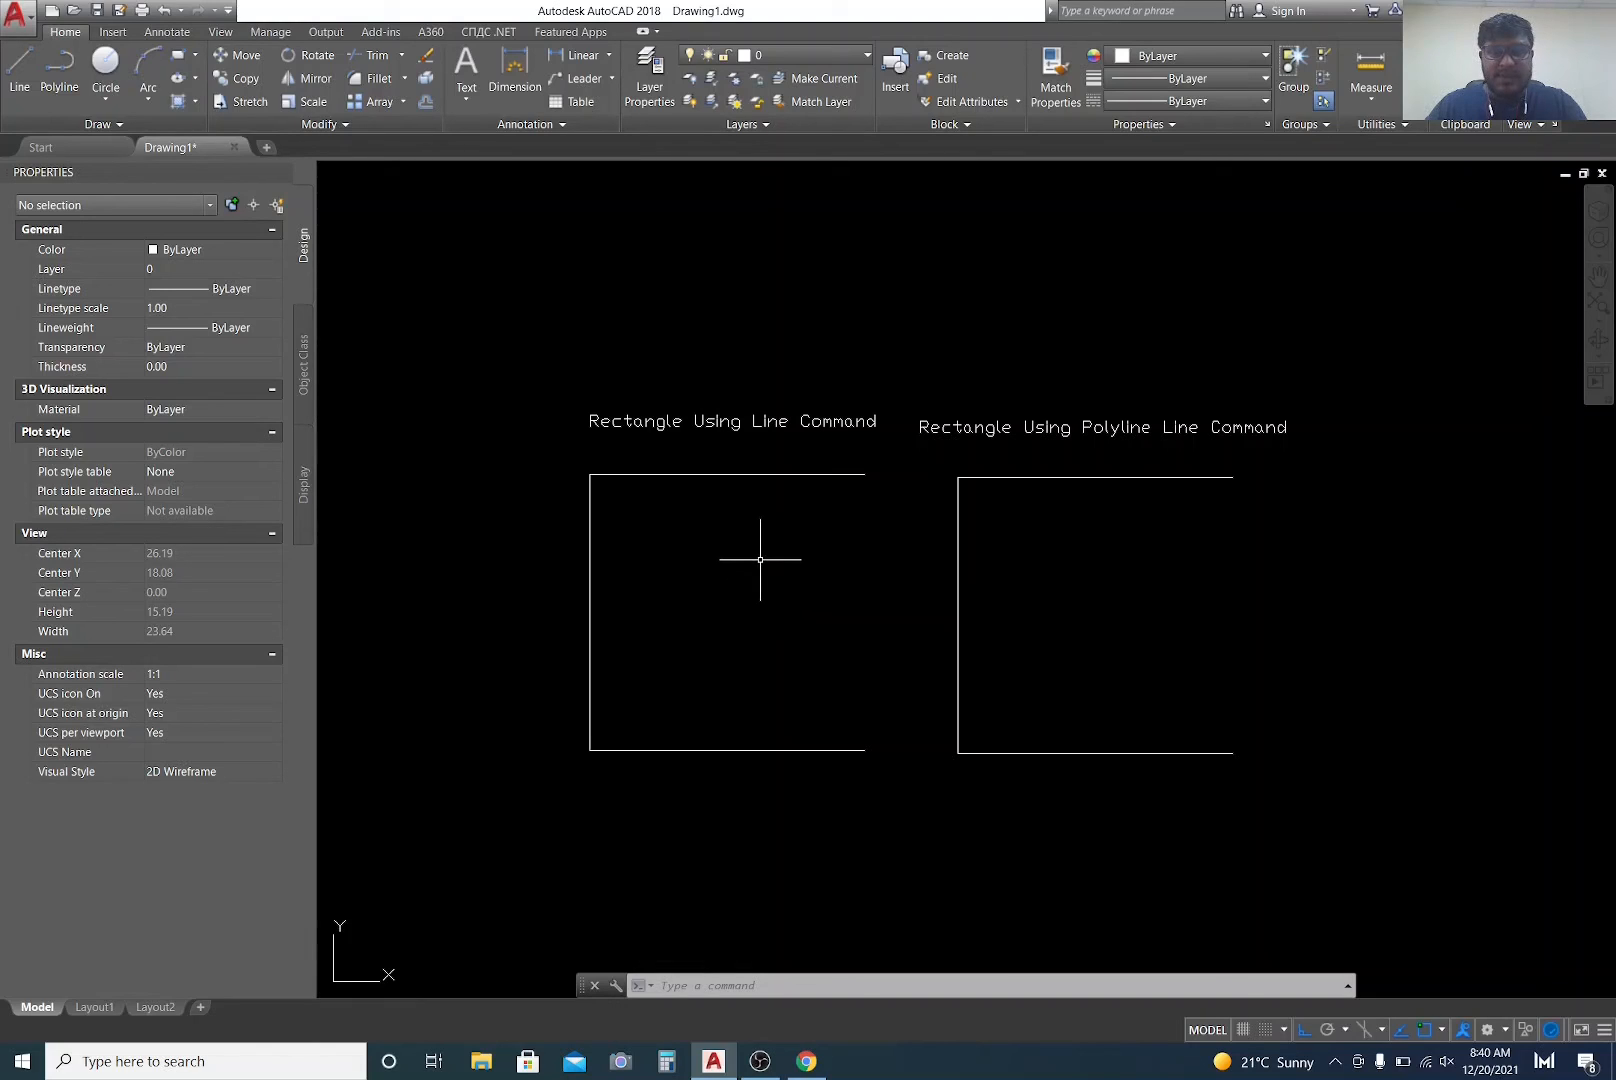
middle_click_drag(738, 563, 693, 559)
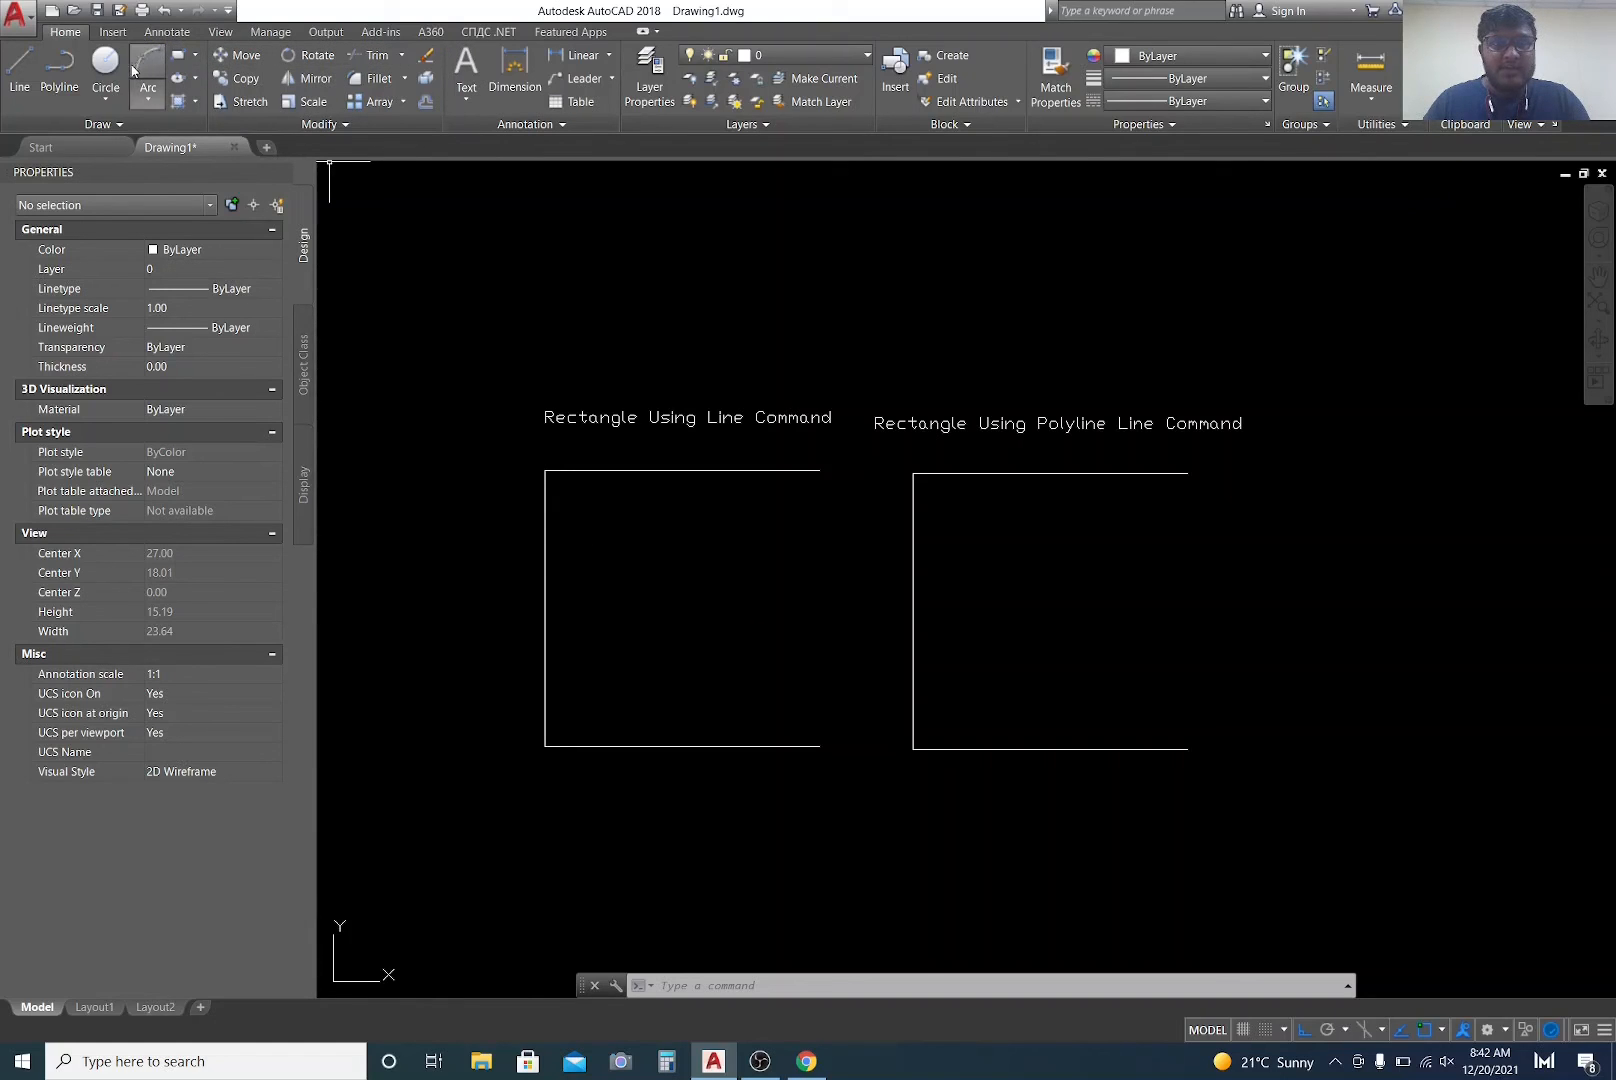
left_click(192, 55)
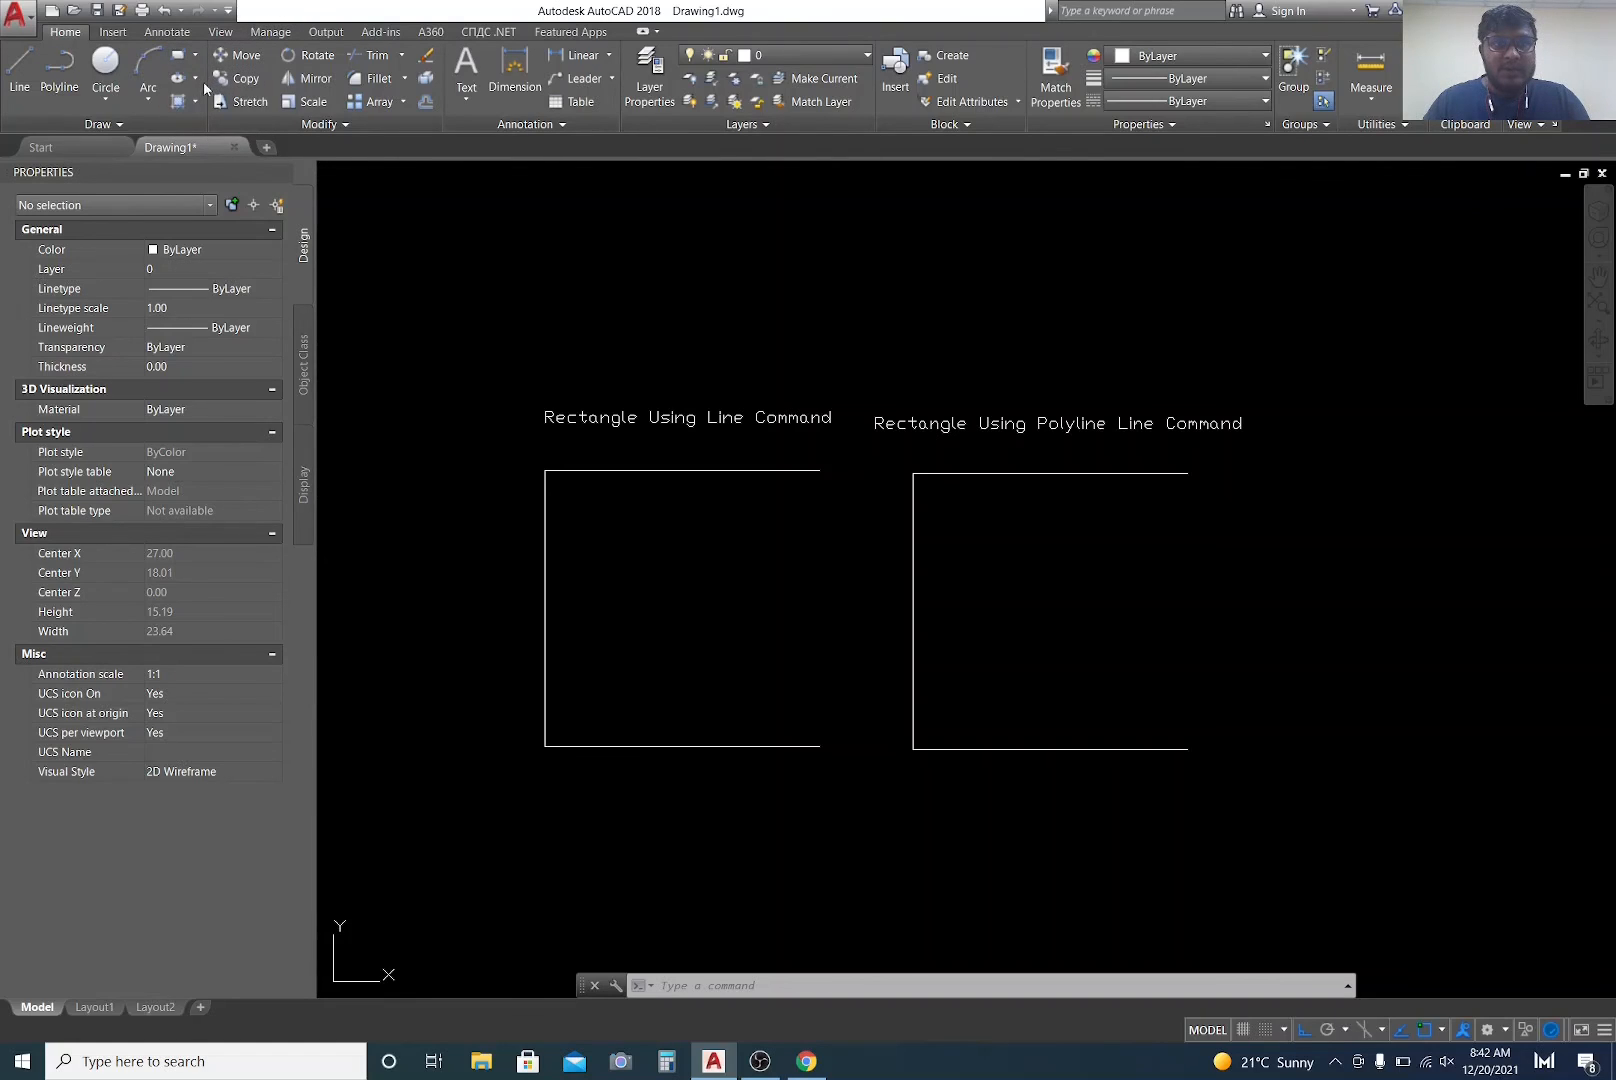
left_click(195, 78)
left_click(195, 101)
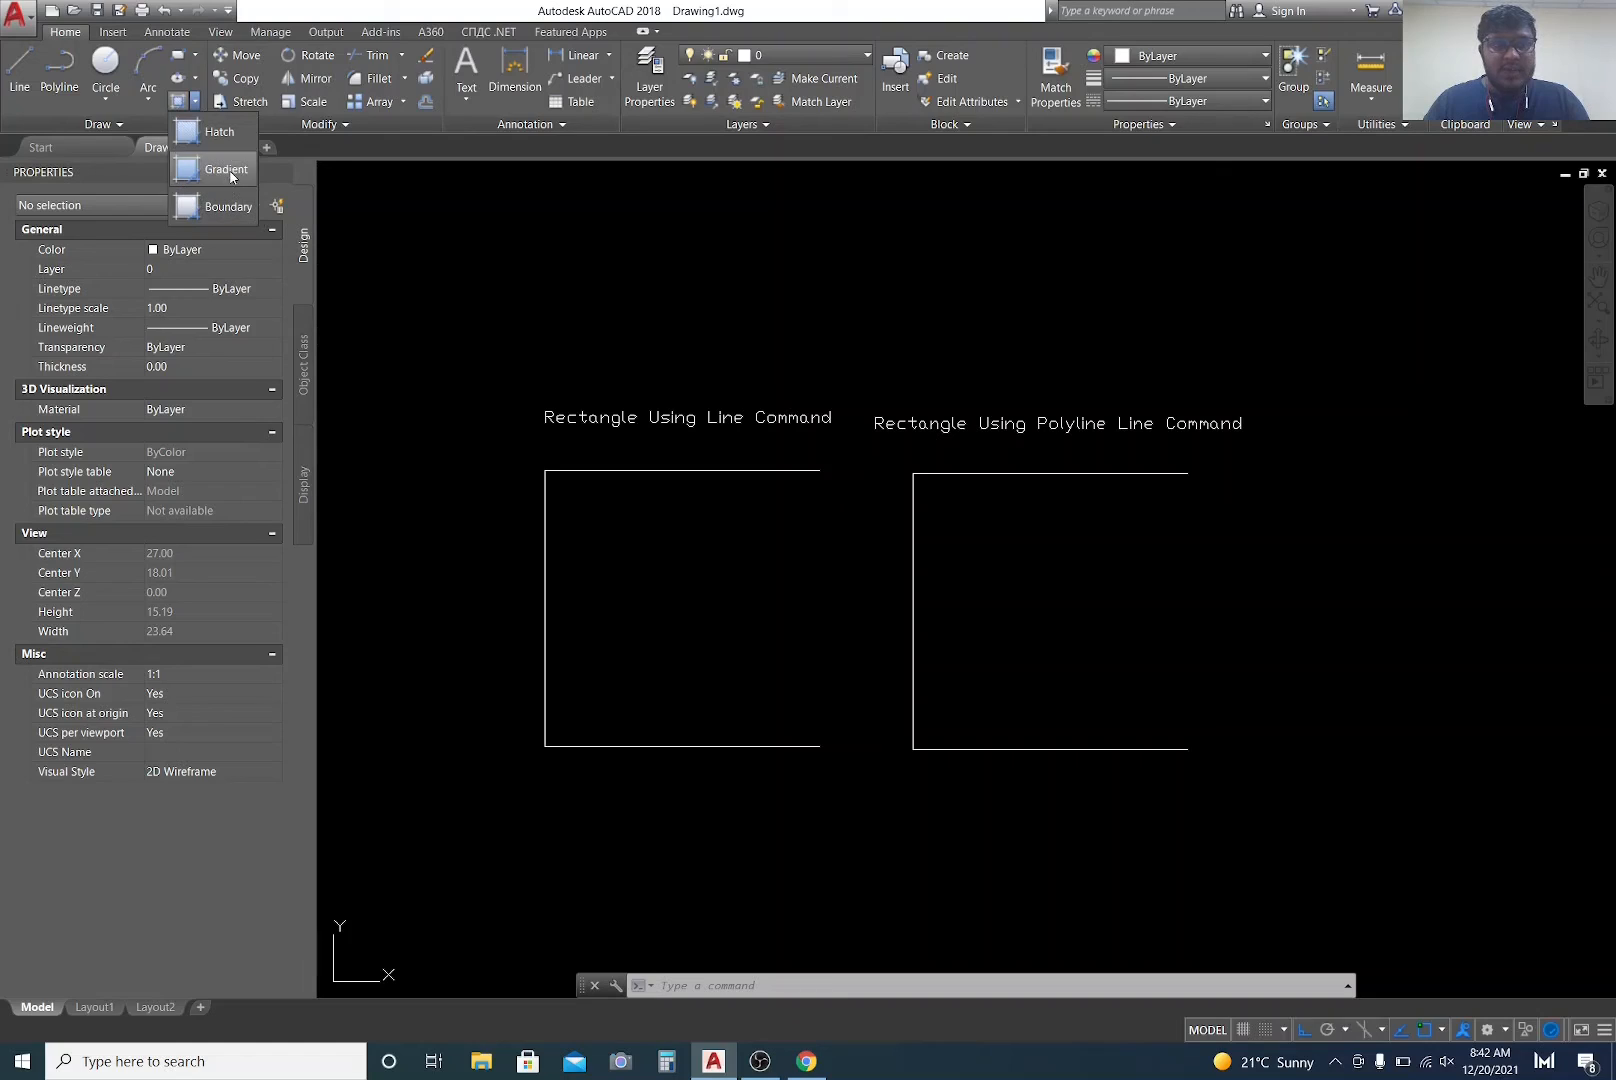
left_click(697, 512)
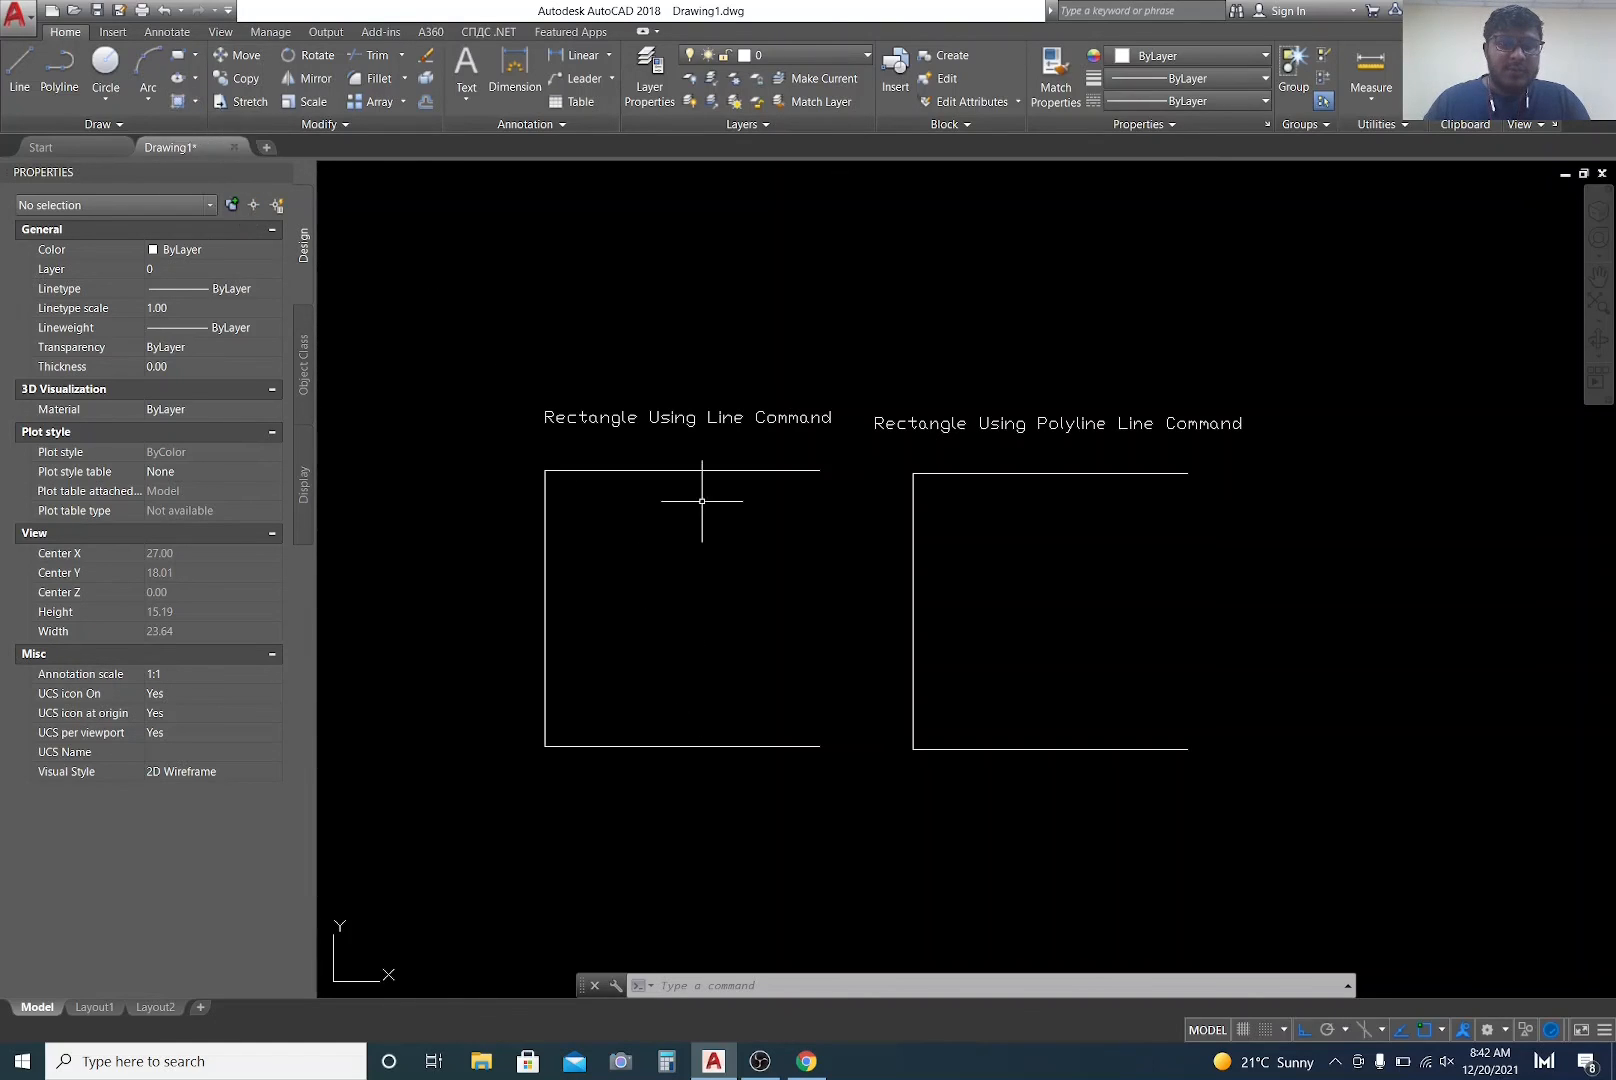